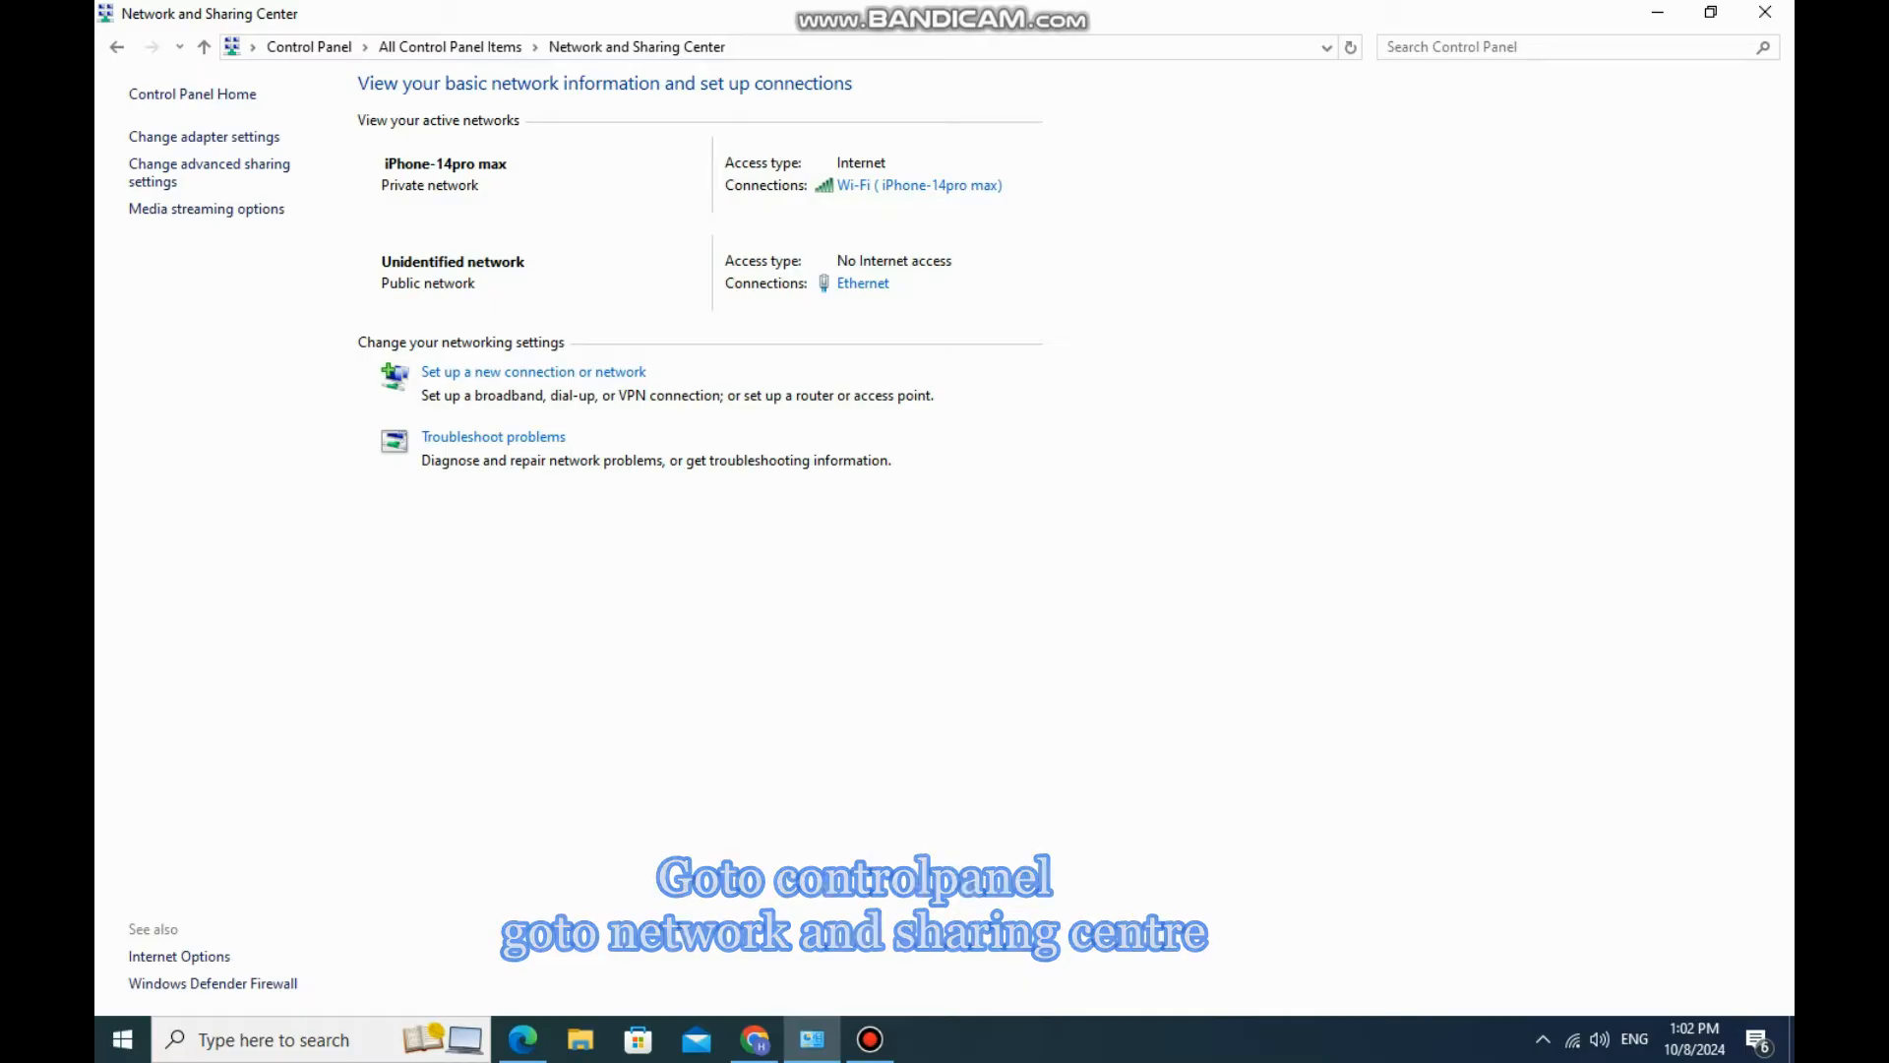
Step: Review the advanced sharing settings for the Private, Guest or Public, and All Networks profiles, then close the window
left_click(210, 164)
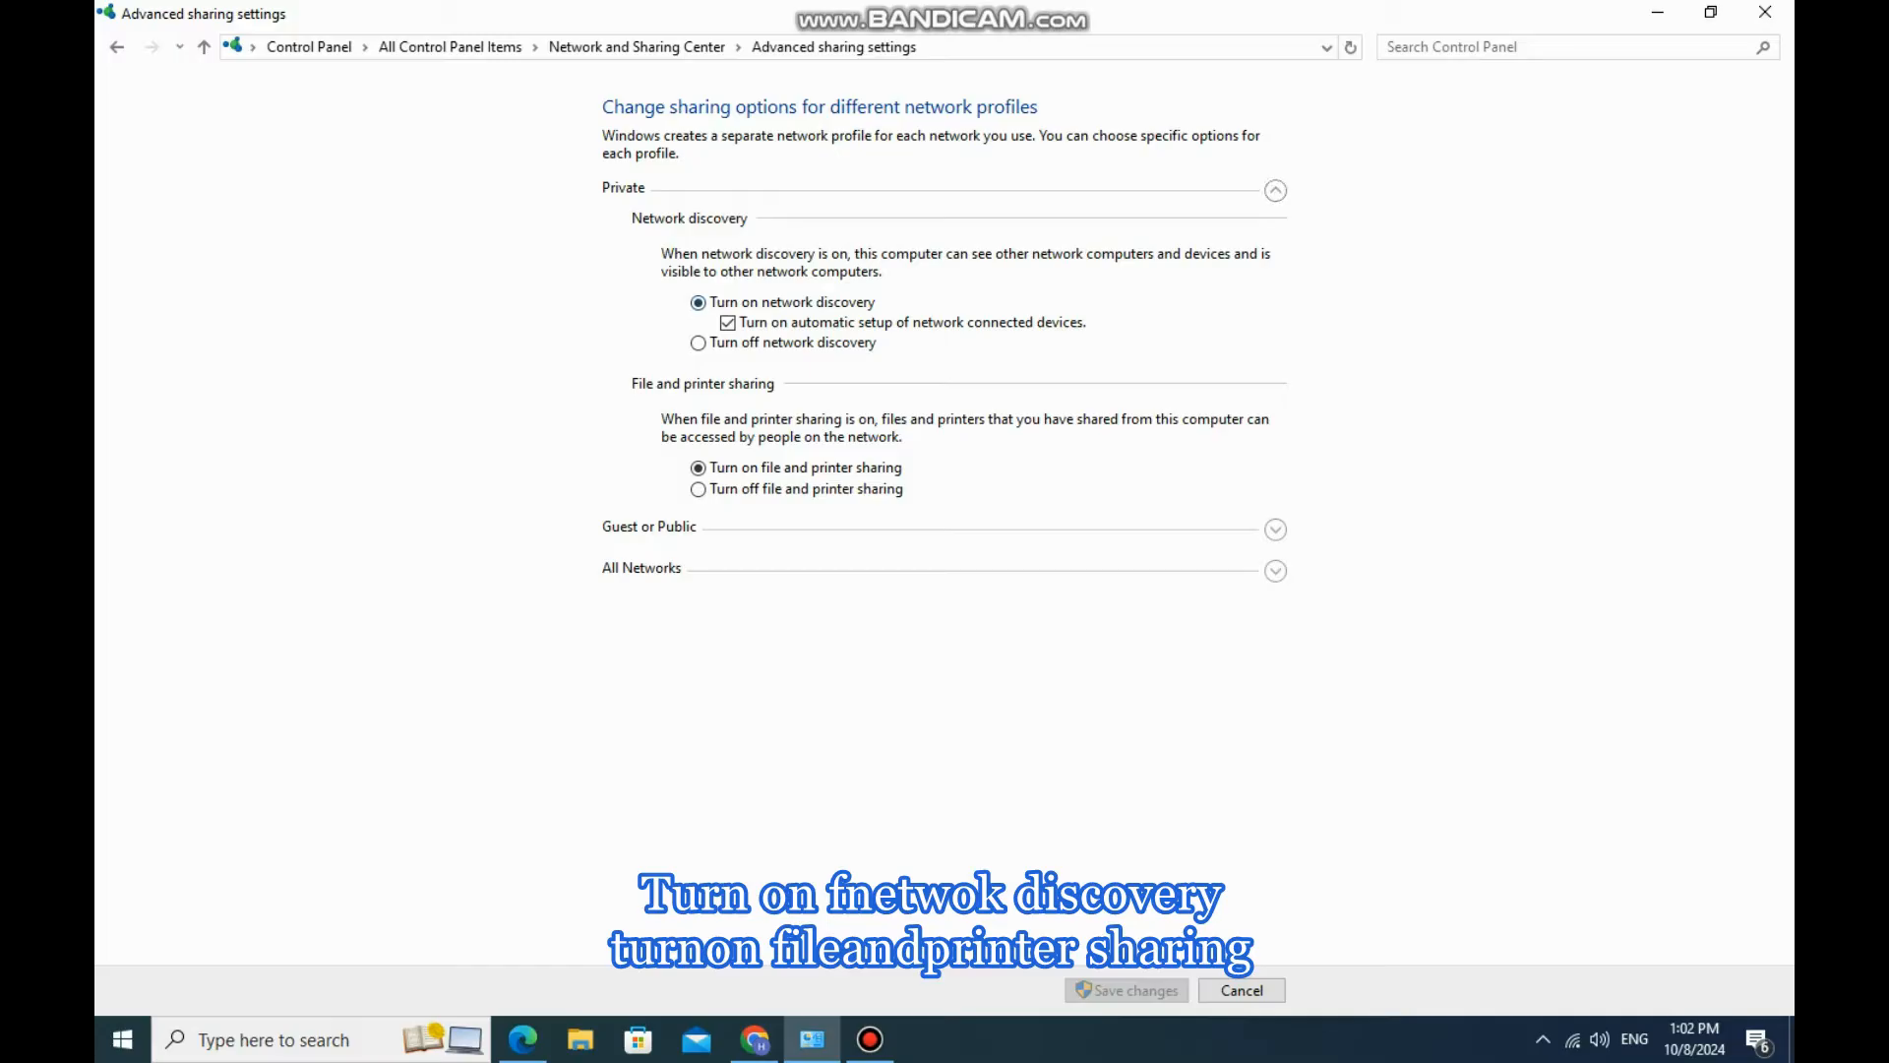
left_click(1275, 190)
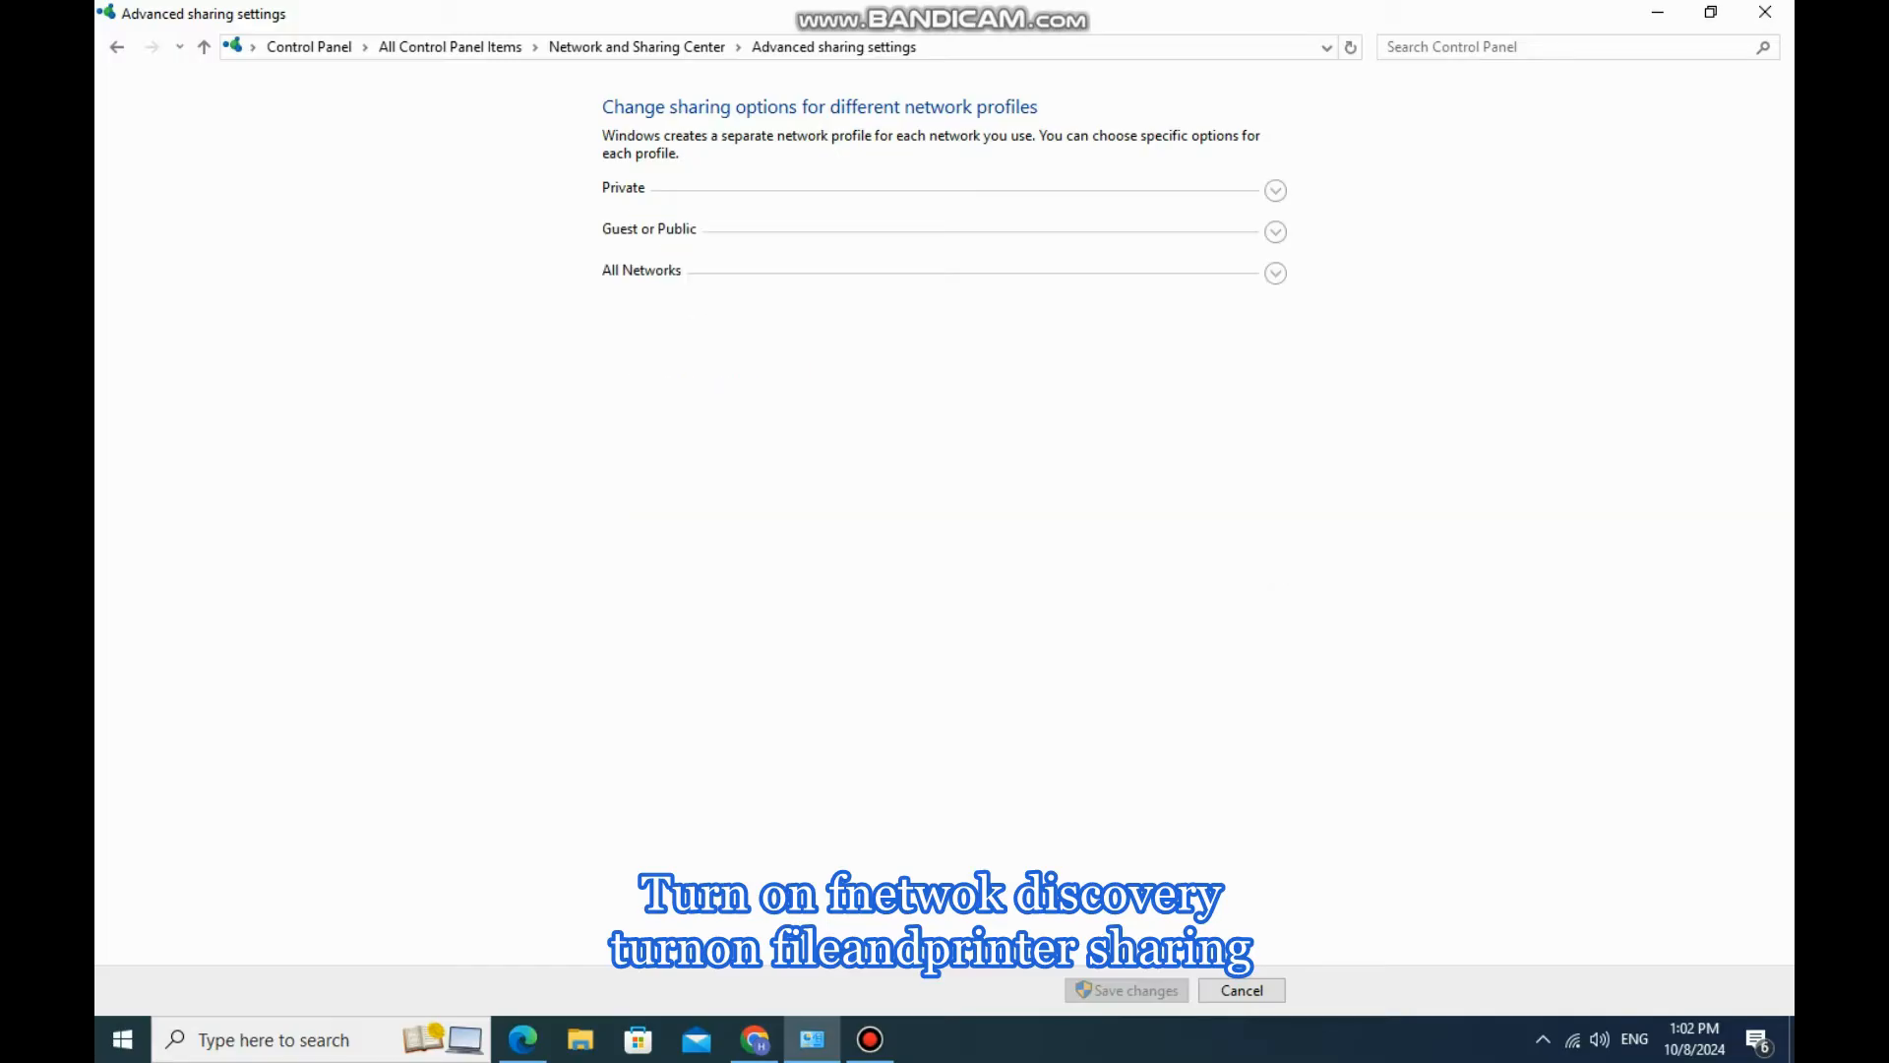
left_click(1275, 231)
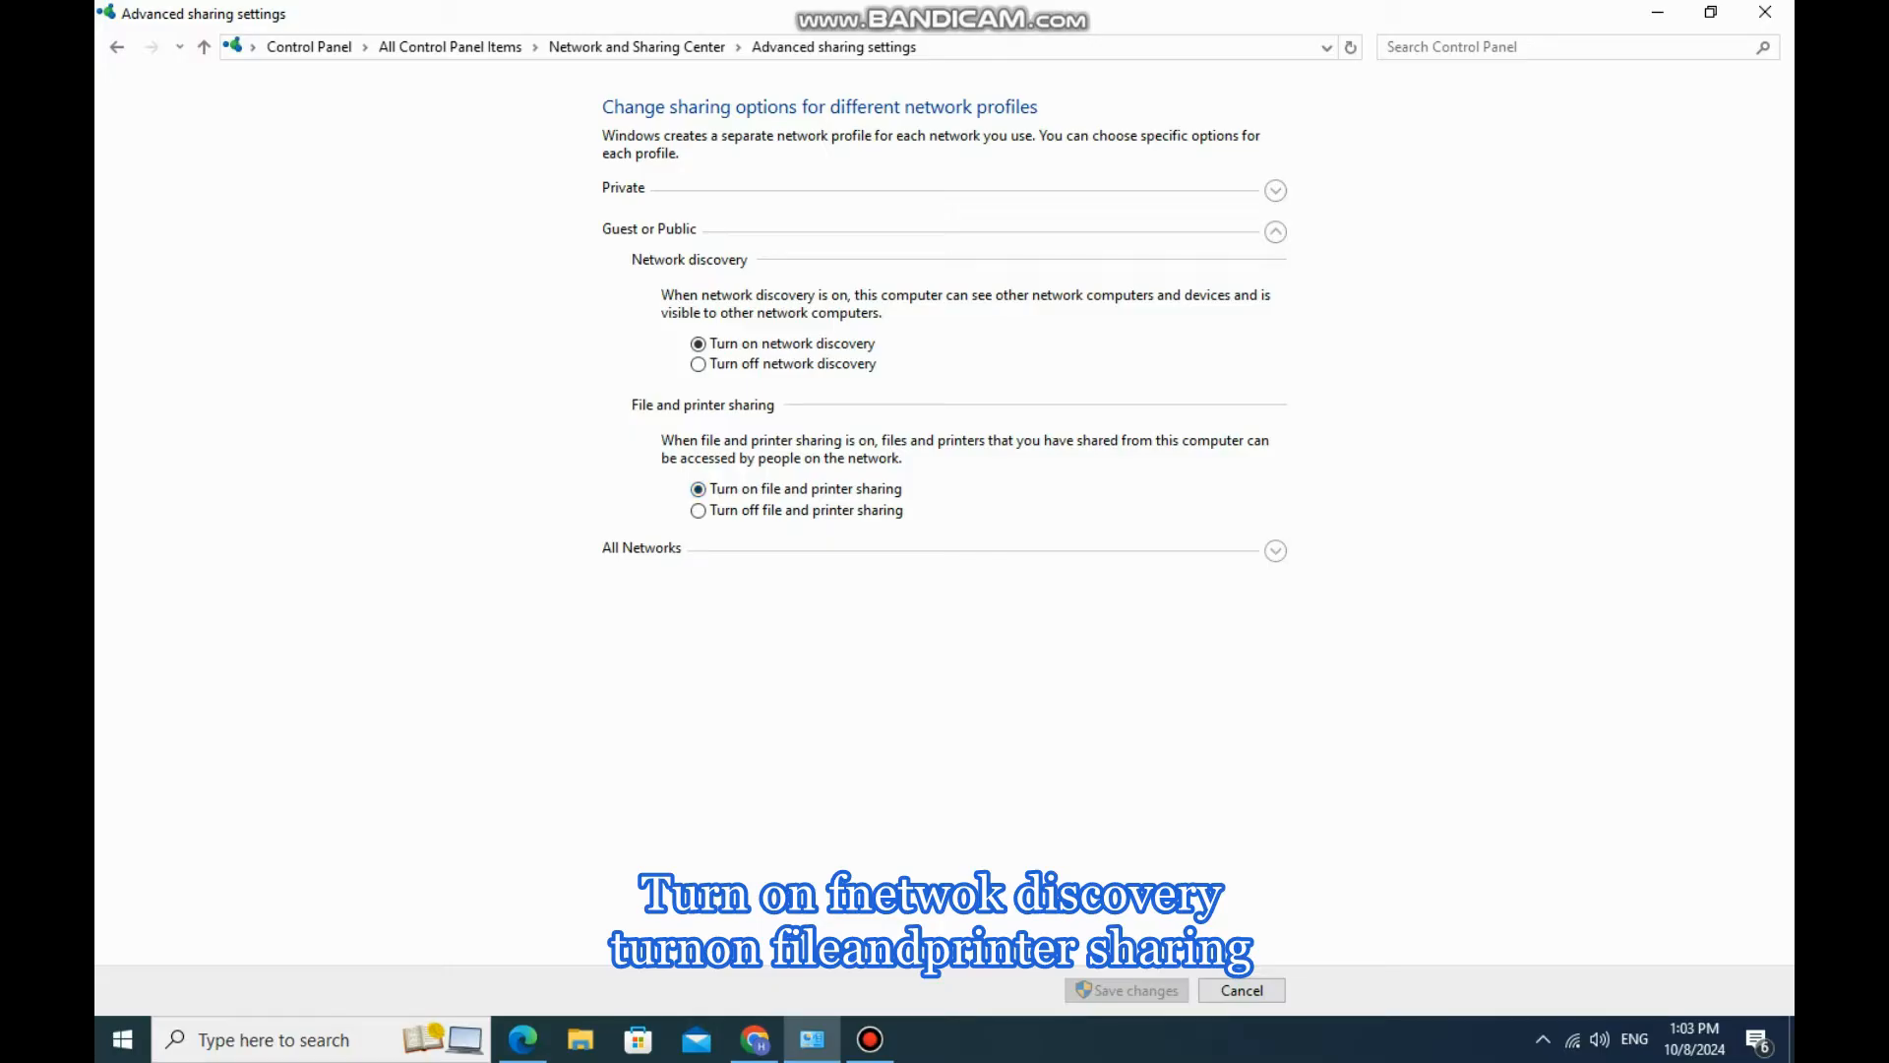
left_click(1276, 231)
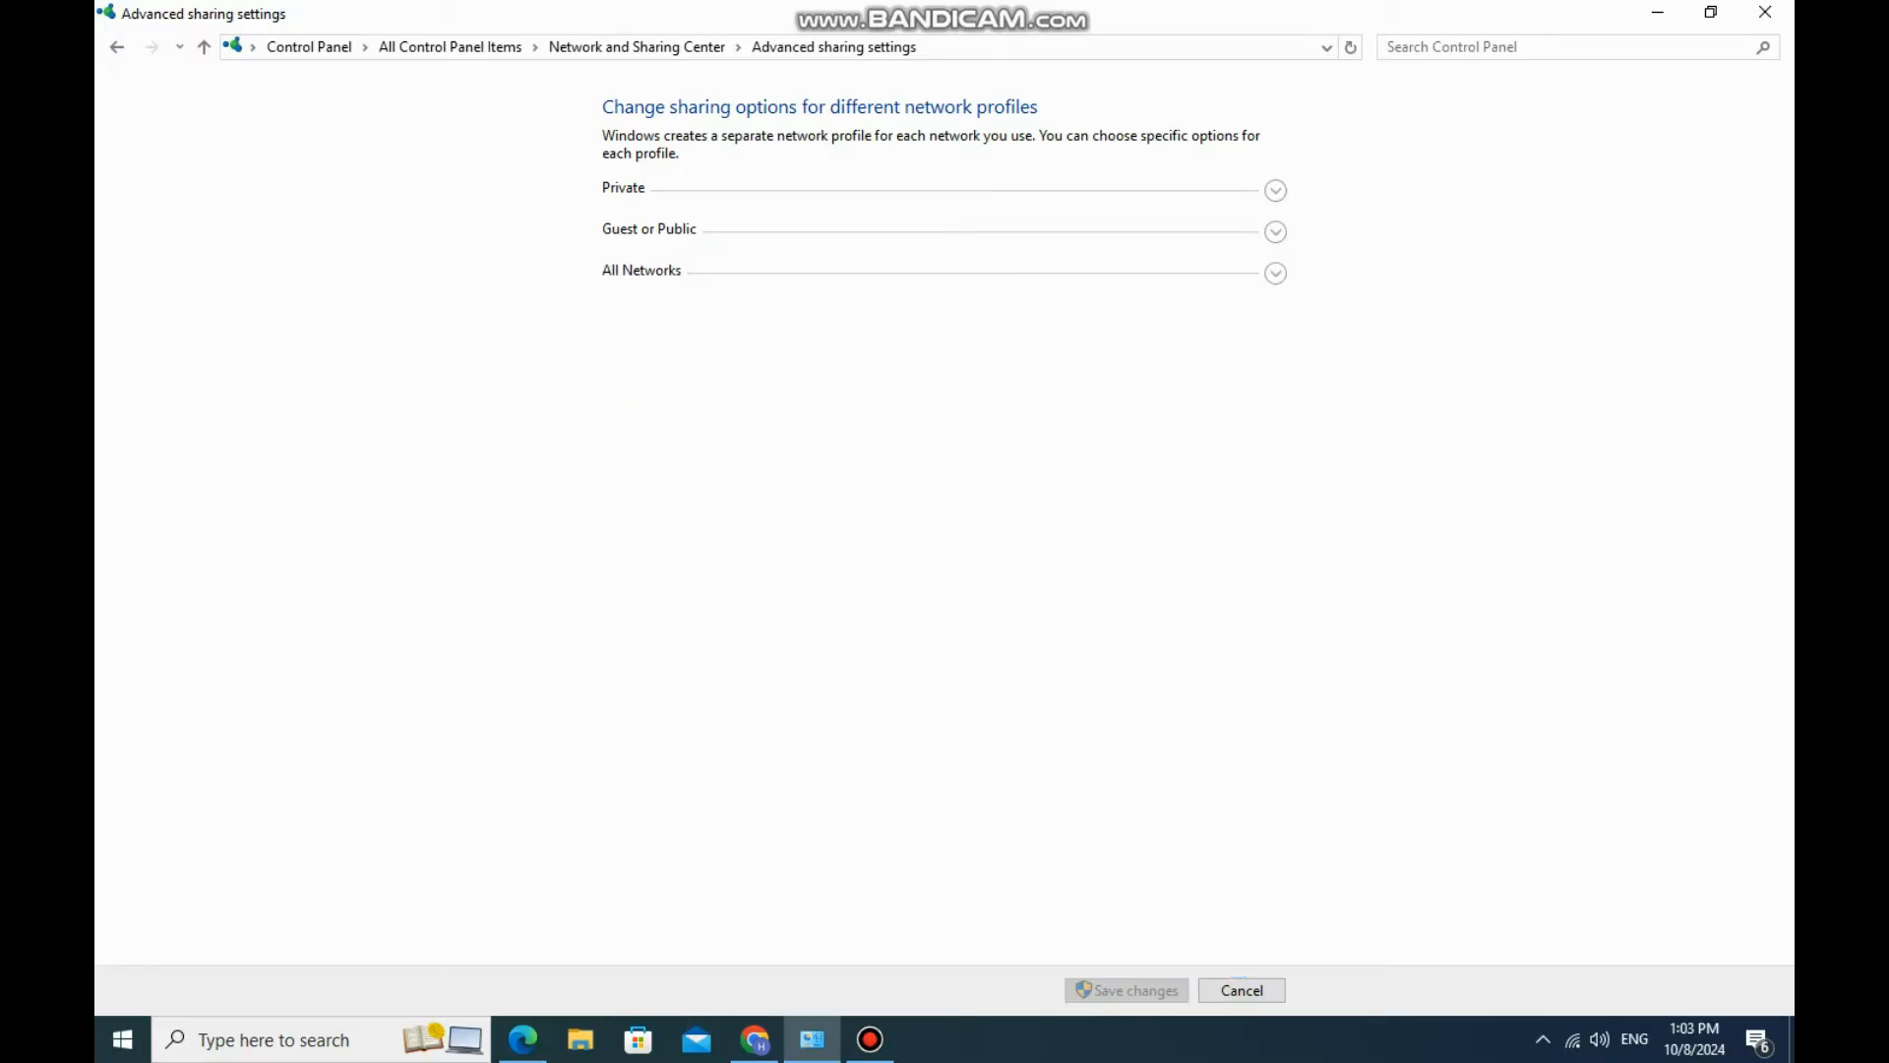
left_click(1275, 272)
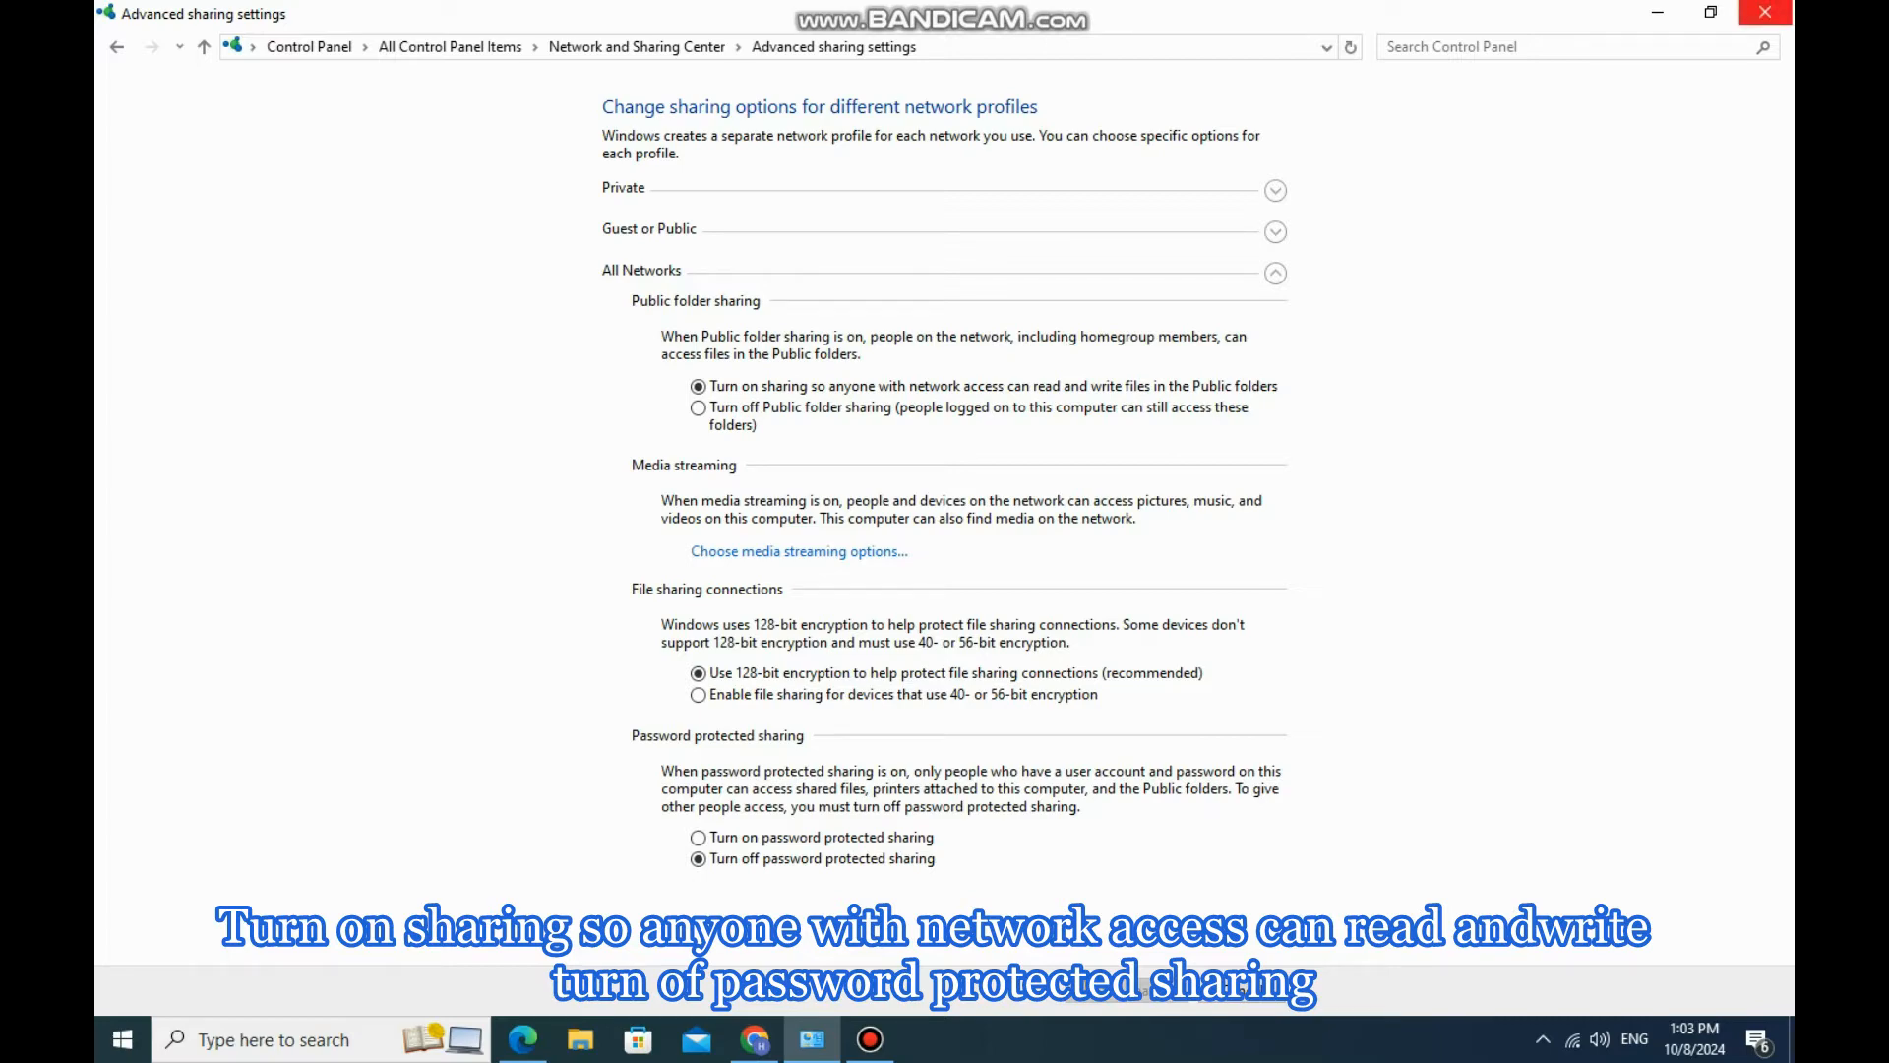
left_click(1764, 12)
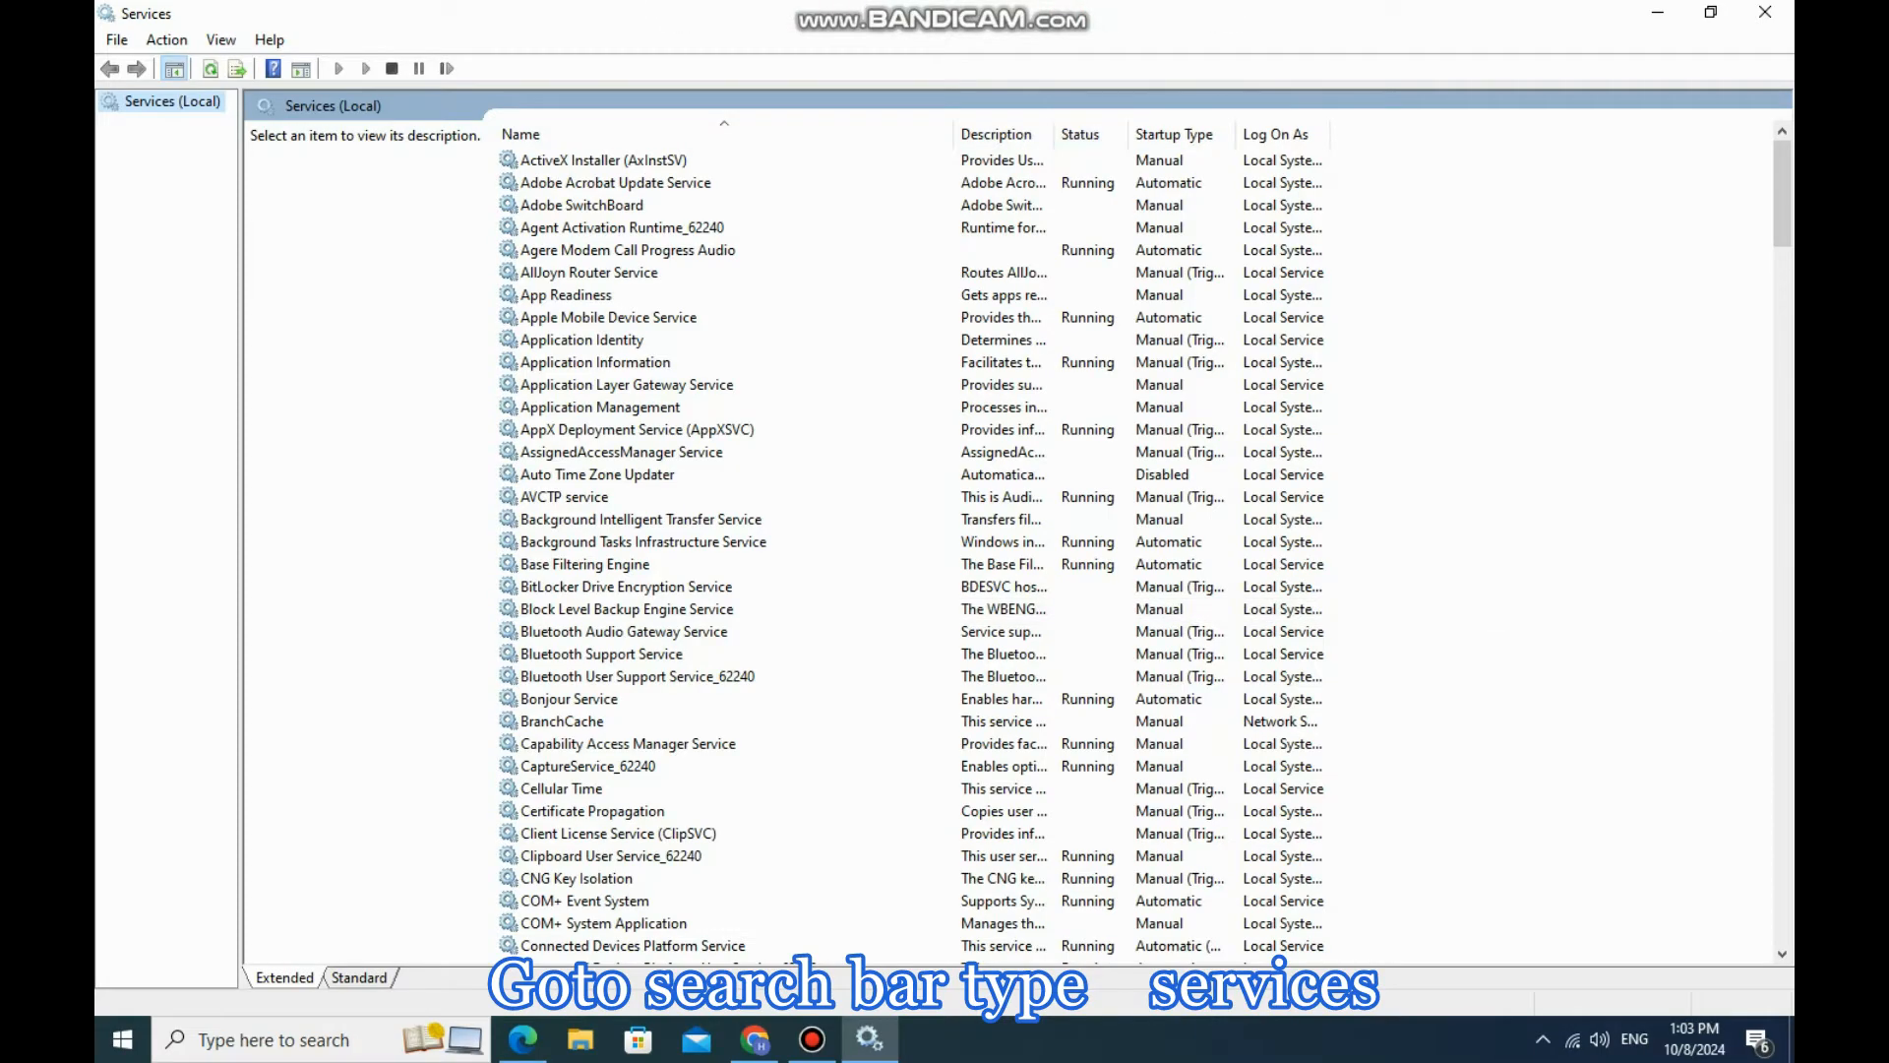
Step: Find the TCP/IP NetBIOS Helper service in the Services list and open its properties
scroll(983, 541, "down", 20)
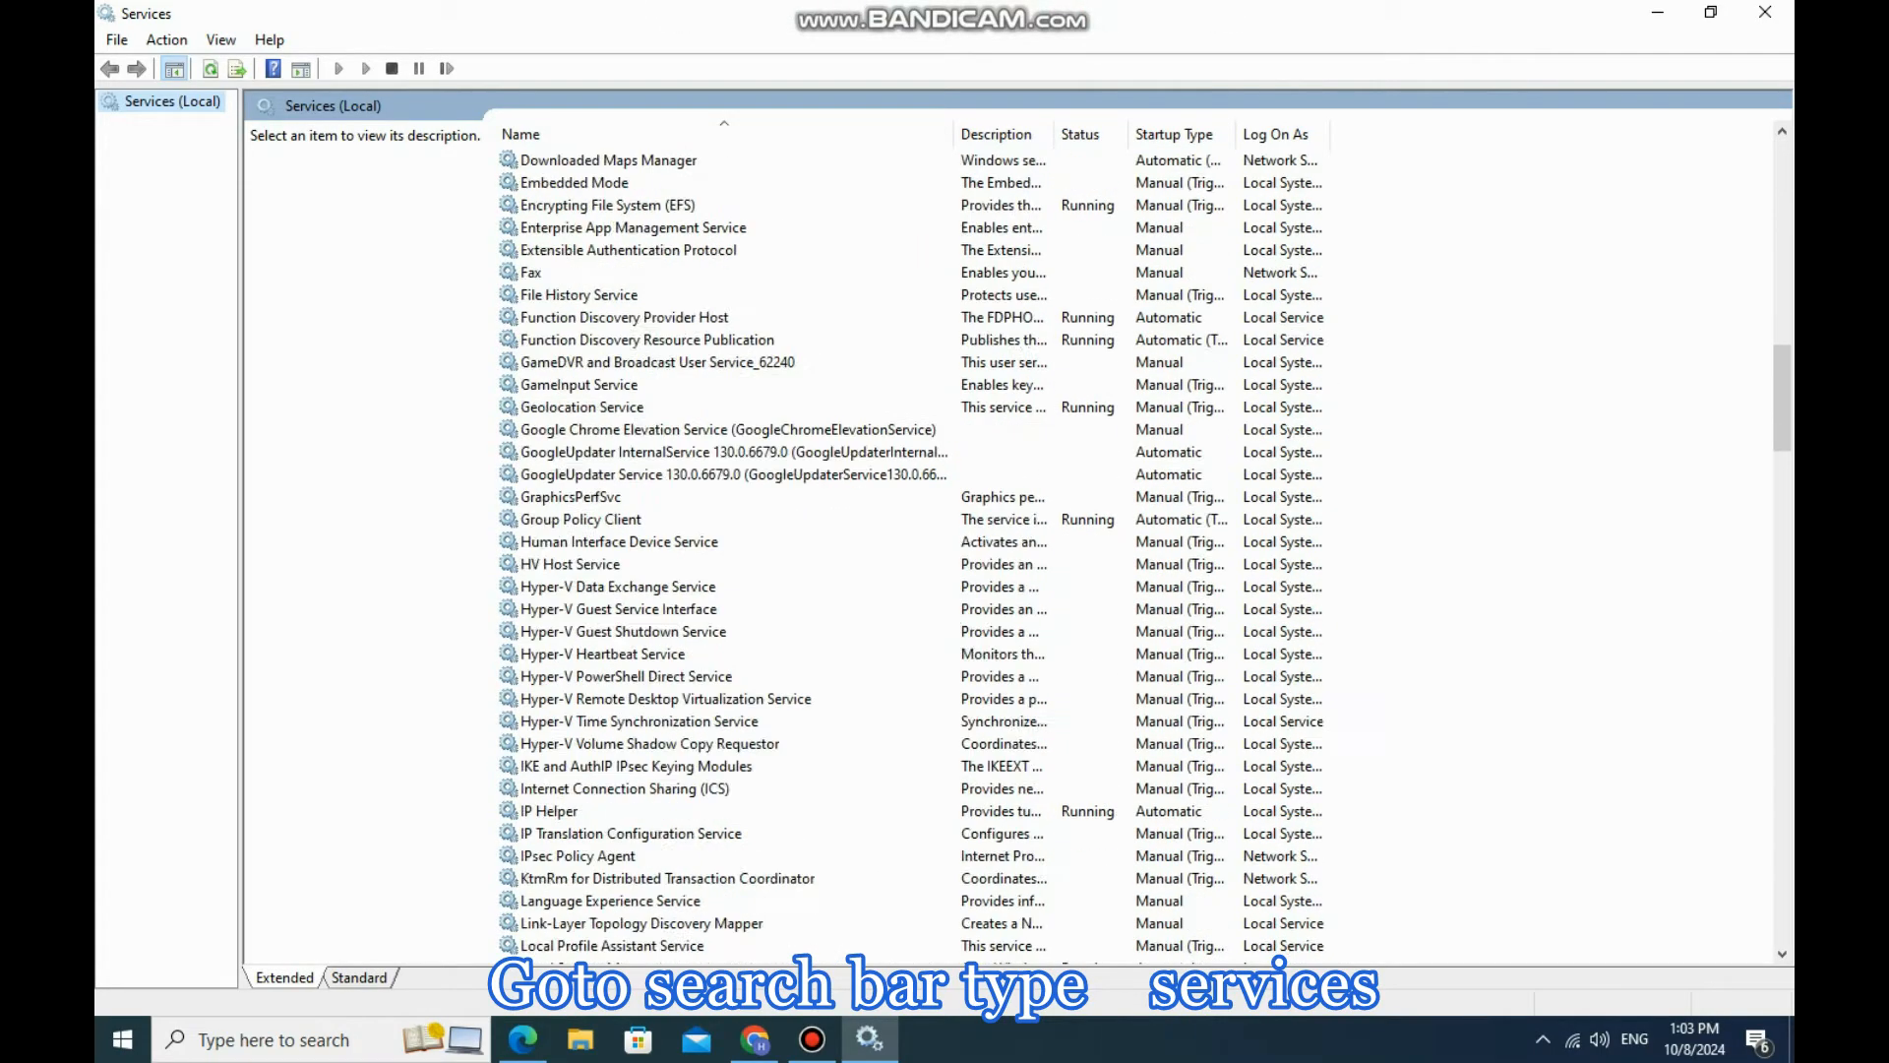
scroll(984, 541, "down", 20)
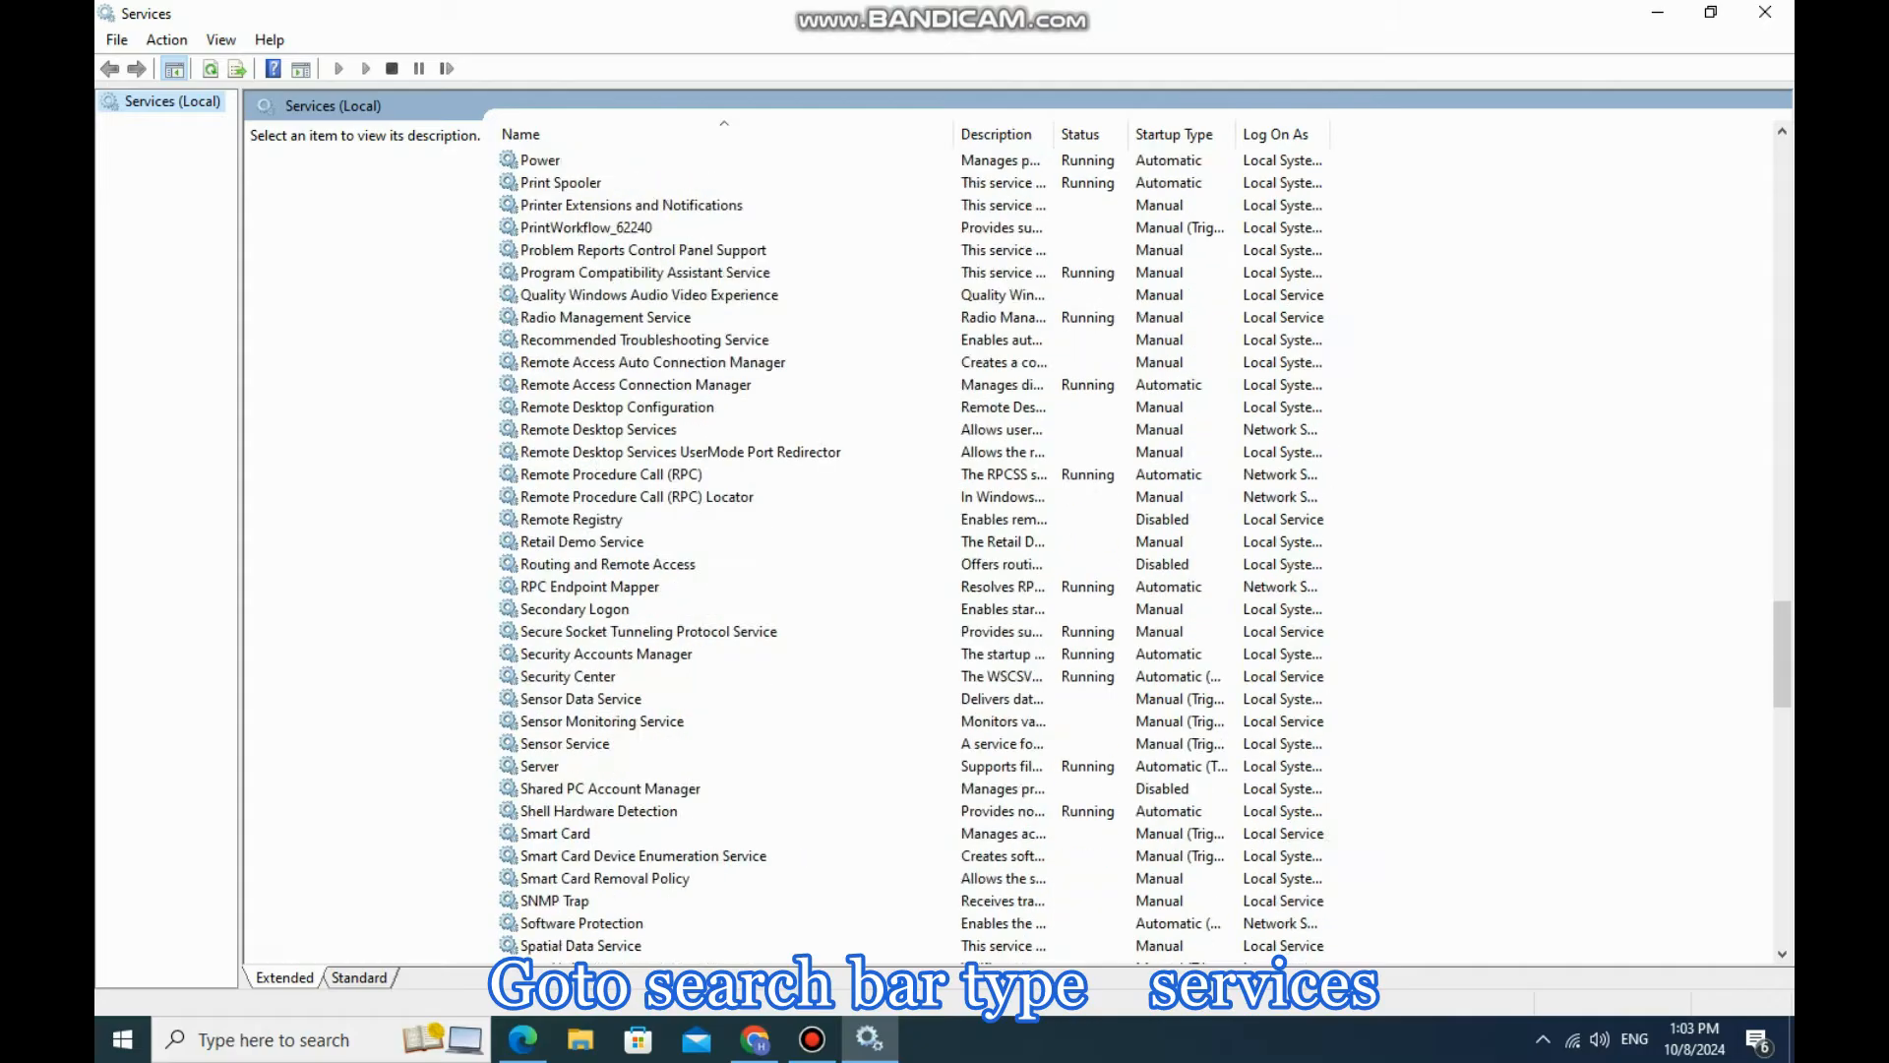
scroll(984, 541, "down", 12)
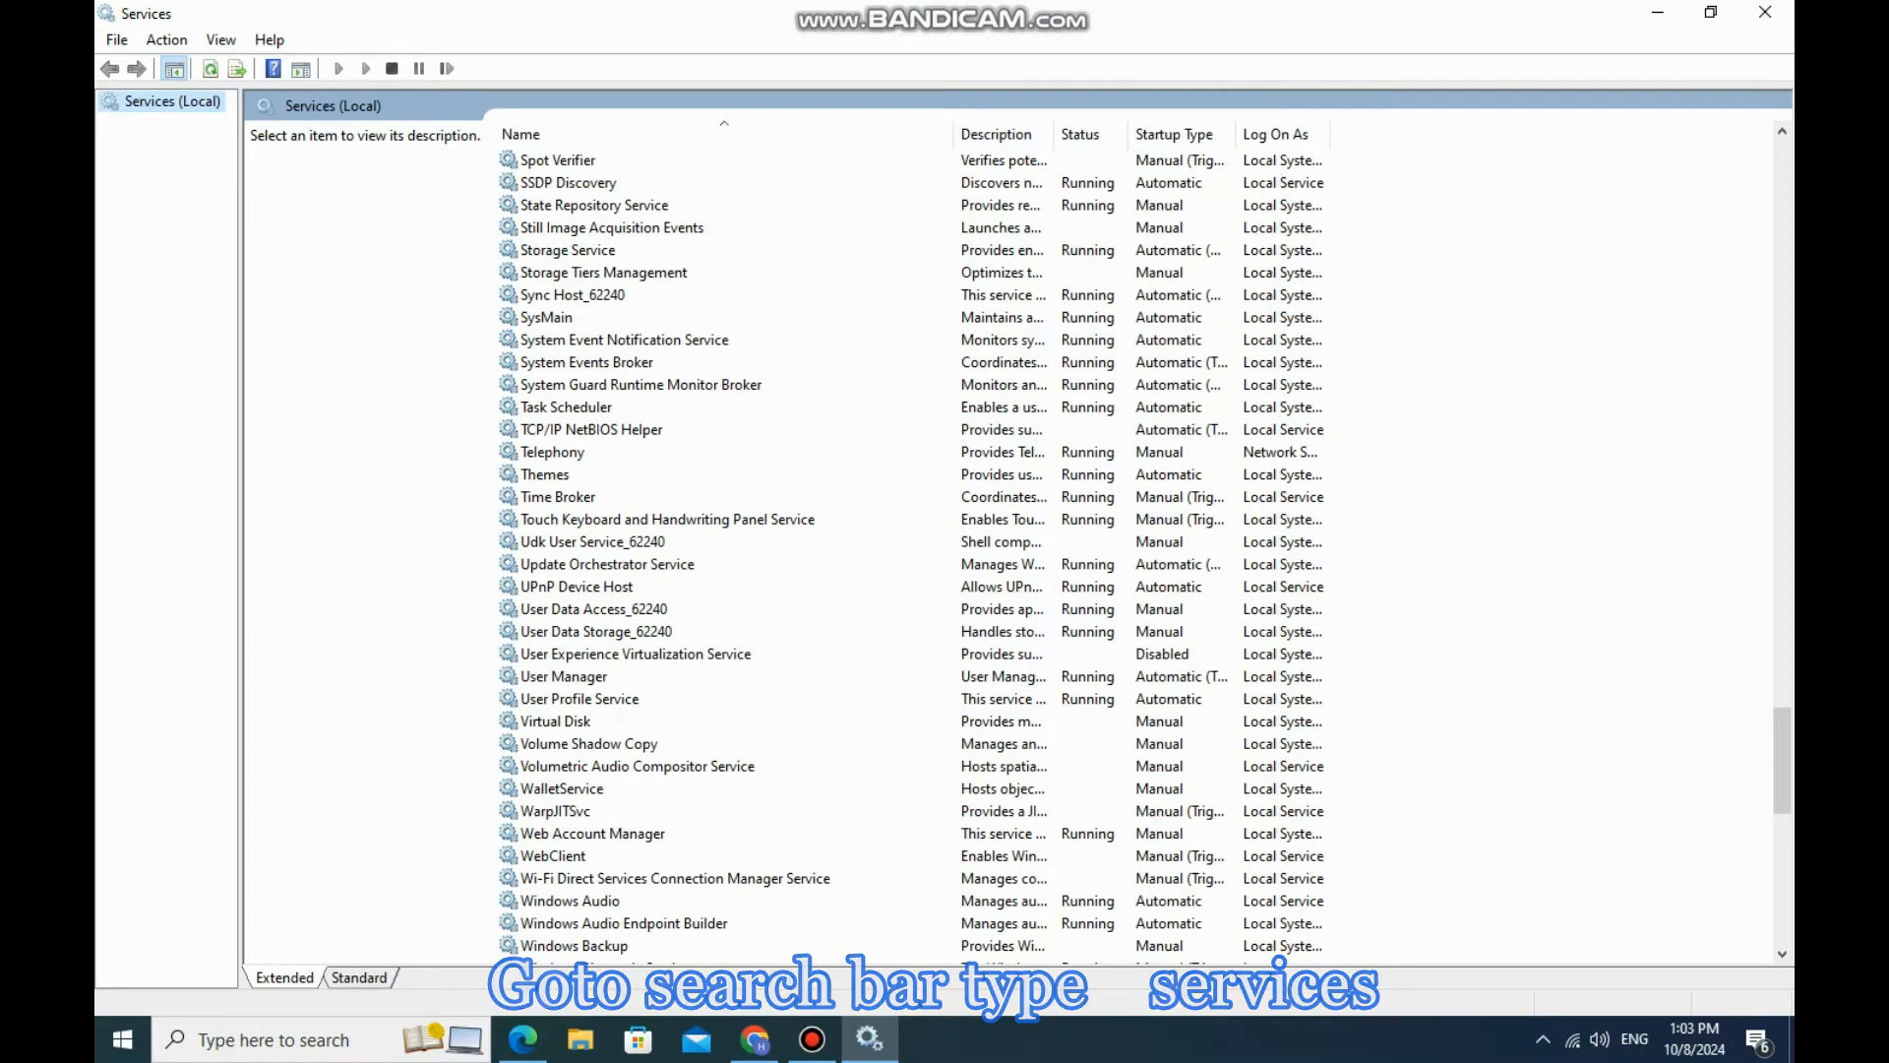
left_click(592, 430)
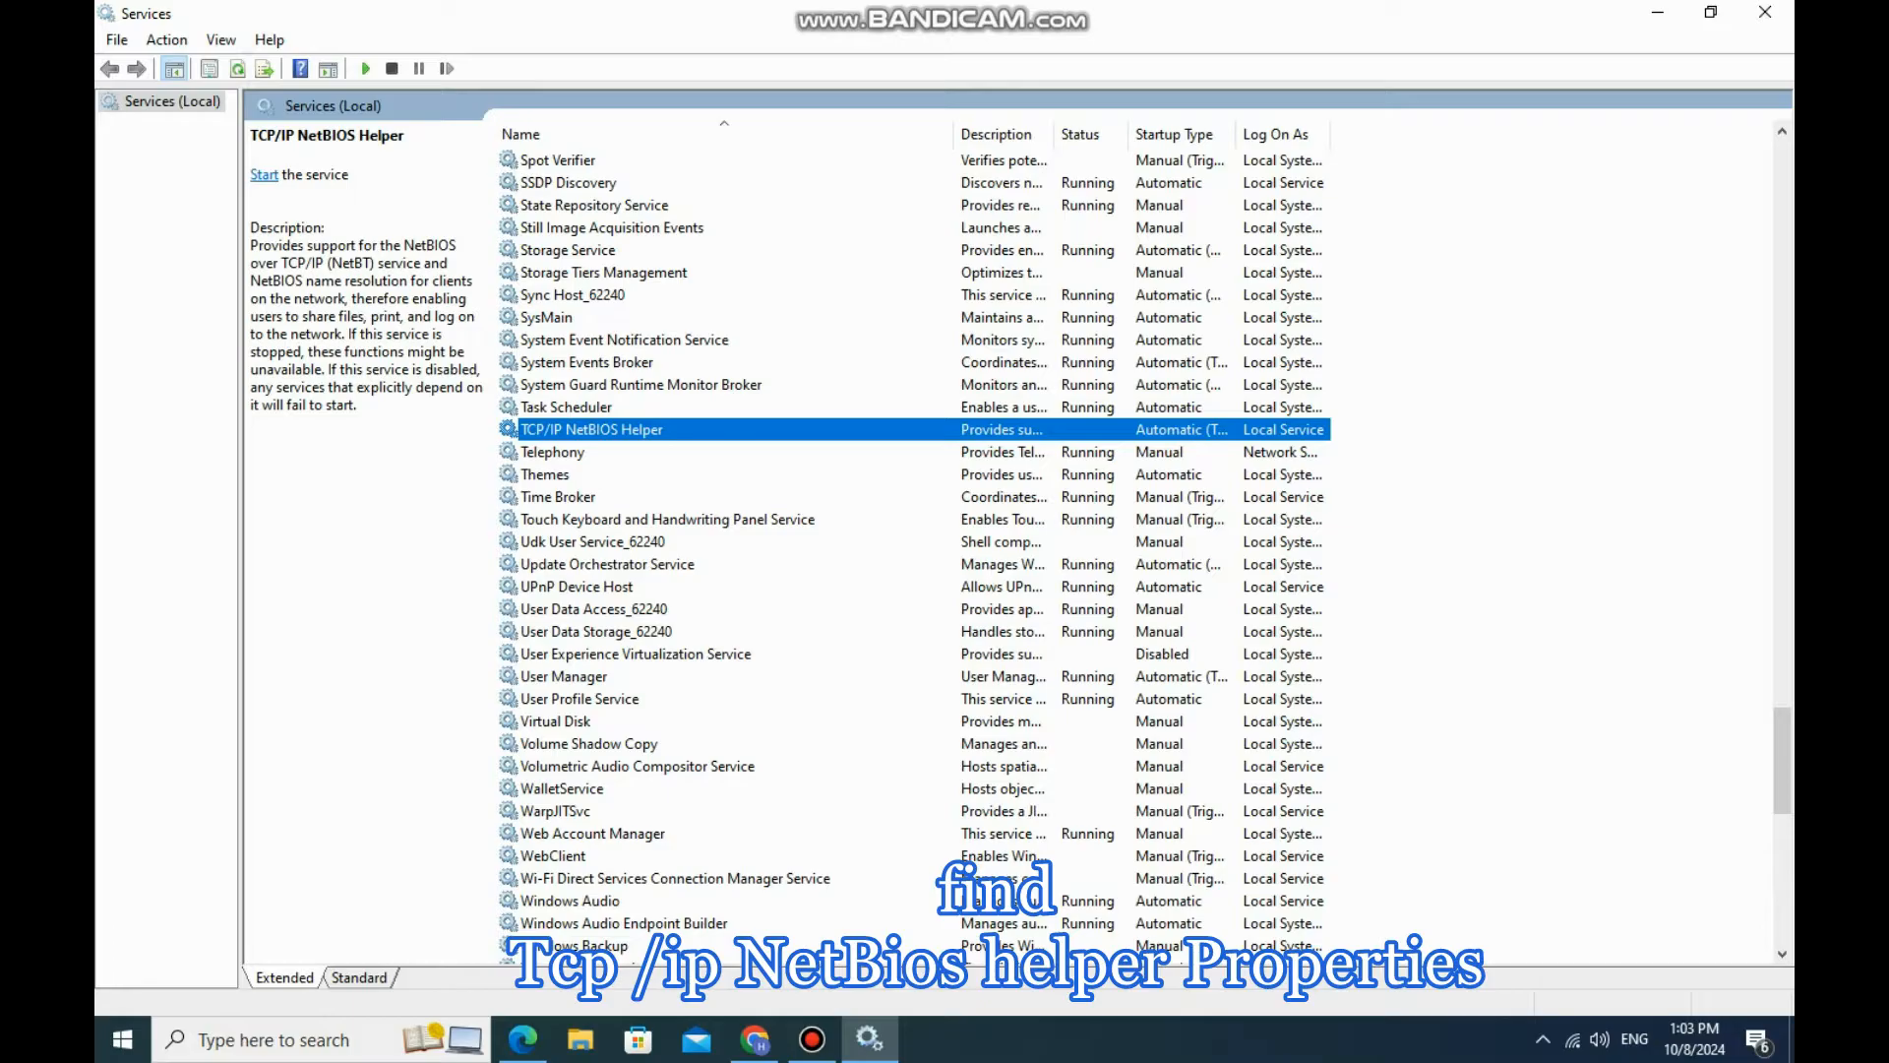
key("Return")
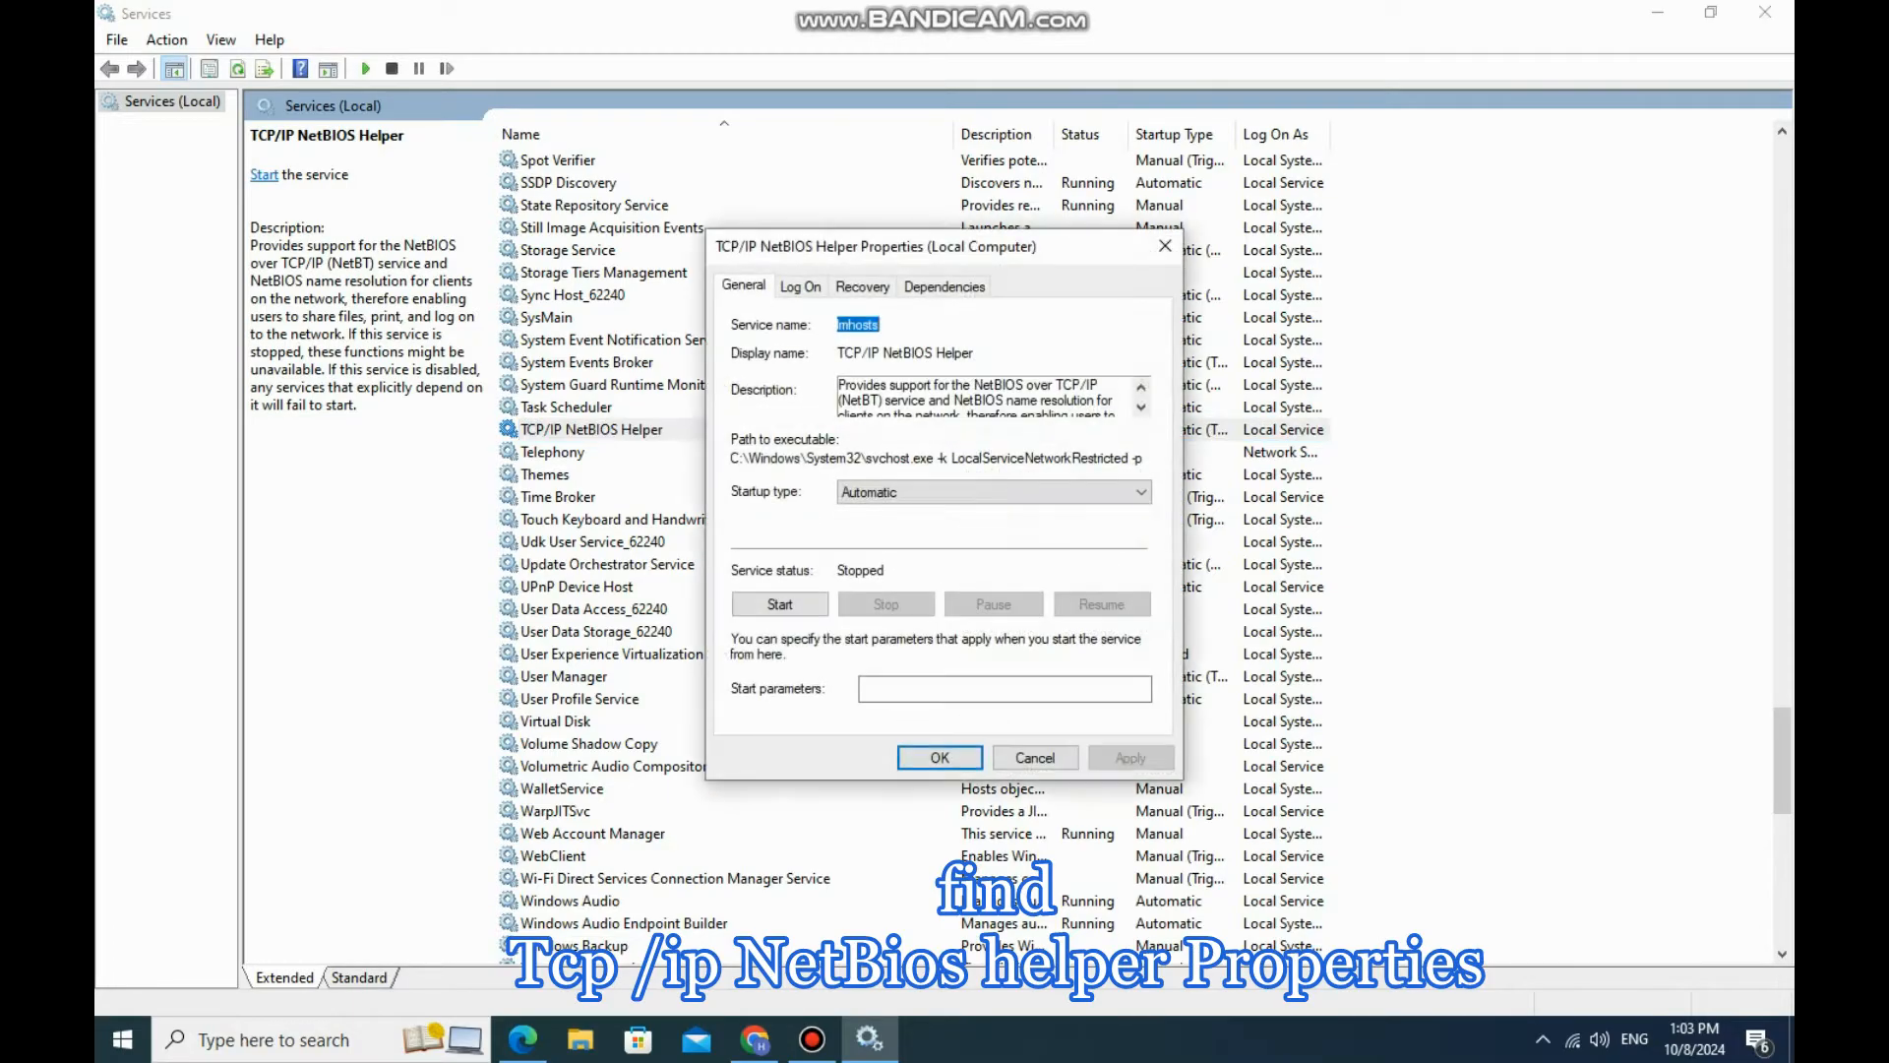
Step: Set the TCP/IP NetBIOS Helper startup type to Automatic, start the service, and apply the changes
left_click(993, 492)
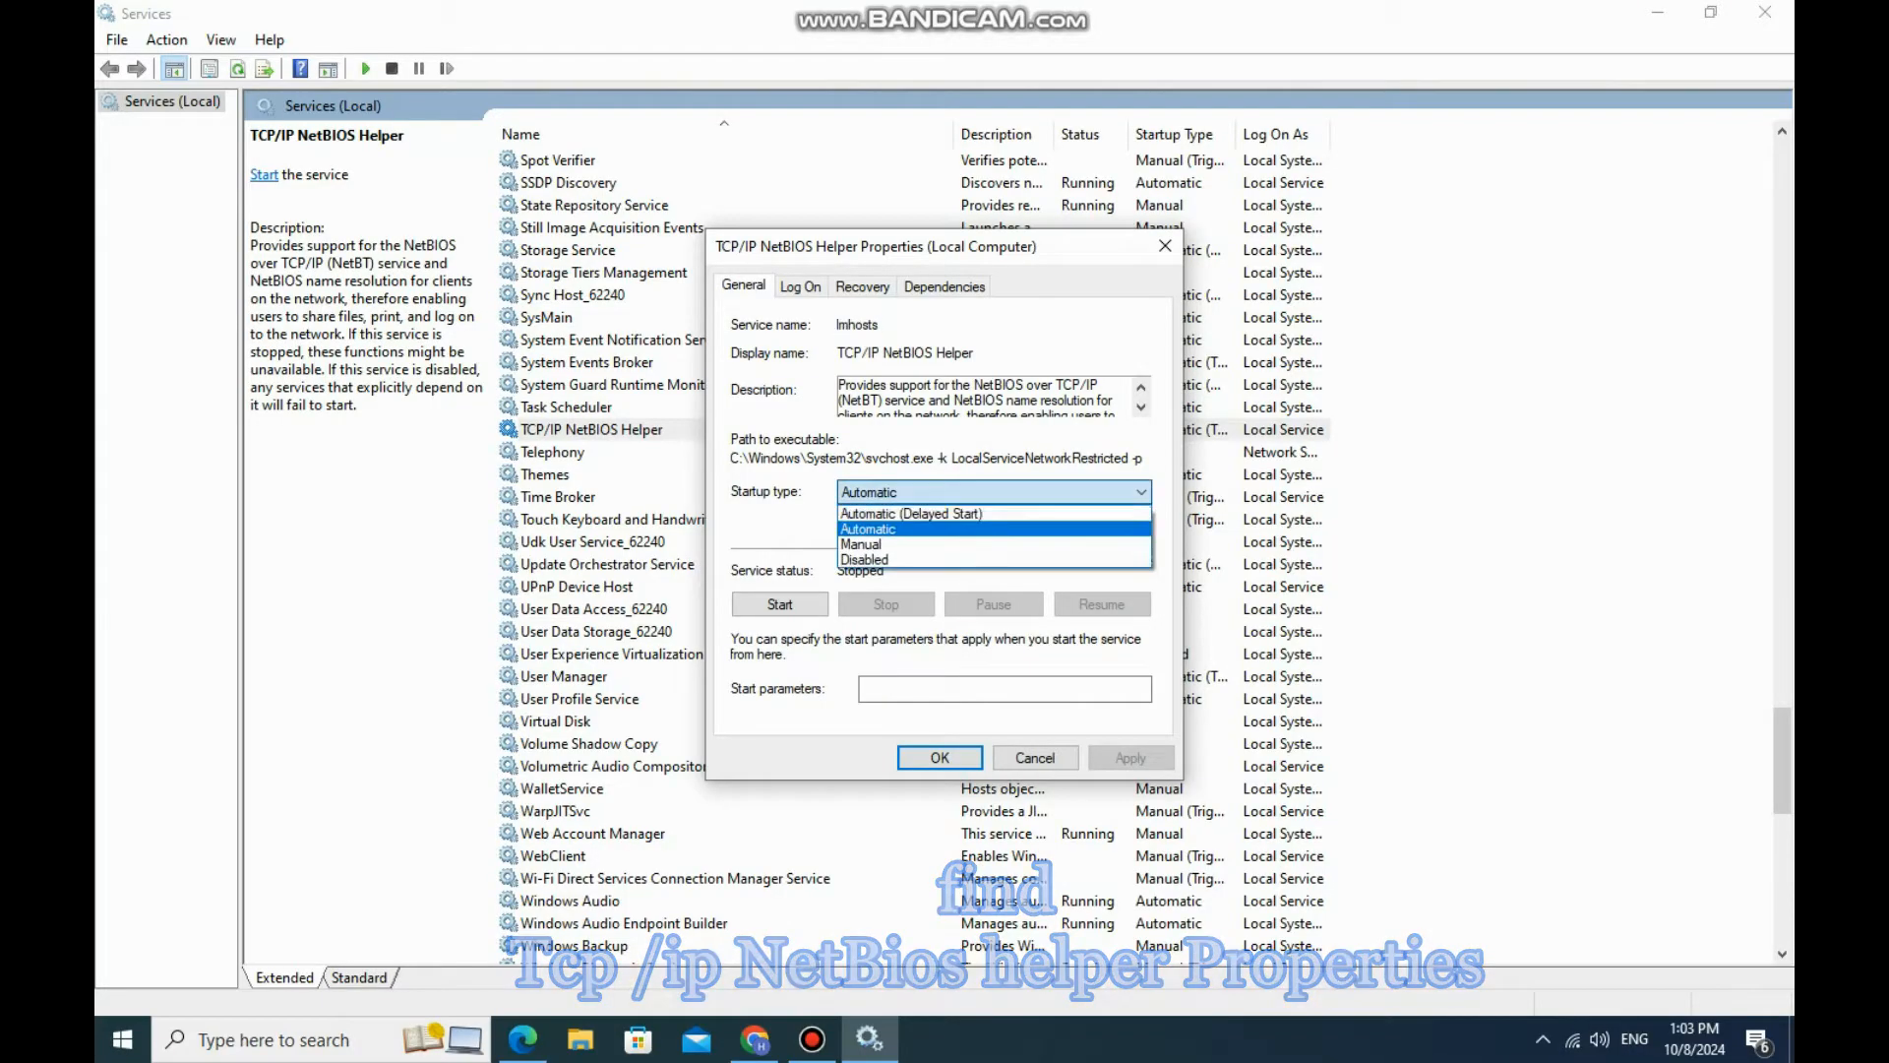
left_click(885, 528)
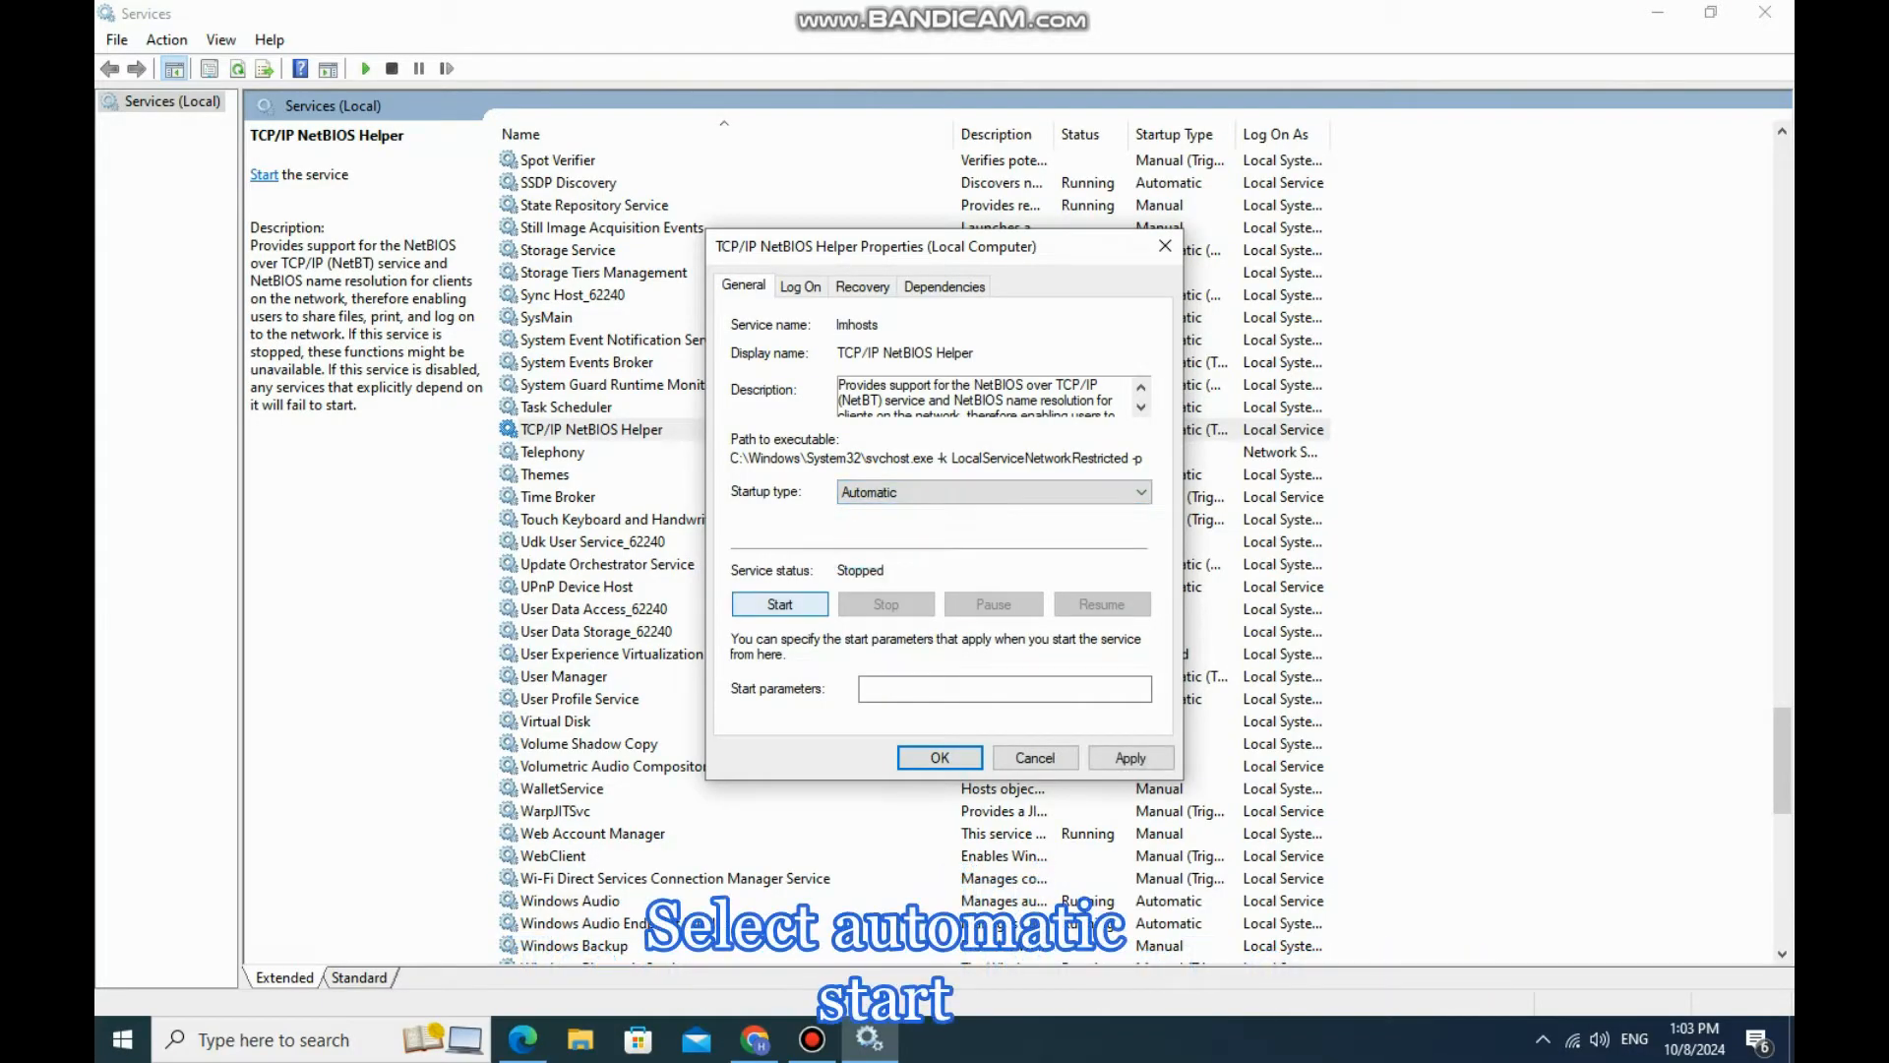
left_click(781, 604)
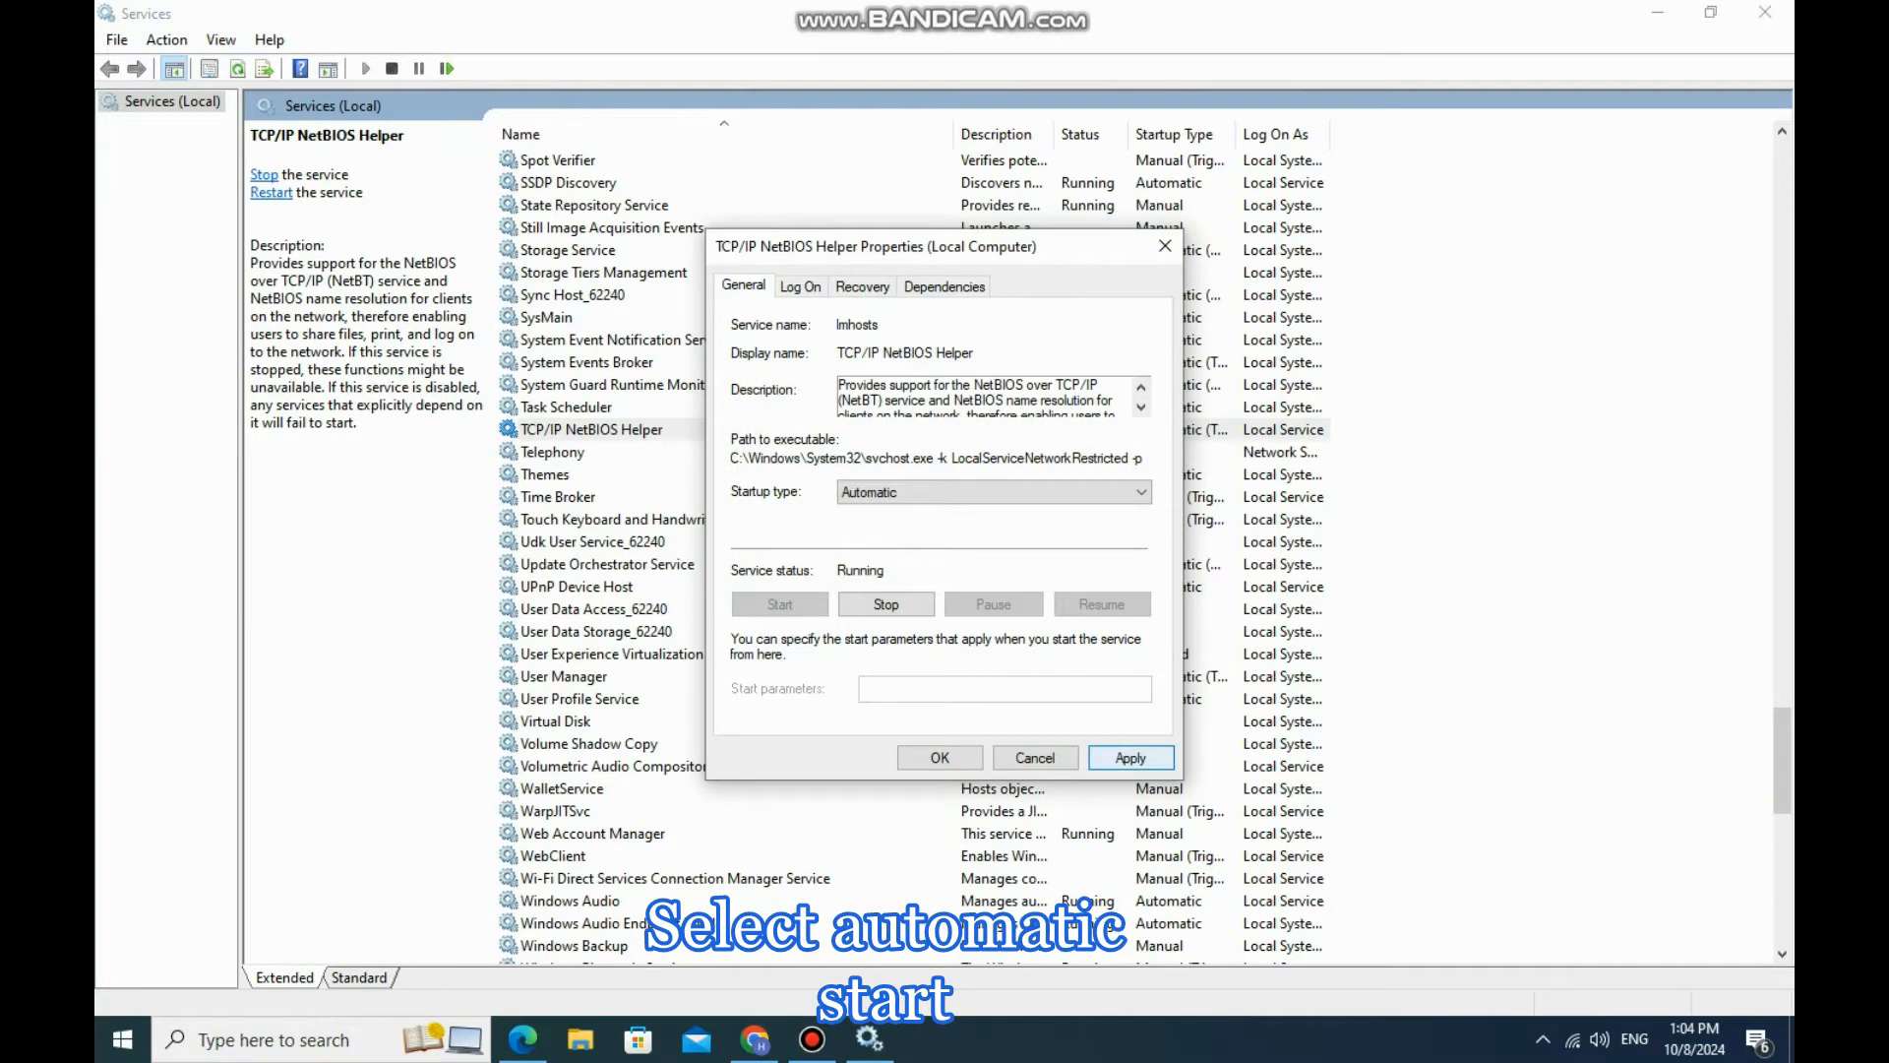
left_click(1131, 758)
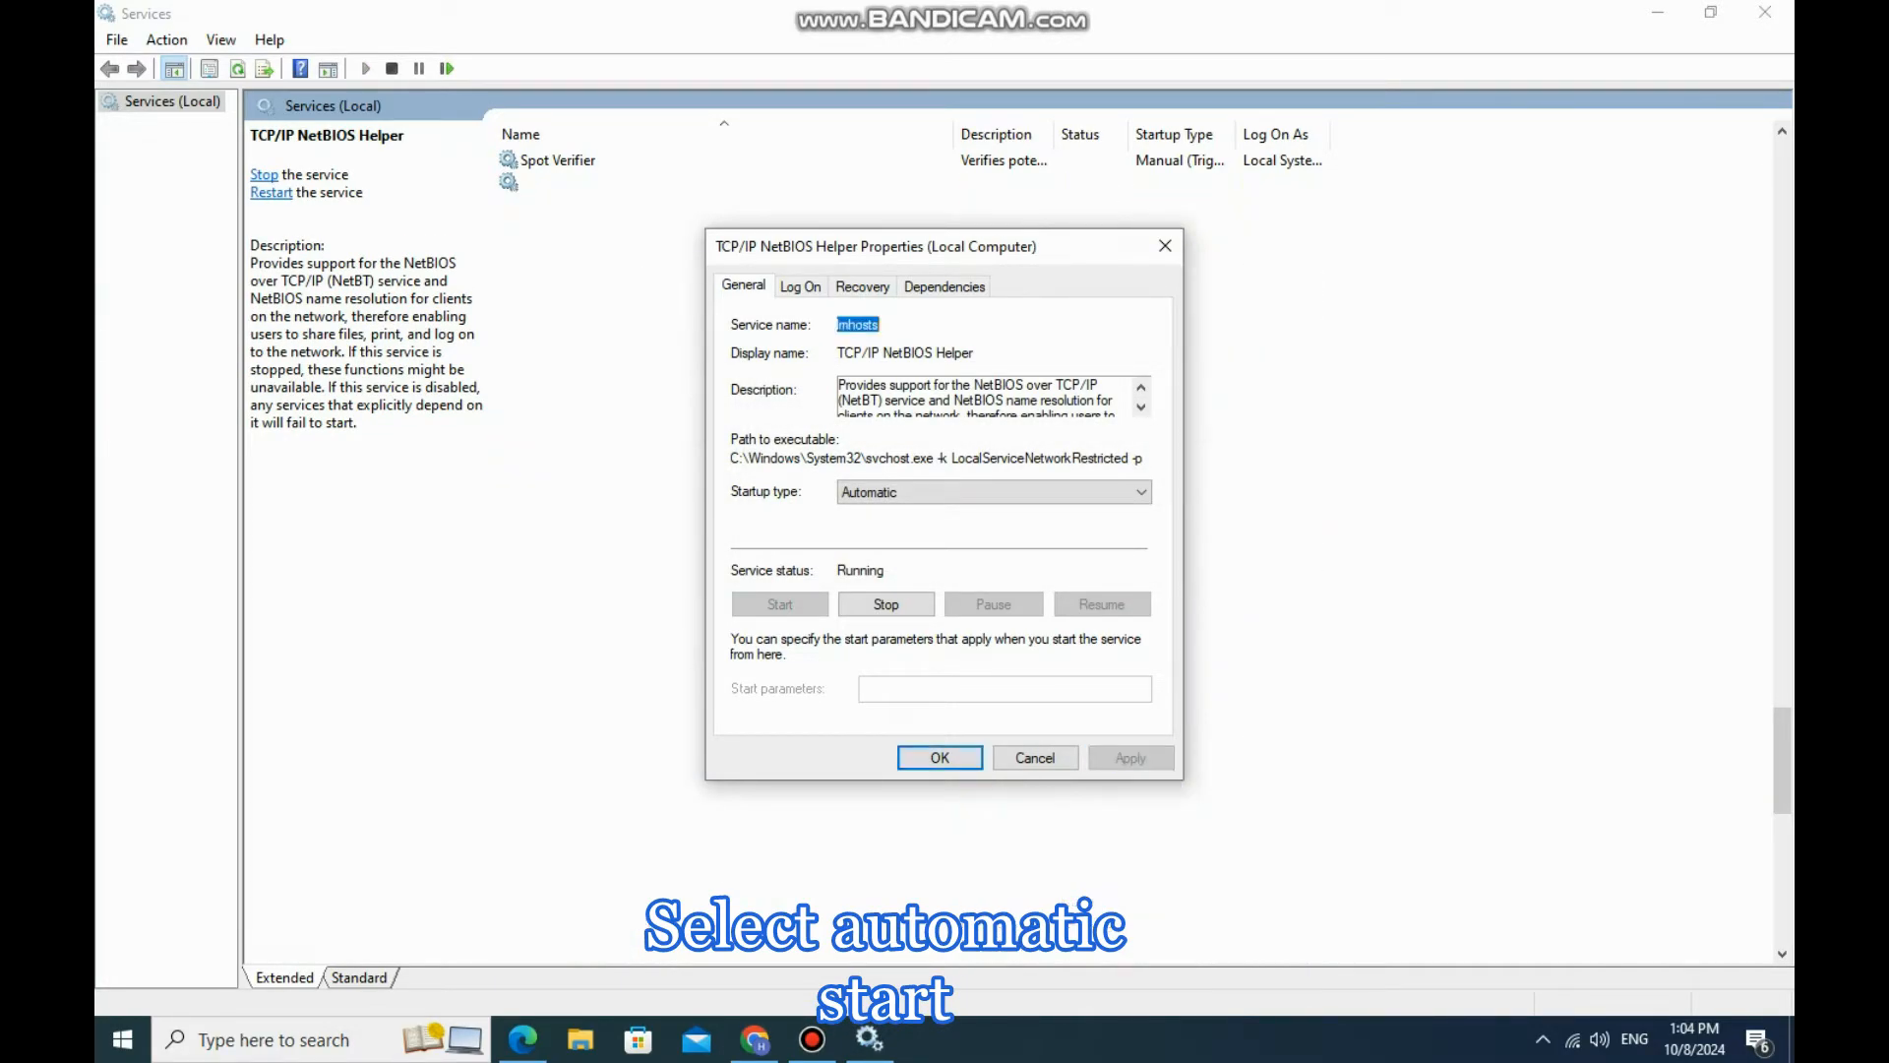
left_click(939, 758)
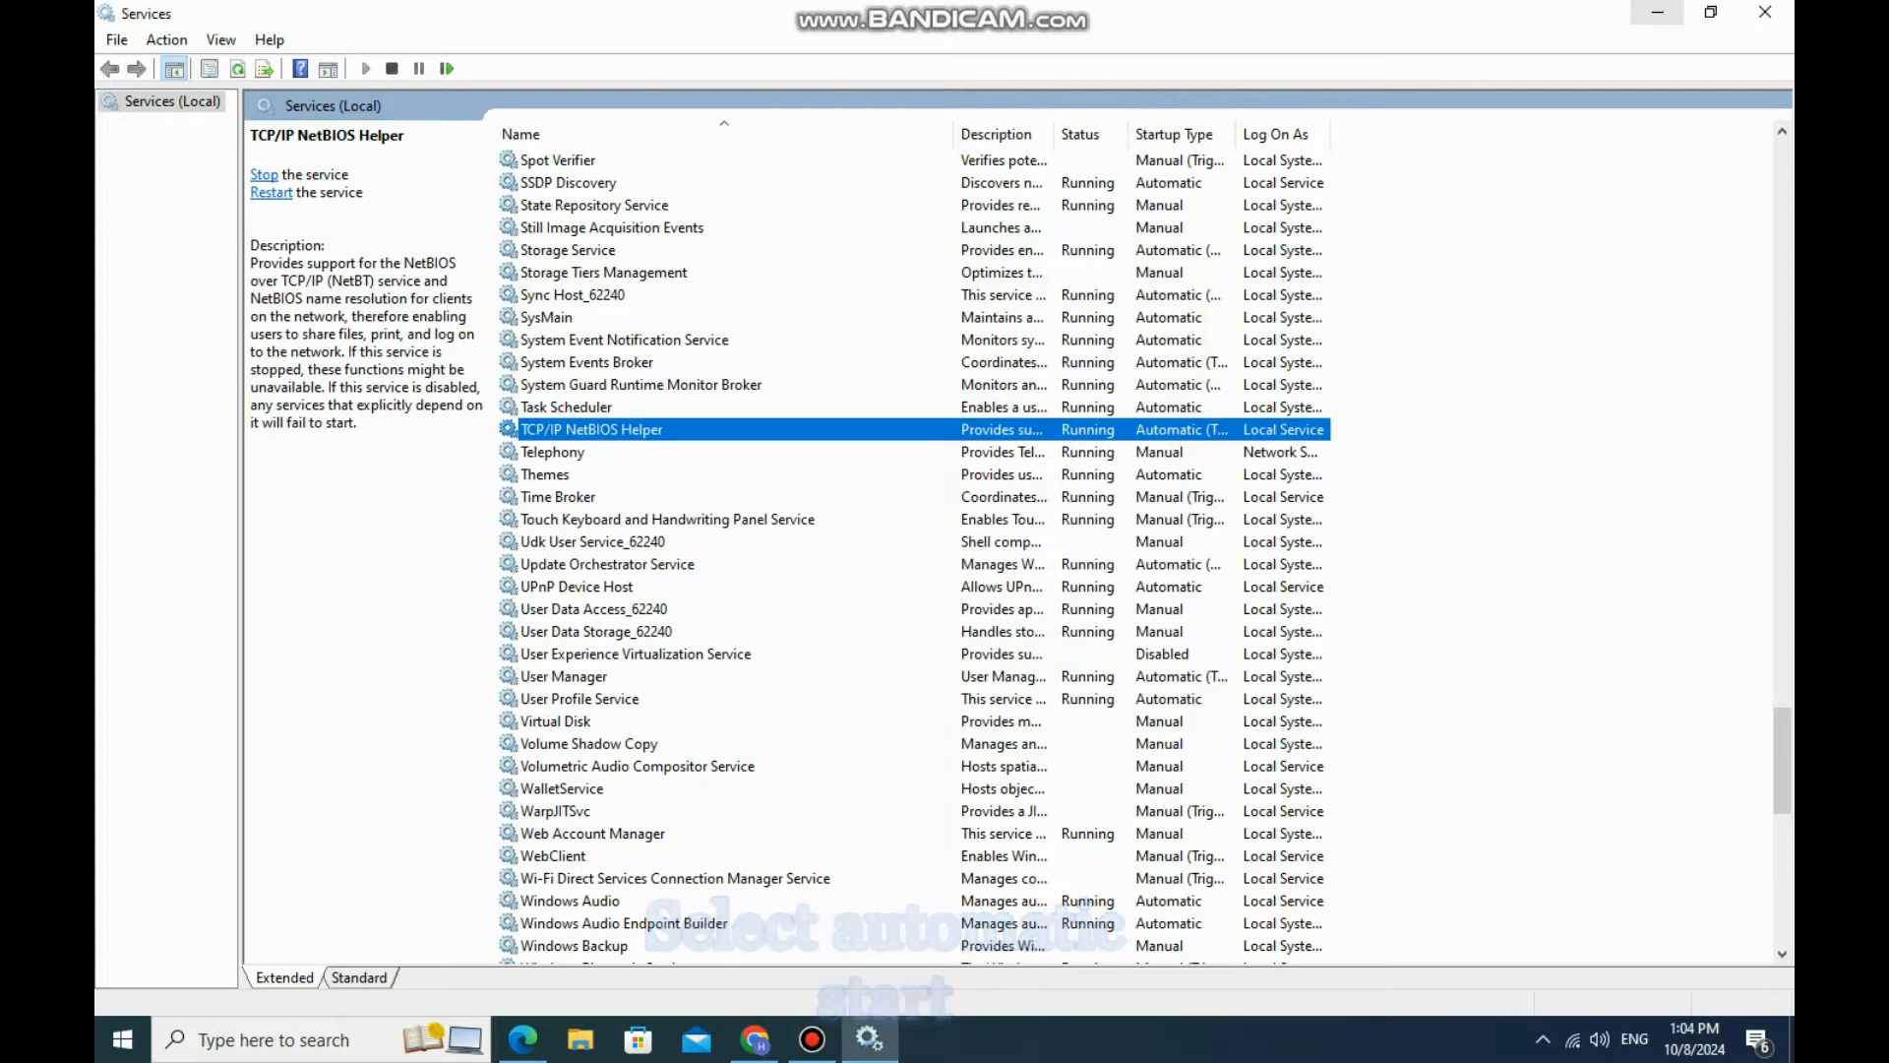
Step: Minimize the Services window, search Windows for regedit, and switch to Registry Editor
left_click(1657, 12)
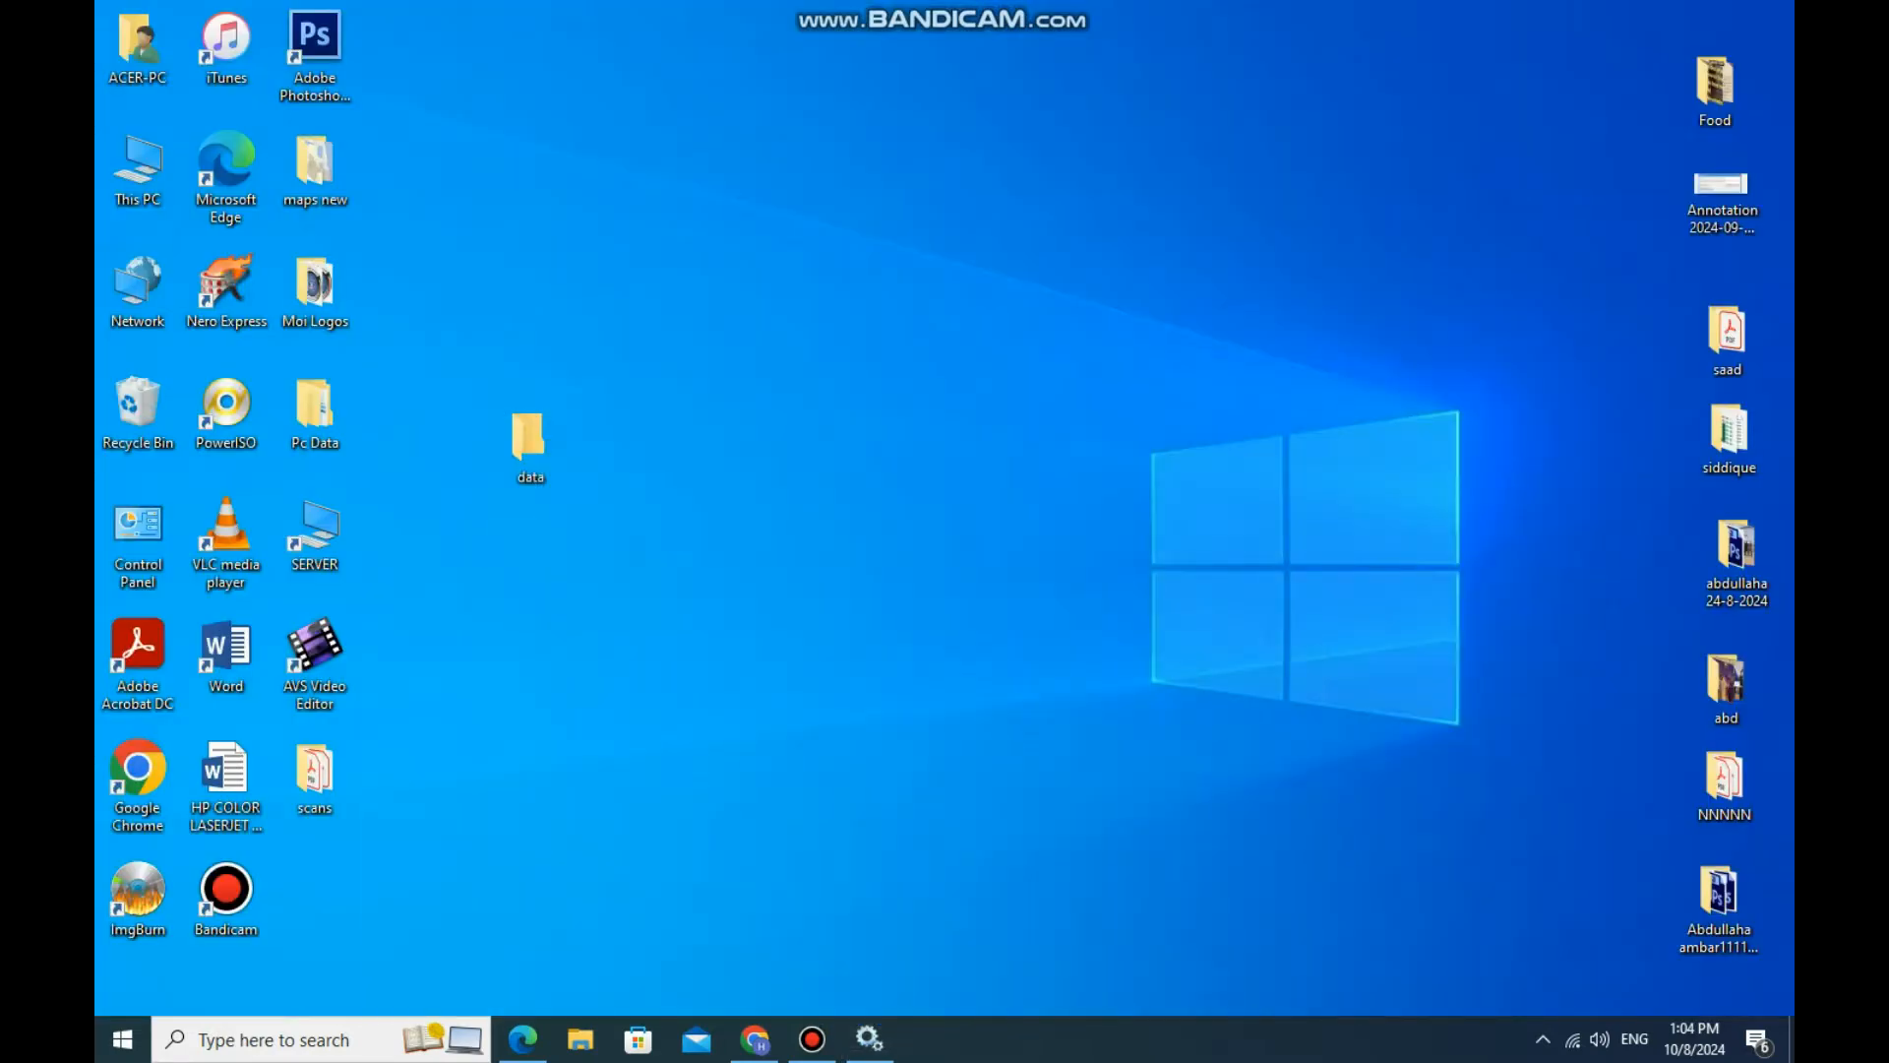
left_click(280, 1039)
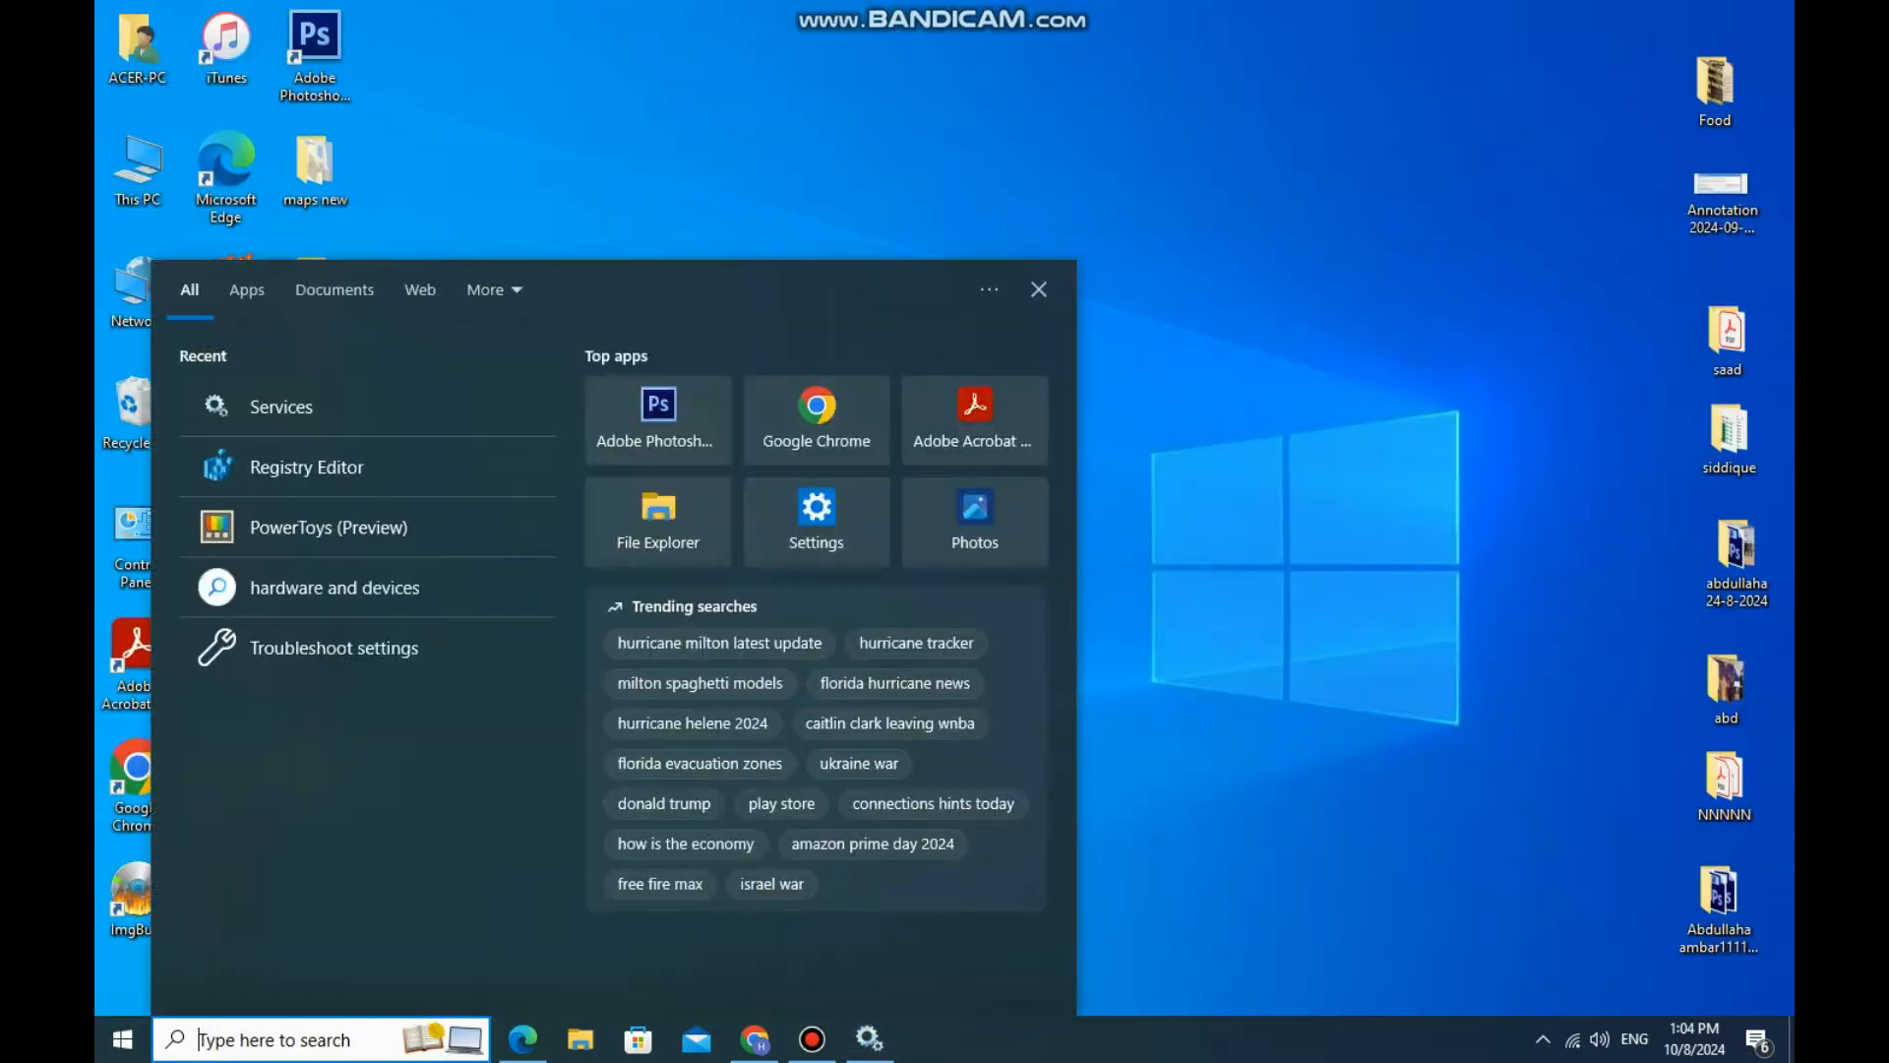
type("re")
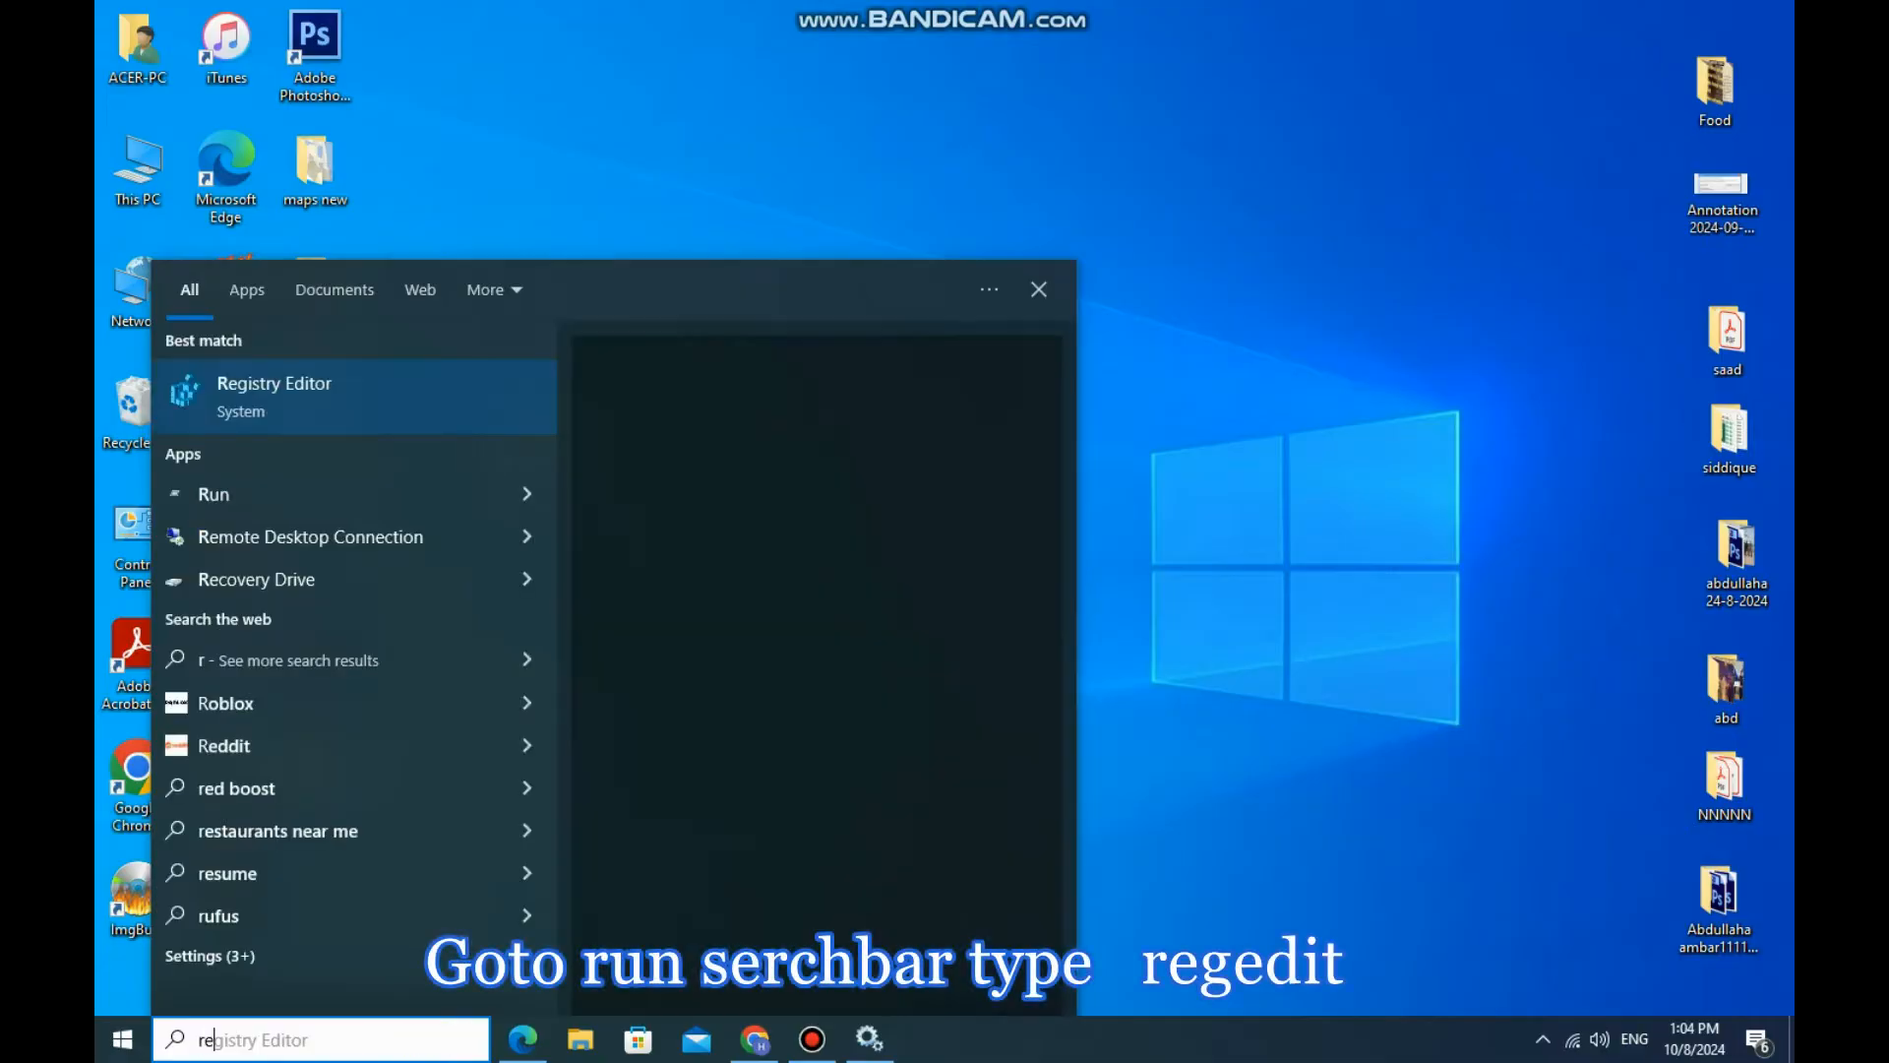
type("g")
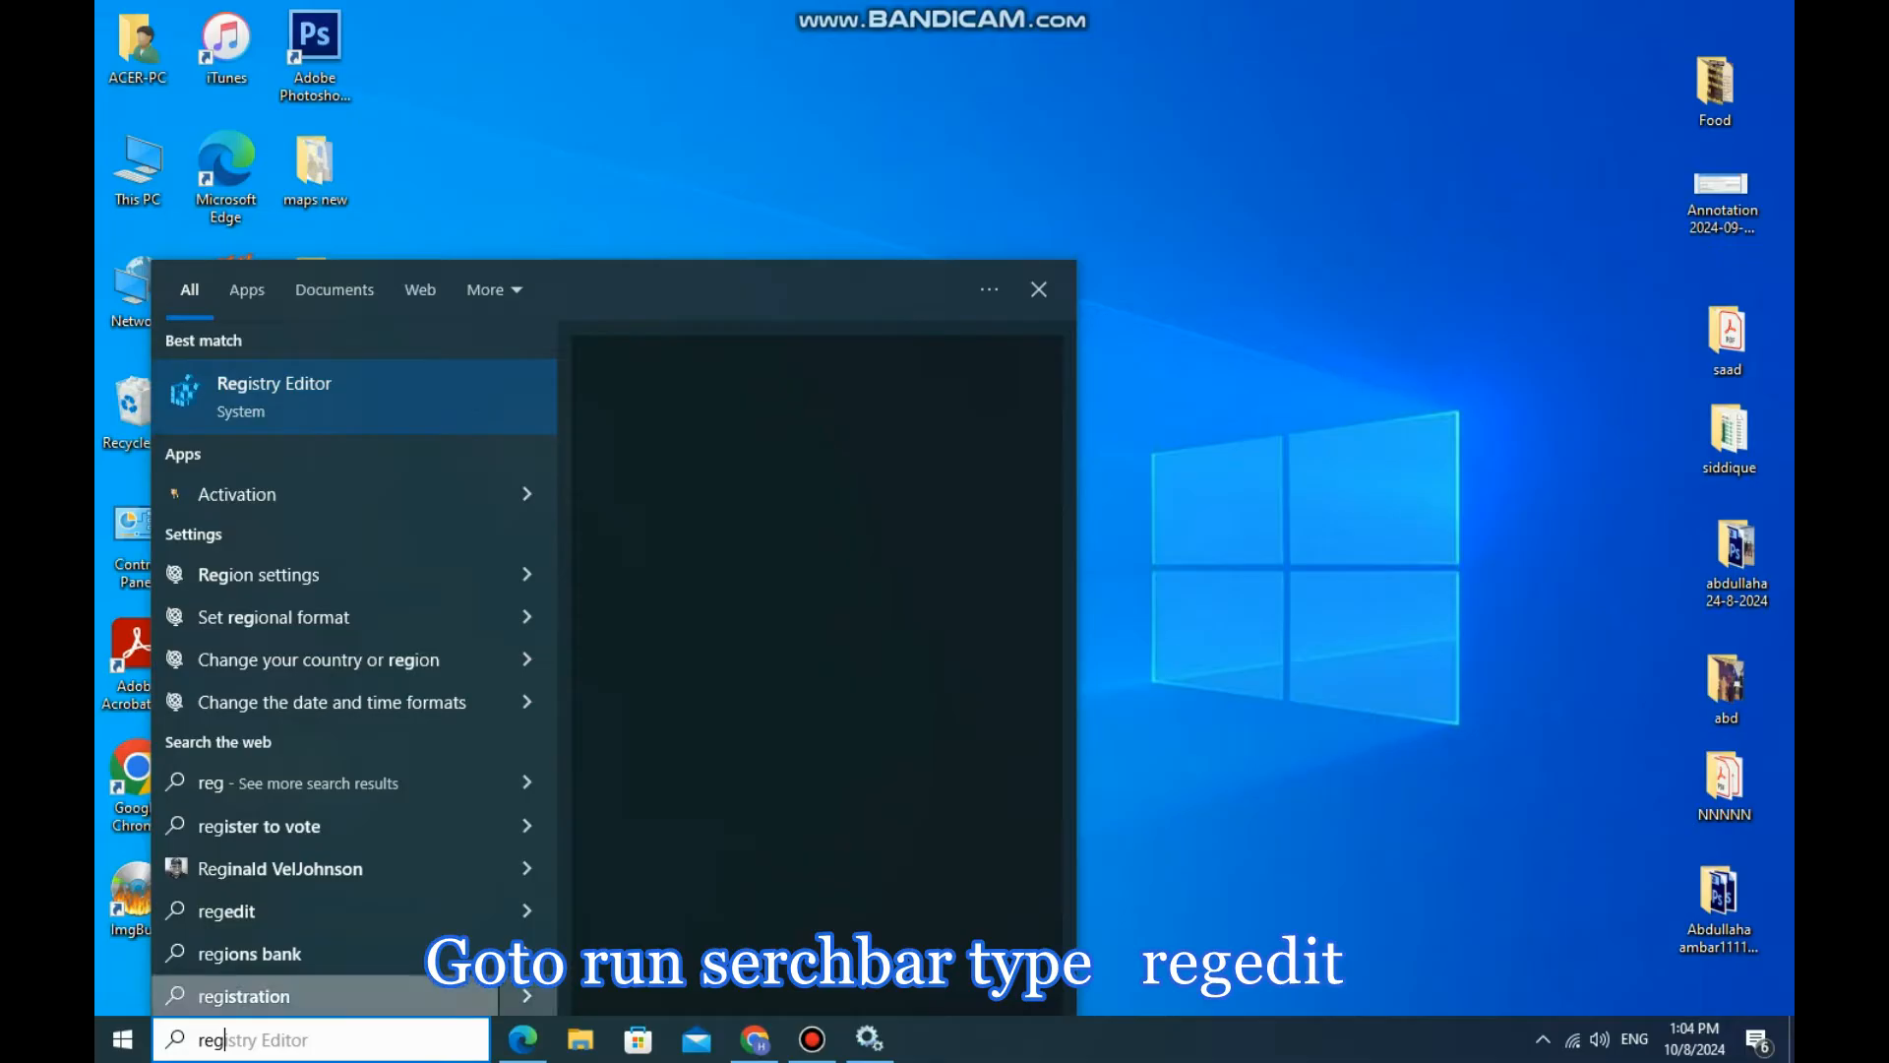
type("edit")
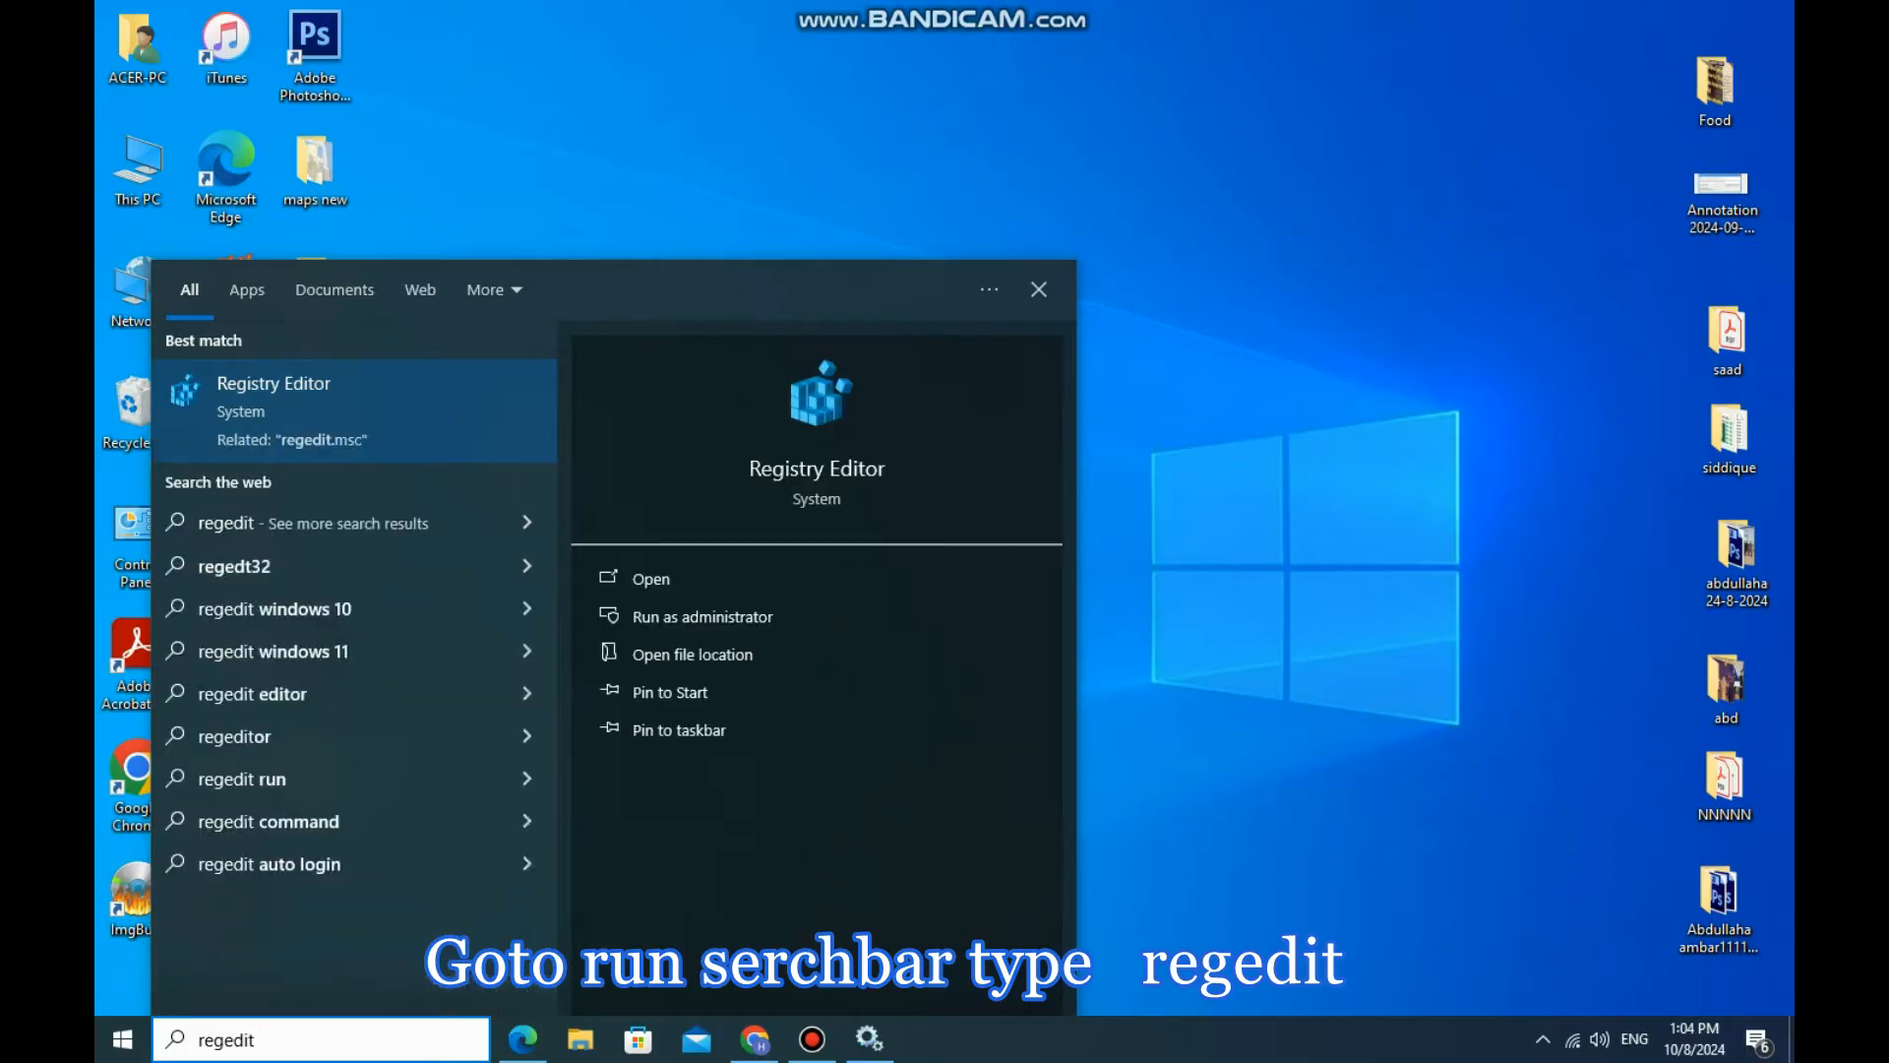
key("Return")
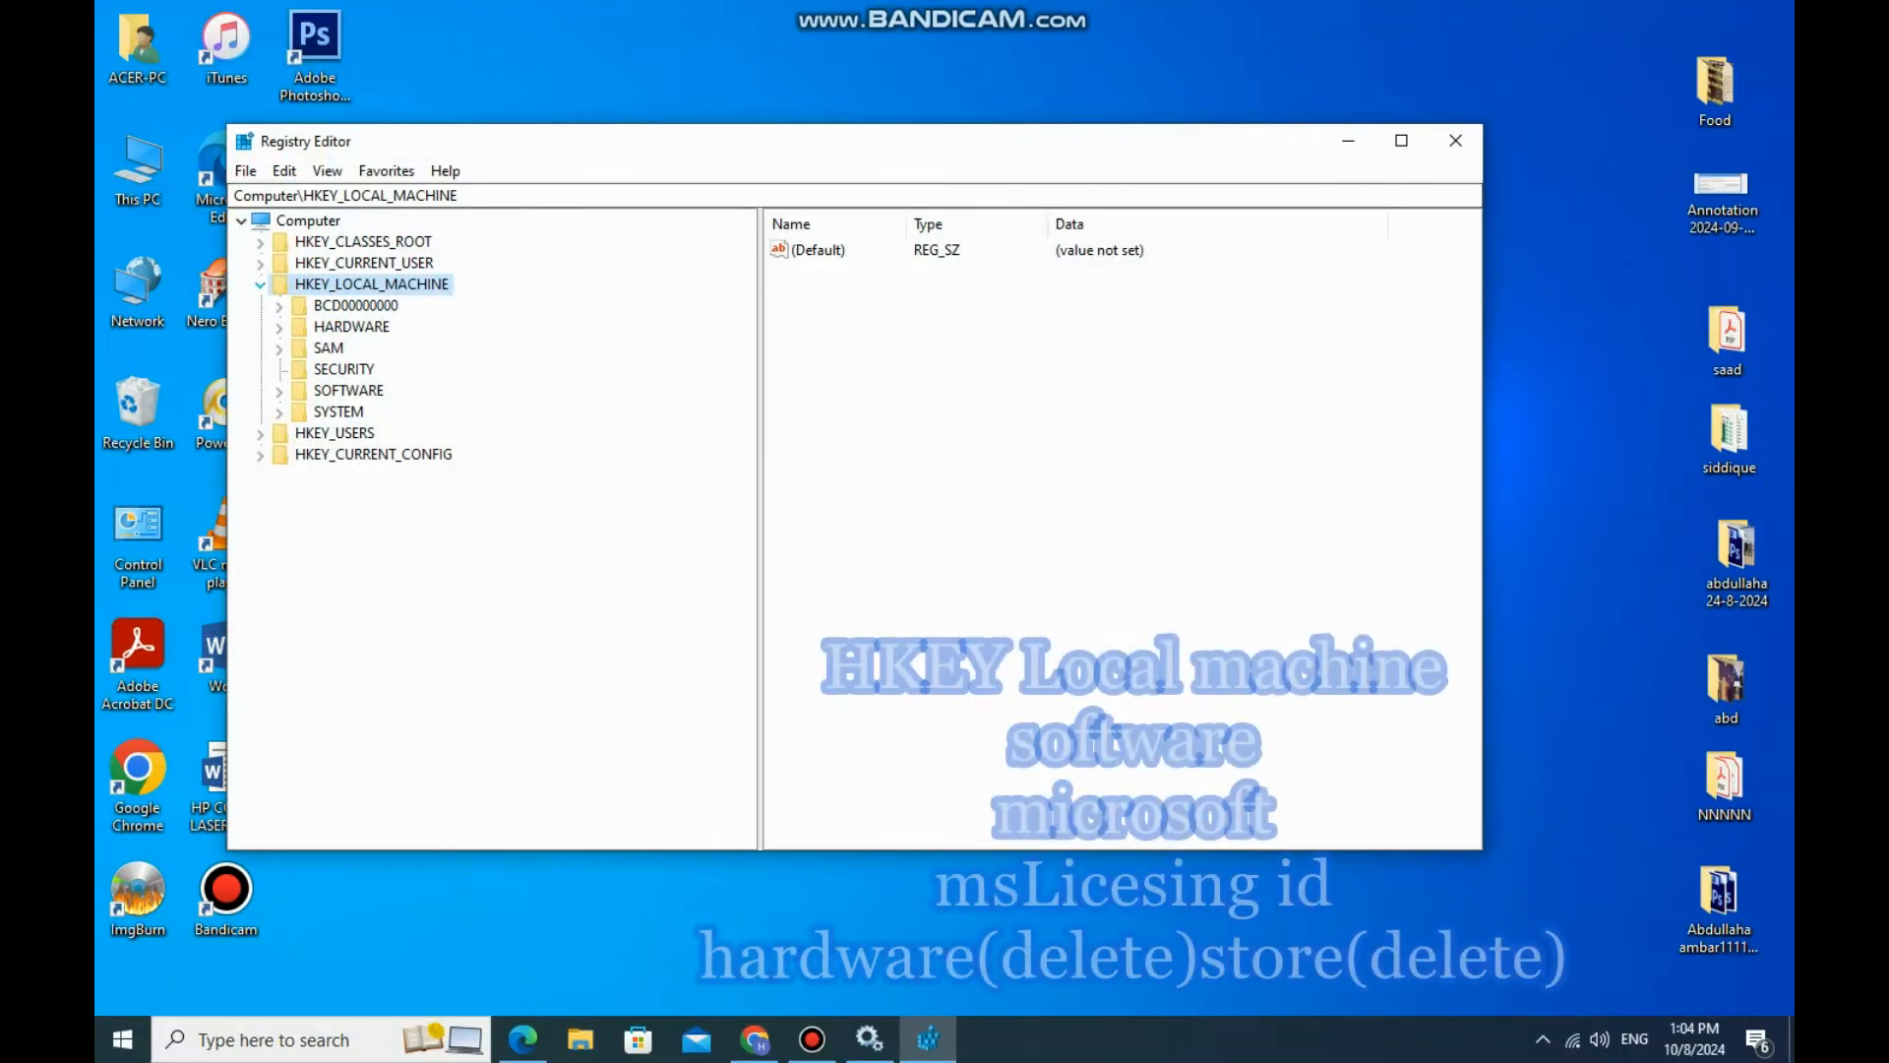
Step: Expand the registry tree down to HKEY_LOCAL_MACHINE\SOFTWARE\Microsoft
left_click(260, 285)
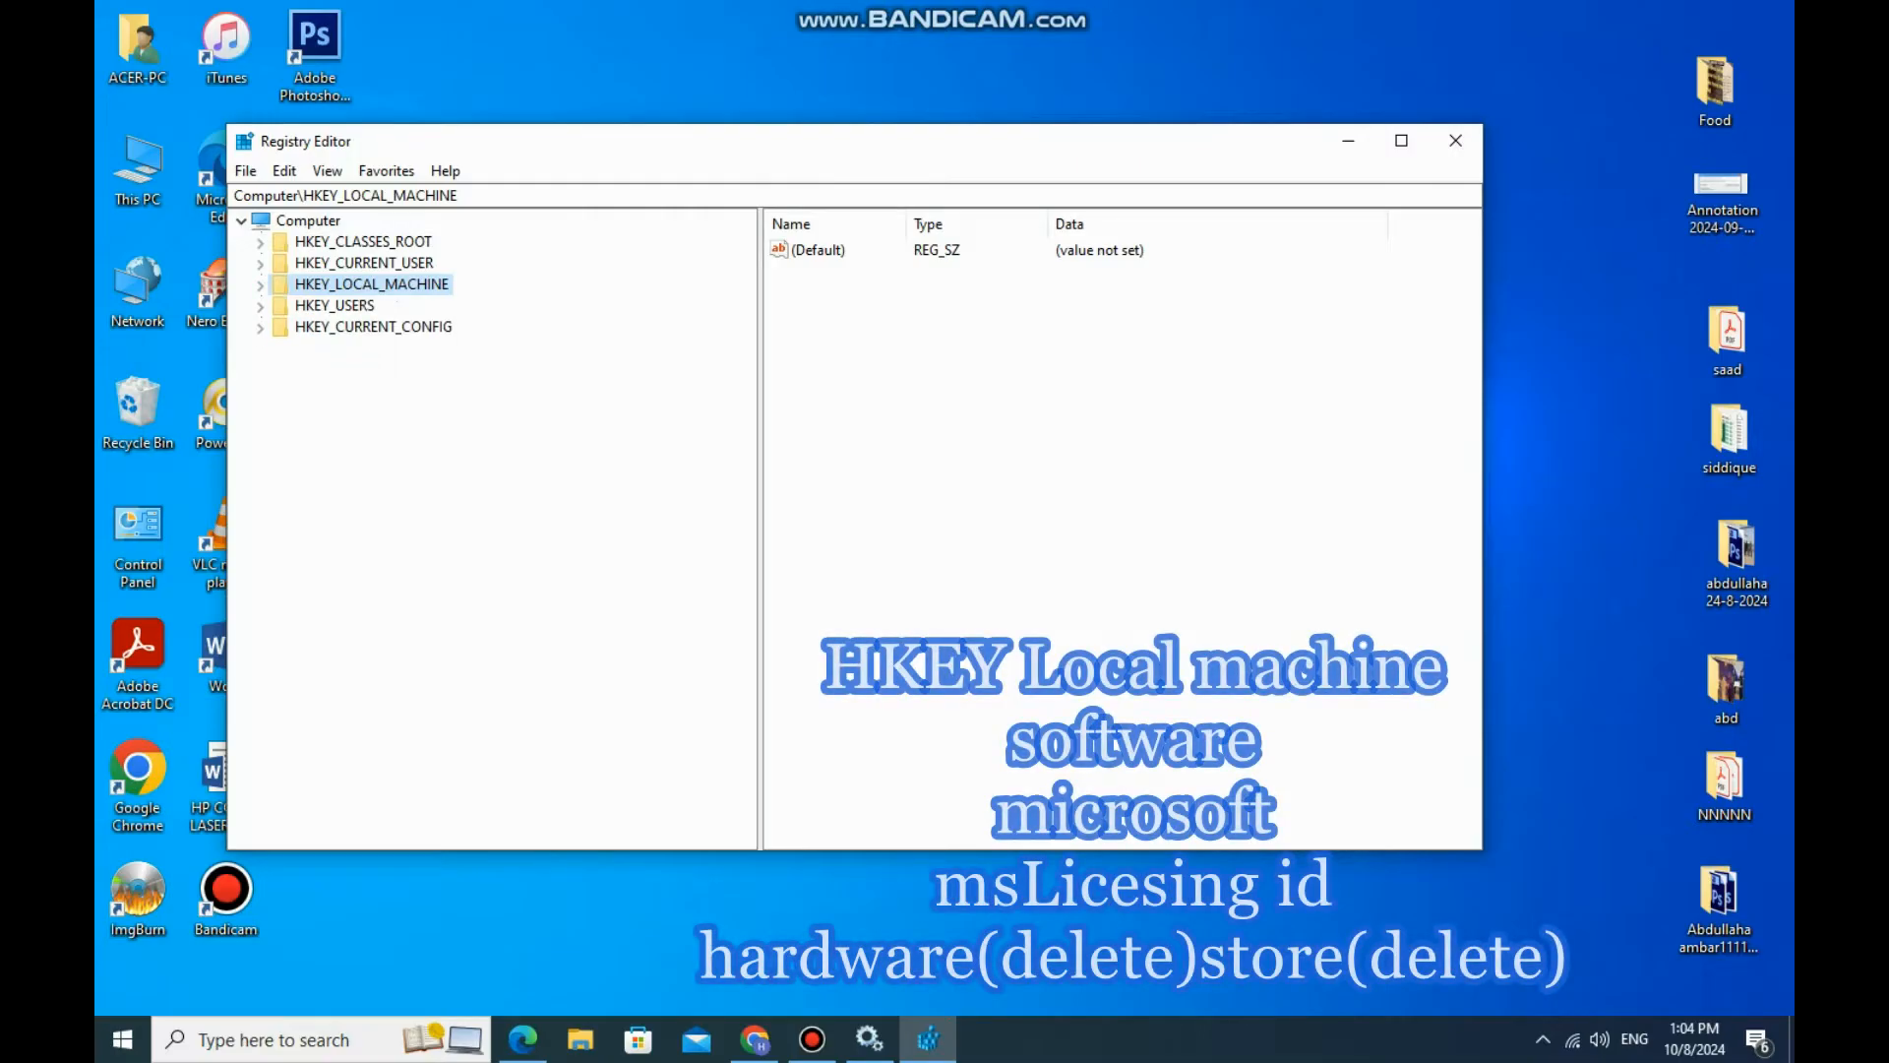
left_click(260, 284)
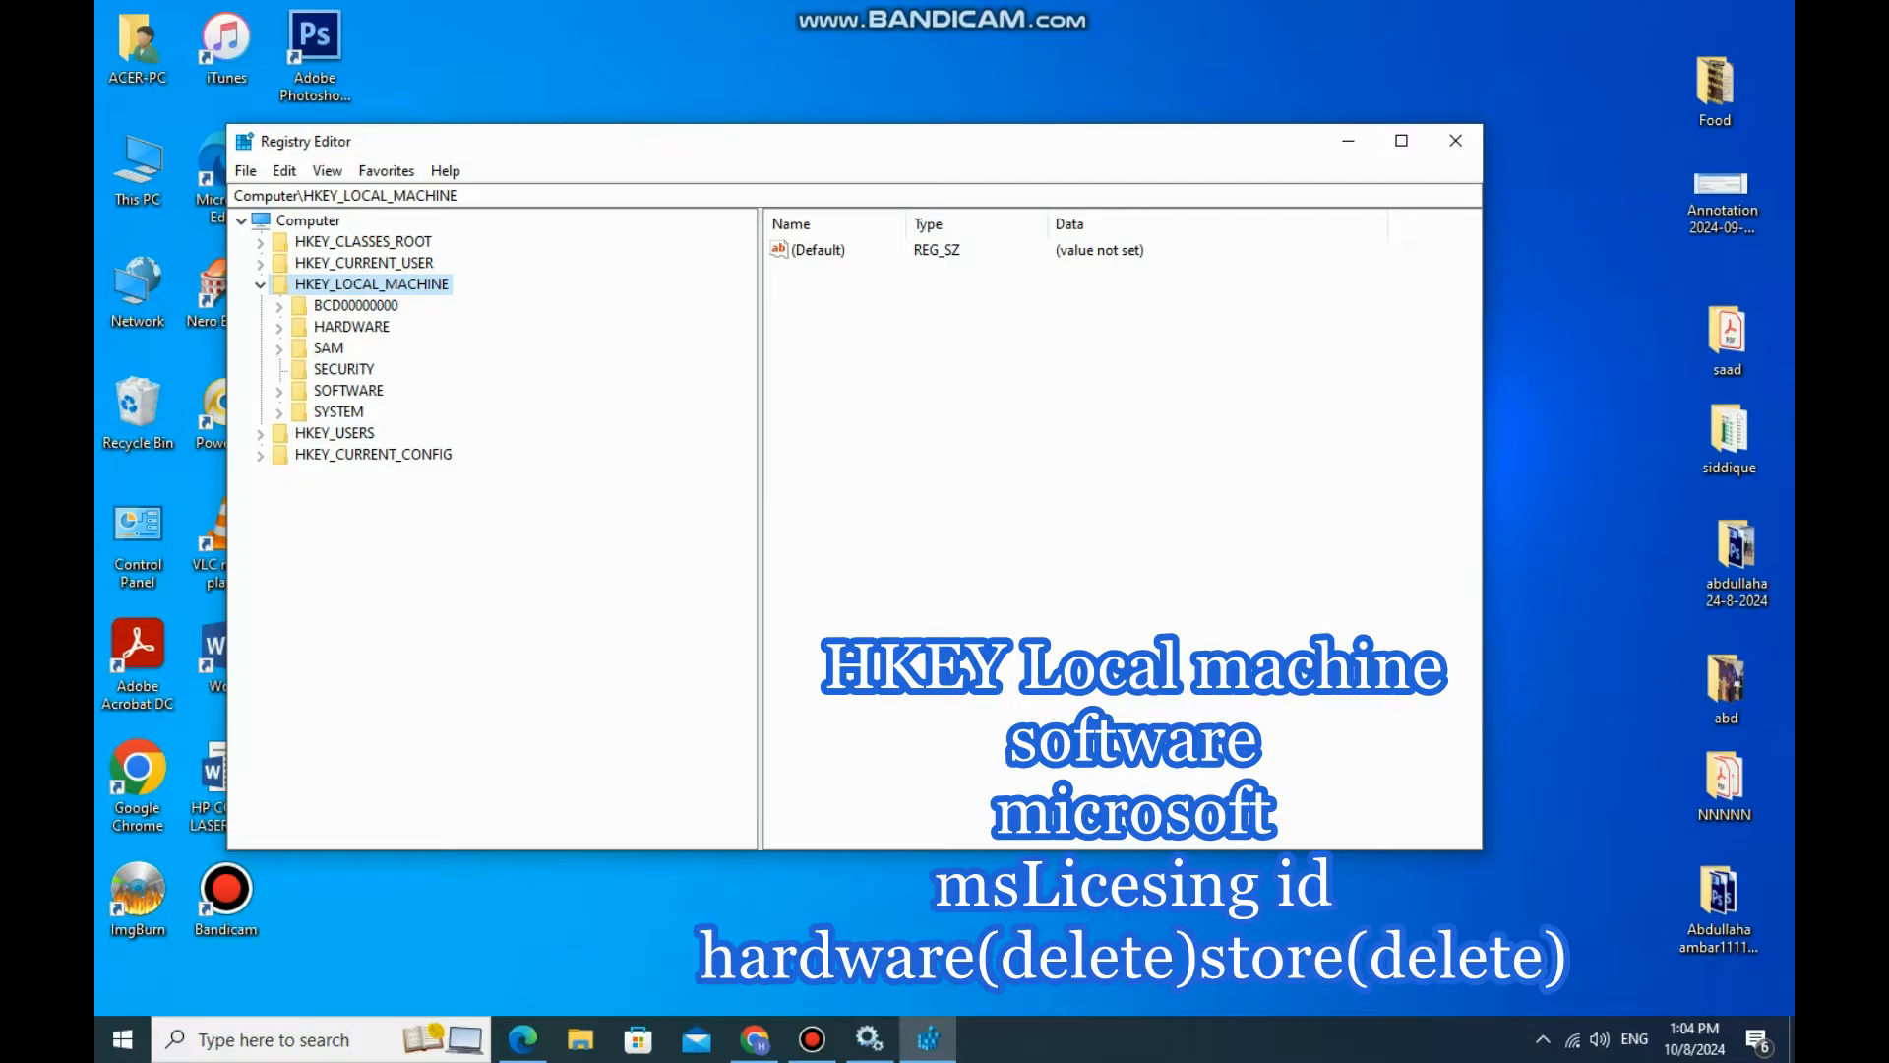
left_click(279, 391)
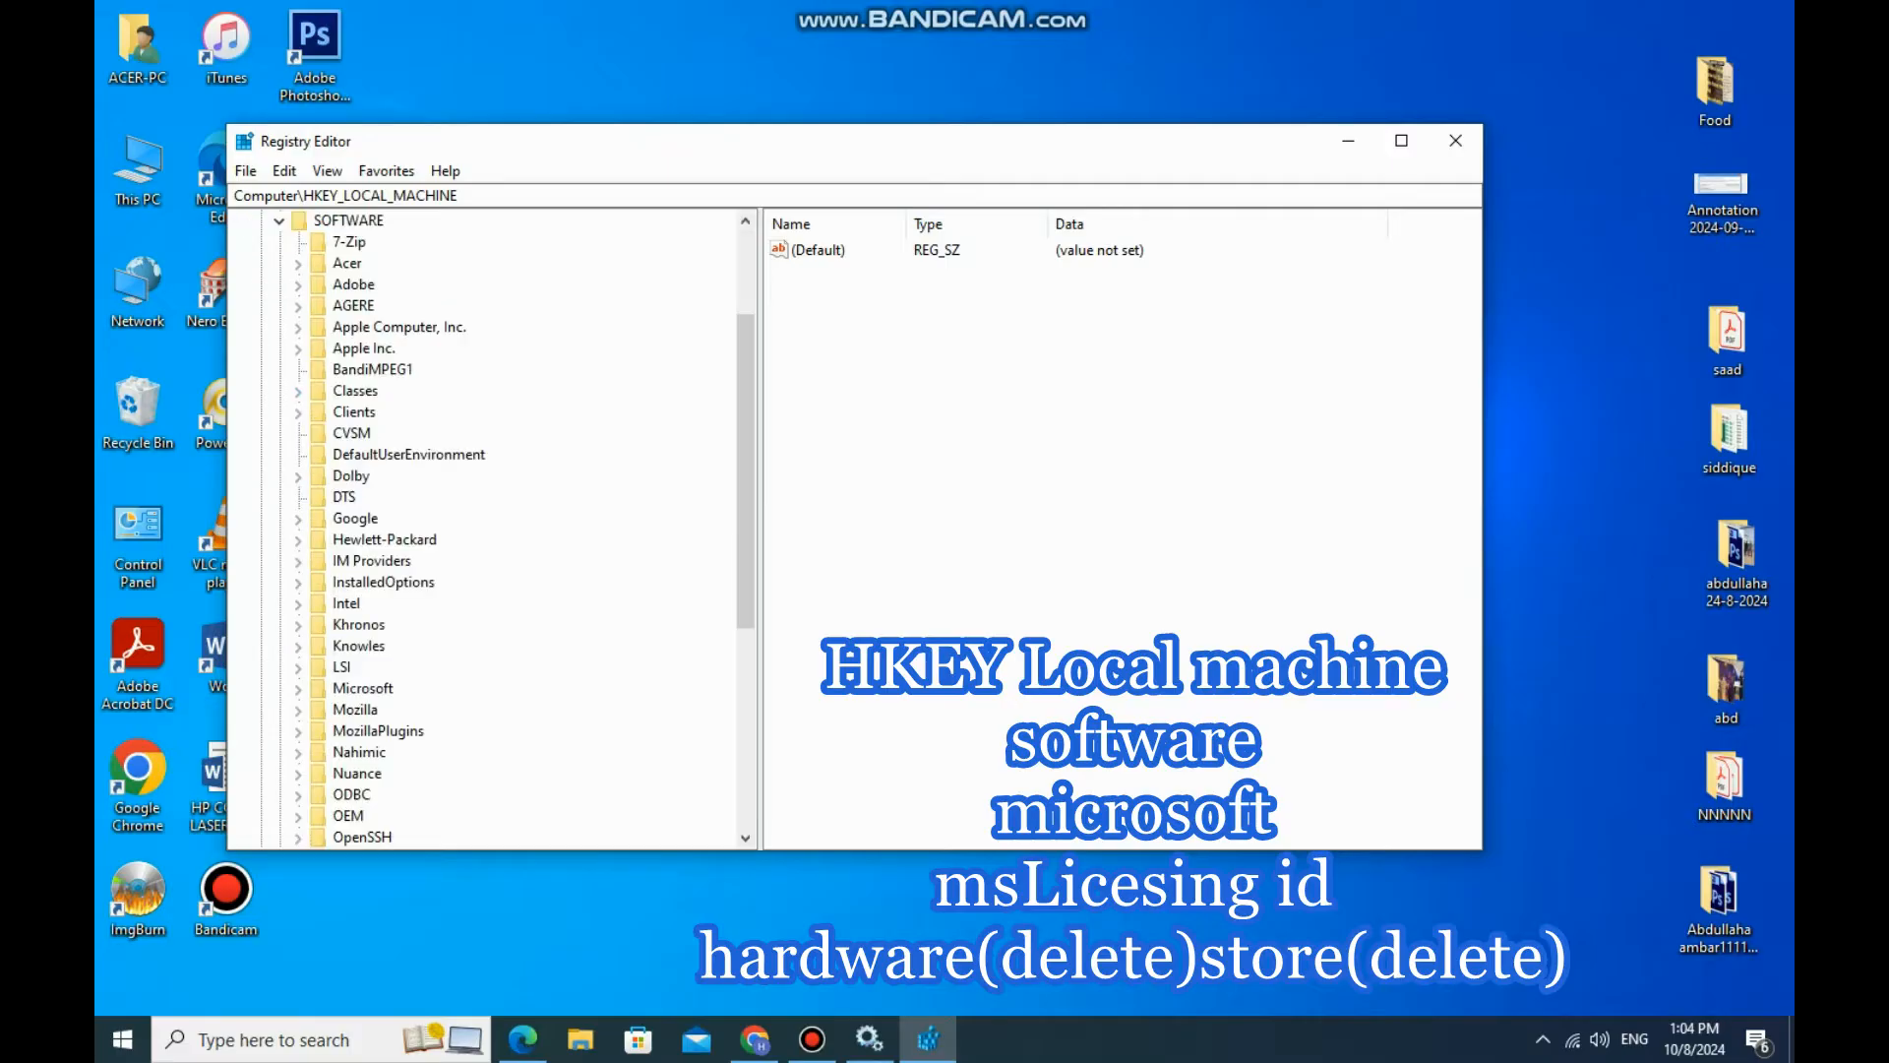
scroll(482, 527, "down", 6)
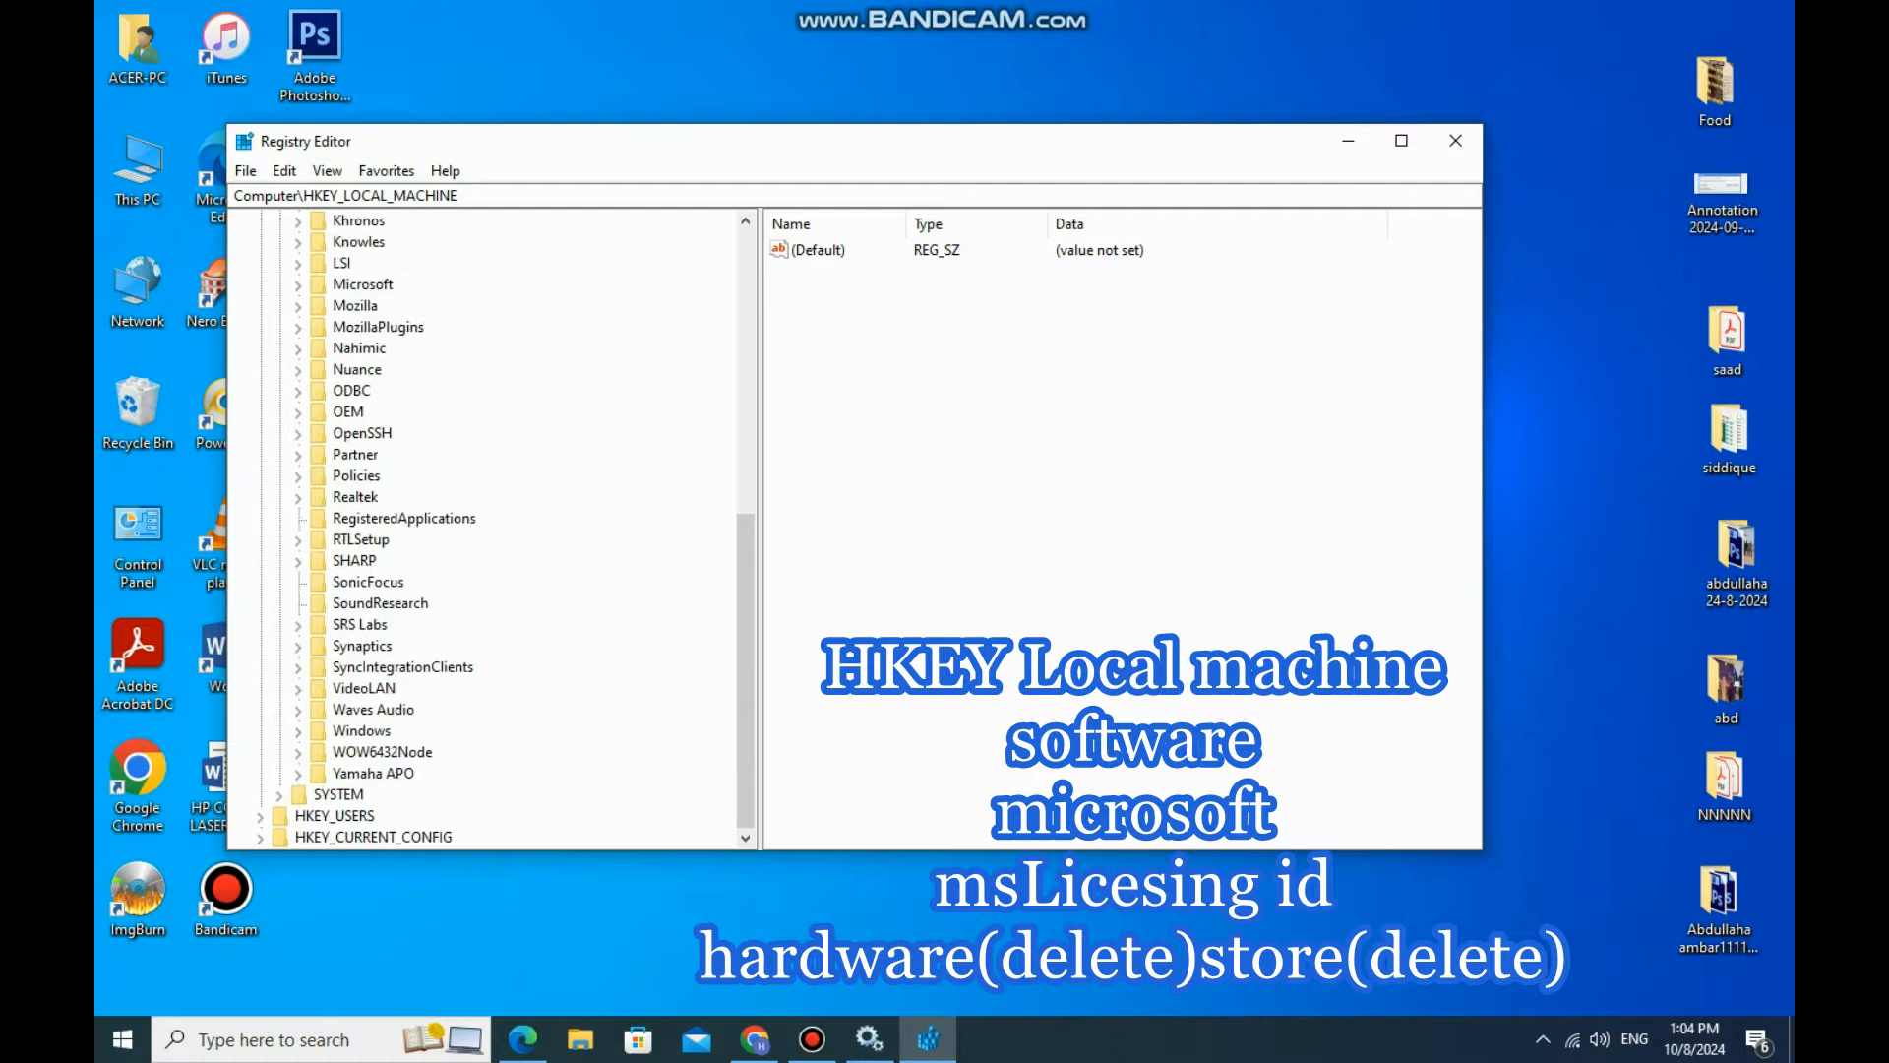
scroll(483, 526, "up", 2)
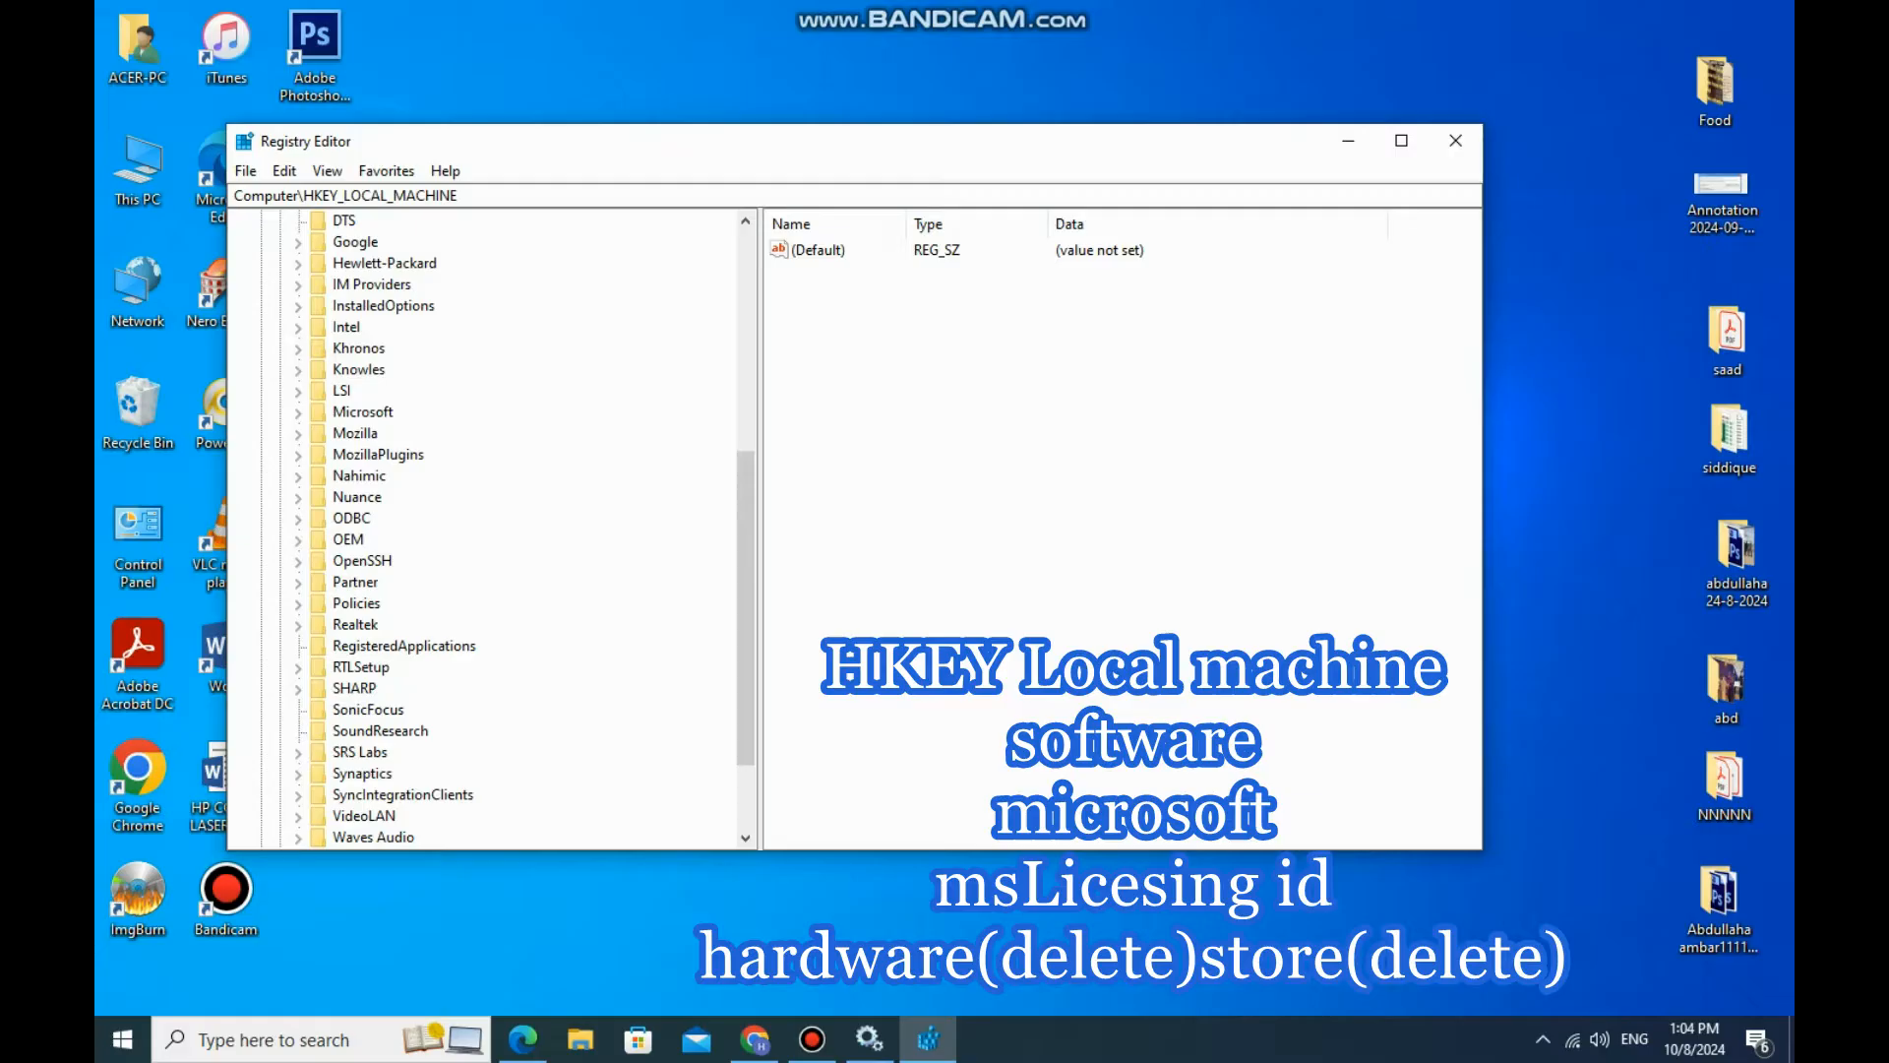
left_click(298, 413)
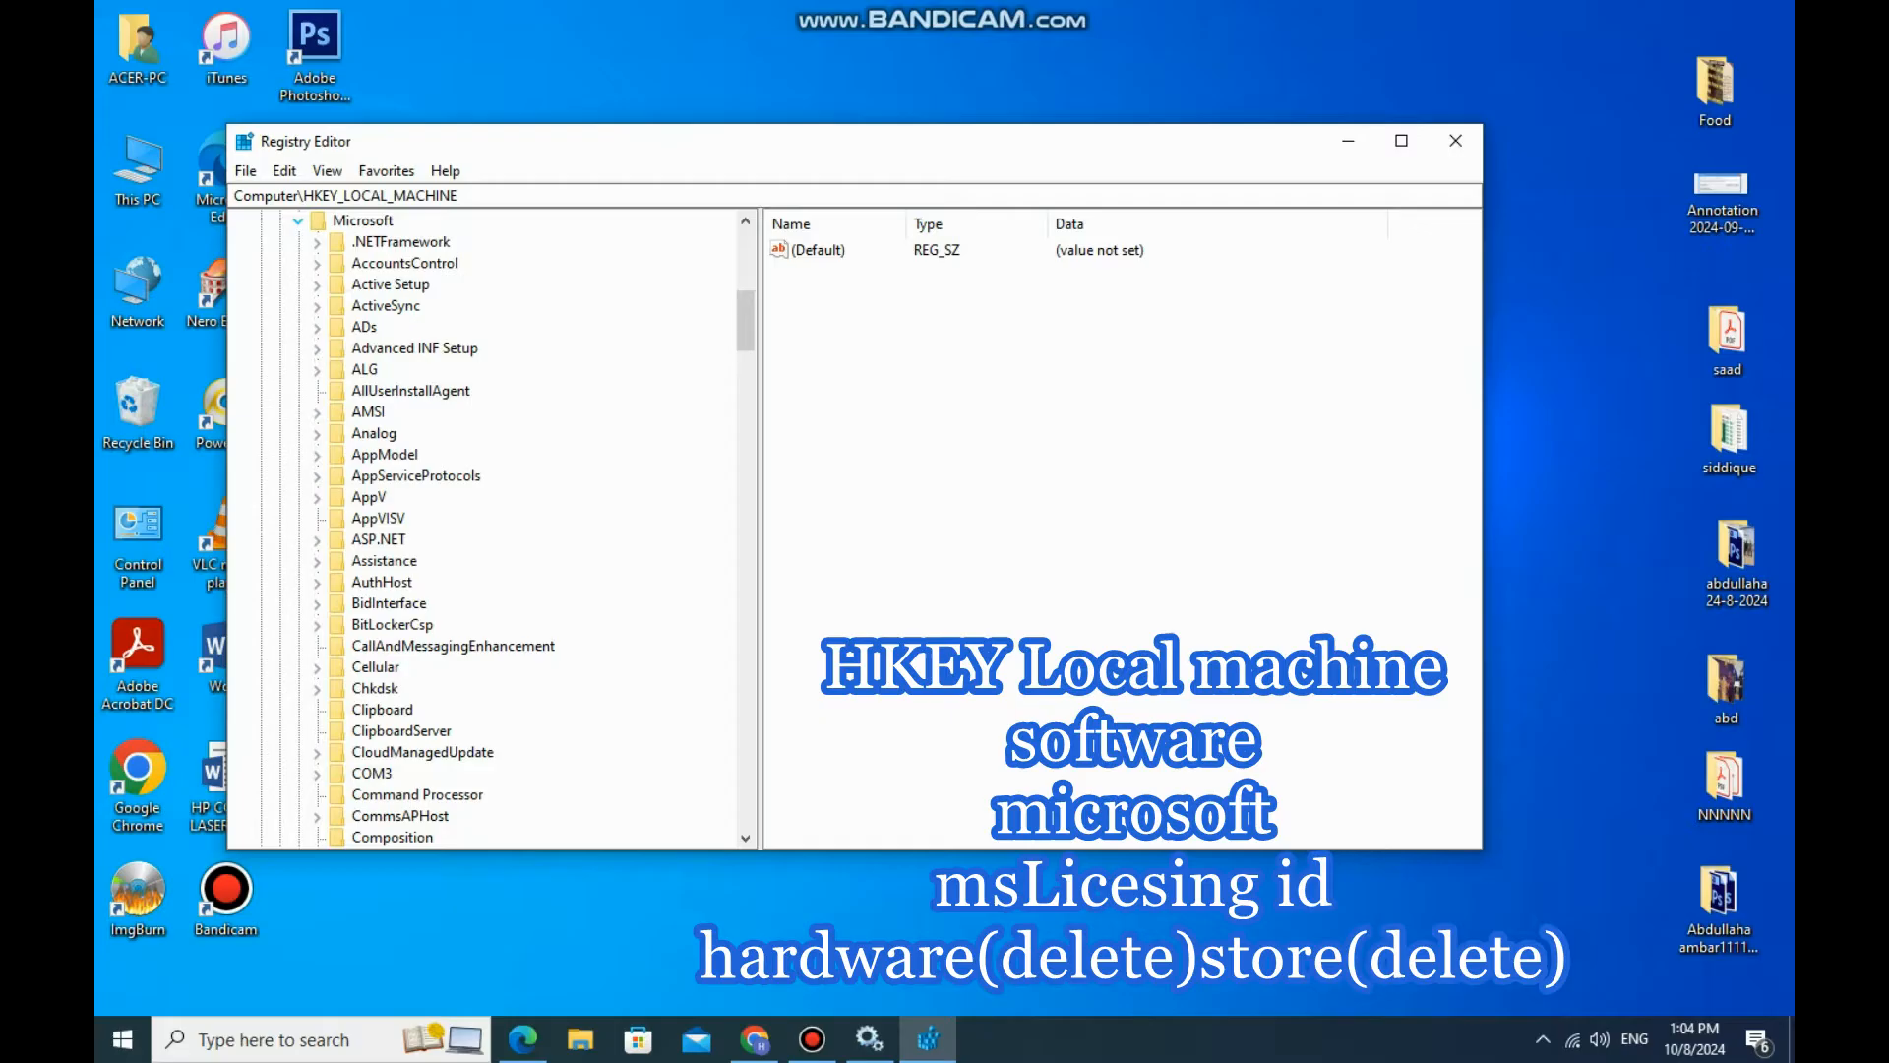
Step: Locate the MSLicensing key under Microsoft and expand it to reach its subkeys
scroll(482, 531, "down", 20)
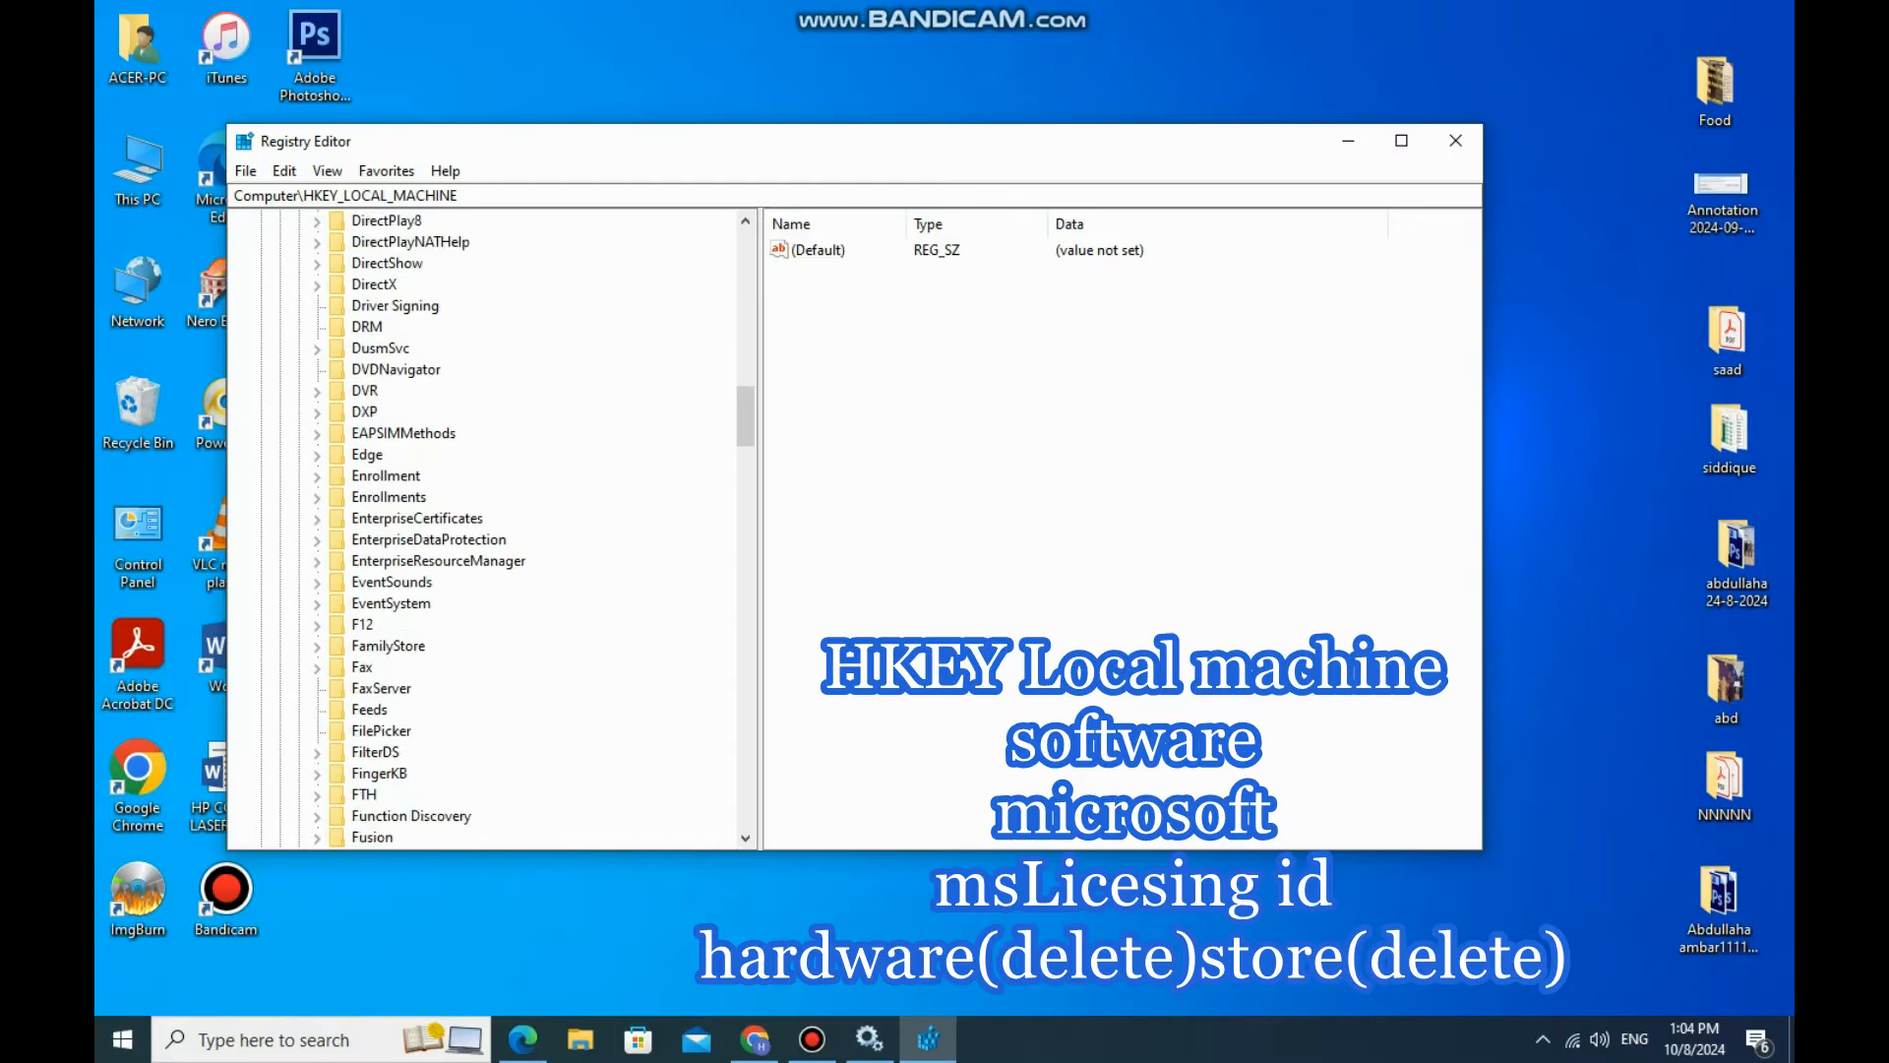
scroll(482, 531, "down", 4)
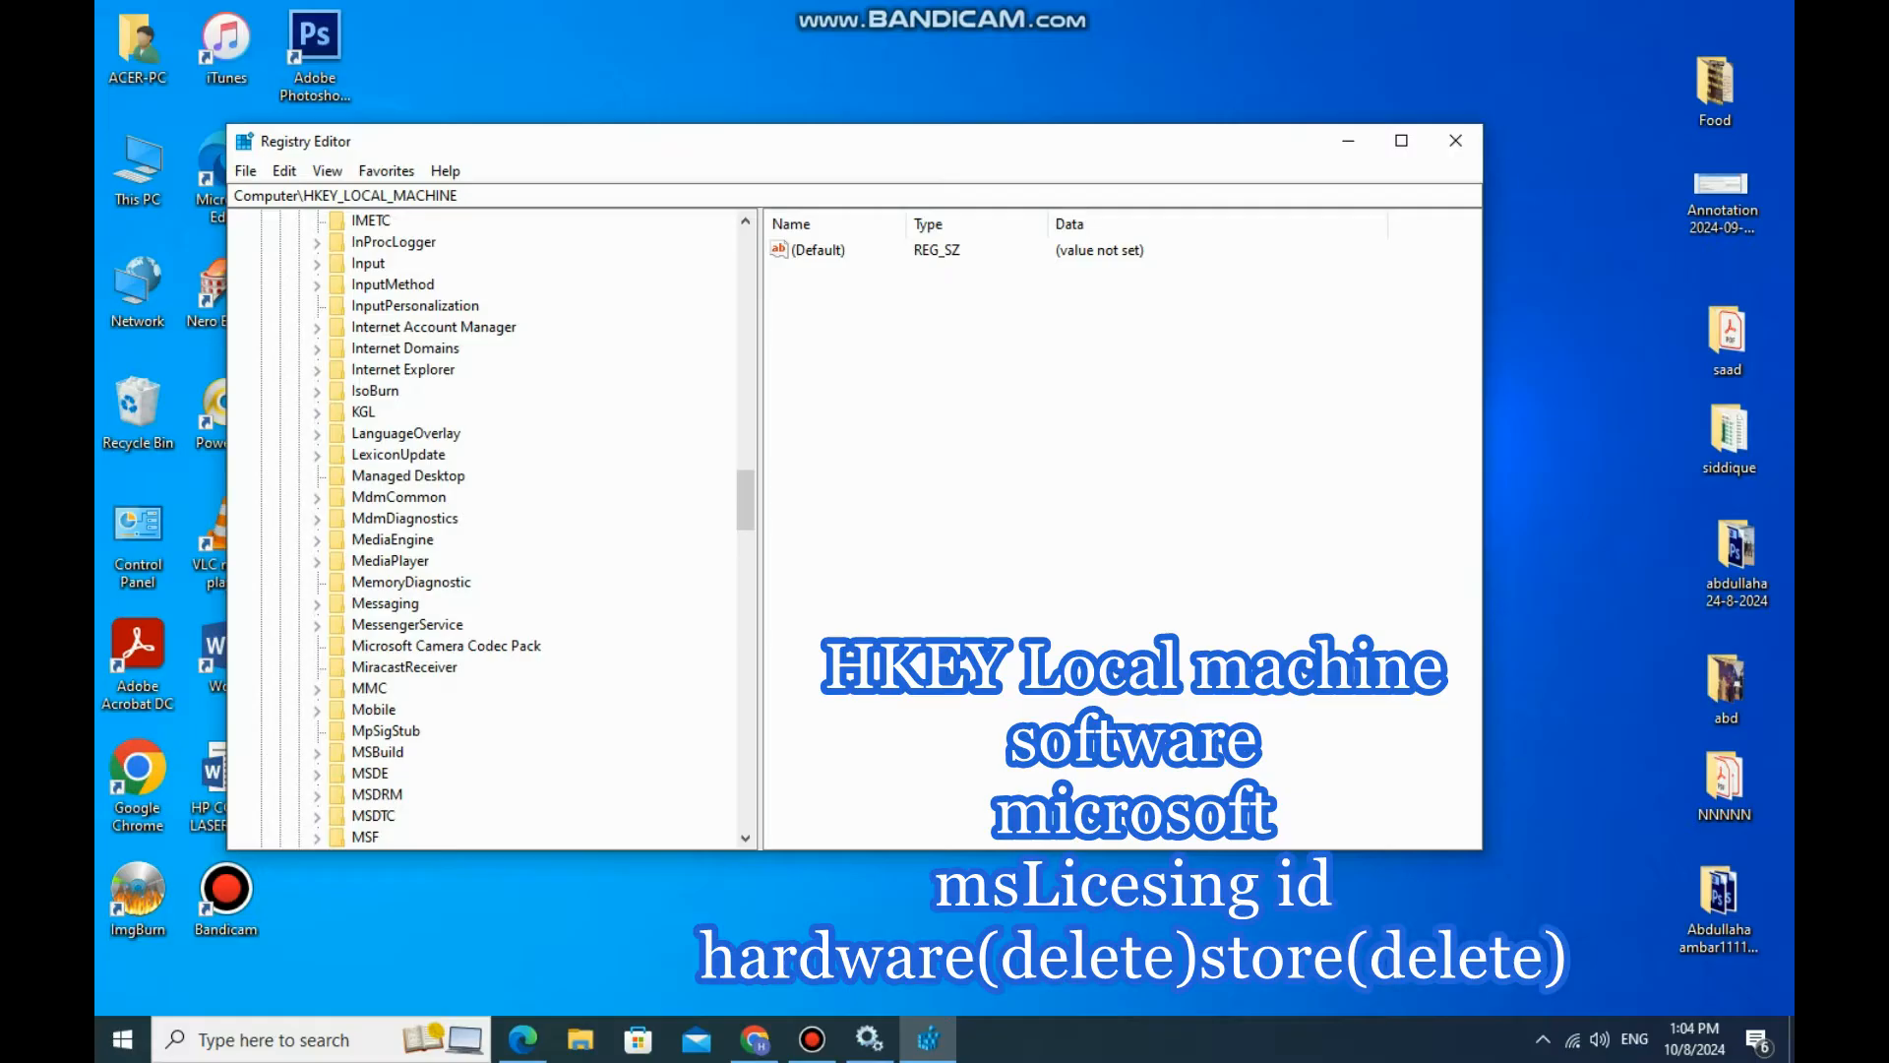
scroll(482, 531, "down", 2)
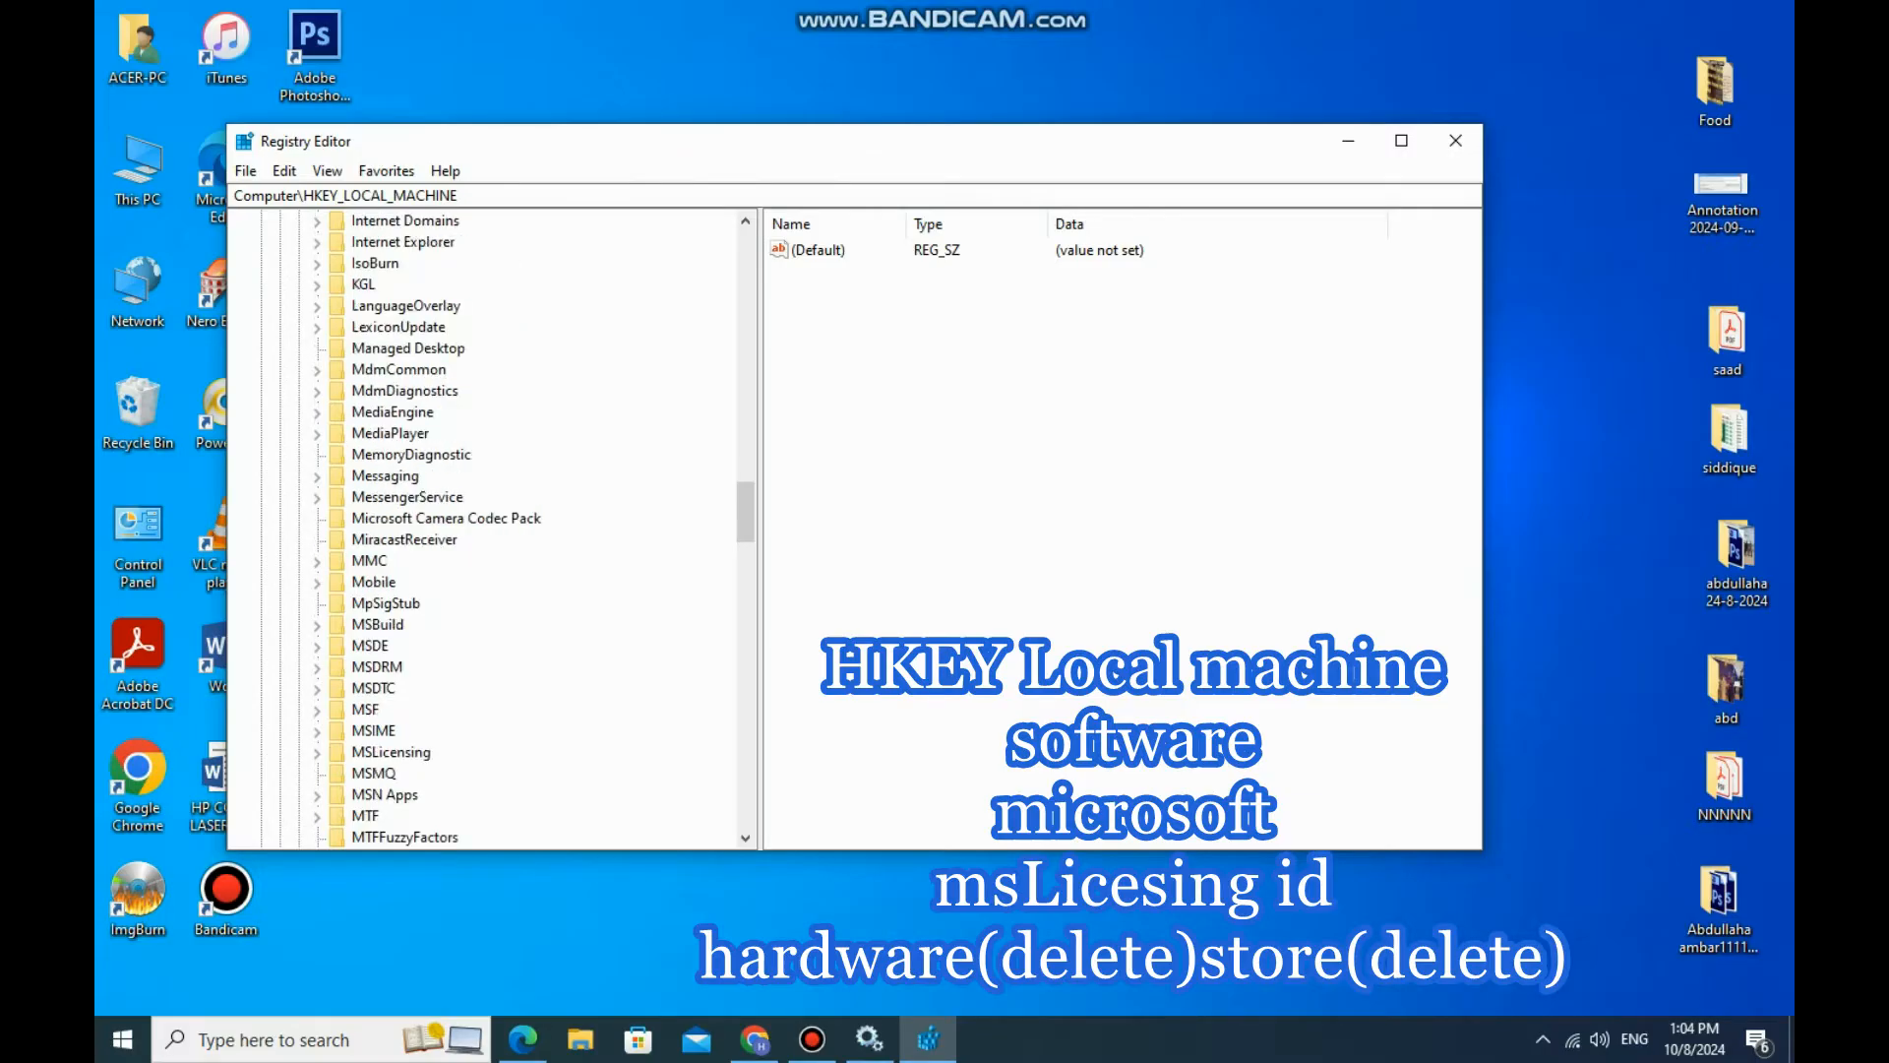
left_click(390, 753)
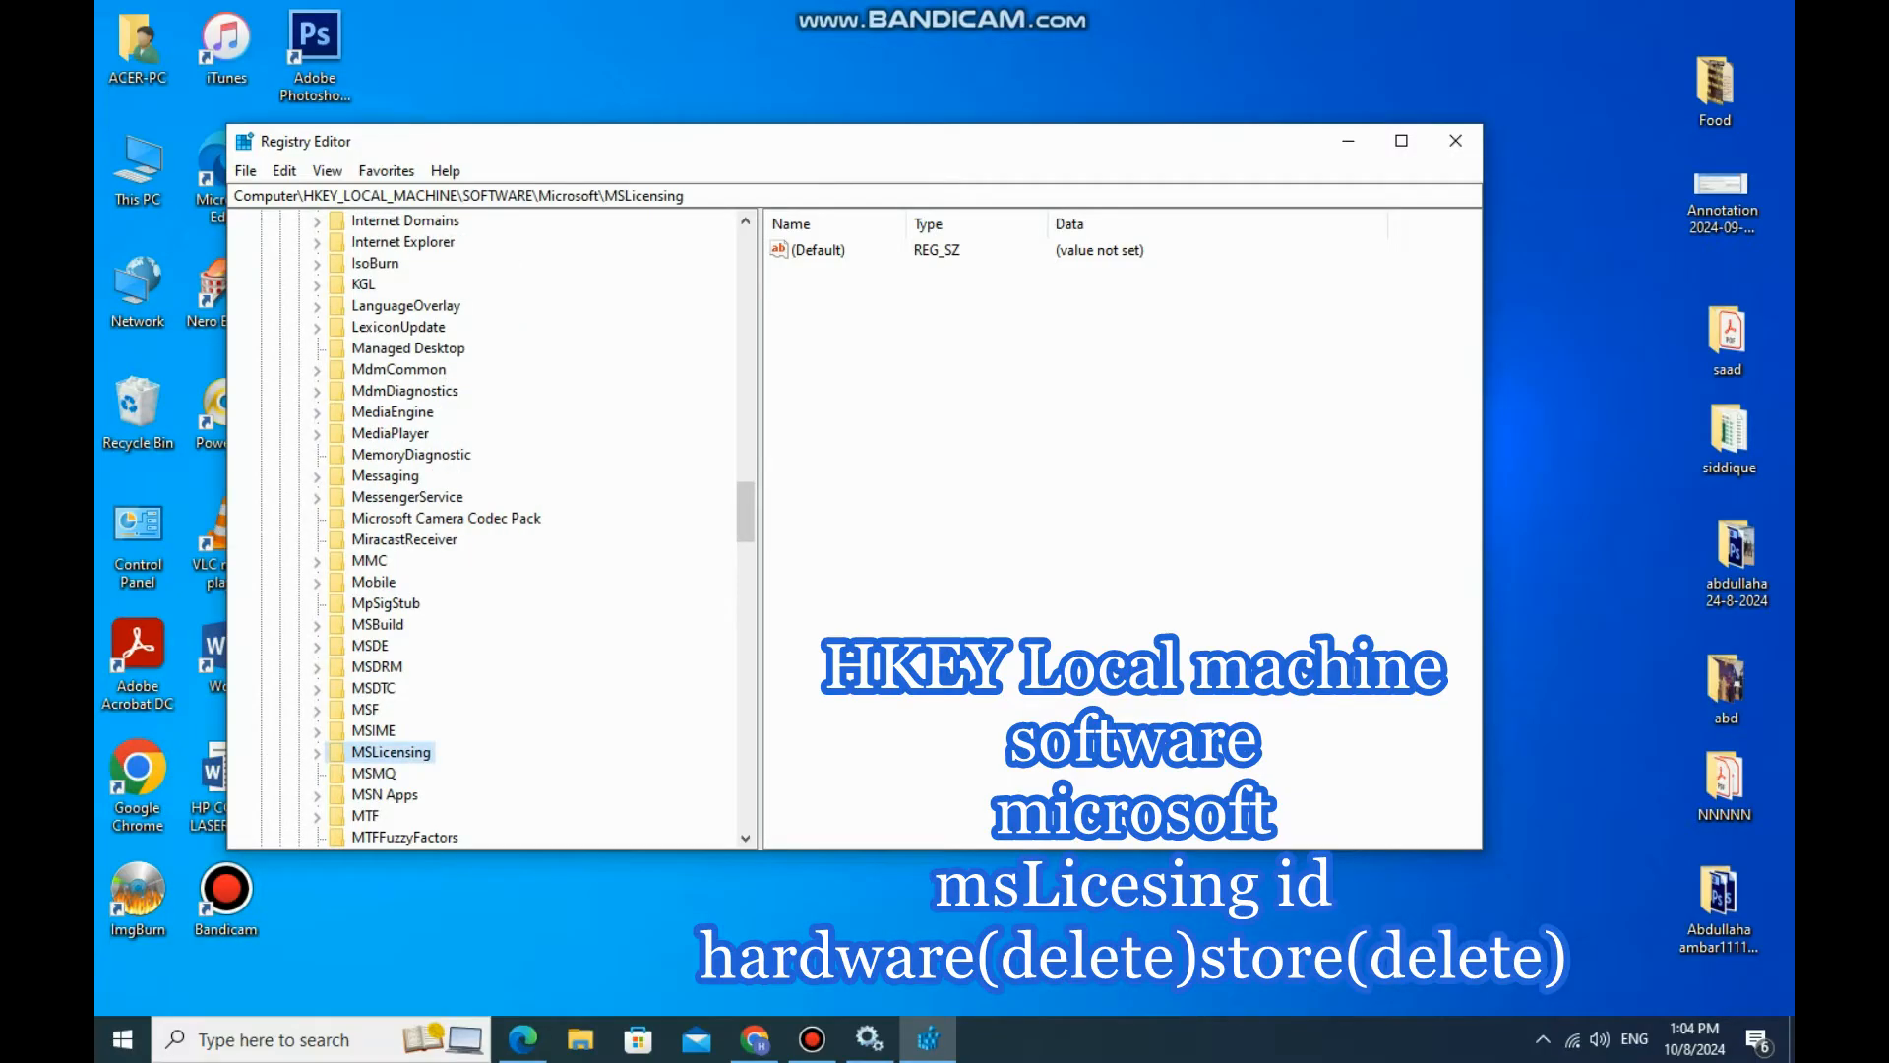
double_click(391, 753)
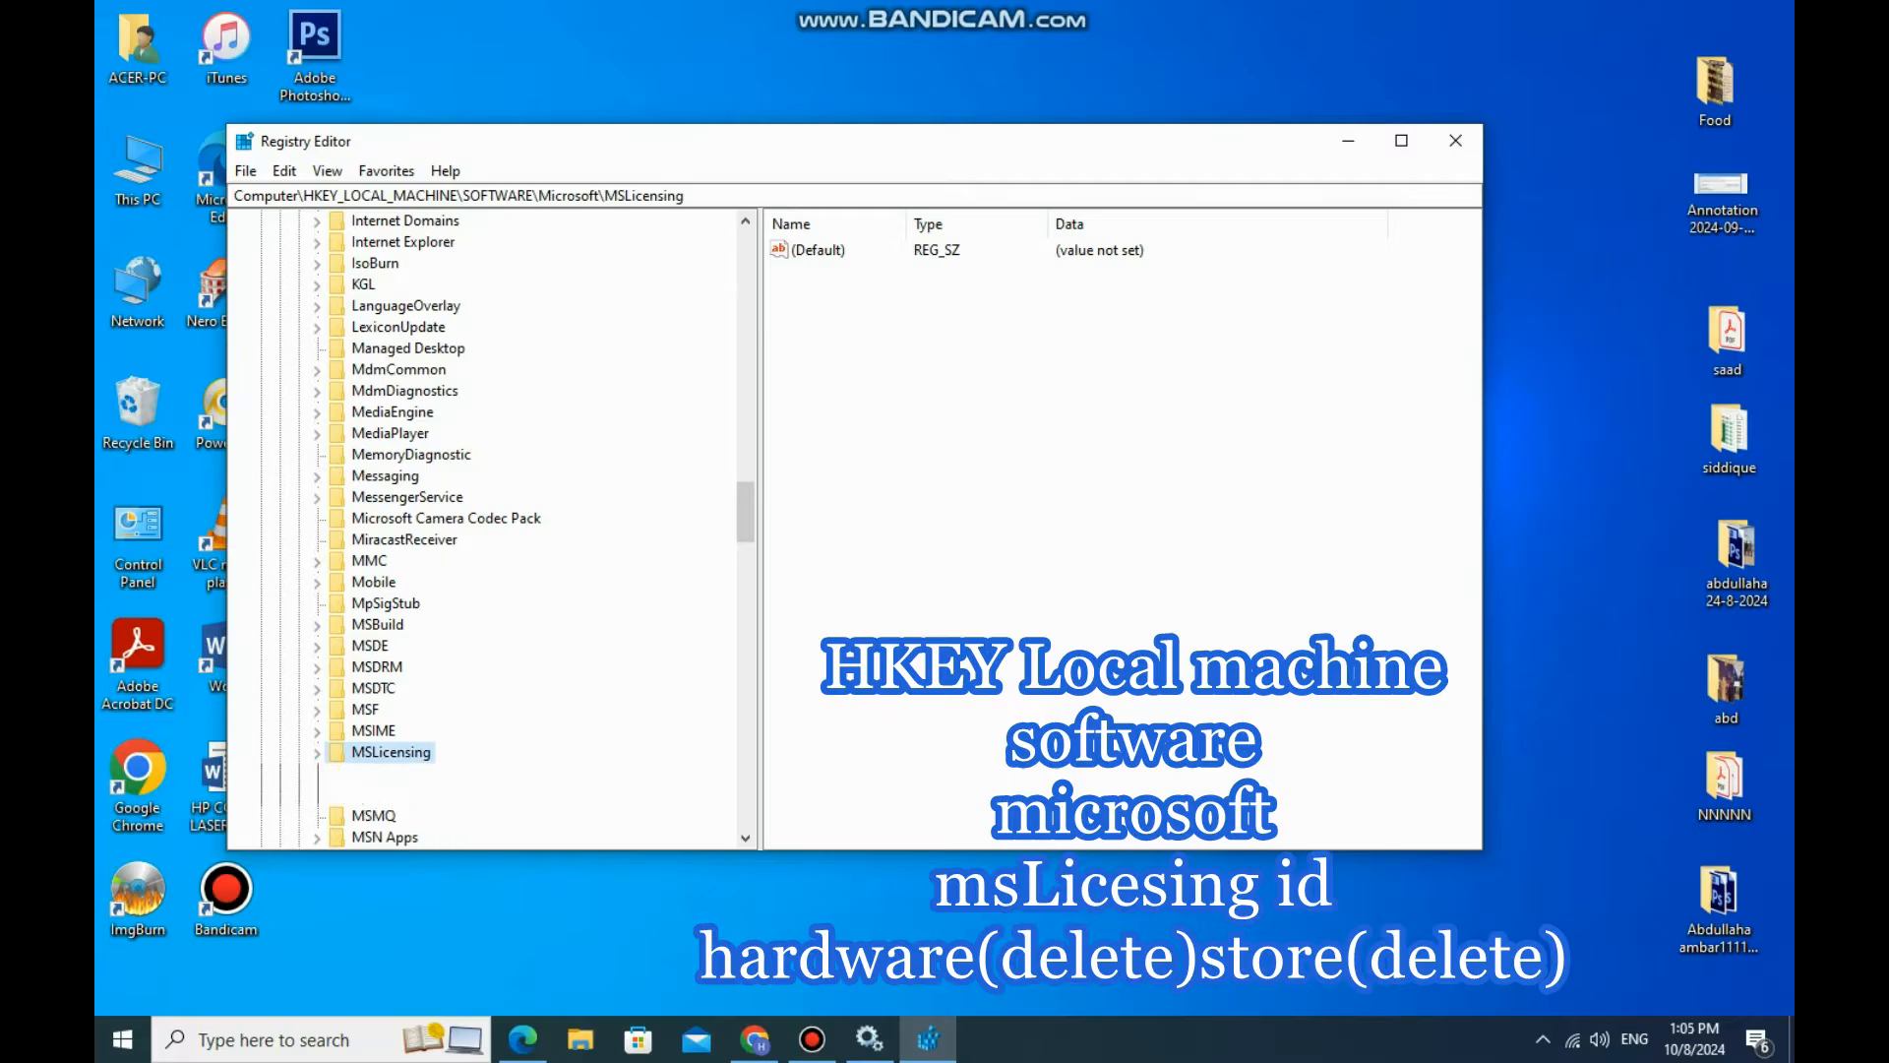
Step: Delete the HardwareID subkey under MSLicensing and confirm the permanent deletion
scroll(482, 531, "down", 1)
left_click(407, 709)
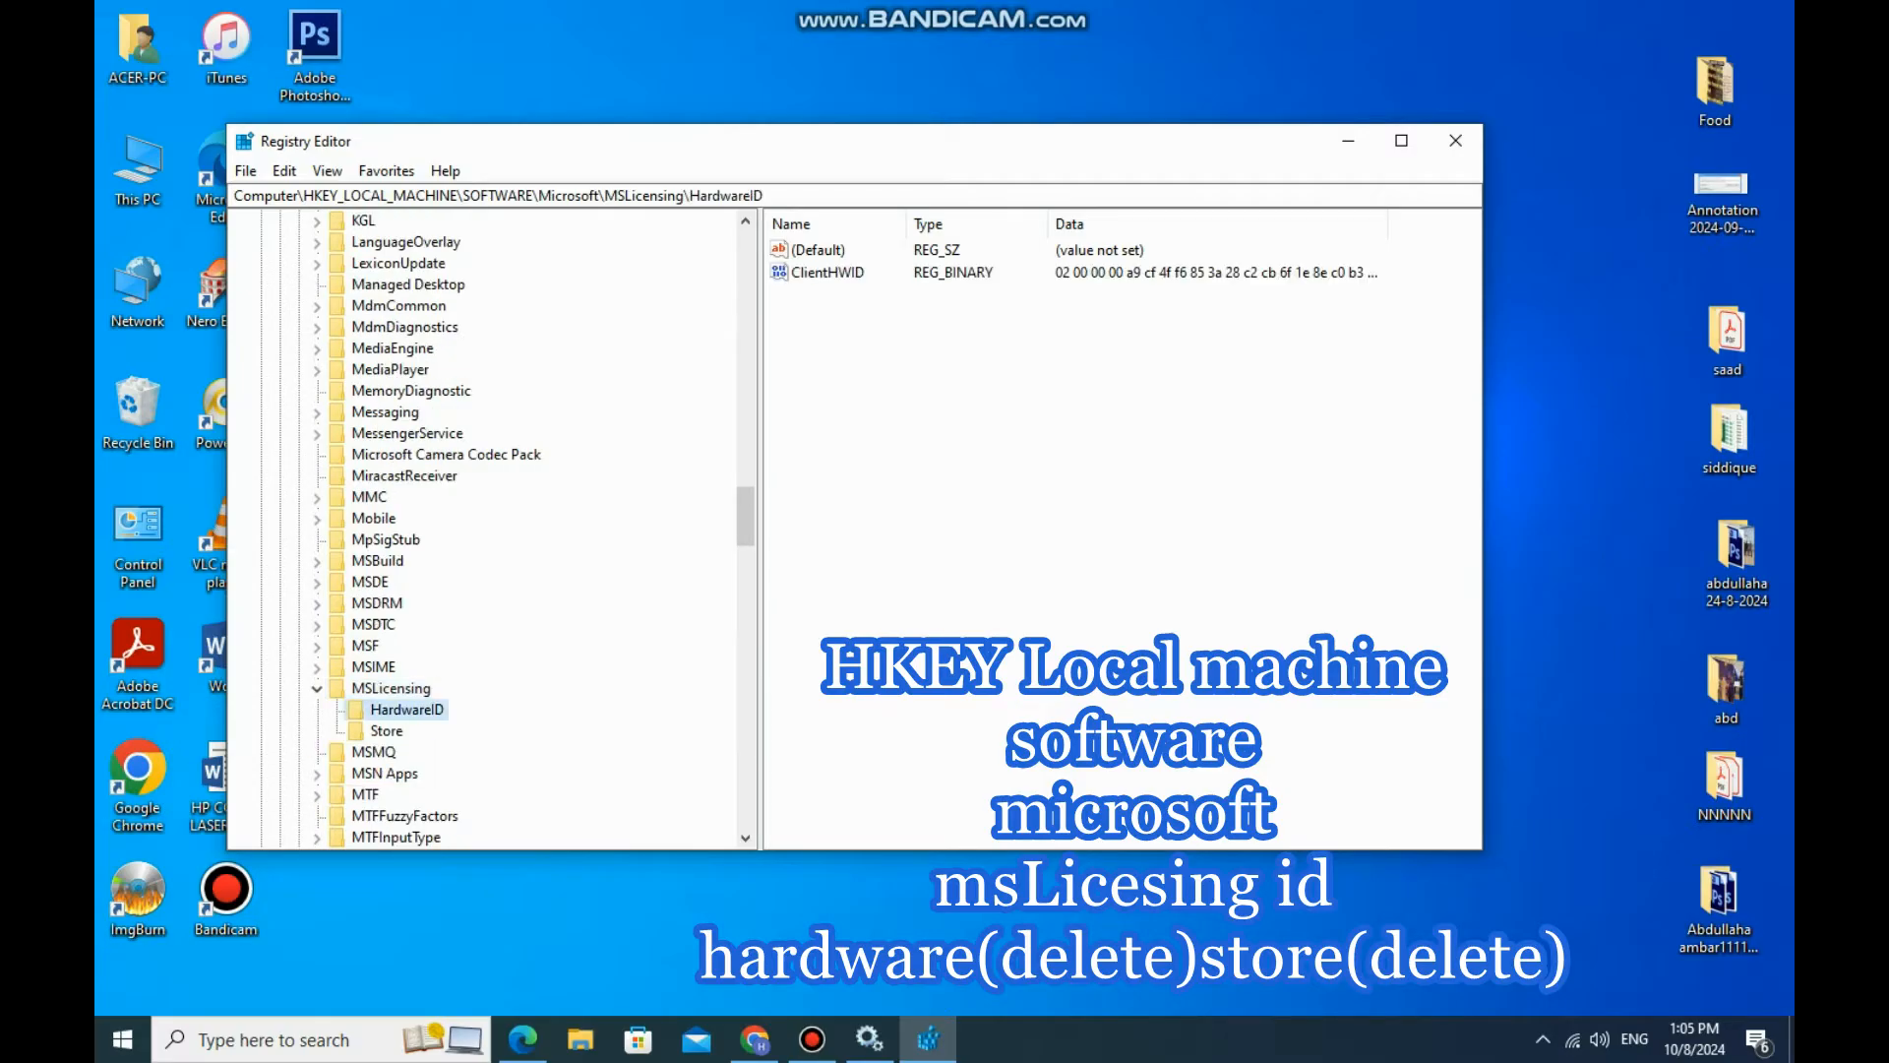
right_click(403, 710)
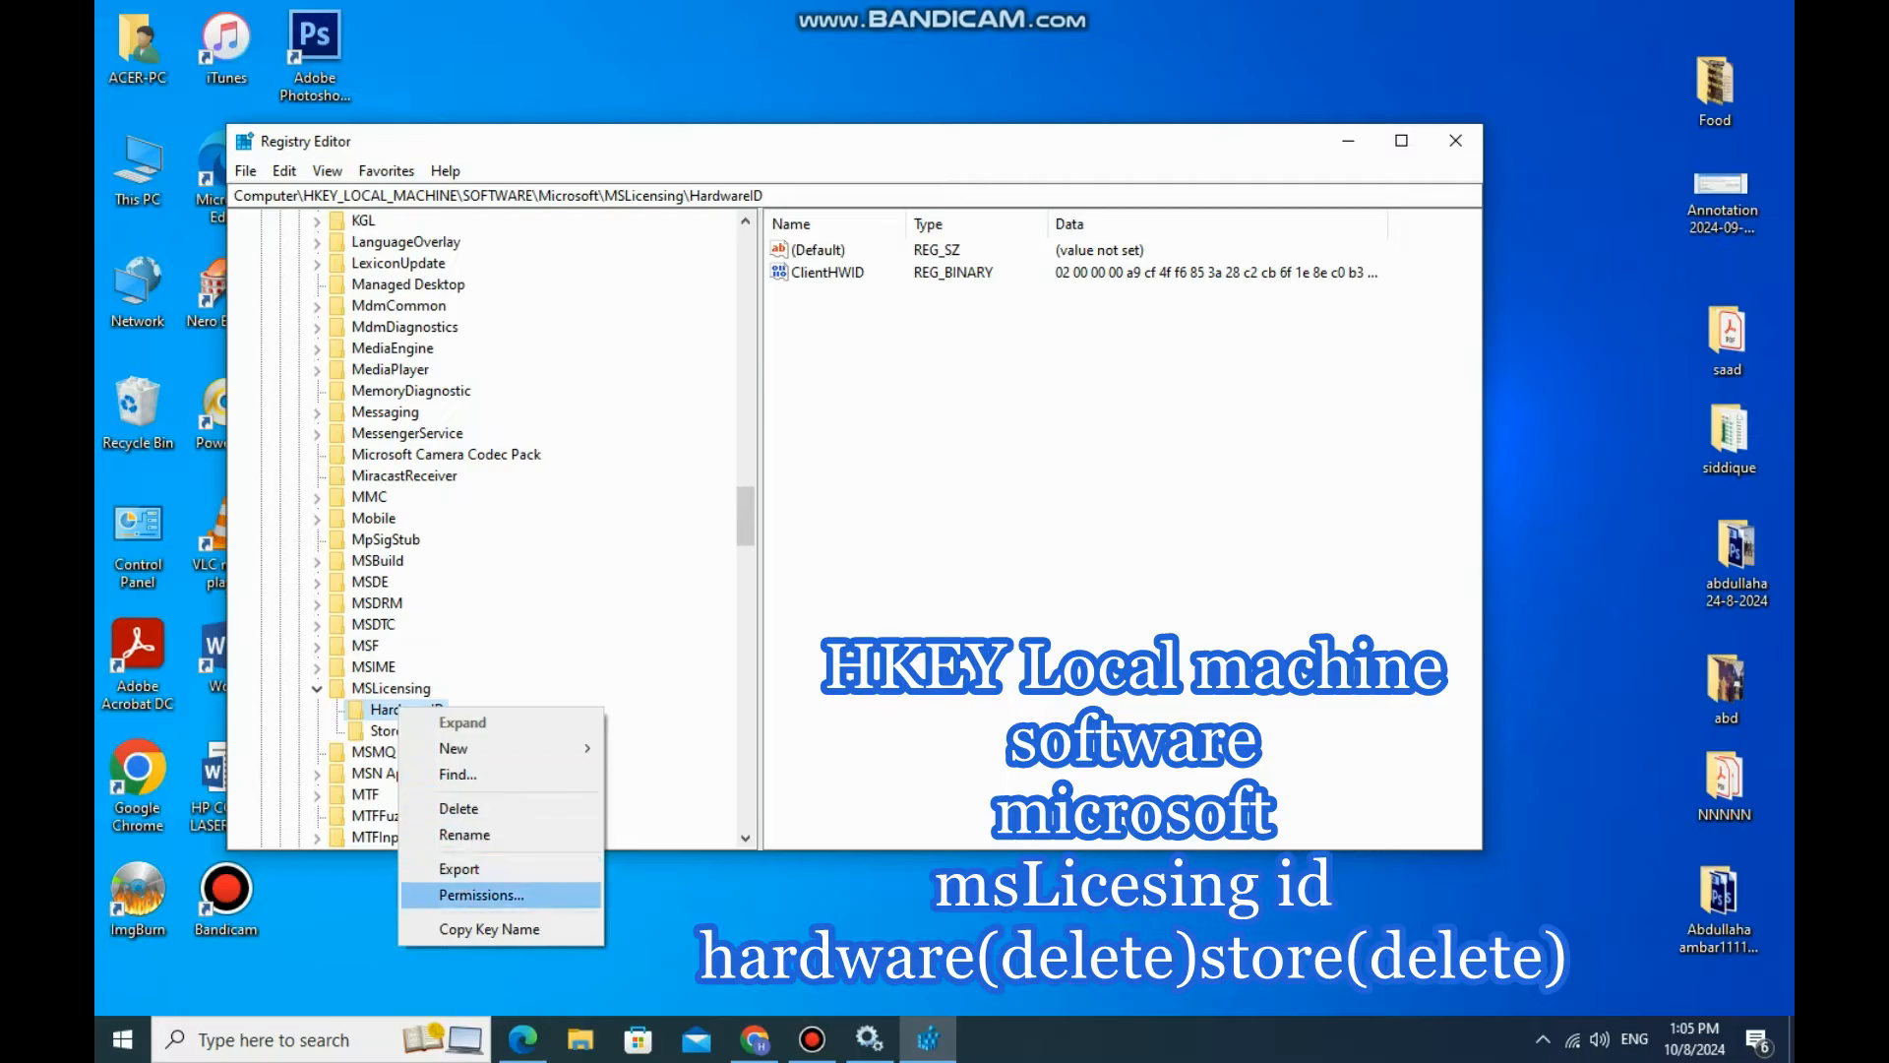
left_click(459, 808)
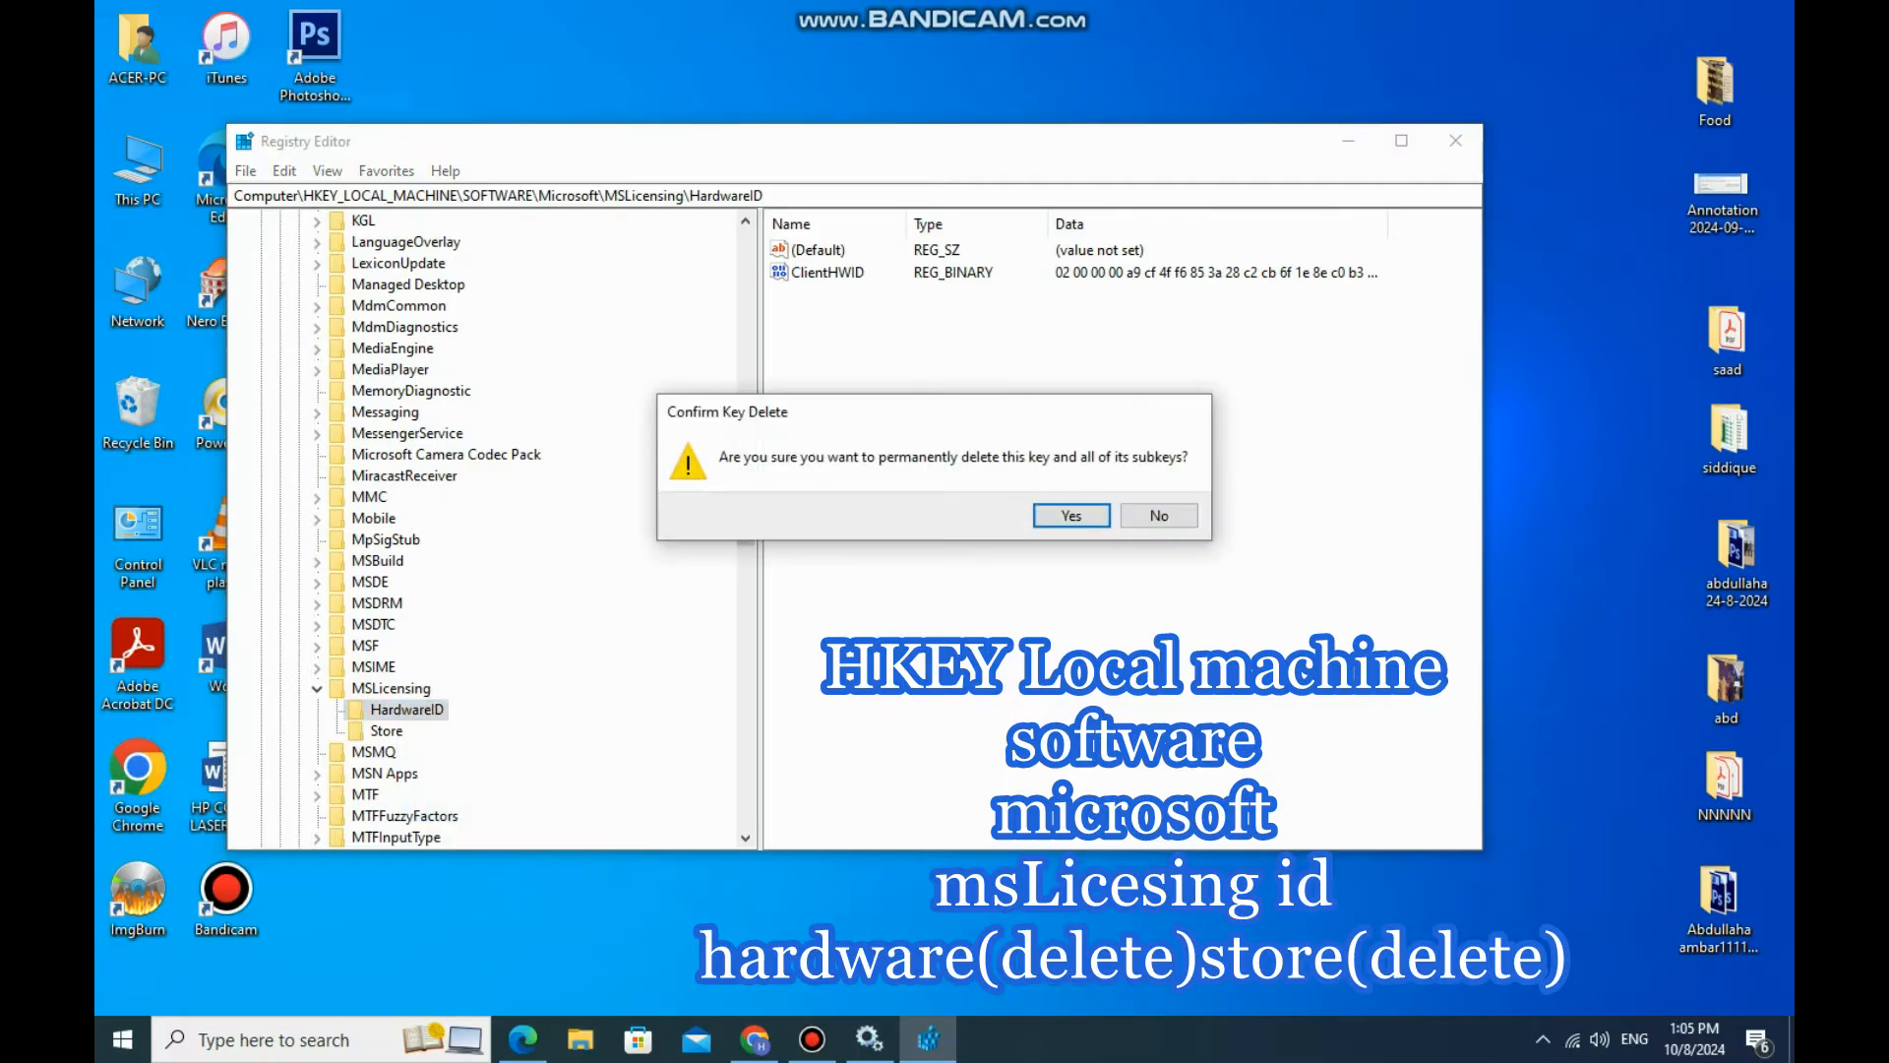
key("Return")
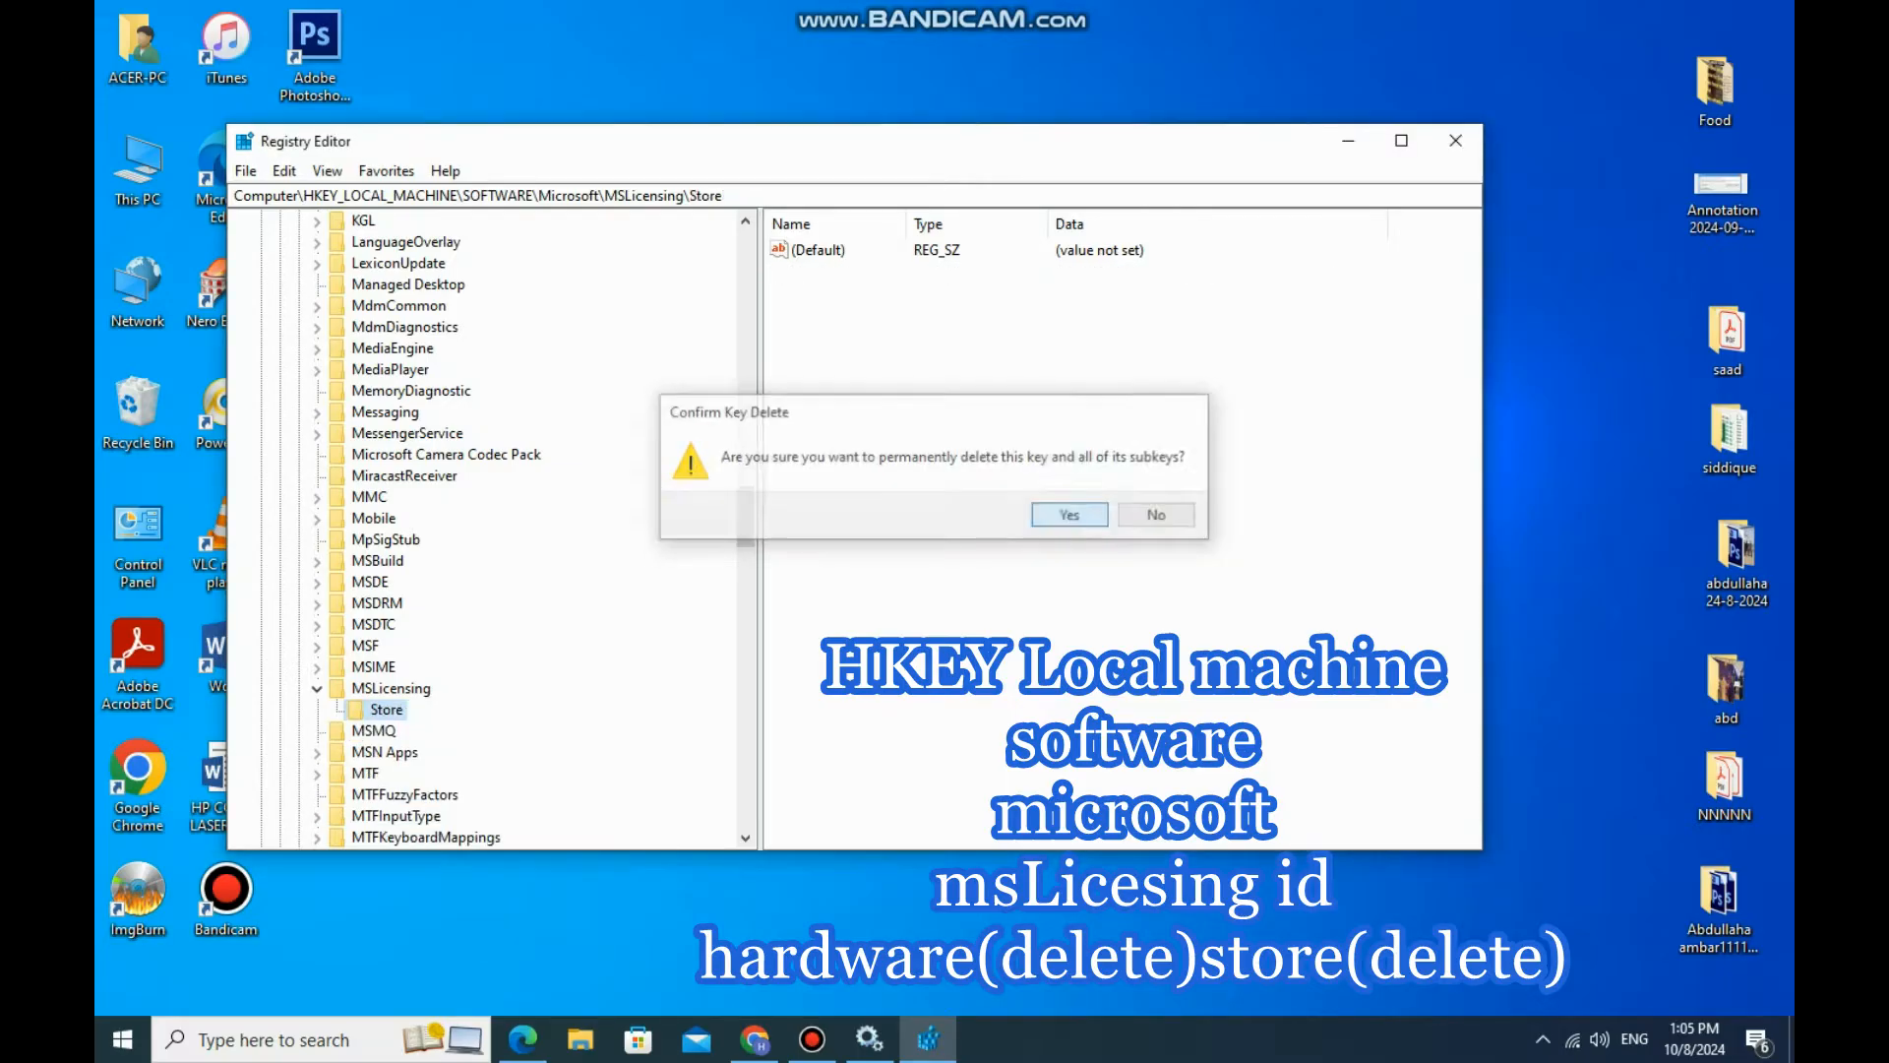
Step: Delete the Store subkey under MSLicensing and confirm the permanent deletion
right_click(383, 708)
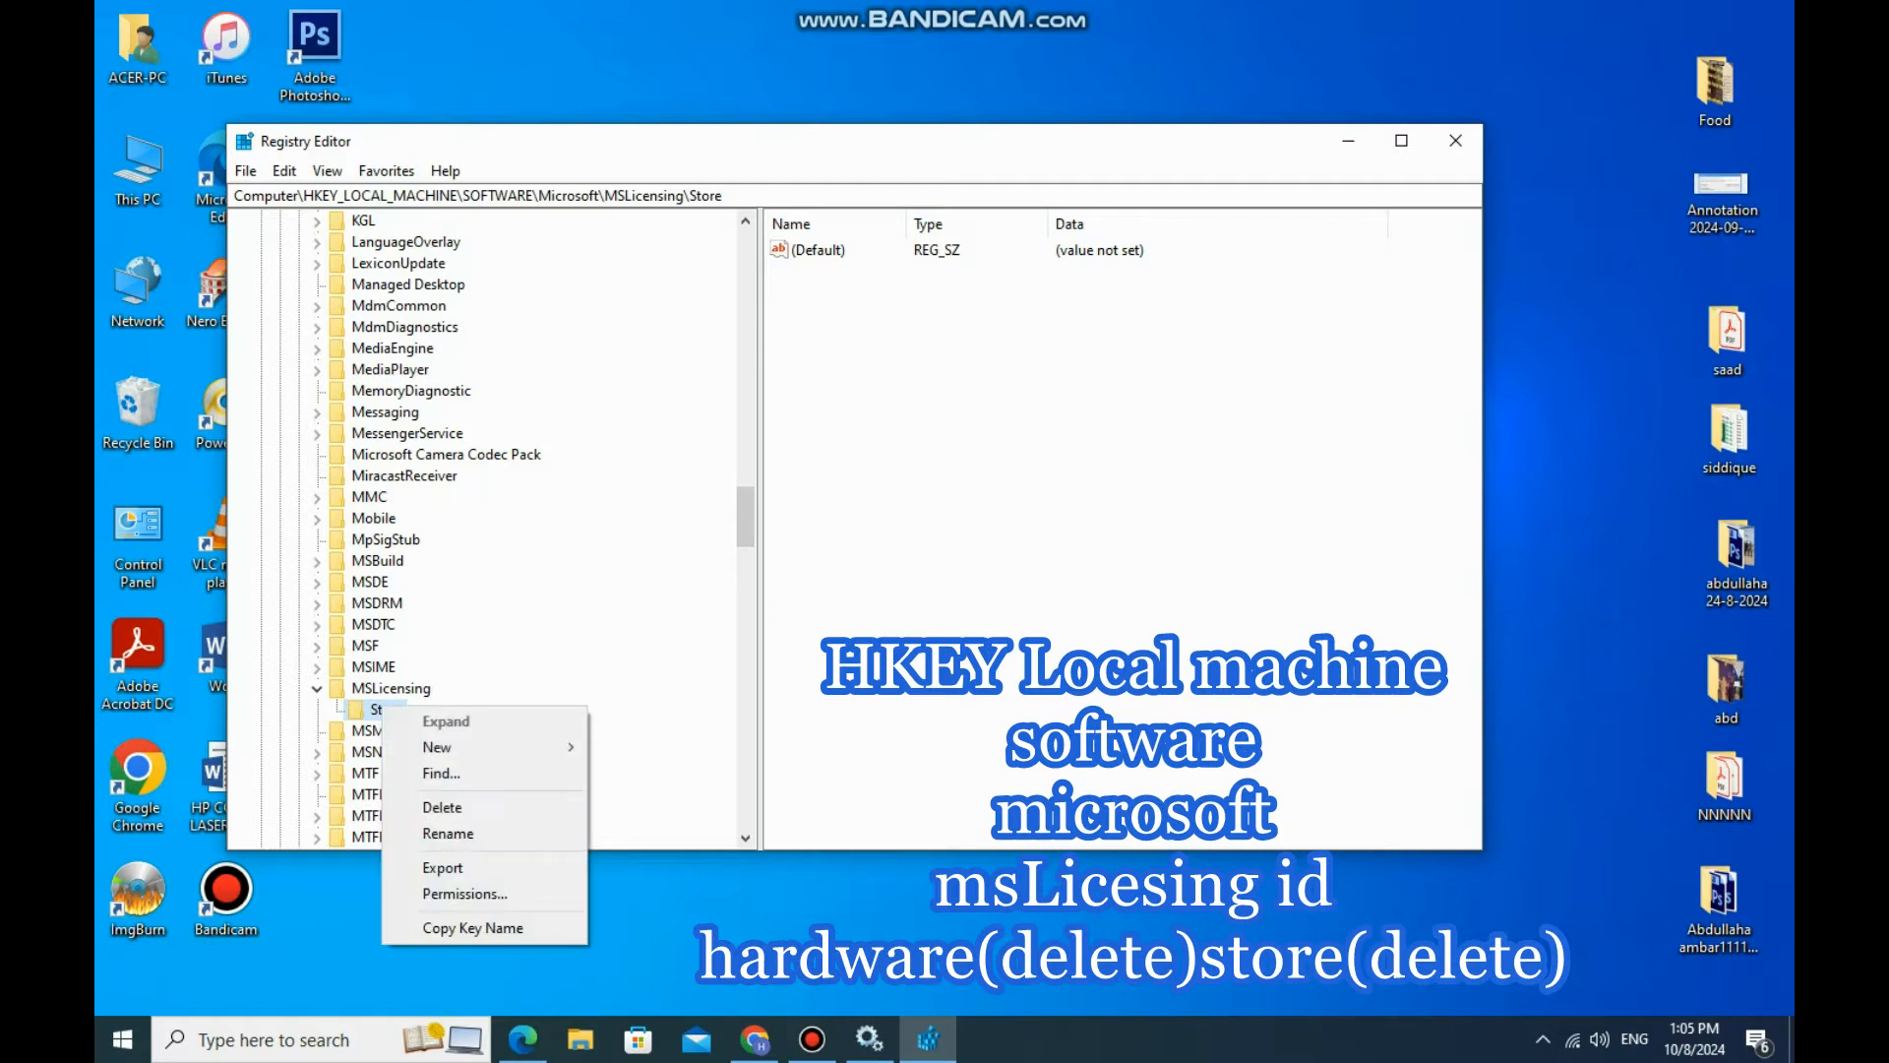
left_click(453, 807)
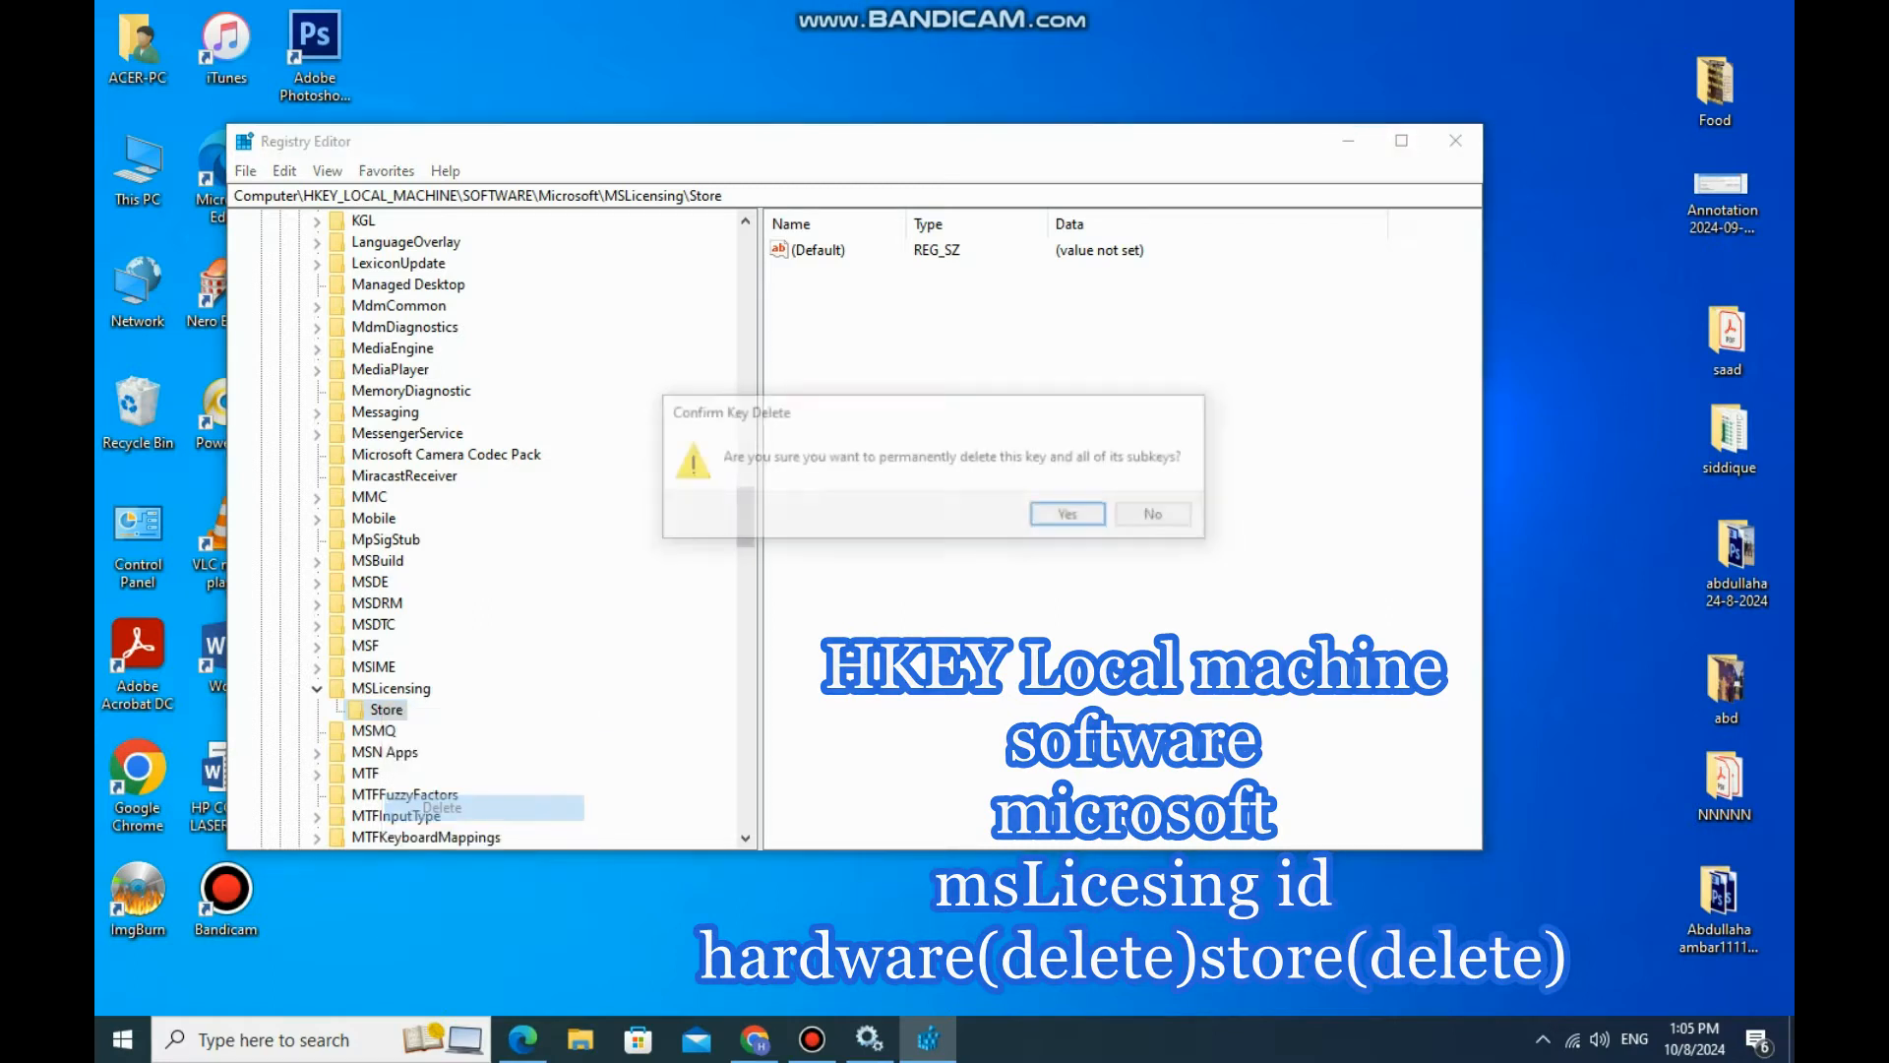
key("Return")
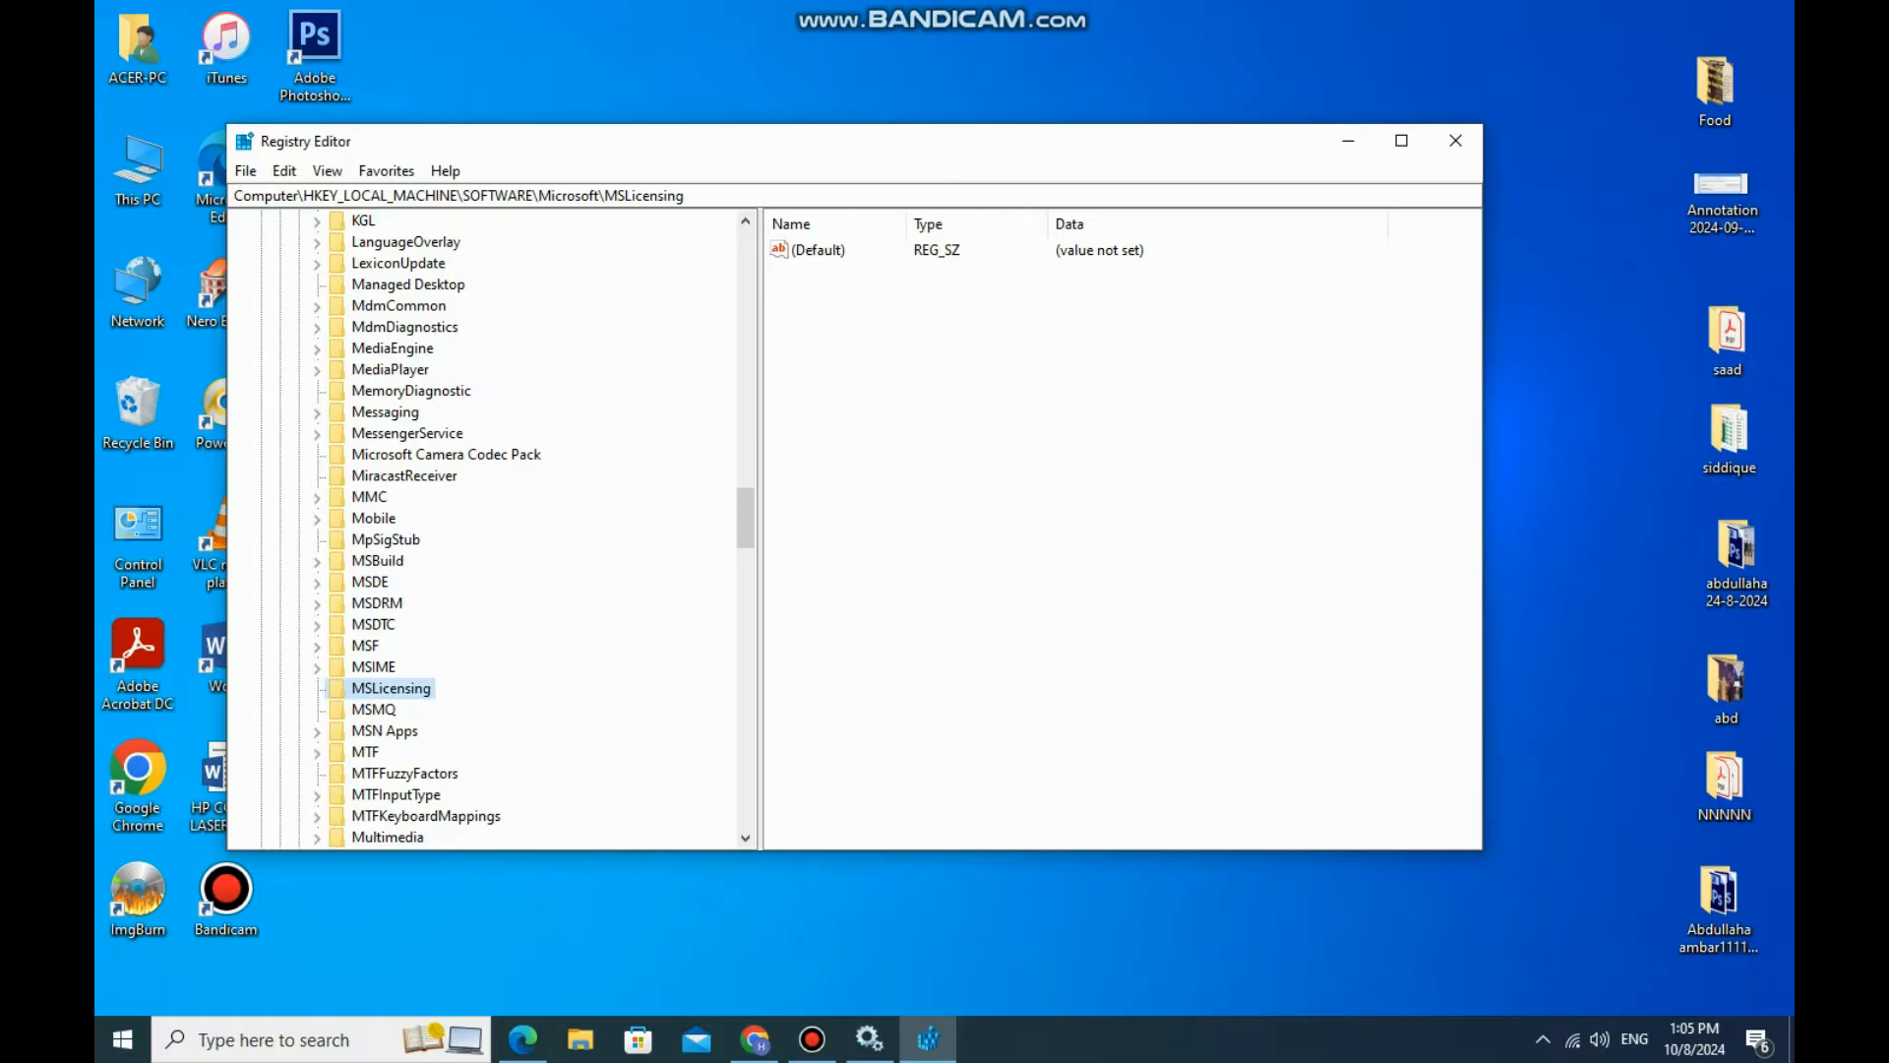
Step: Collapse the Microsoft, SOFTWARE and HKEY_LOCAL_MACHINE branches in the registry tree
scroll(482, 528, "up", 3)
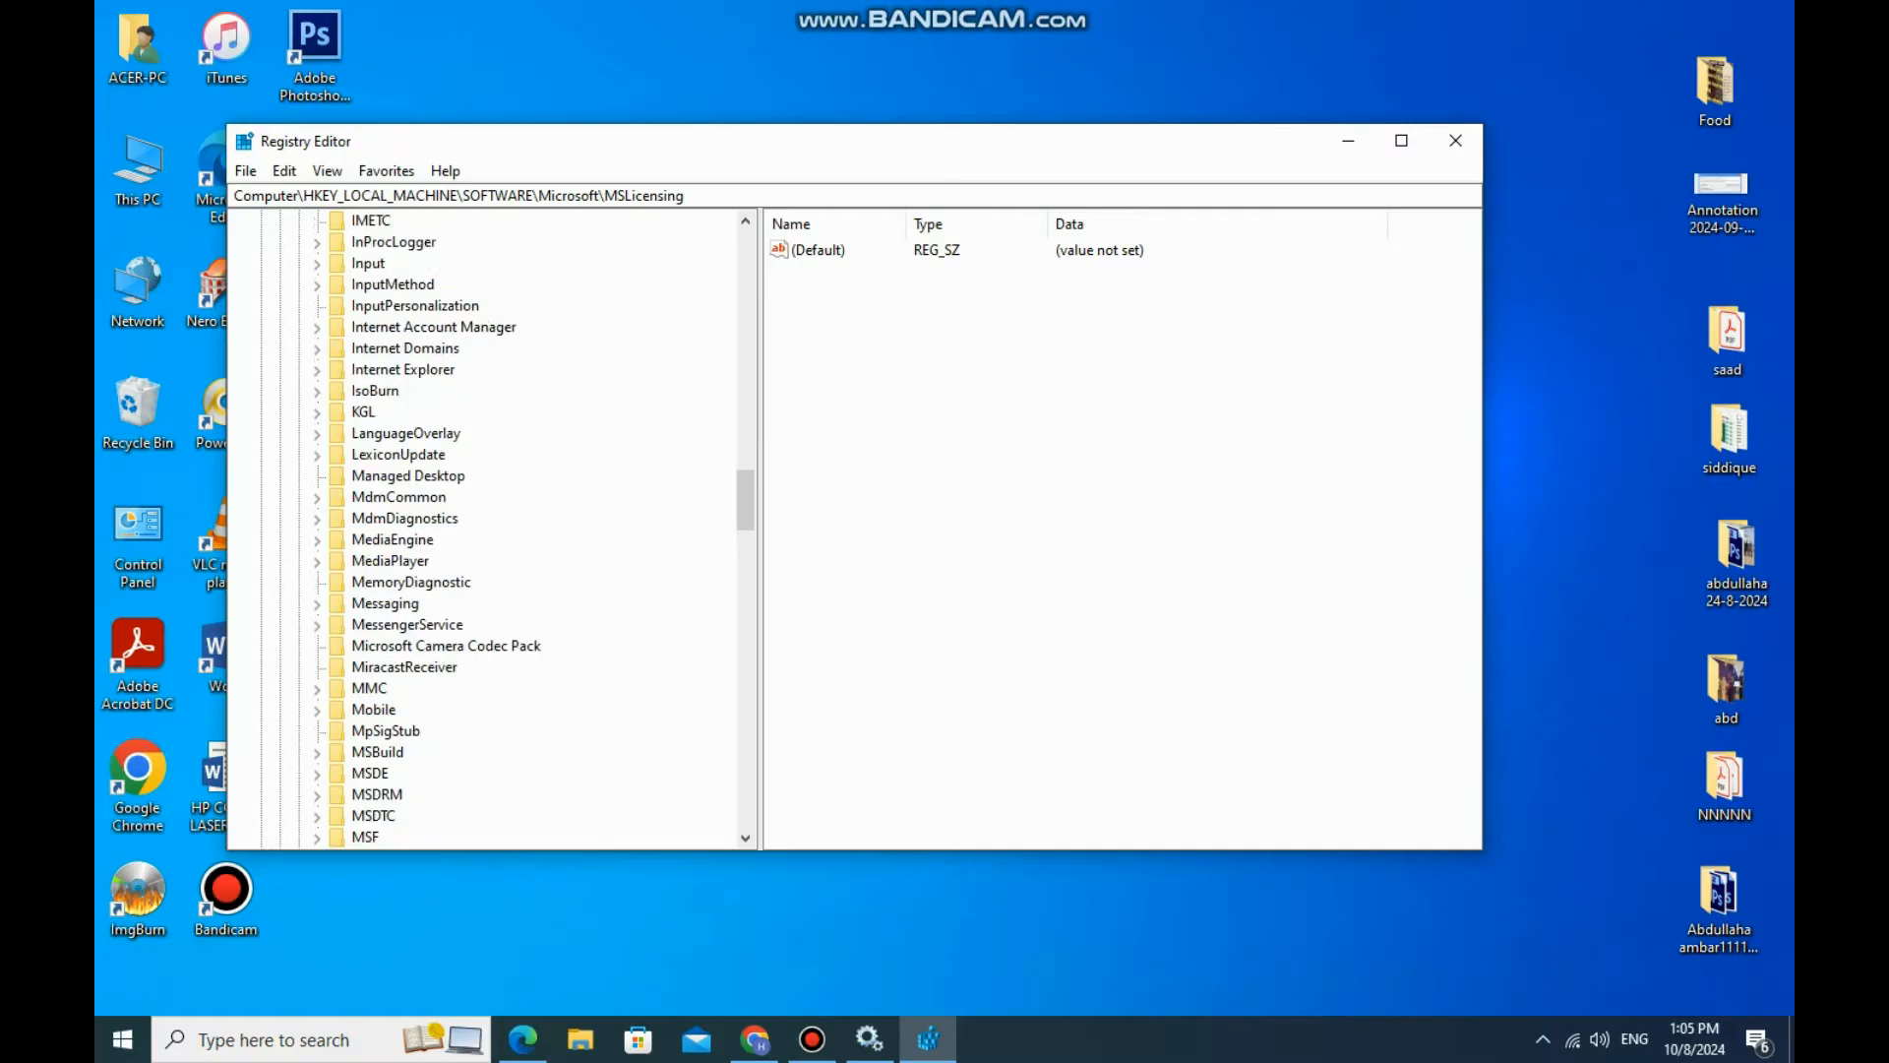
scroll(482, 528, "down", 4)
scroll(482, 528, "up", 20)
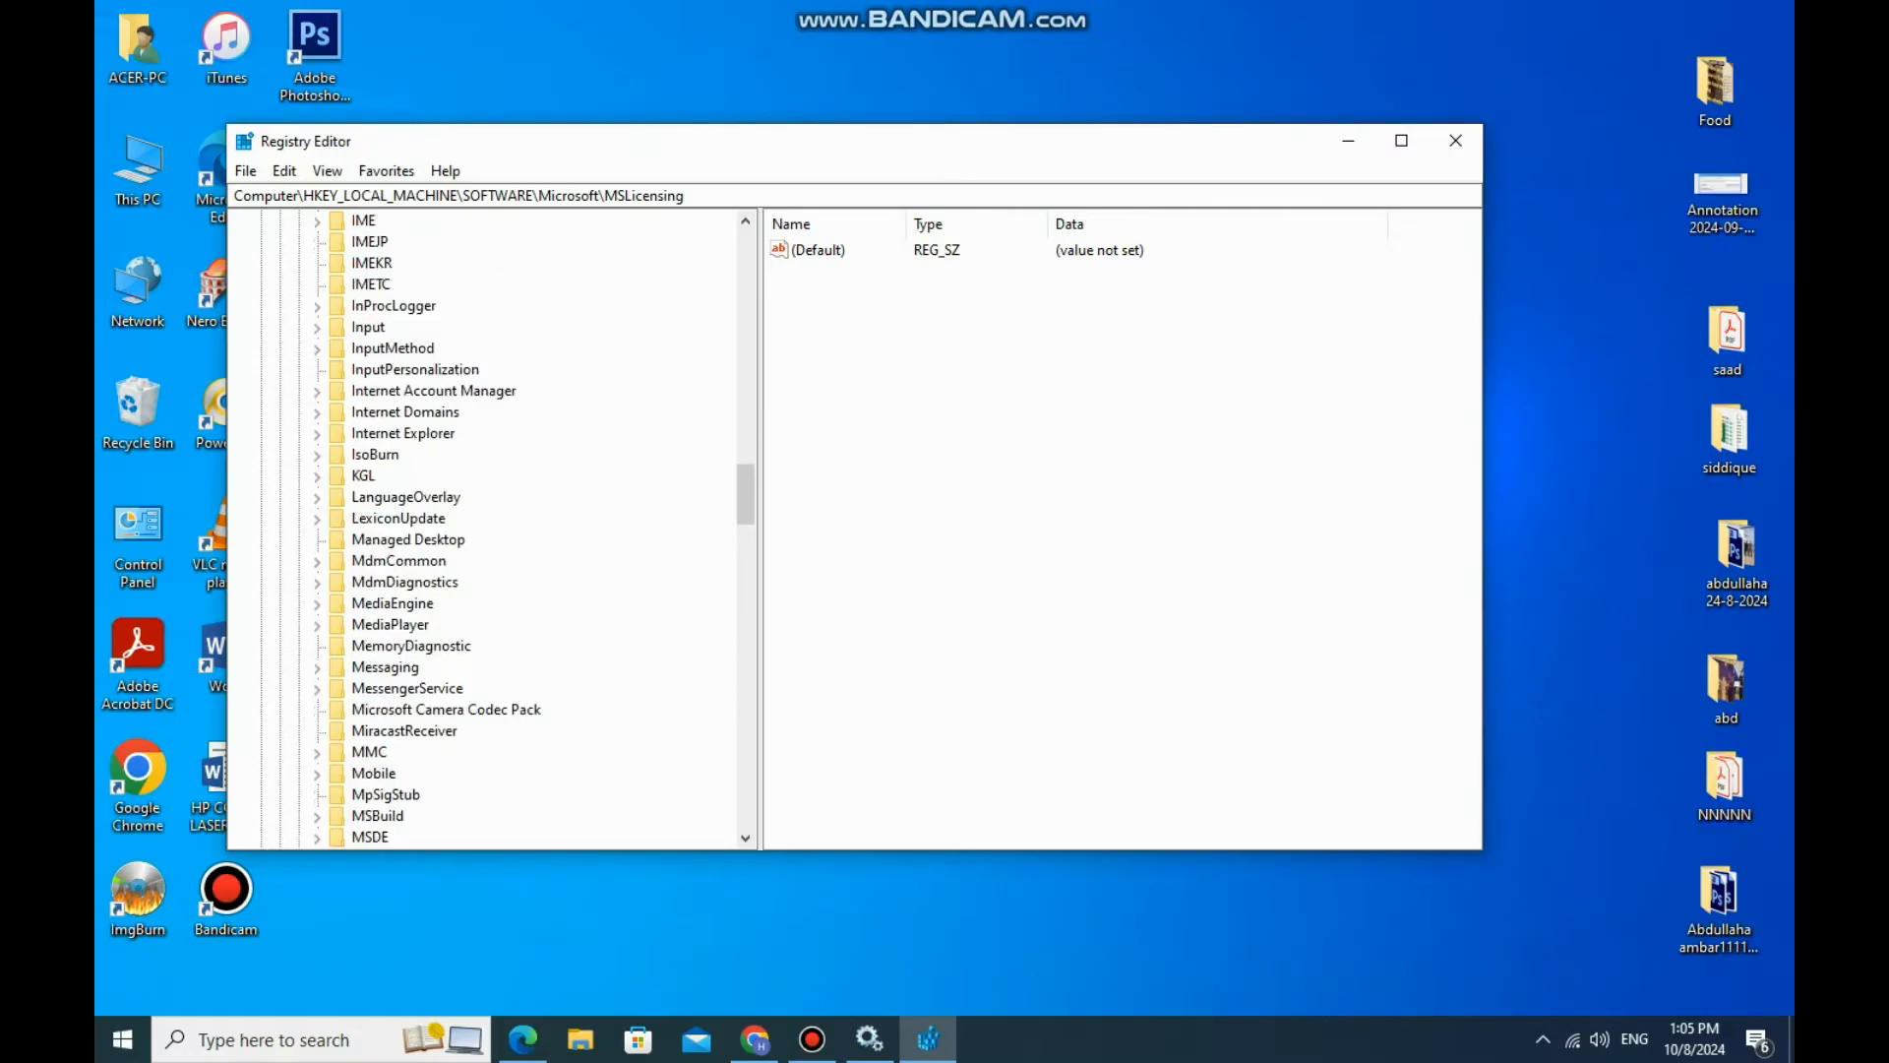
scroll(482, 528, "up", 12)
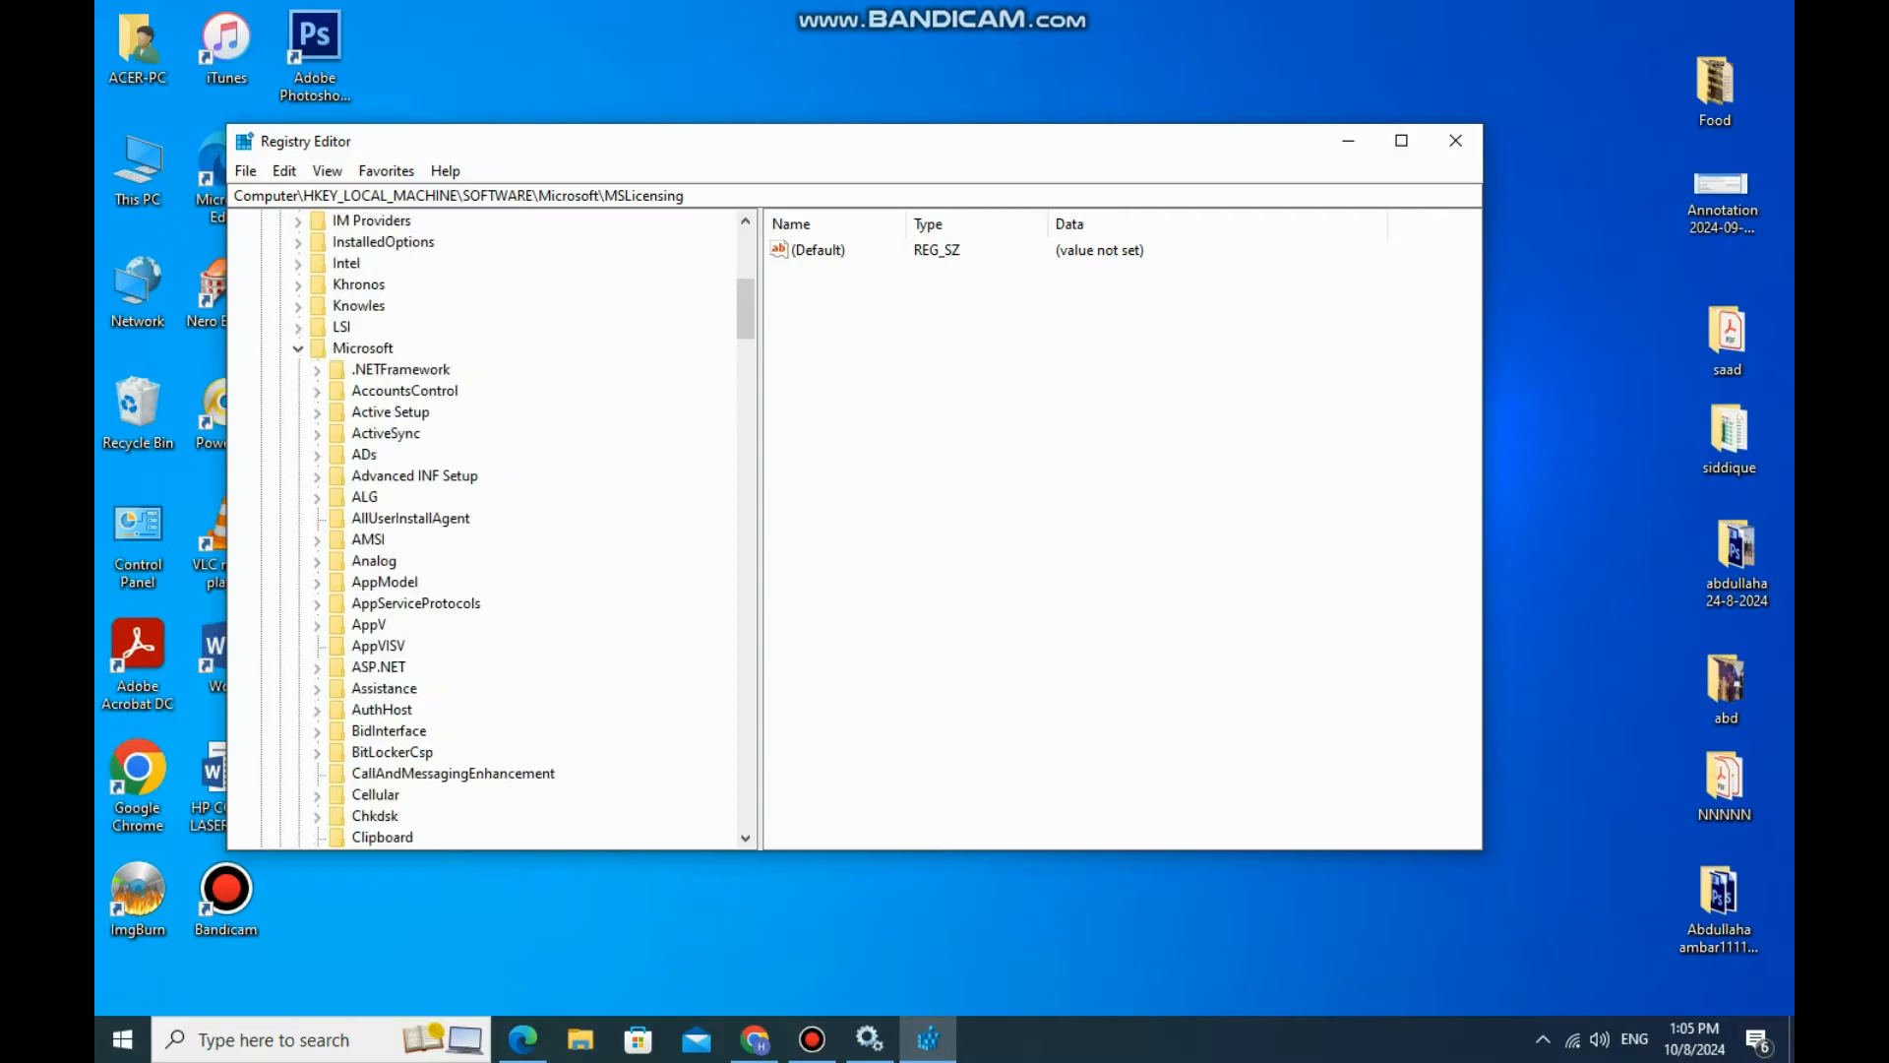
scroll(482, 528, "down", 4)
left_click(298, 541)
scroll(482, 529, "up", 5)
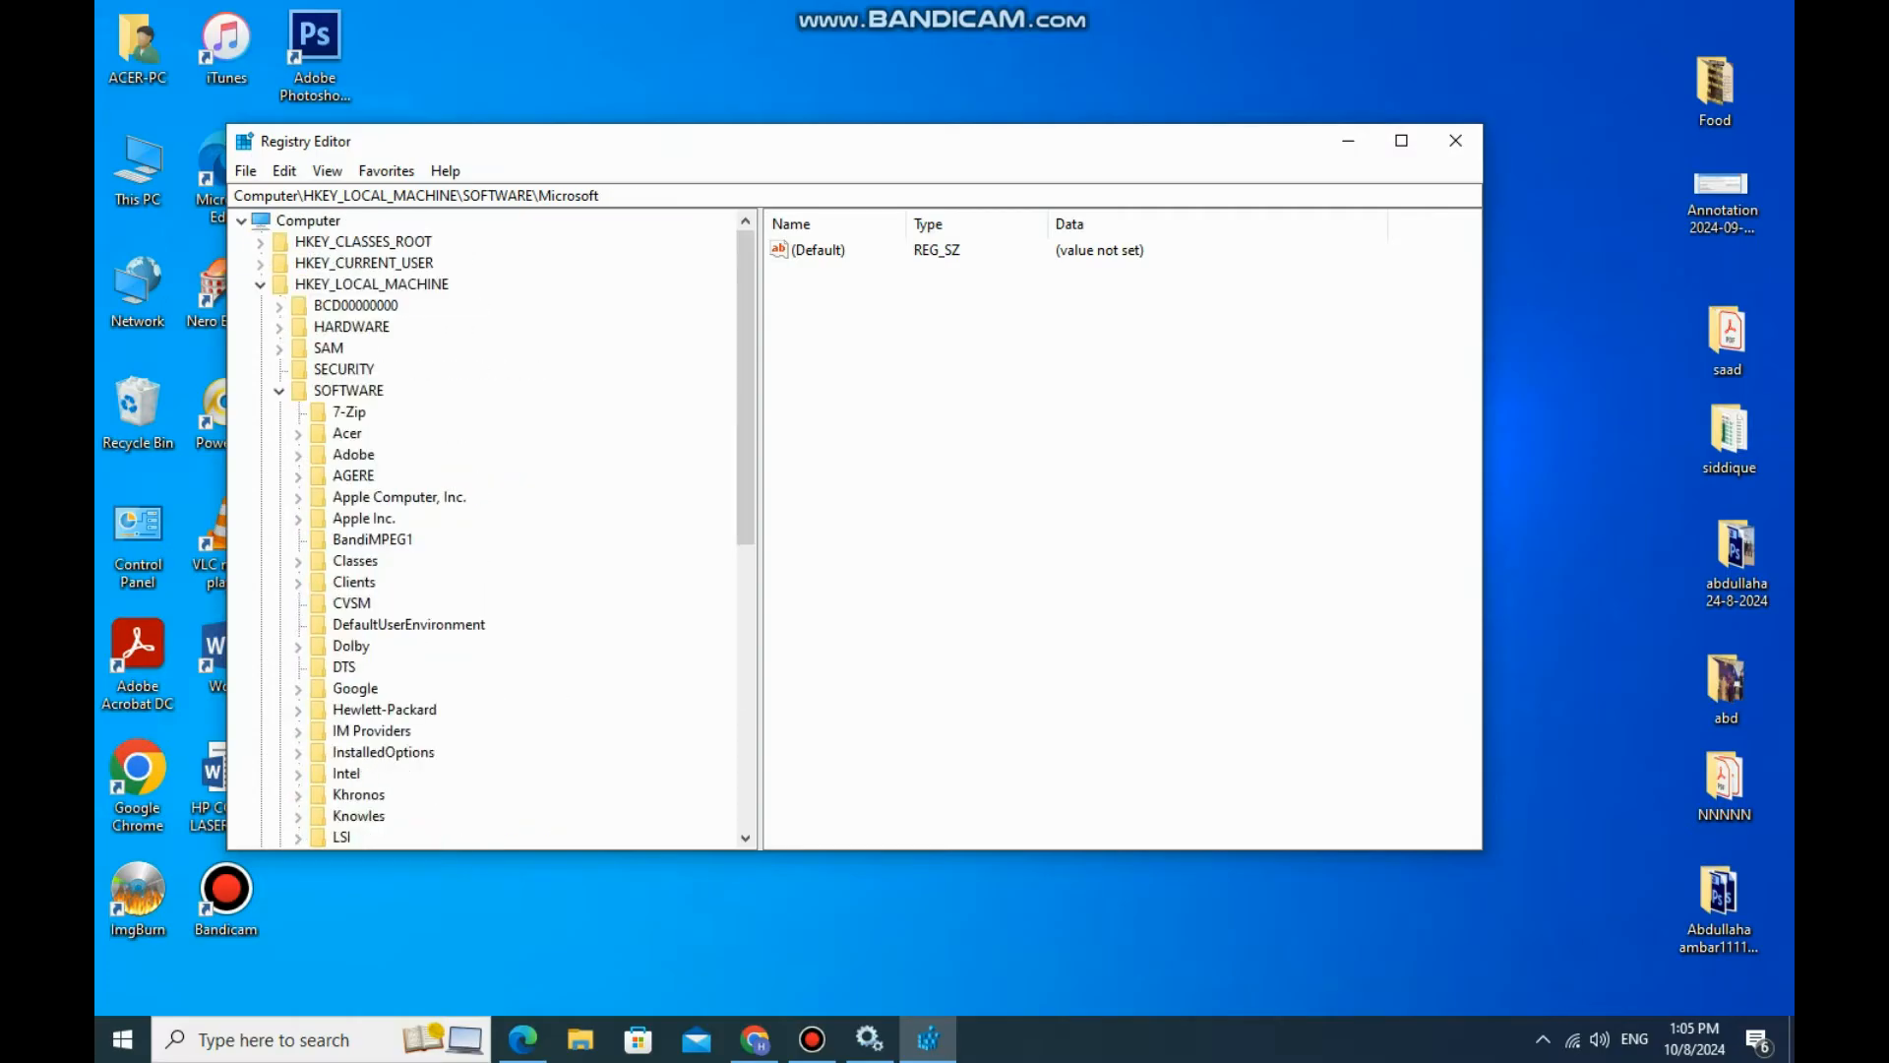
left_click(279, 391)
left_click(260, 285)
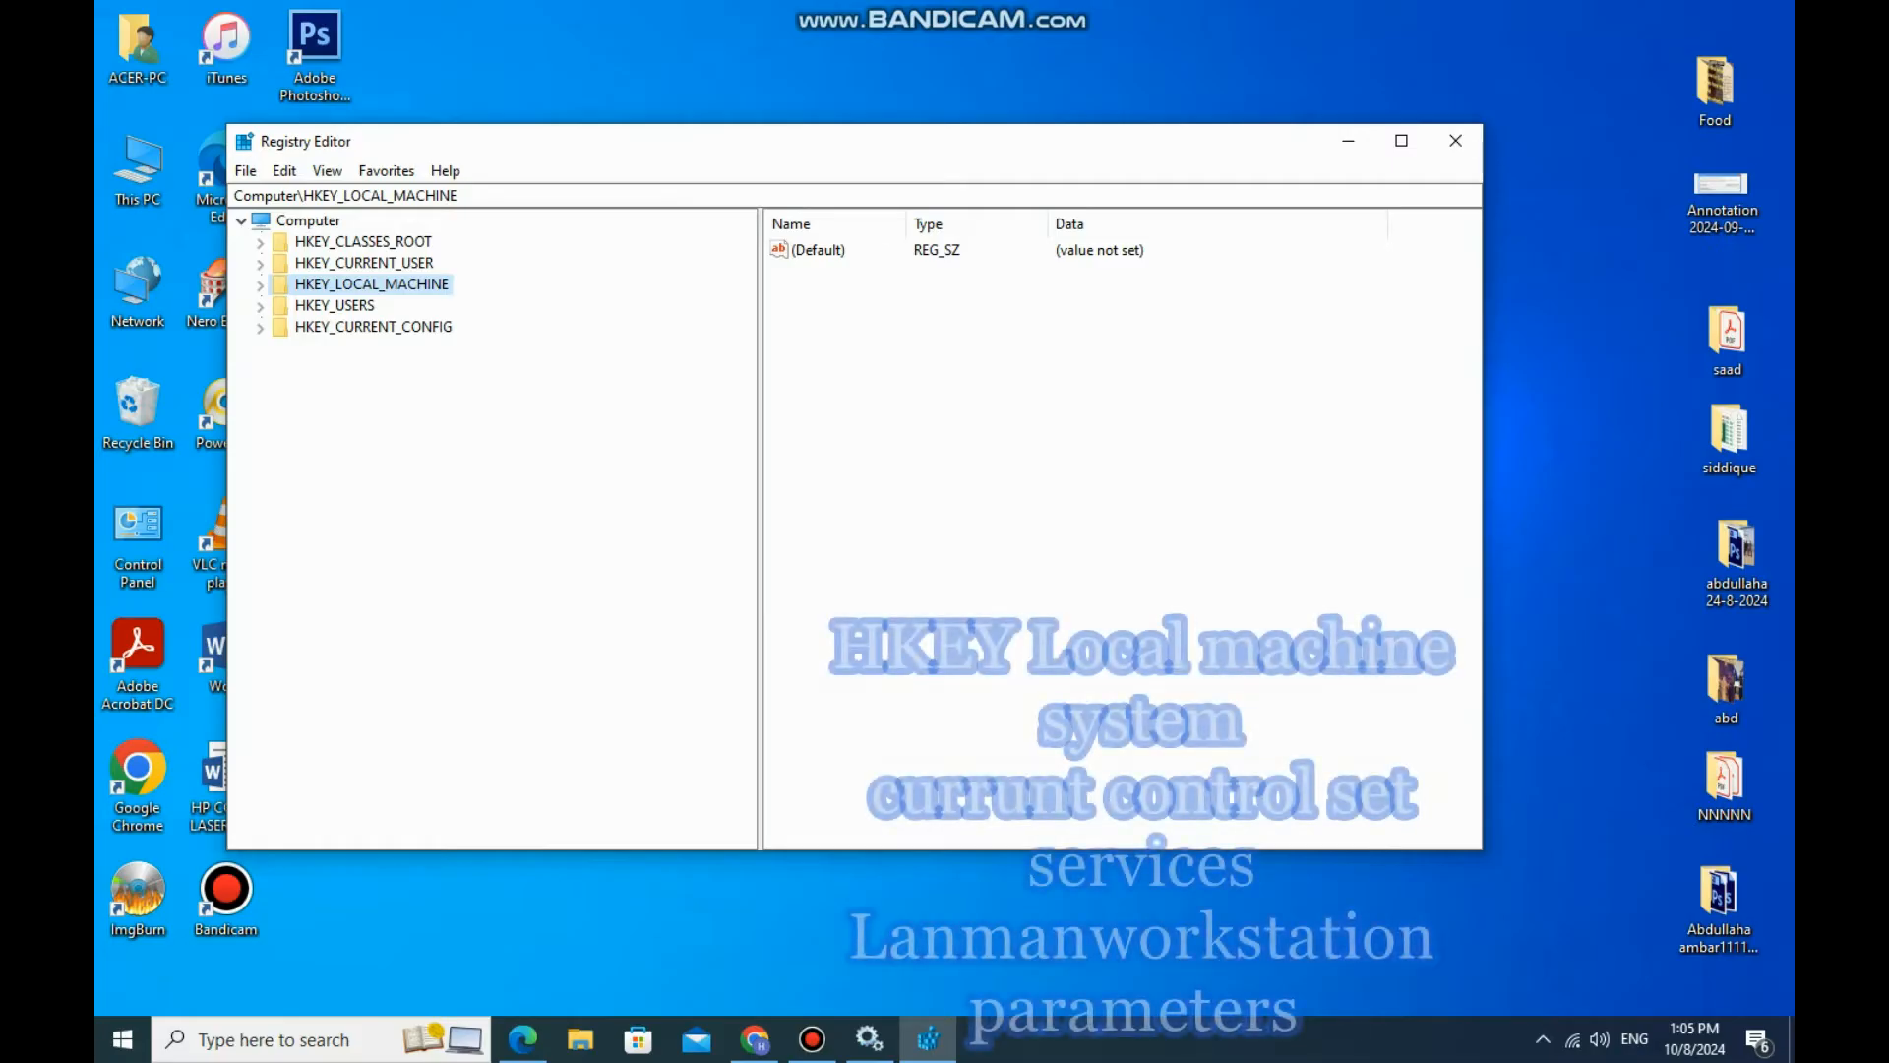
Step: Expand the registry tree down to HKEY_LOCAL_MACHINE\SYSTEM\CurrentControlSet\Services and select the Services key
double_click(372, 284)
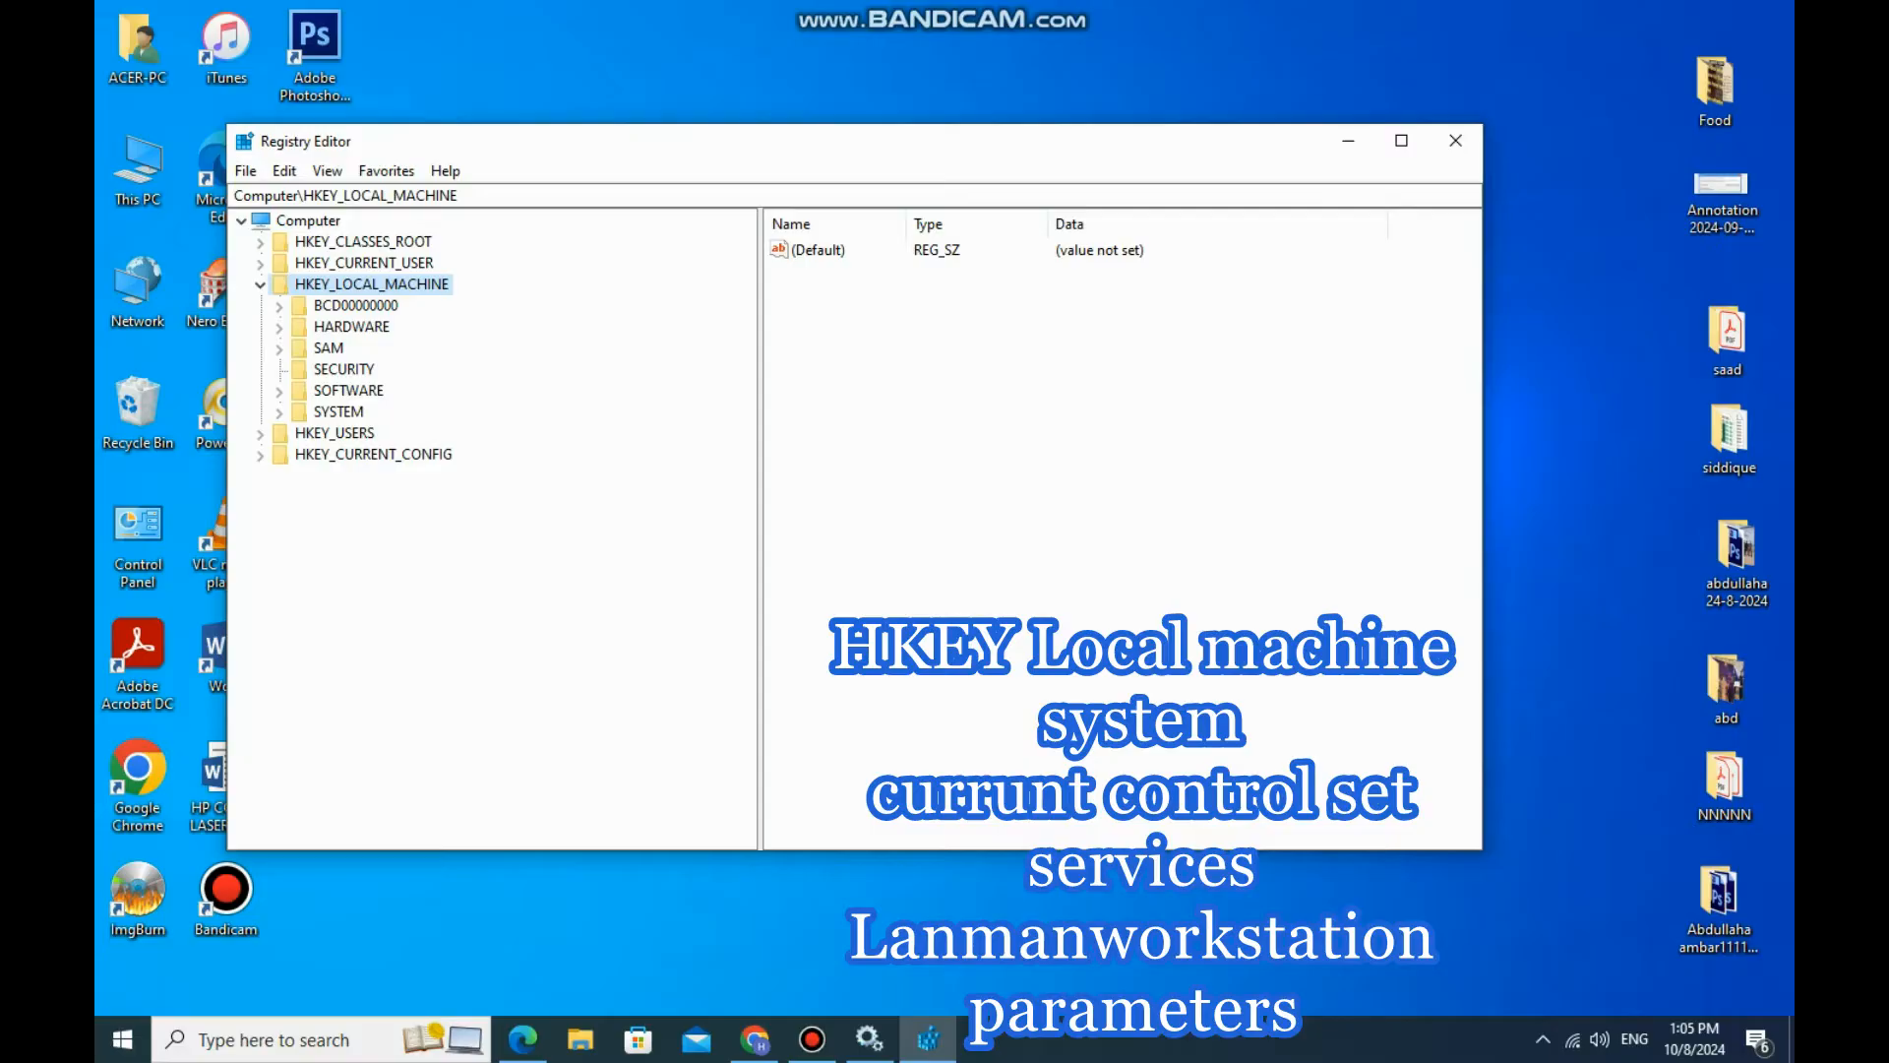
left_click(279, 412)
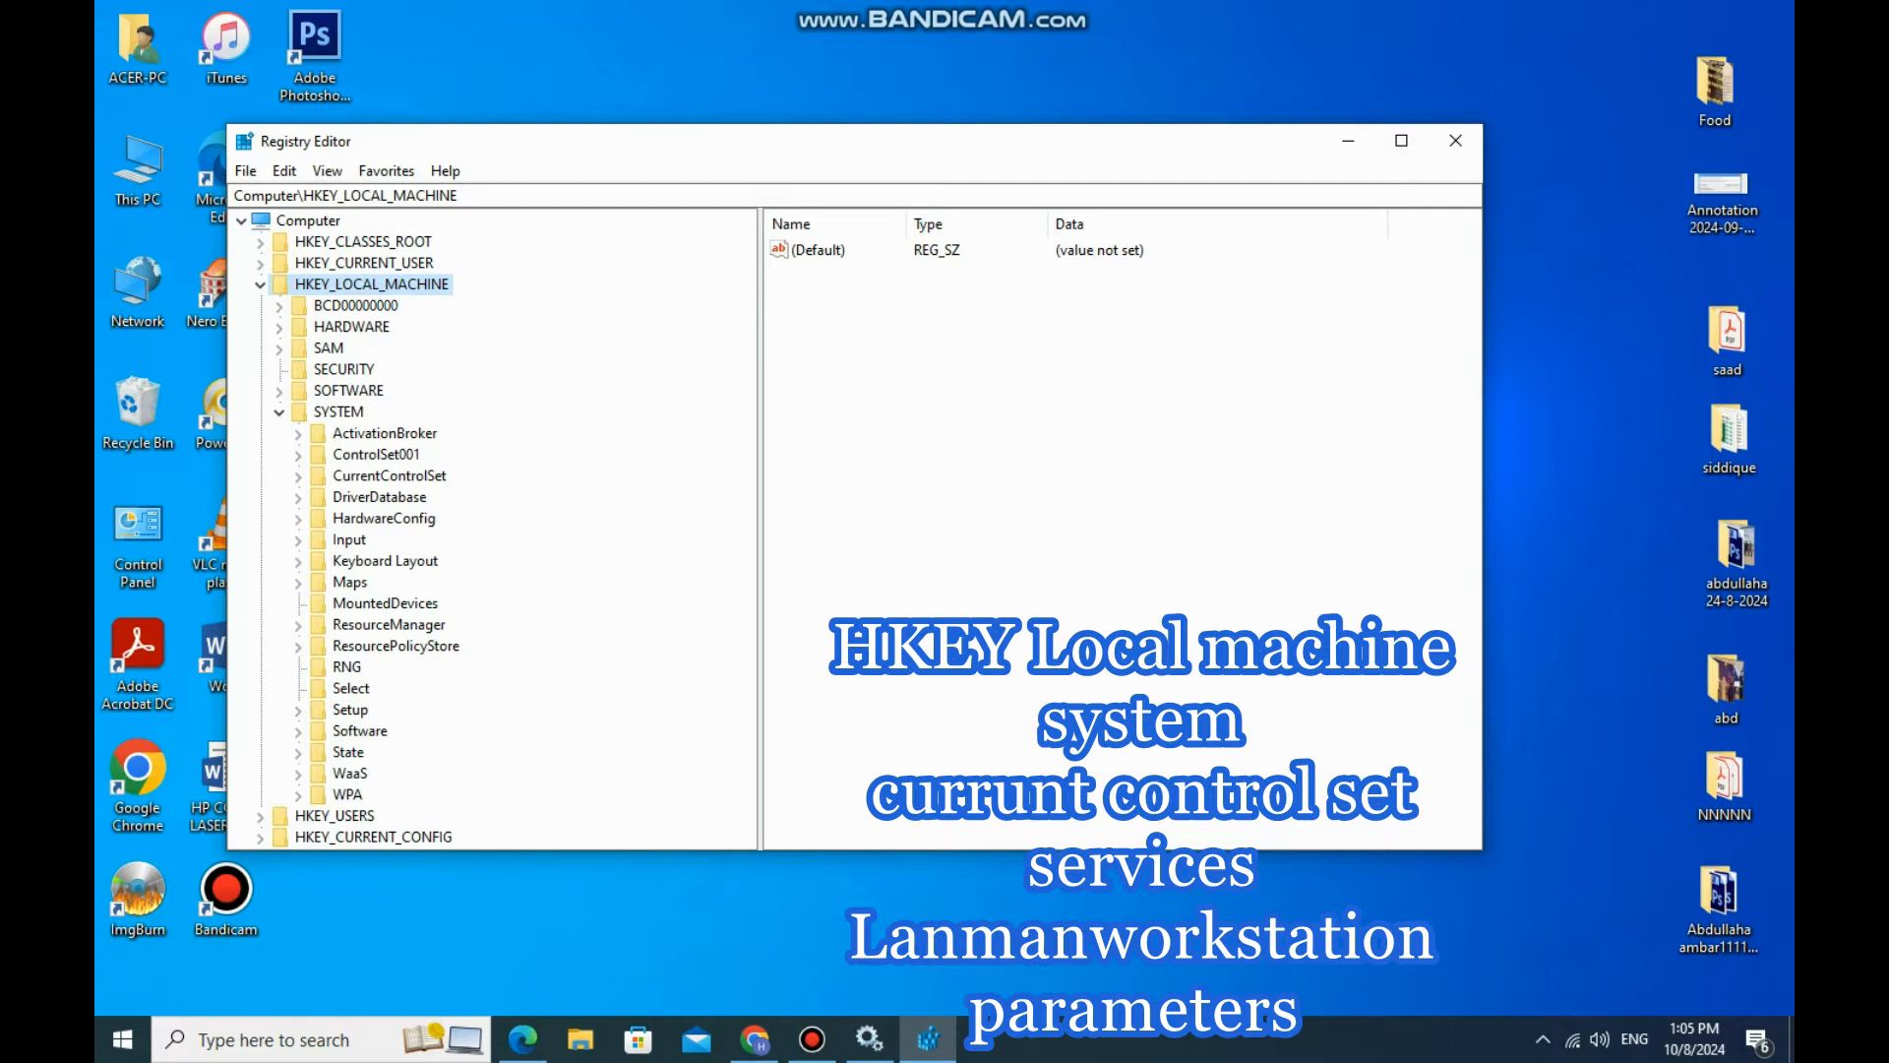
left_click(298, 476)
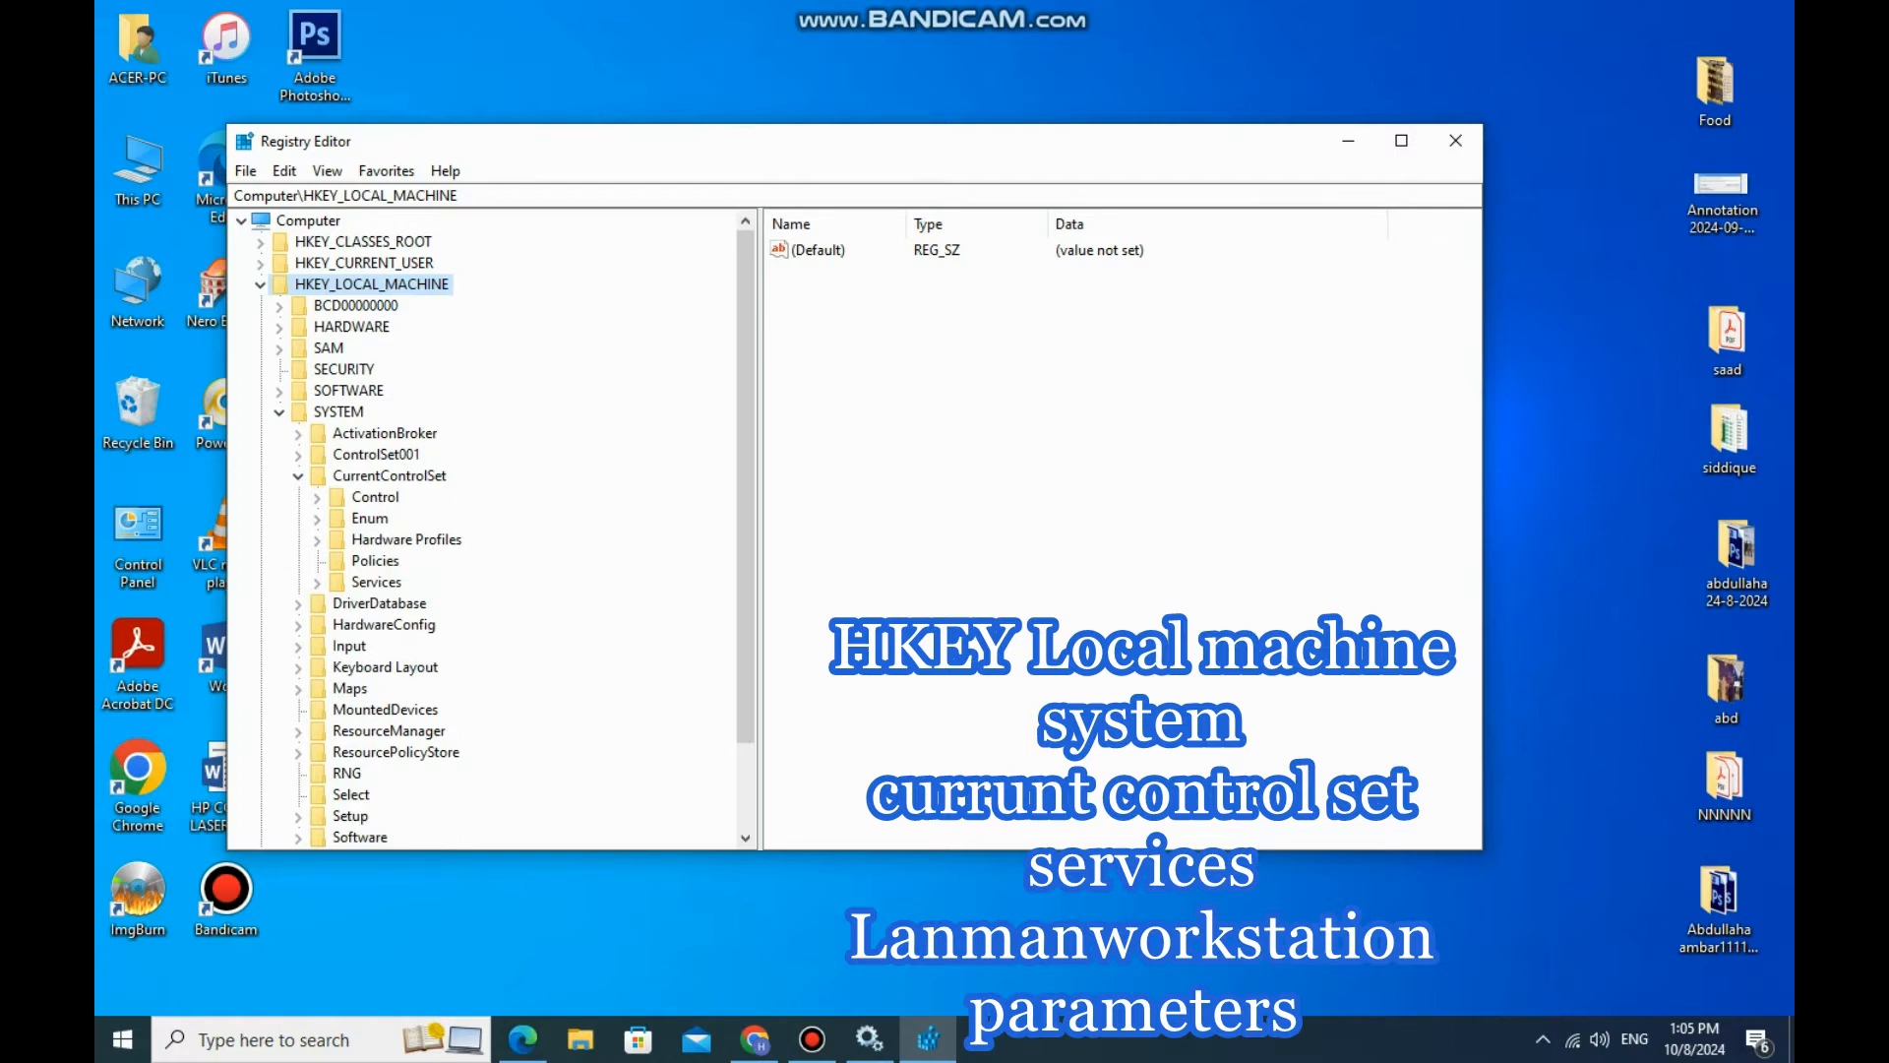
left_click(316, 583)
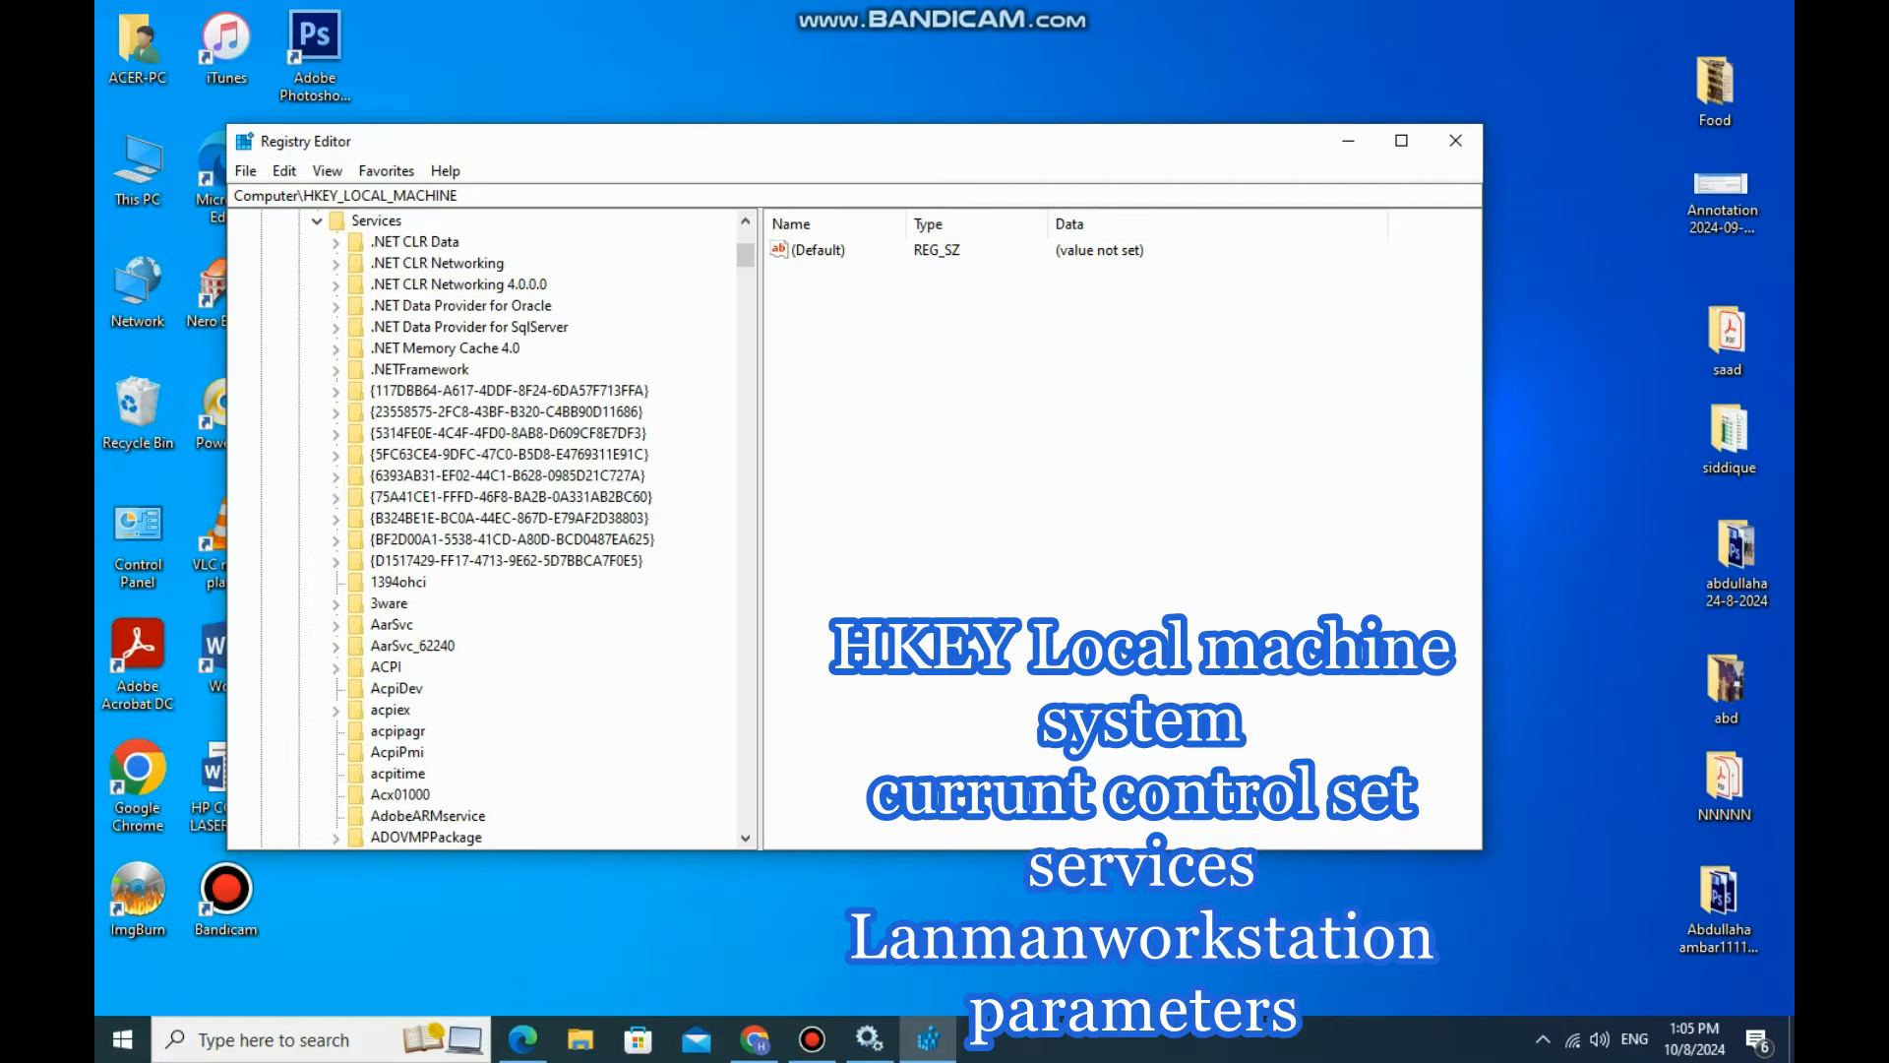
left_click(376, 222)
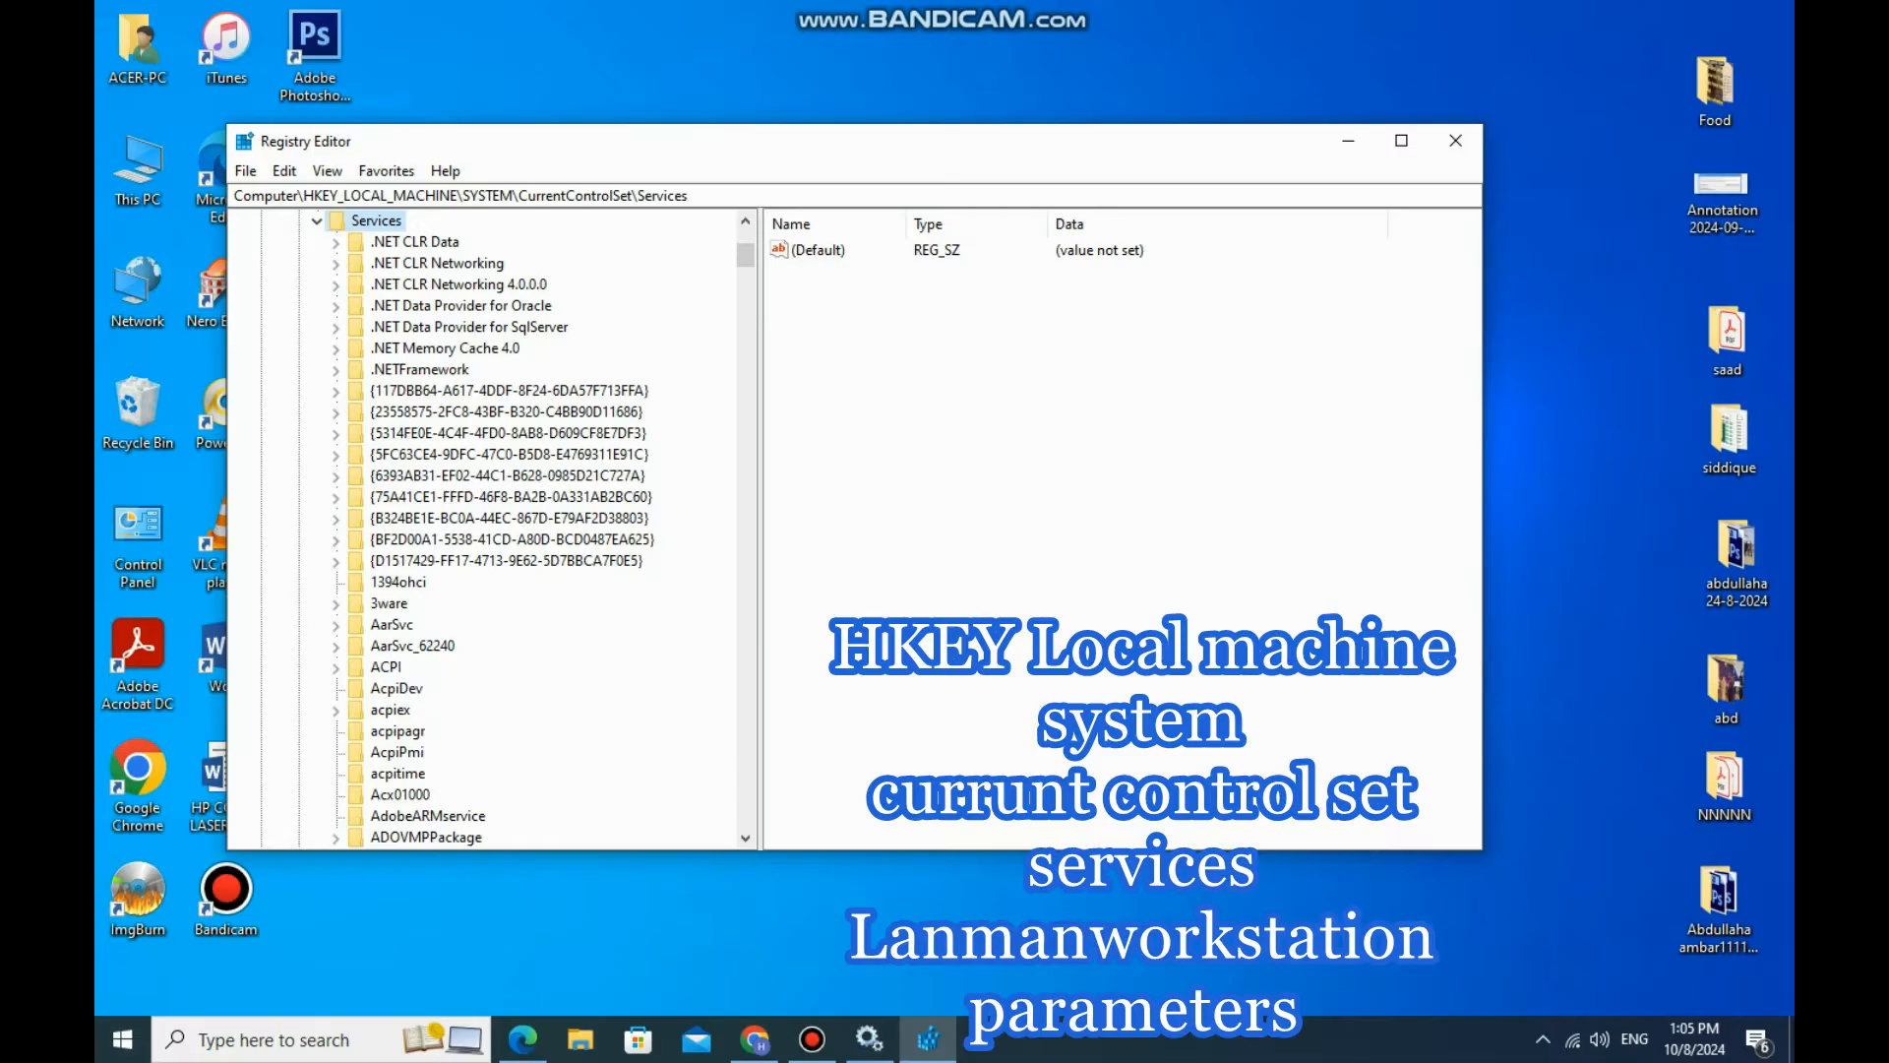
Step: Locate the LanmanWorkstation key under Services, expand it, and select its Parameters subkey
scroll(482, 532, "down", 20)
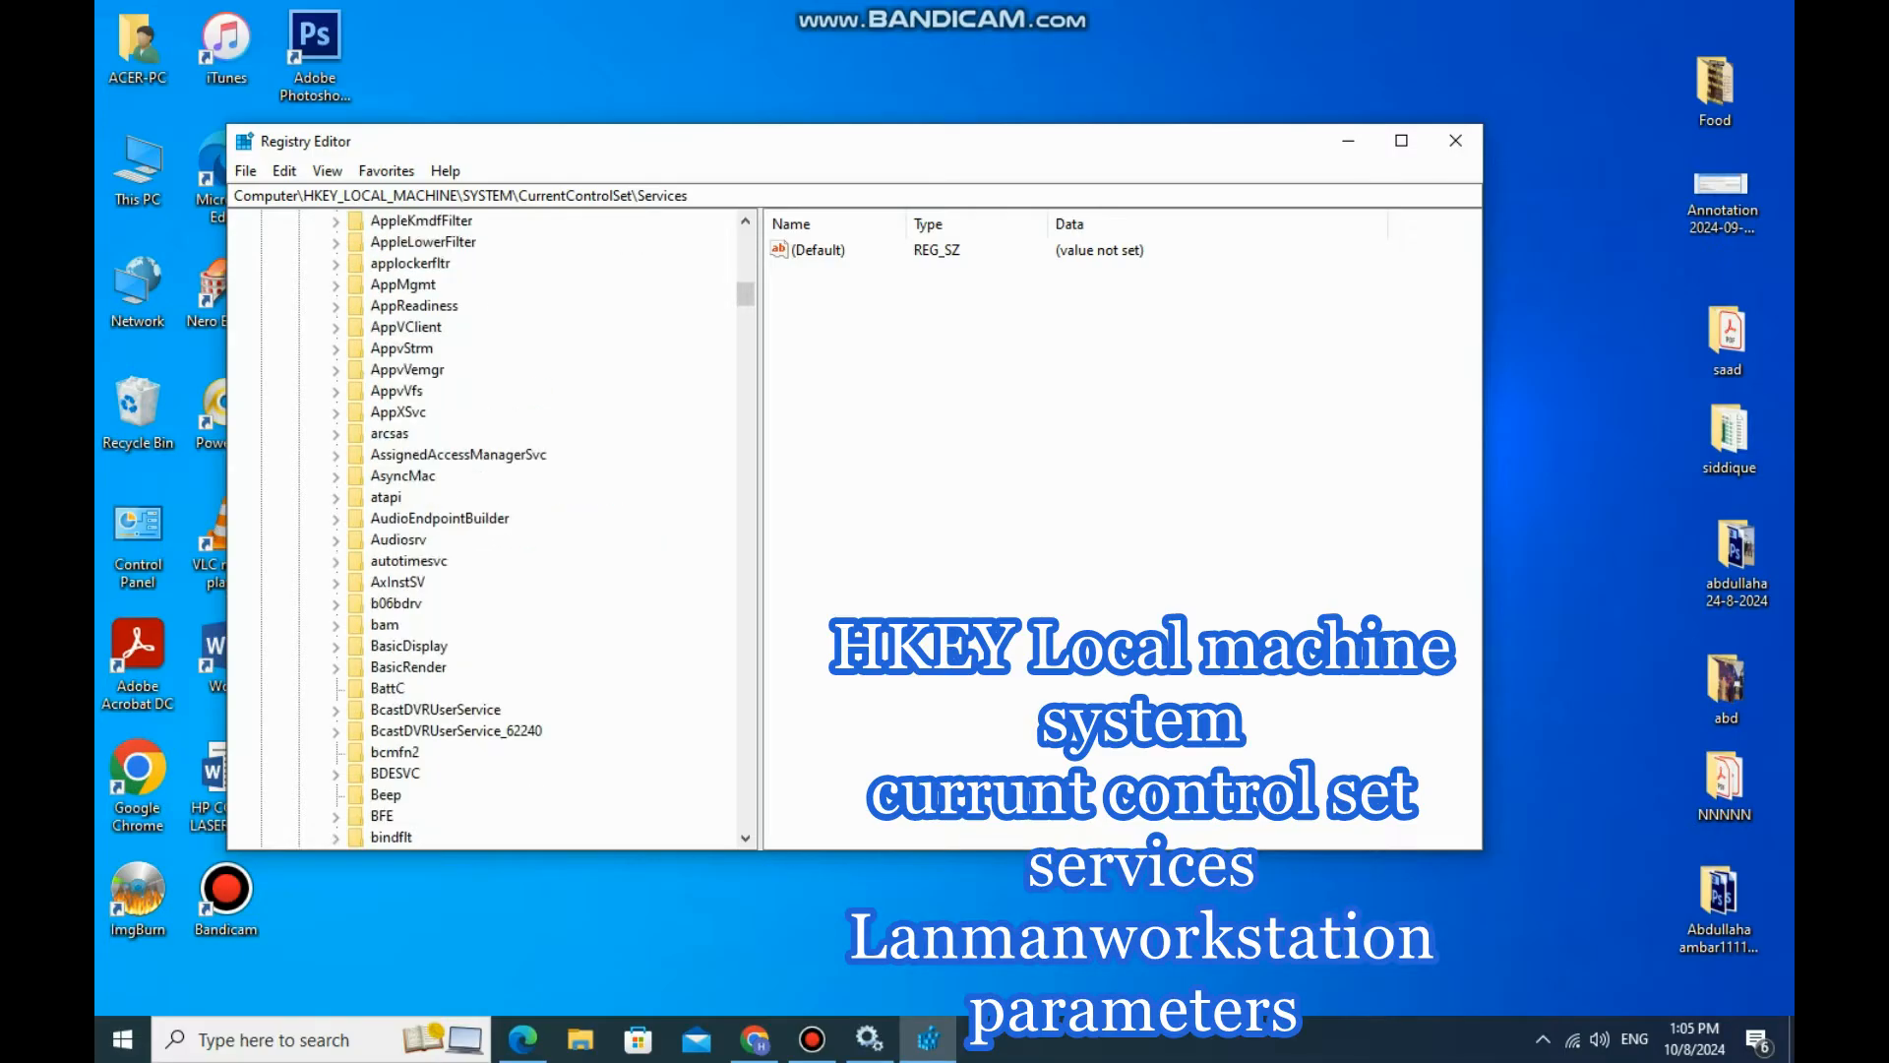
scroll(482, 531, "down", 20)
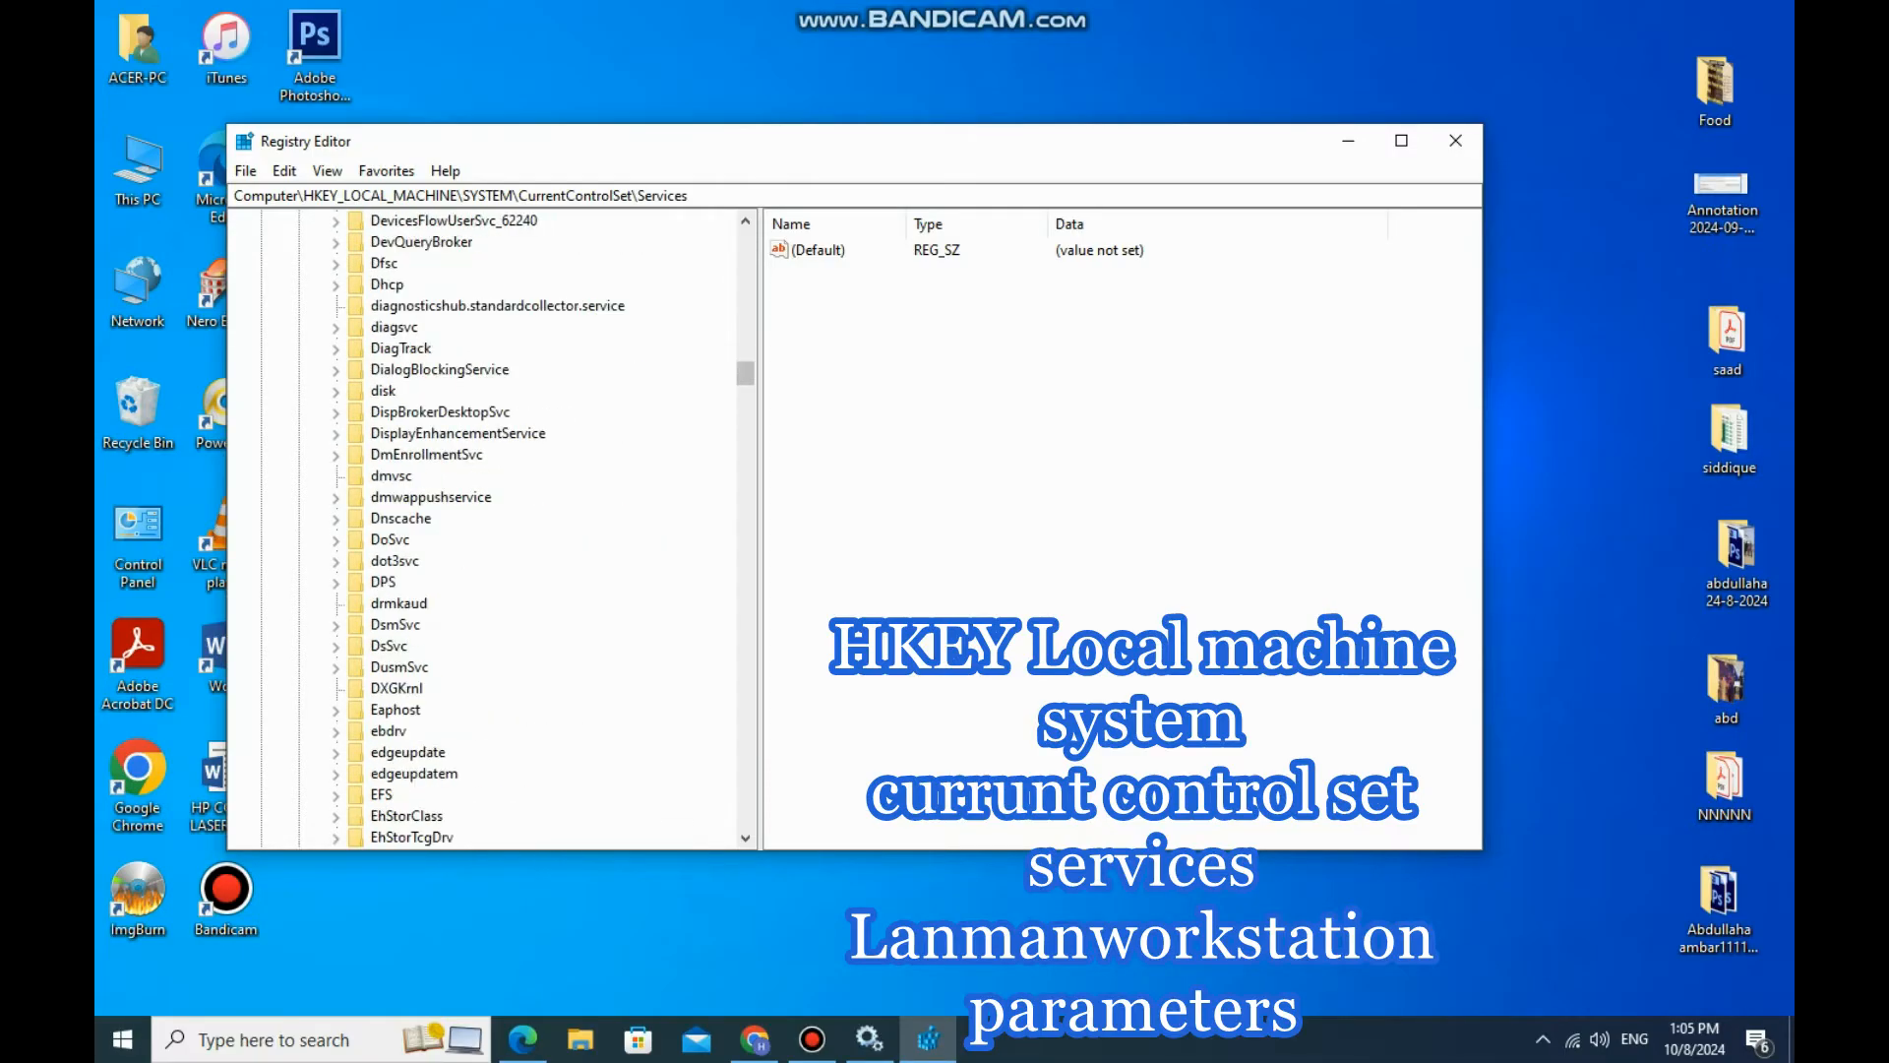
scroll(482, 531, "down", 20)
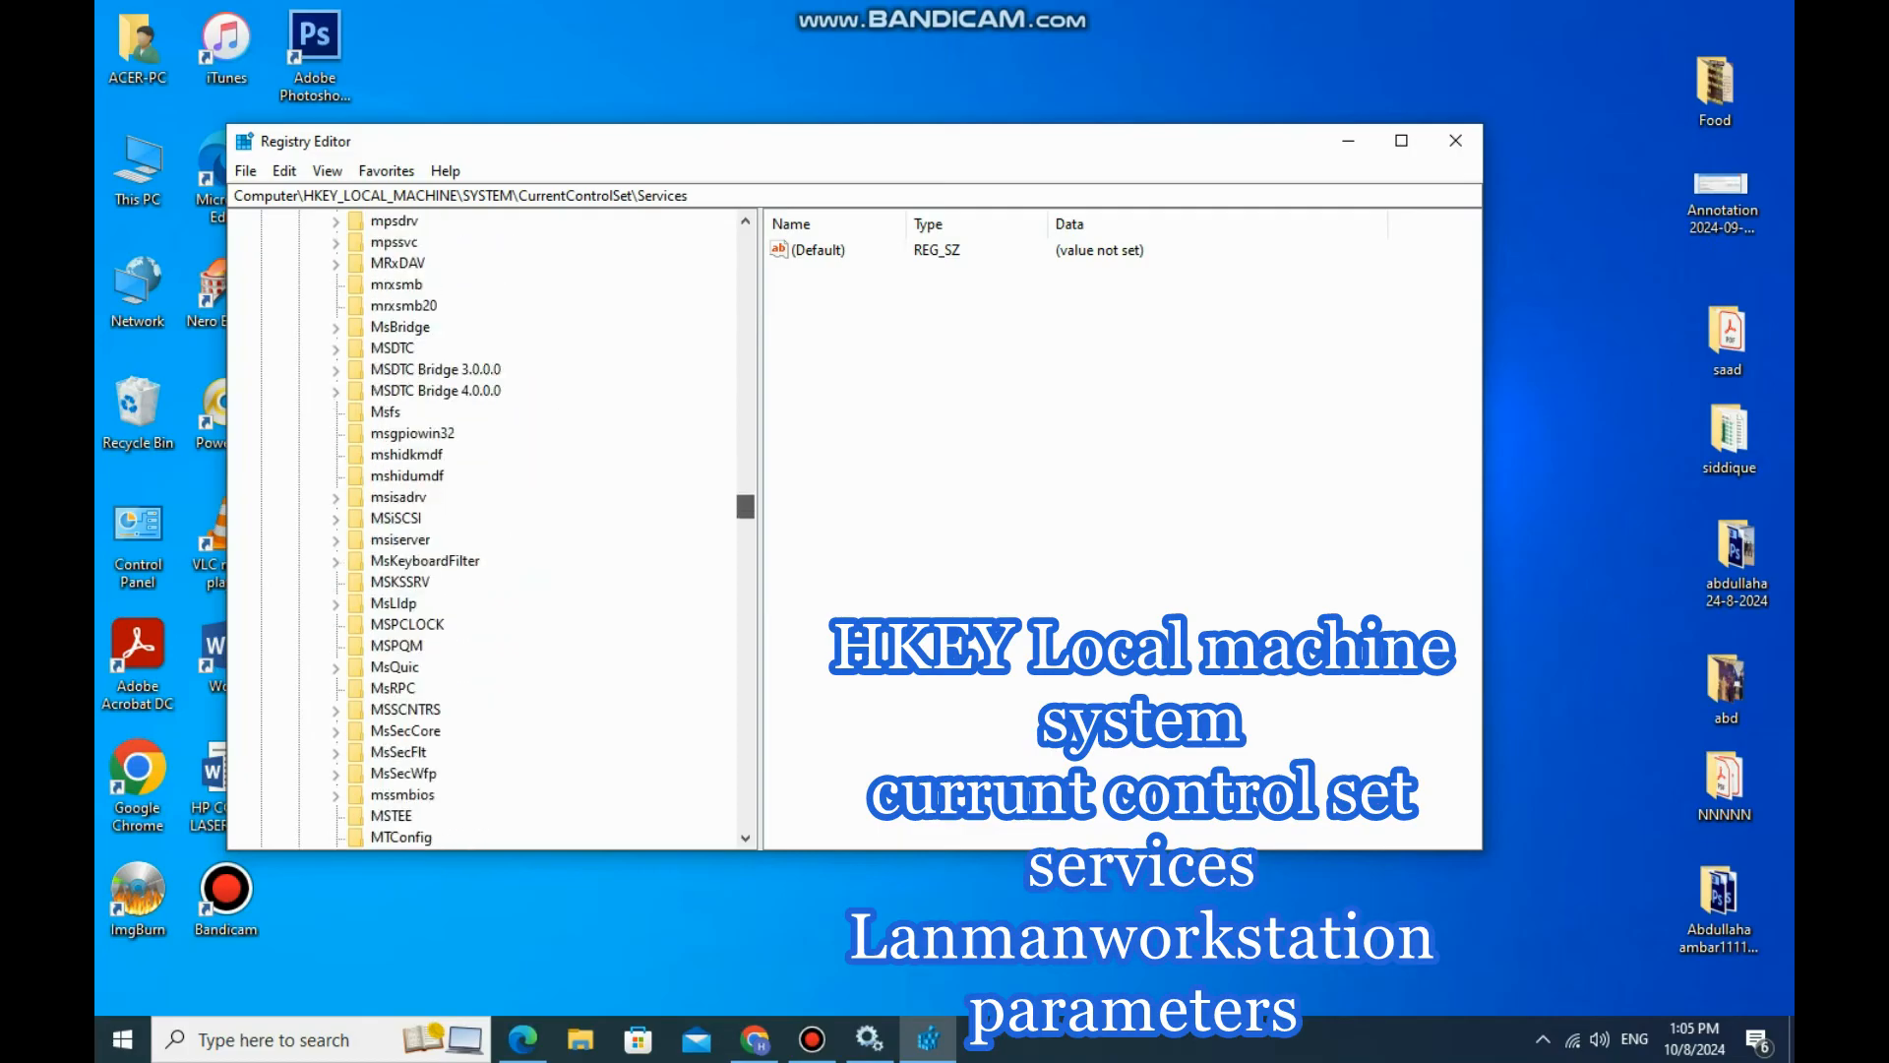
scroll(482, 531, "up", 8)
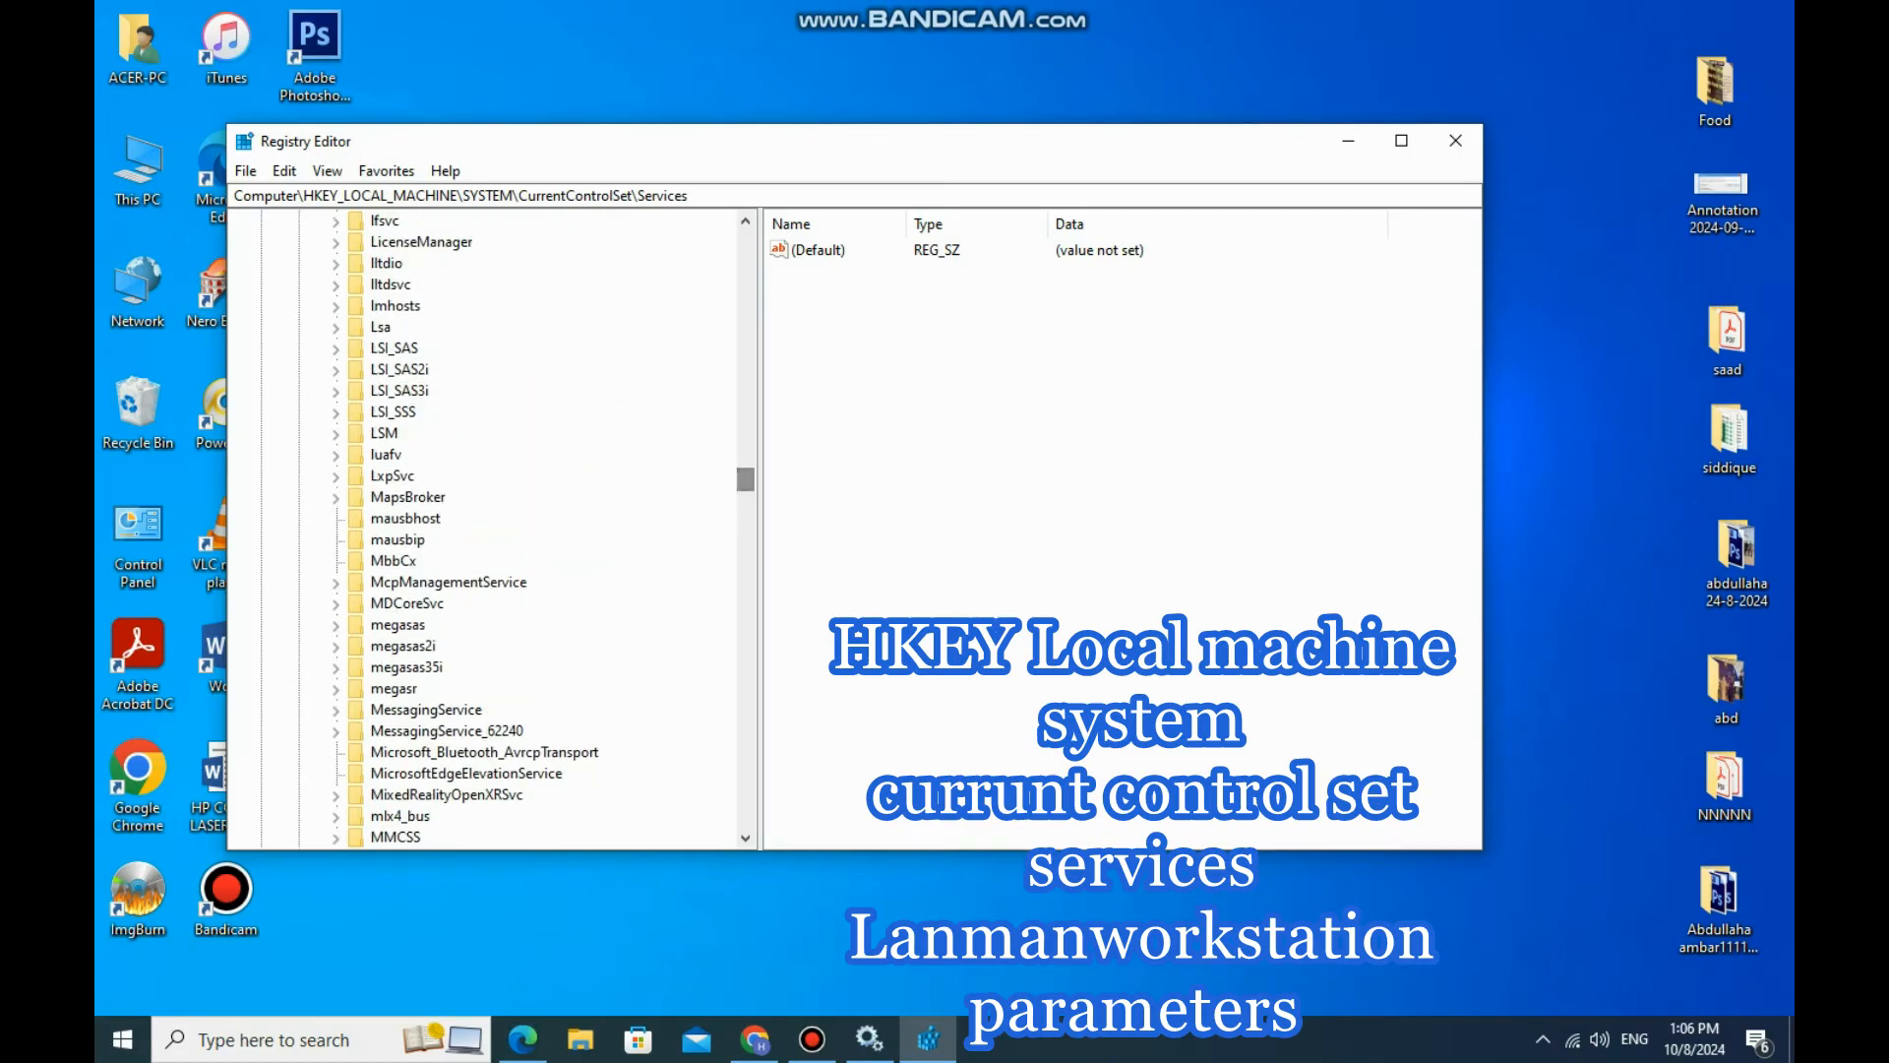
scroll(482, 531, "up", 4)
left_click(433, 434)
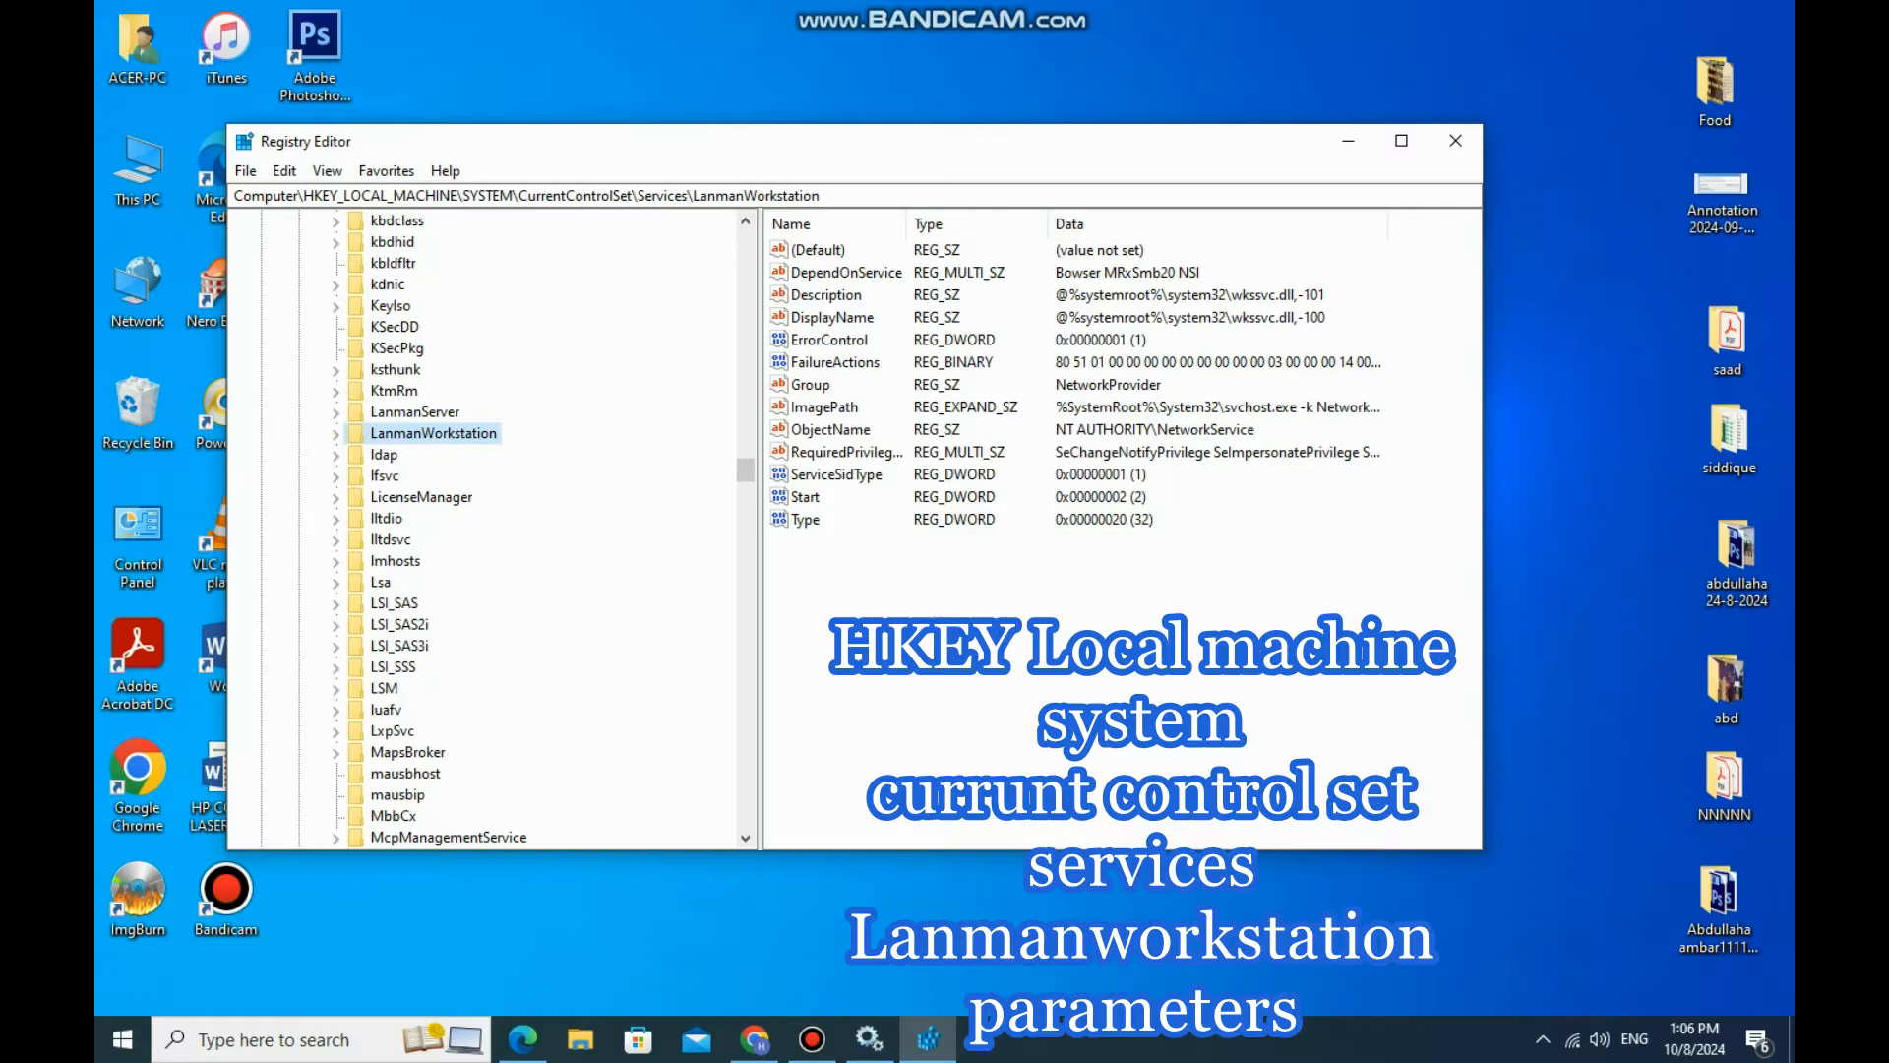
left_click(335, 434)
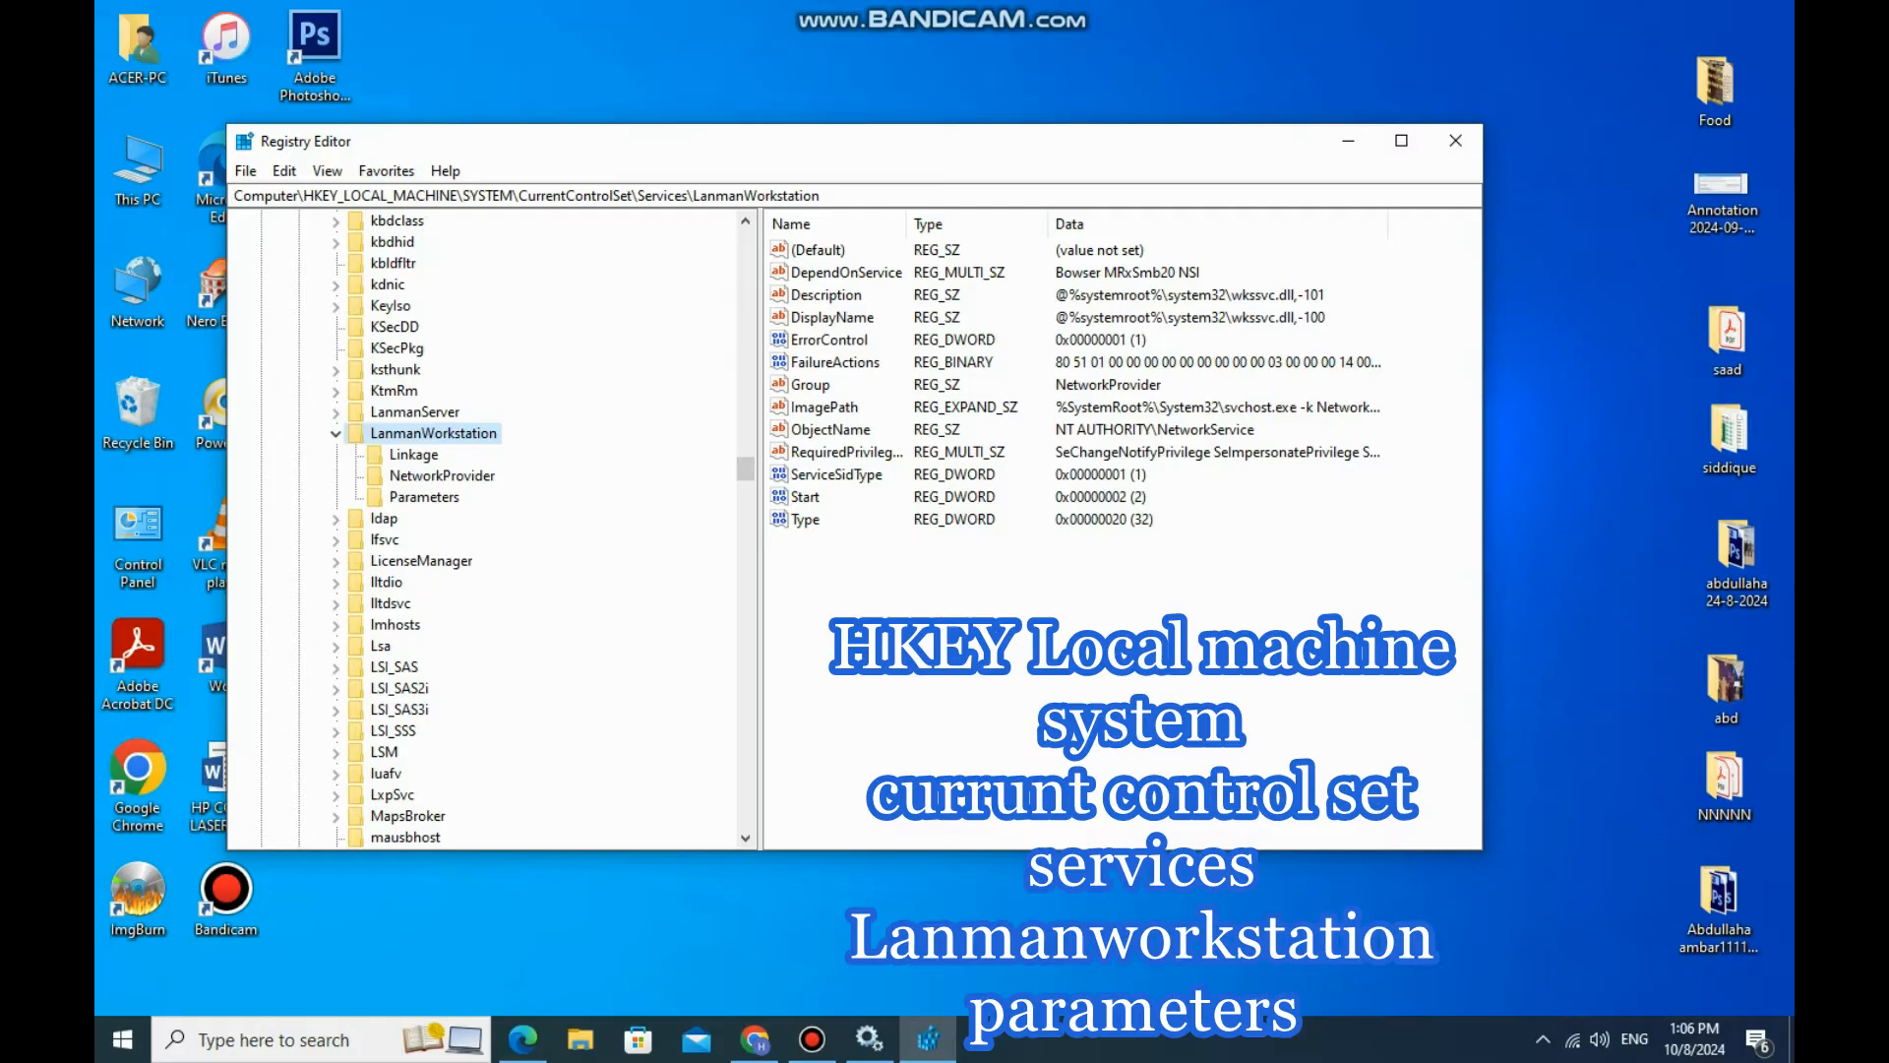
left_click(424, 498)
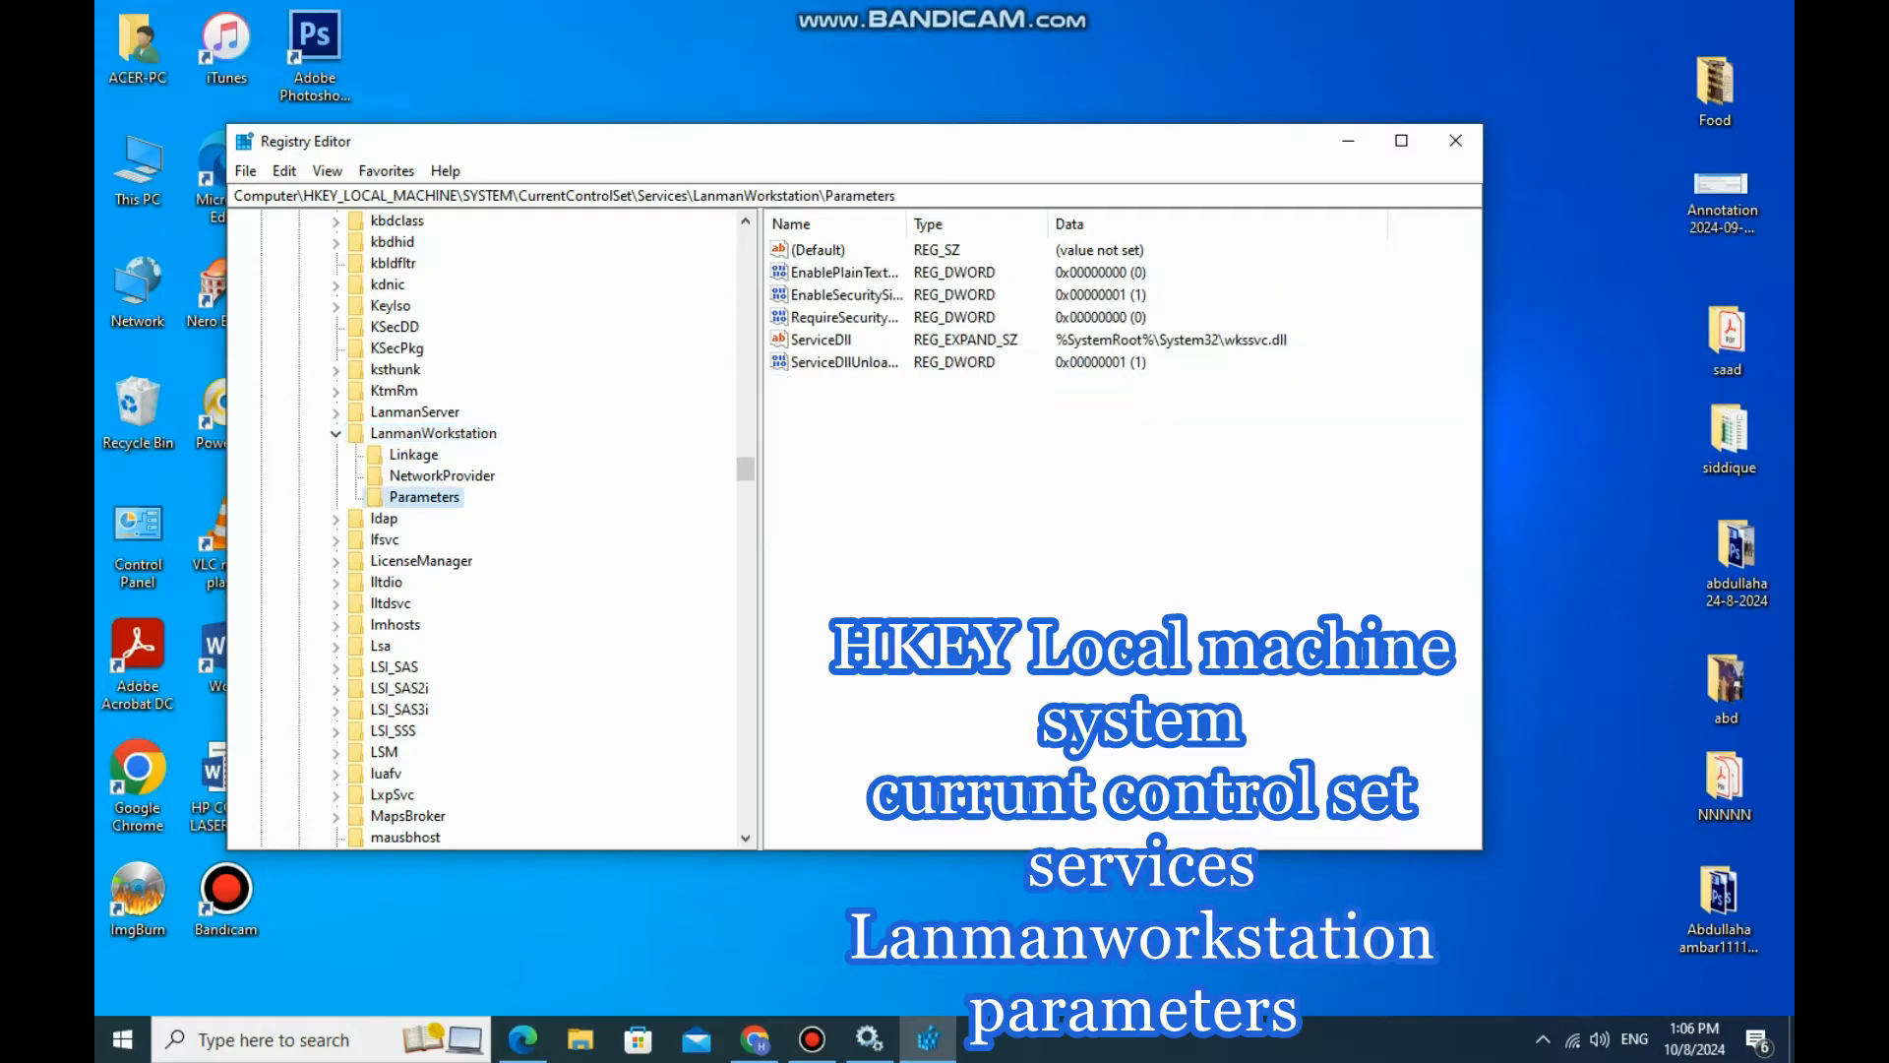
Step: Create a DWORD (32-bit) value named AllowInsecureGuestAuth in the LanmanWorkstation Parameters key
right_click(409, 497)
key("Escape")
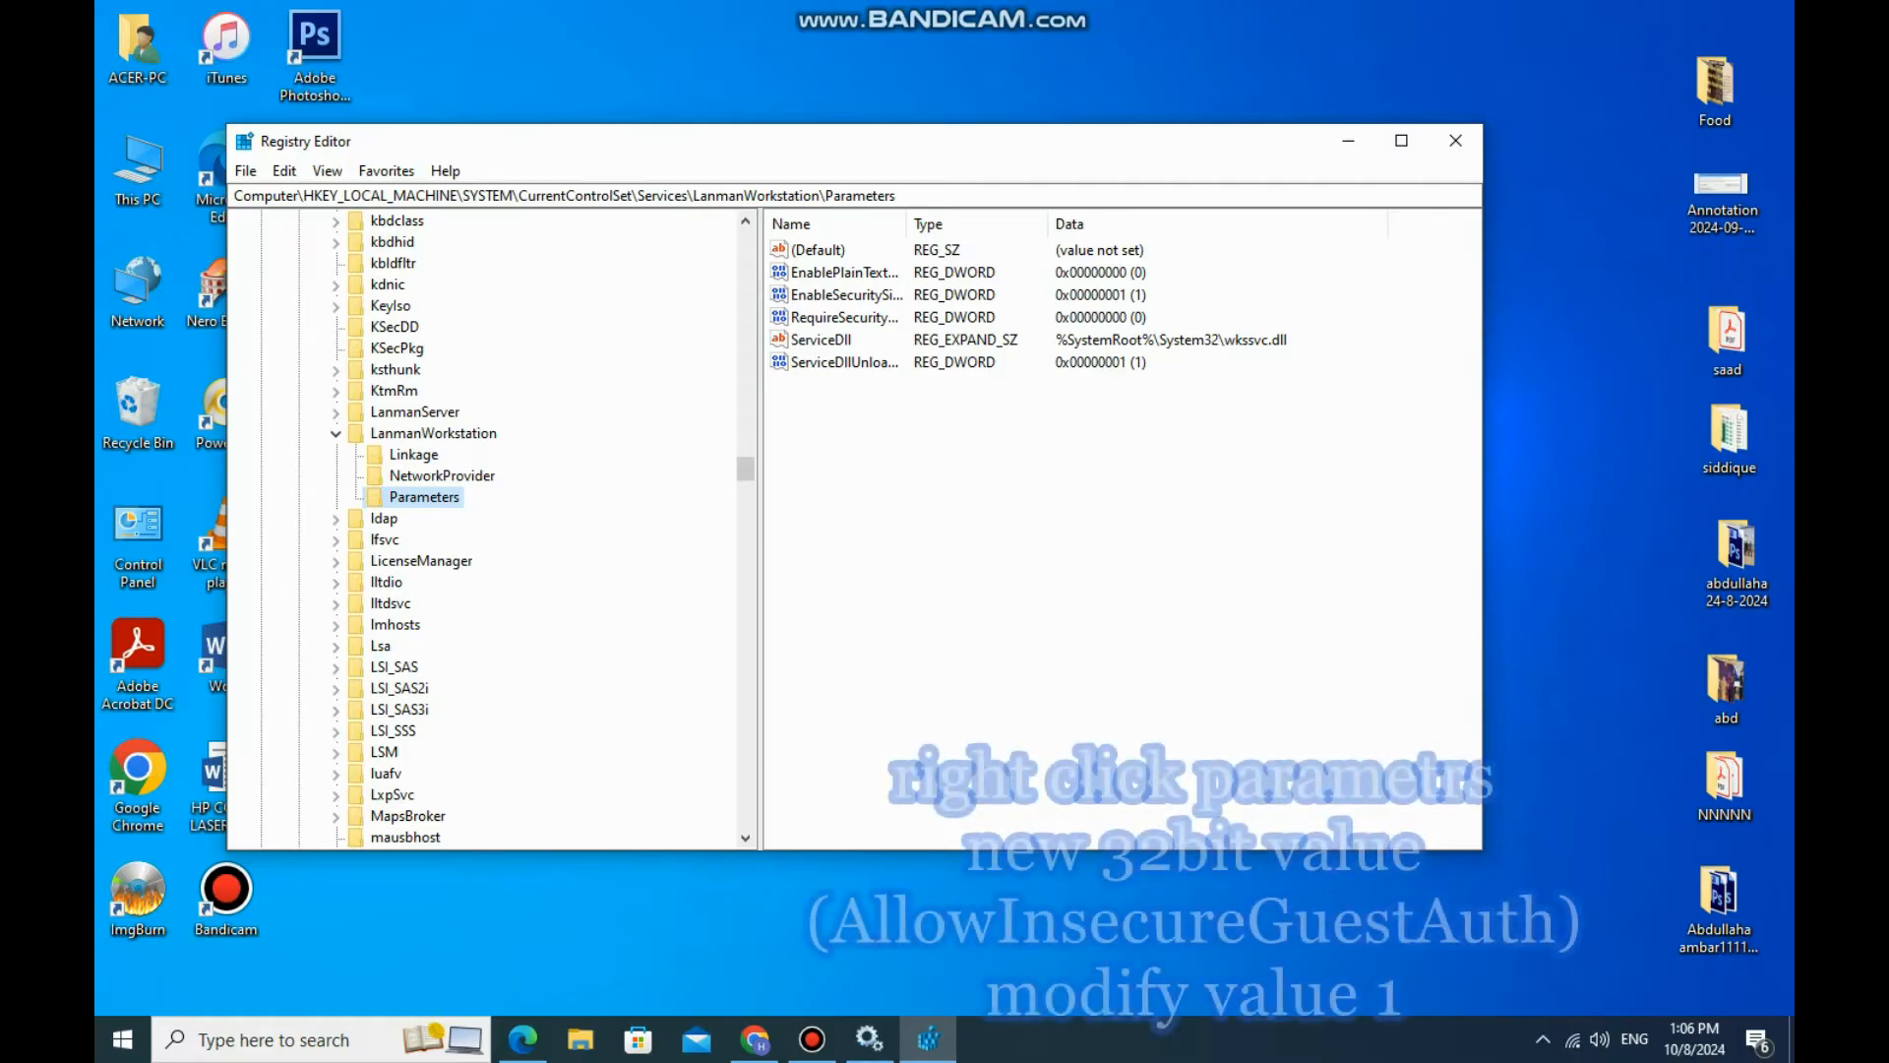
right_click(418, 498)
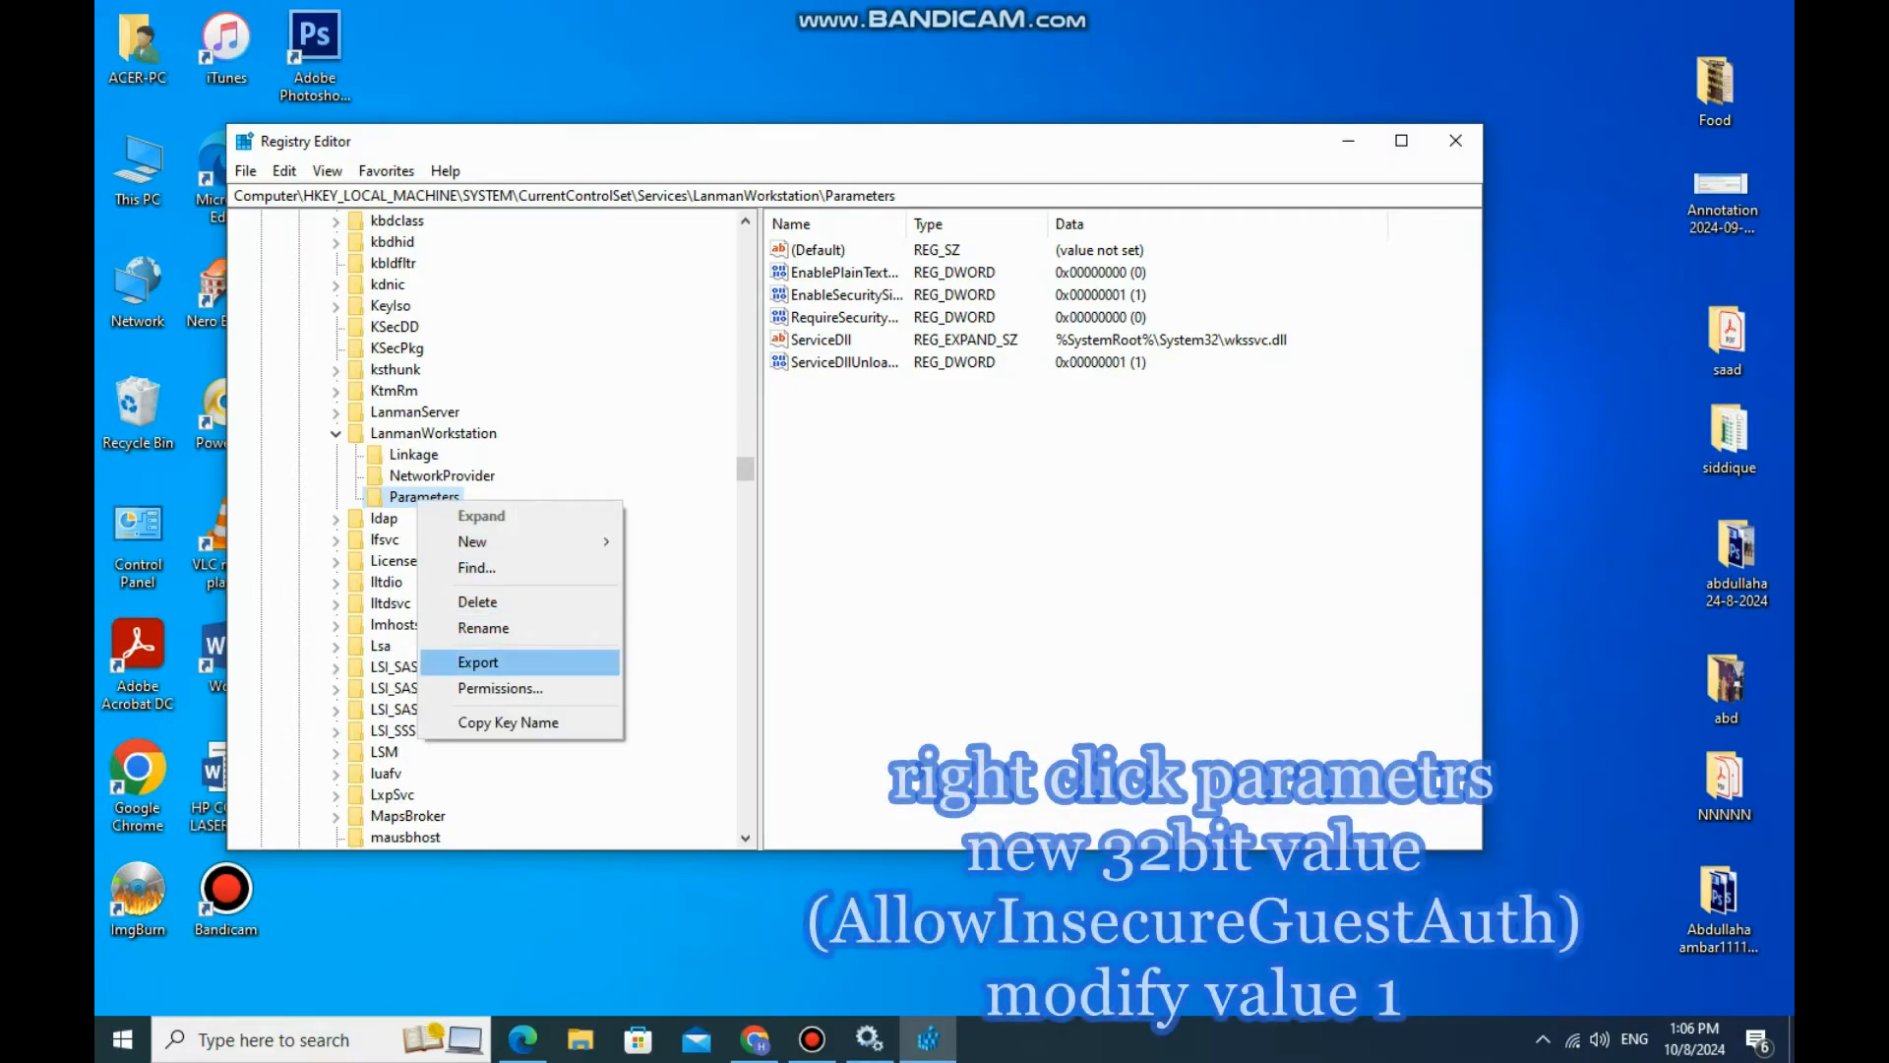
mouse_move(472, 541)
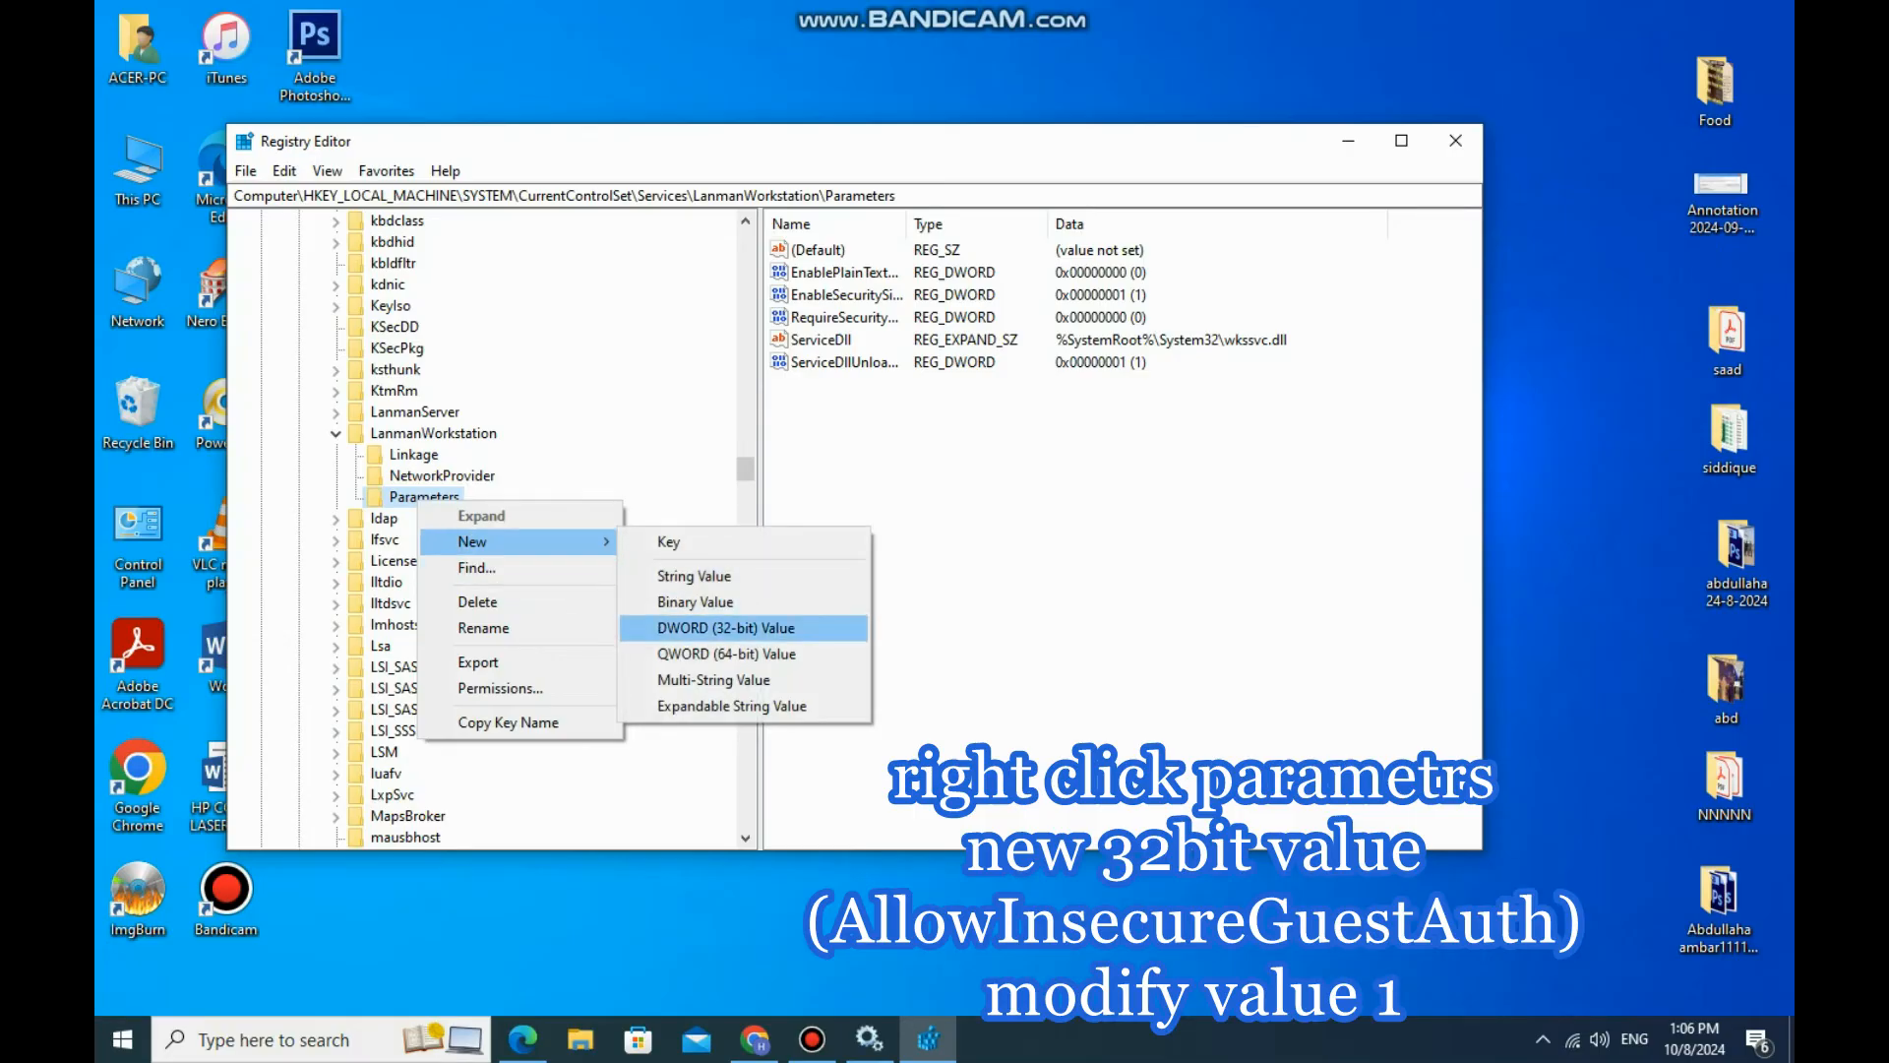
left_click(726, 628)
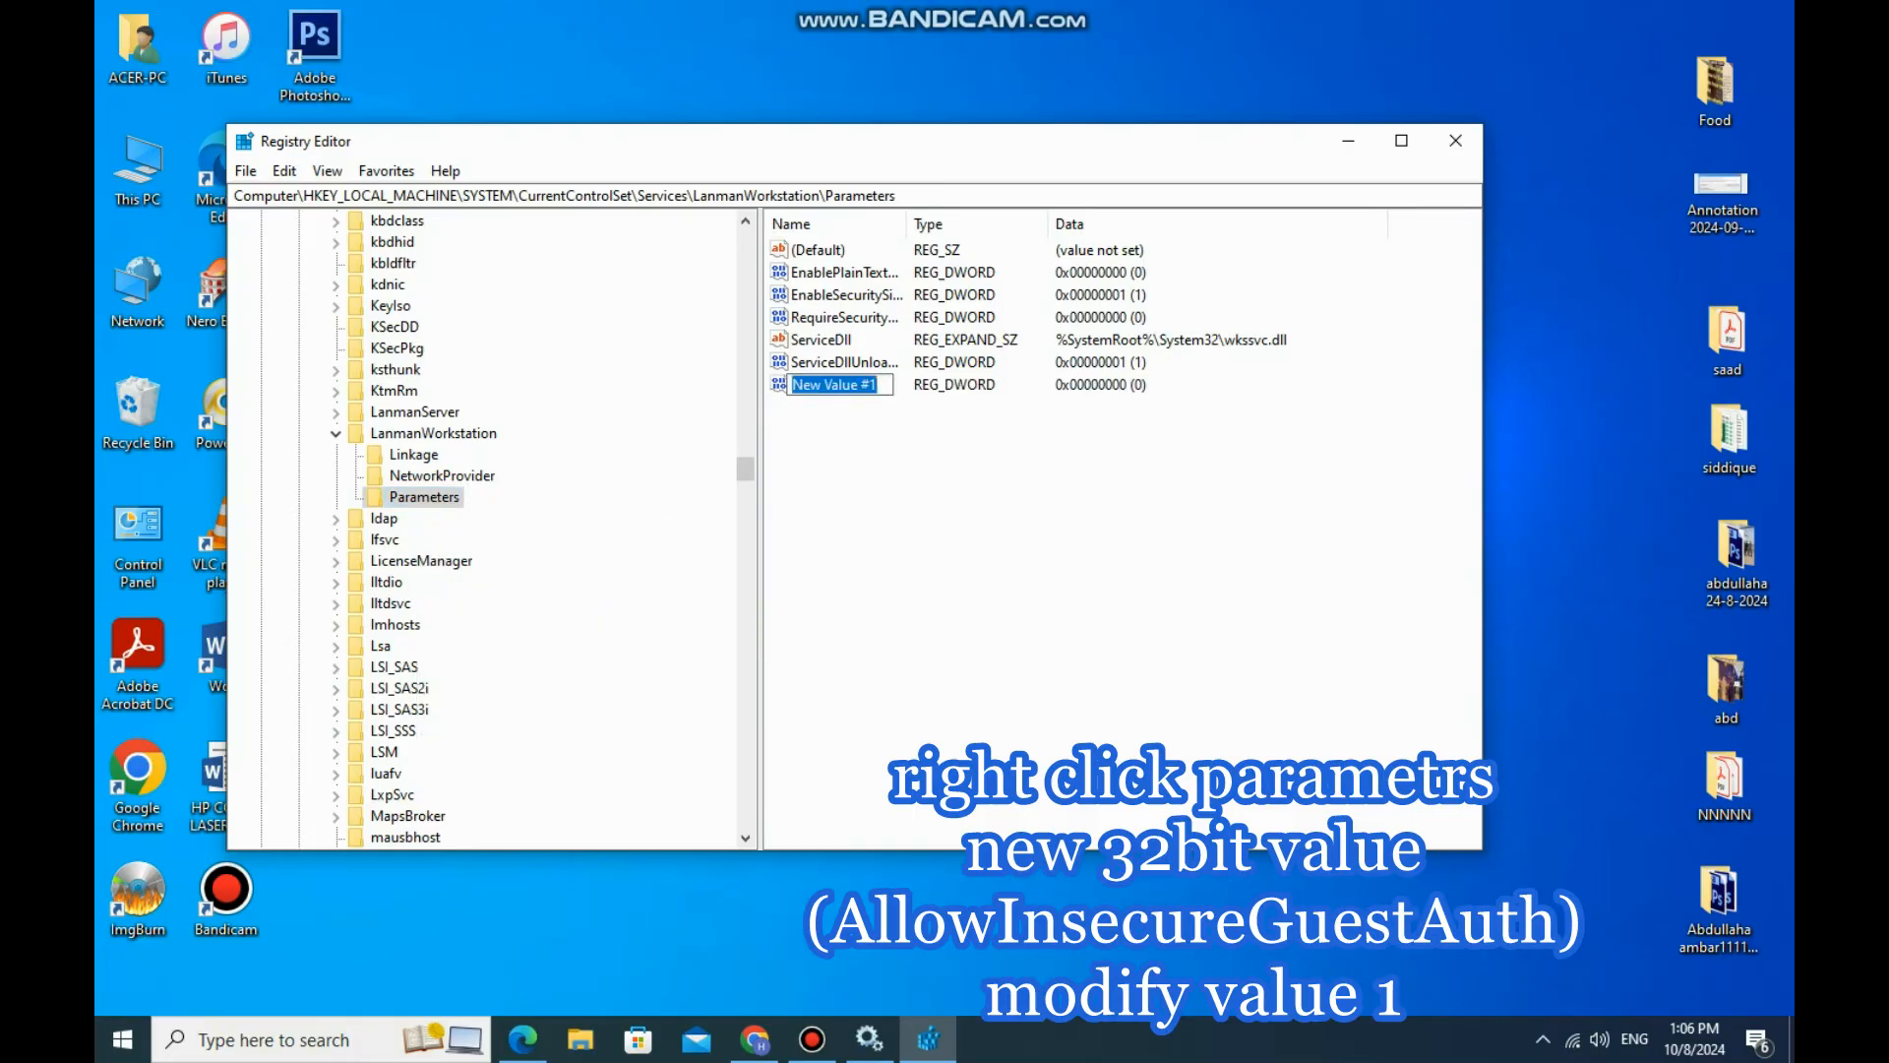
type("A")
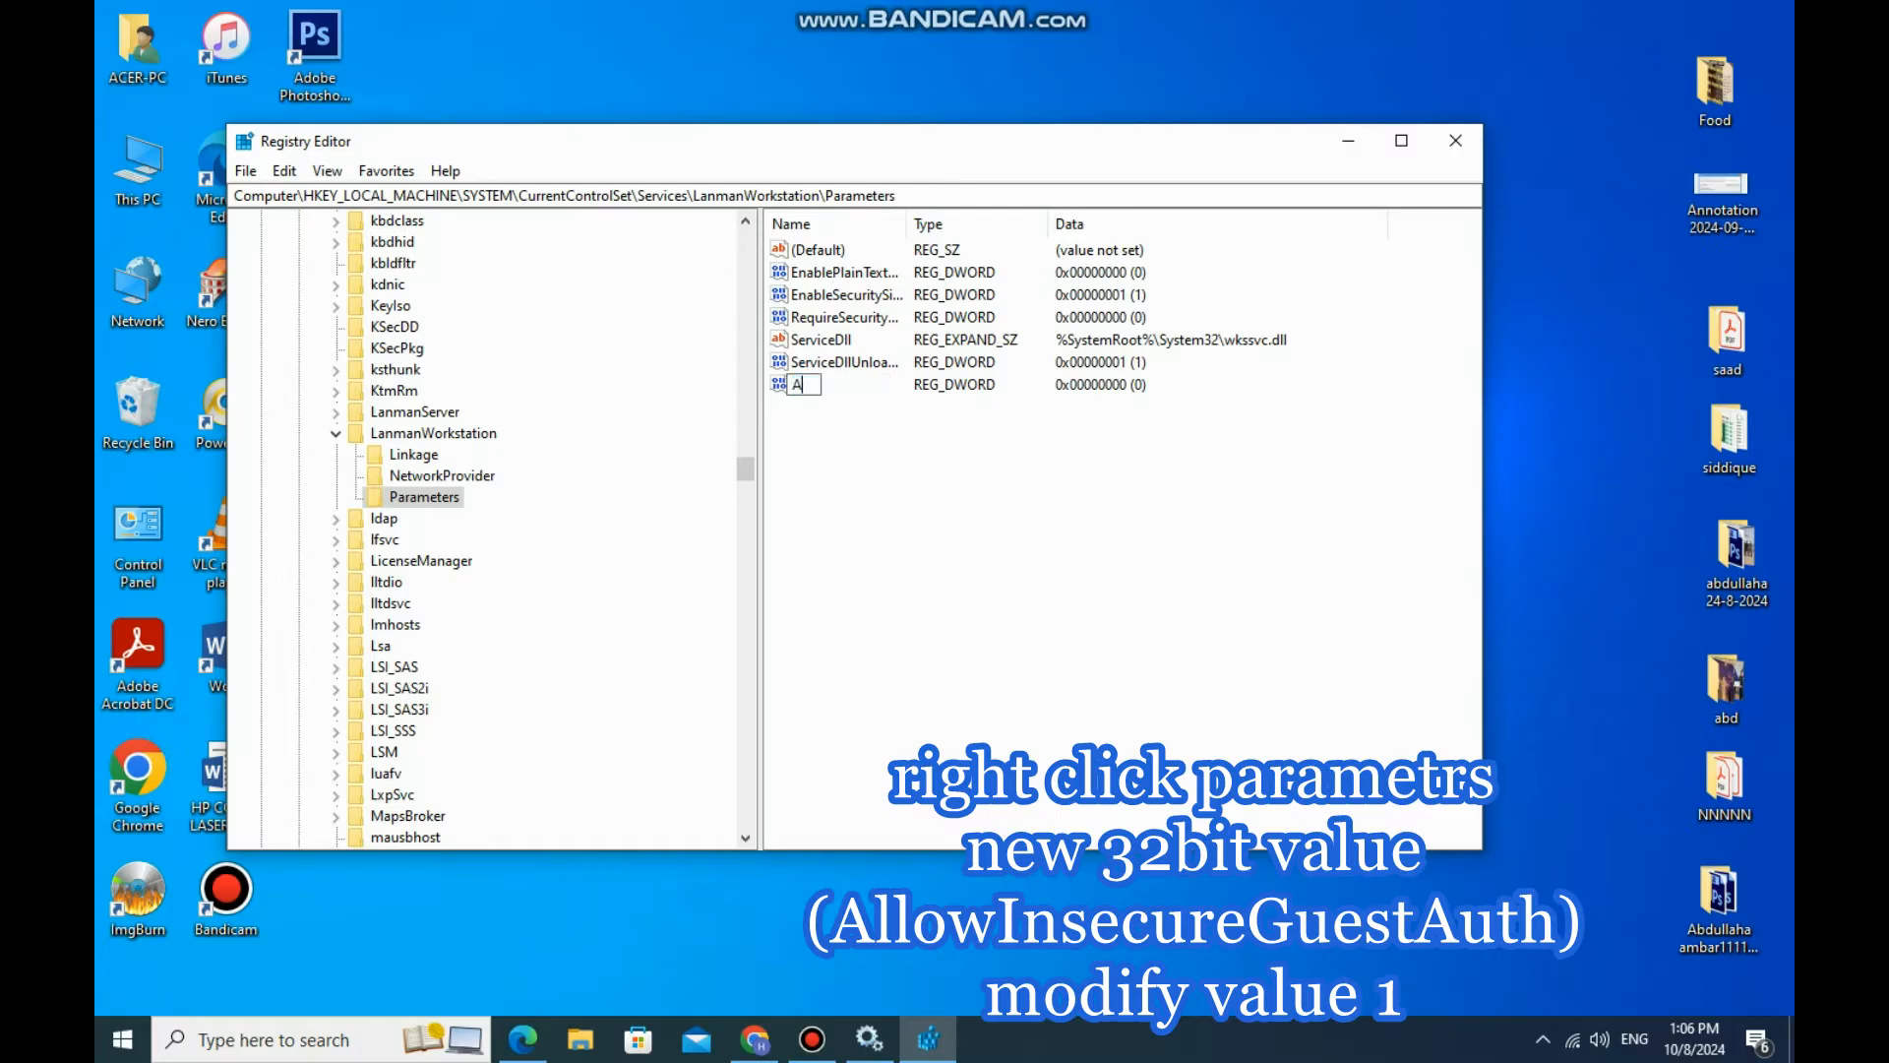
type("low")
type("InsecureGuest")
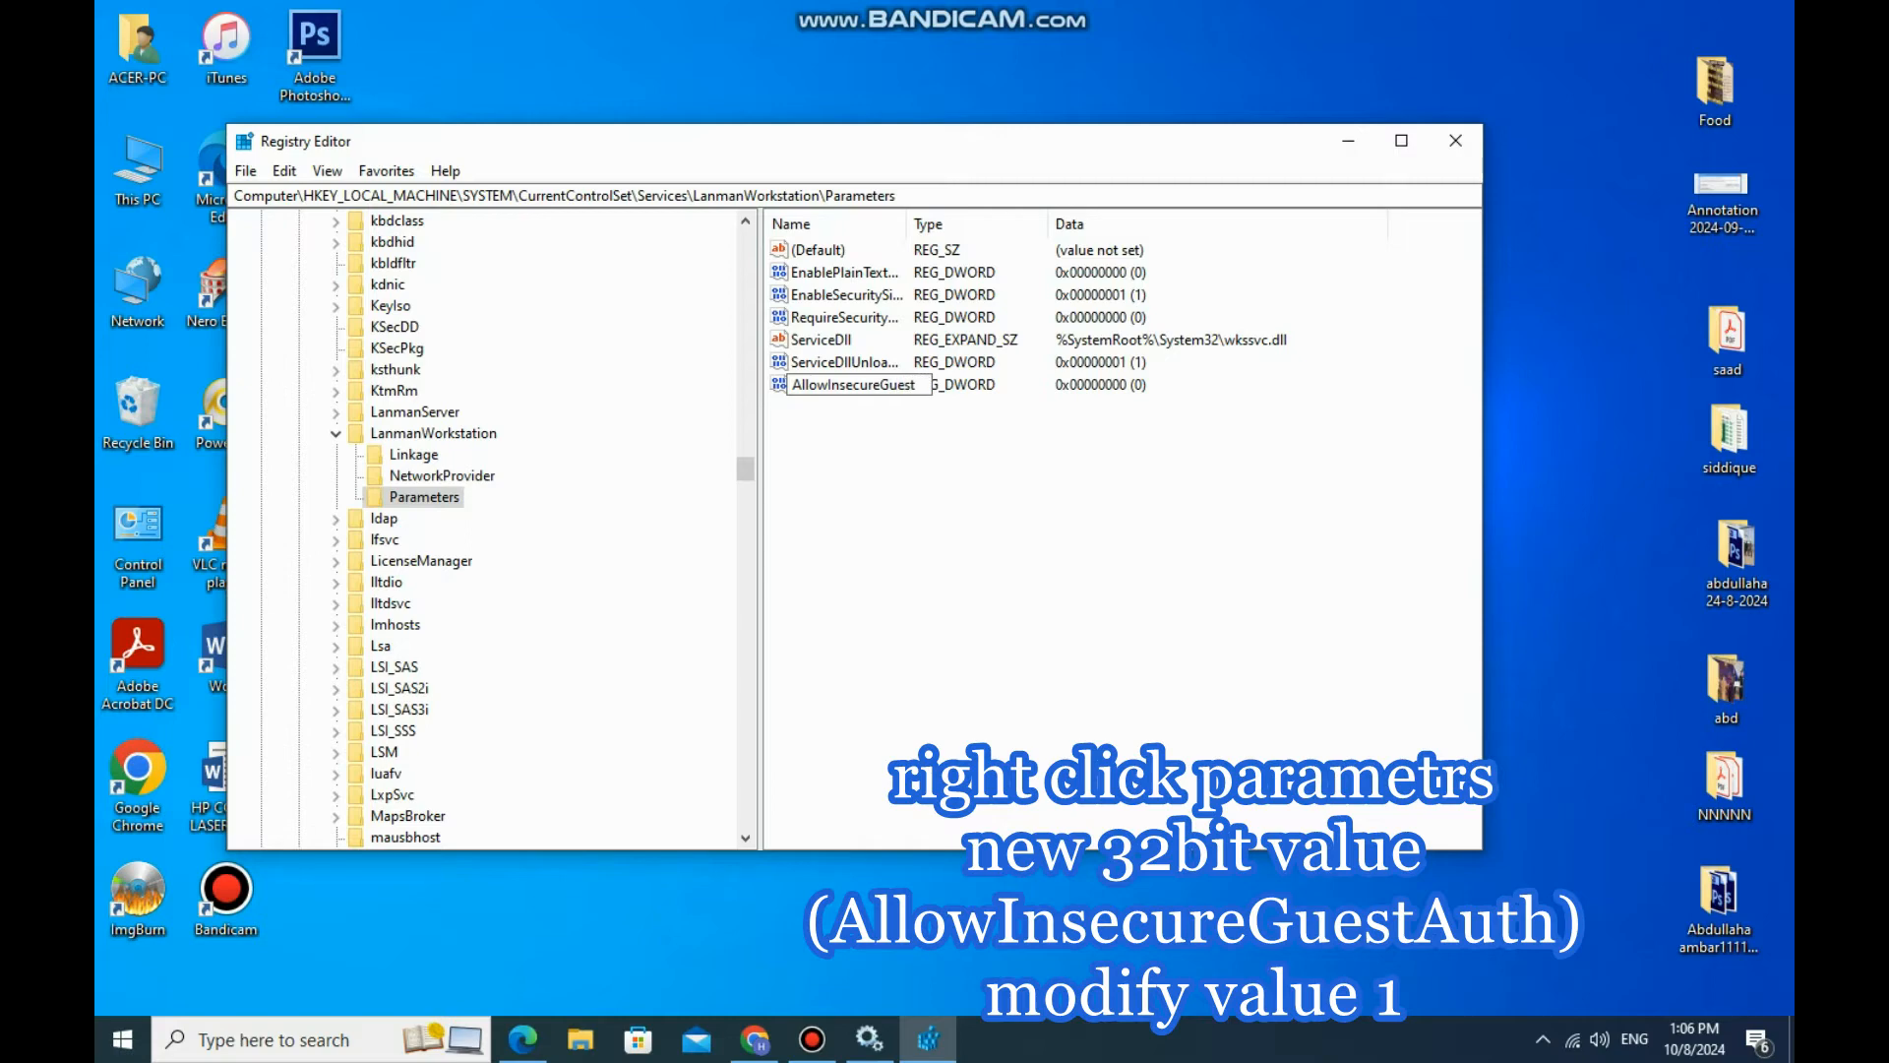
type("Auth")
key("Return")
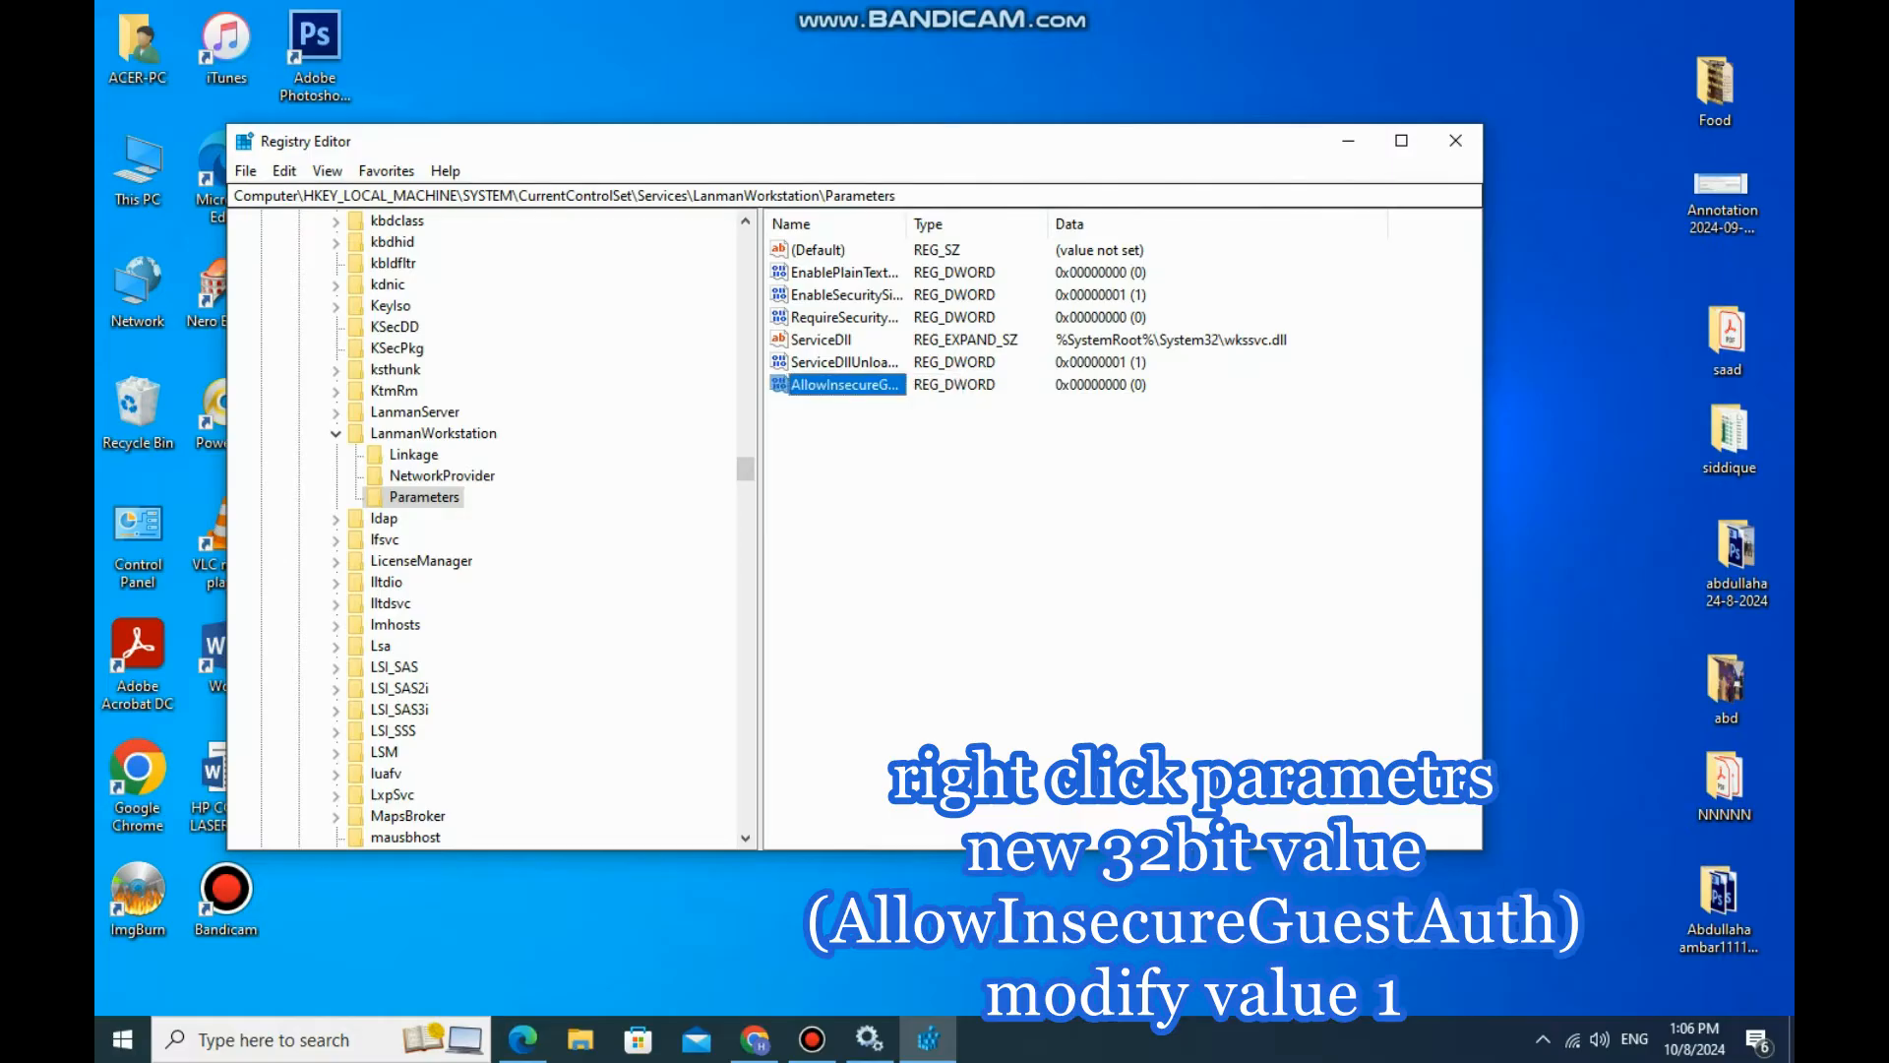
Step: Widen the value name column, set the AllowInsecureGuestAuth value data to 1, and close Registry Editor
left_click_drag(907, 224, 1017, 224)
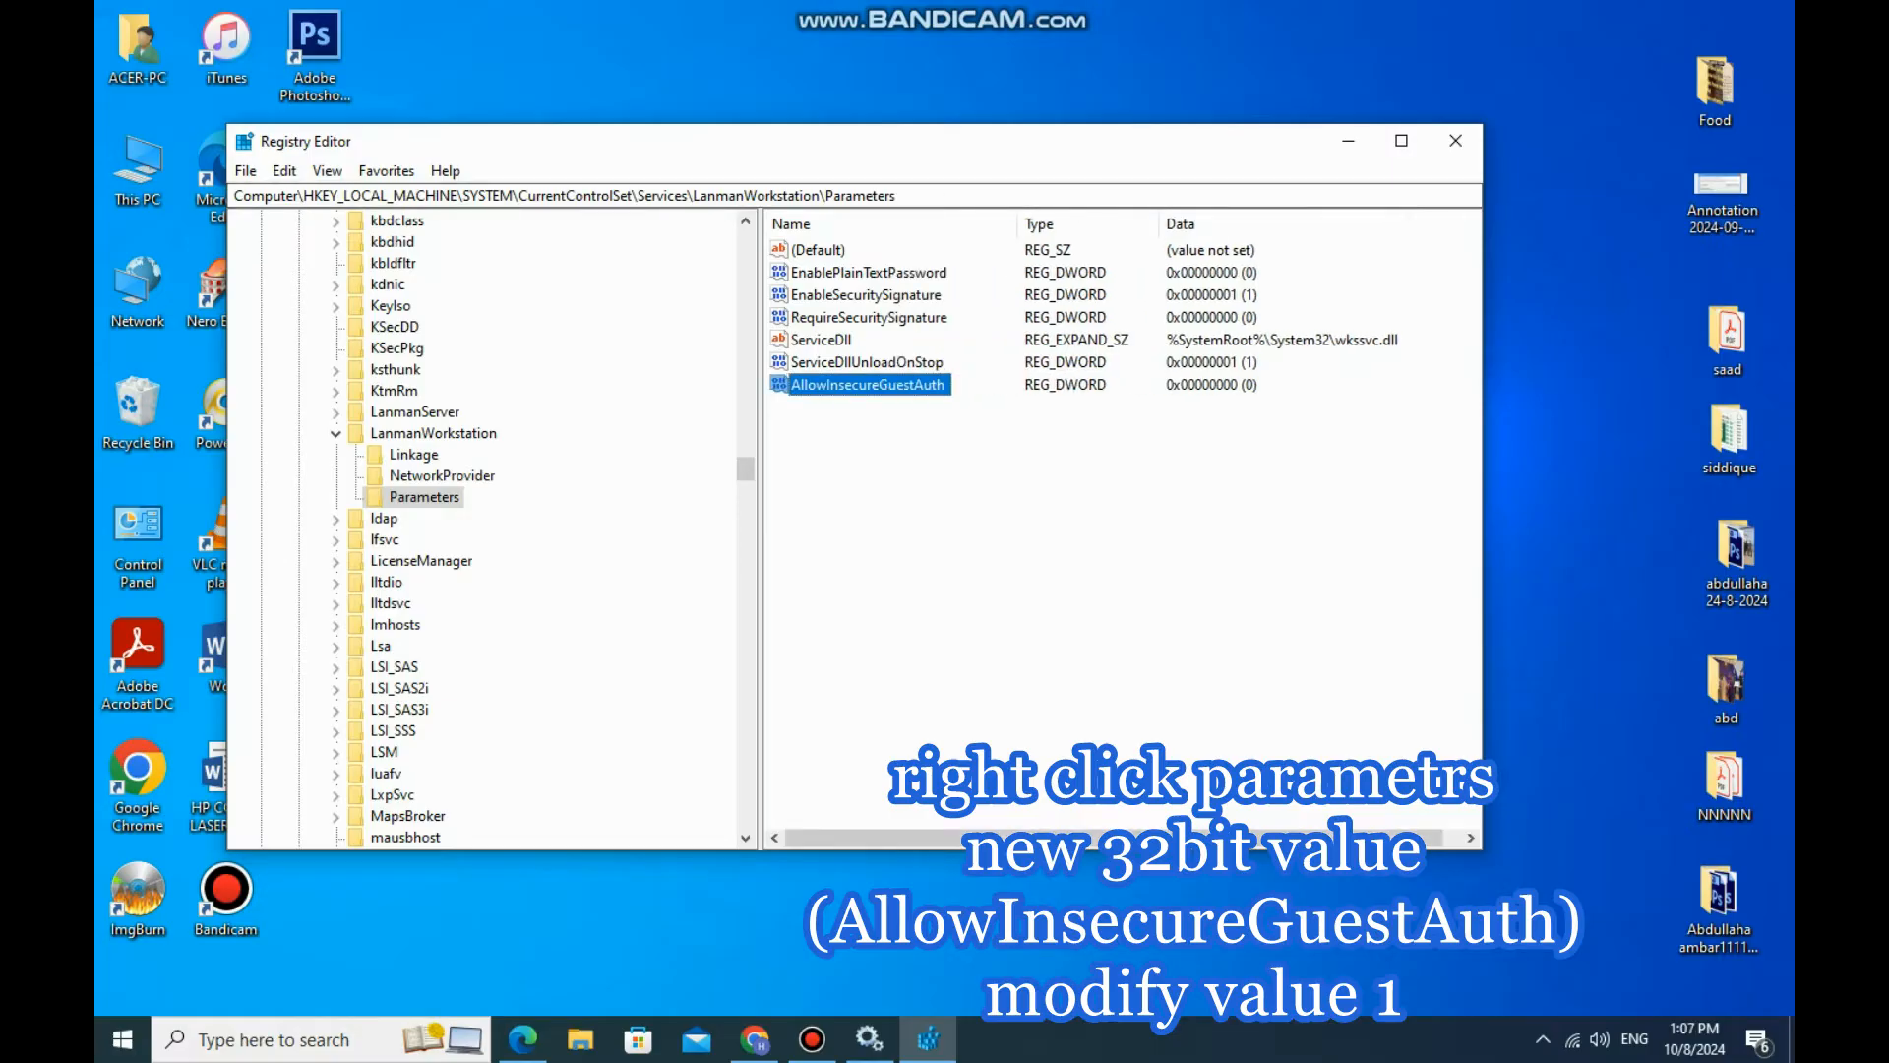
right_click(838, 383)
left_click(886, 396)
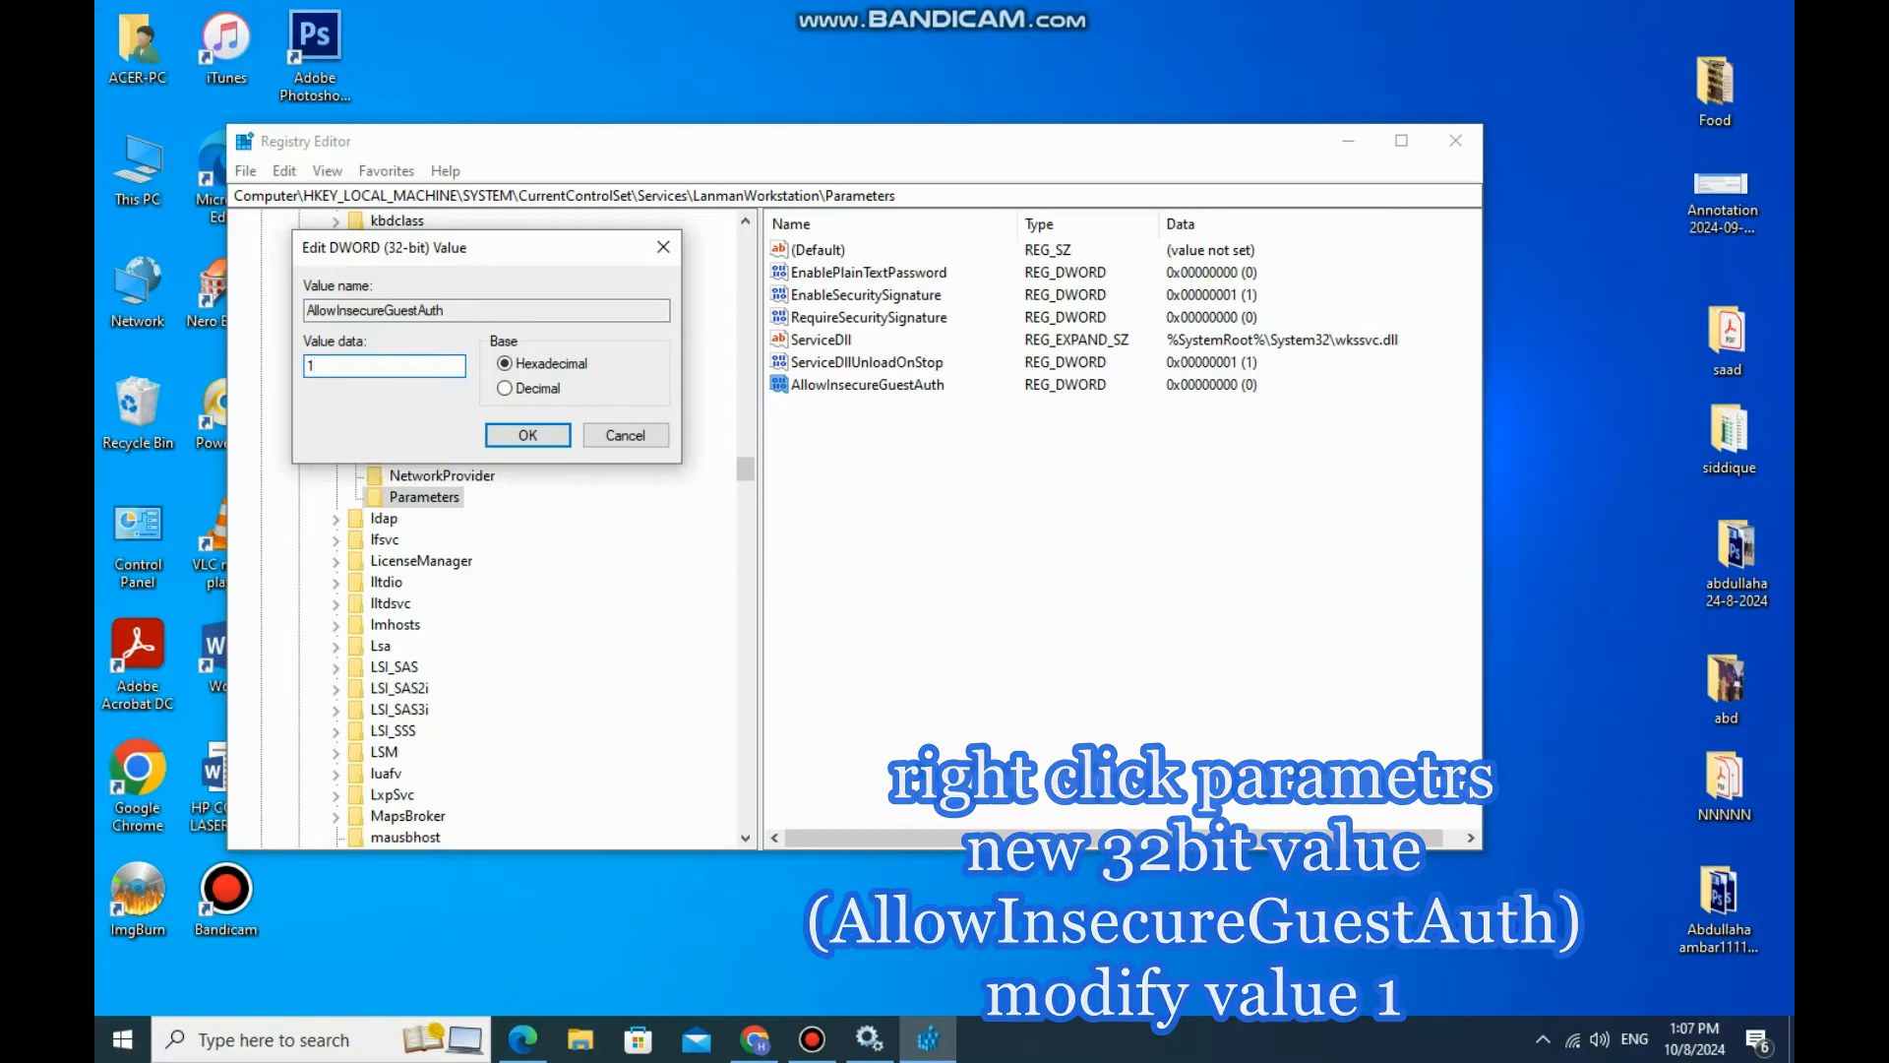
left_click(527, 435)
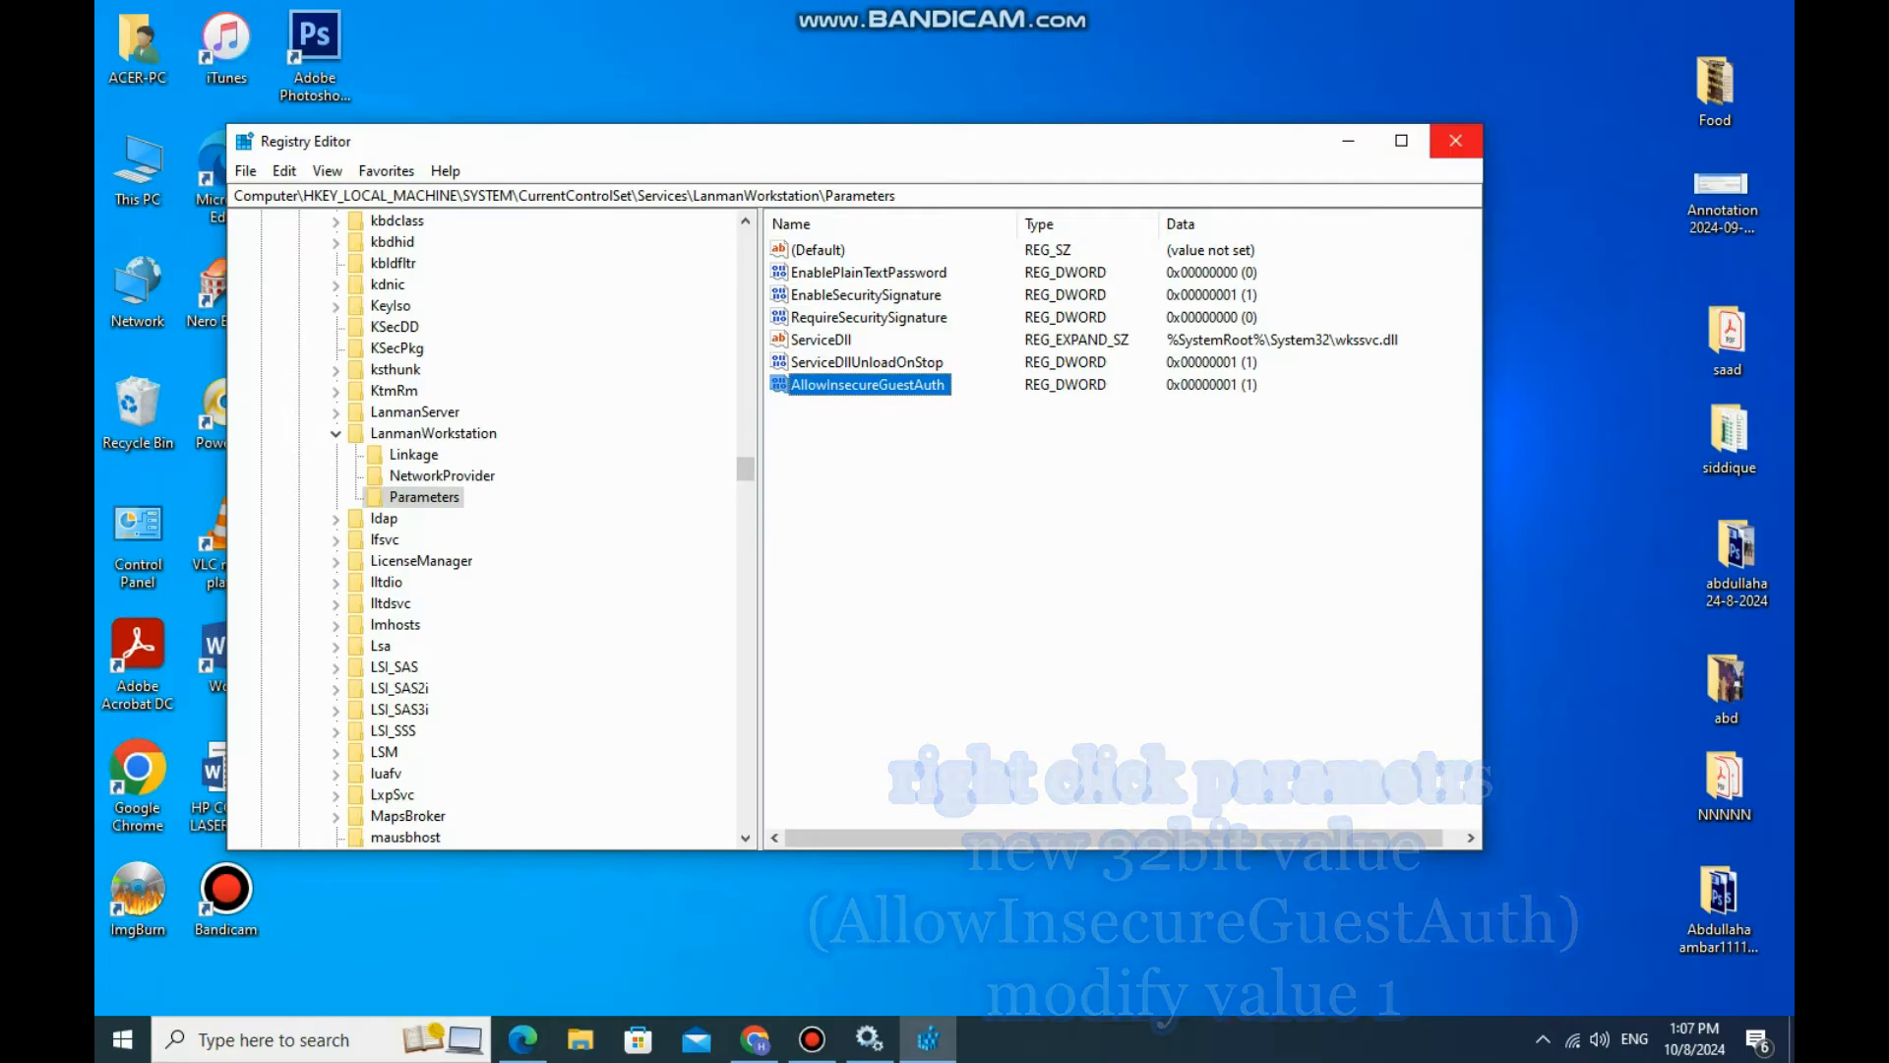
left_click(1455, 139)
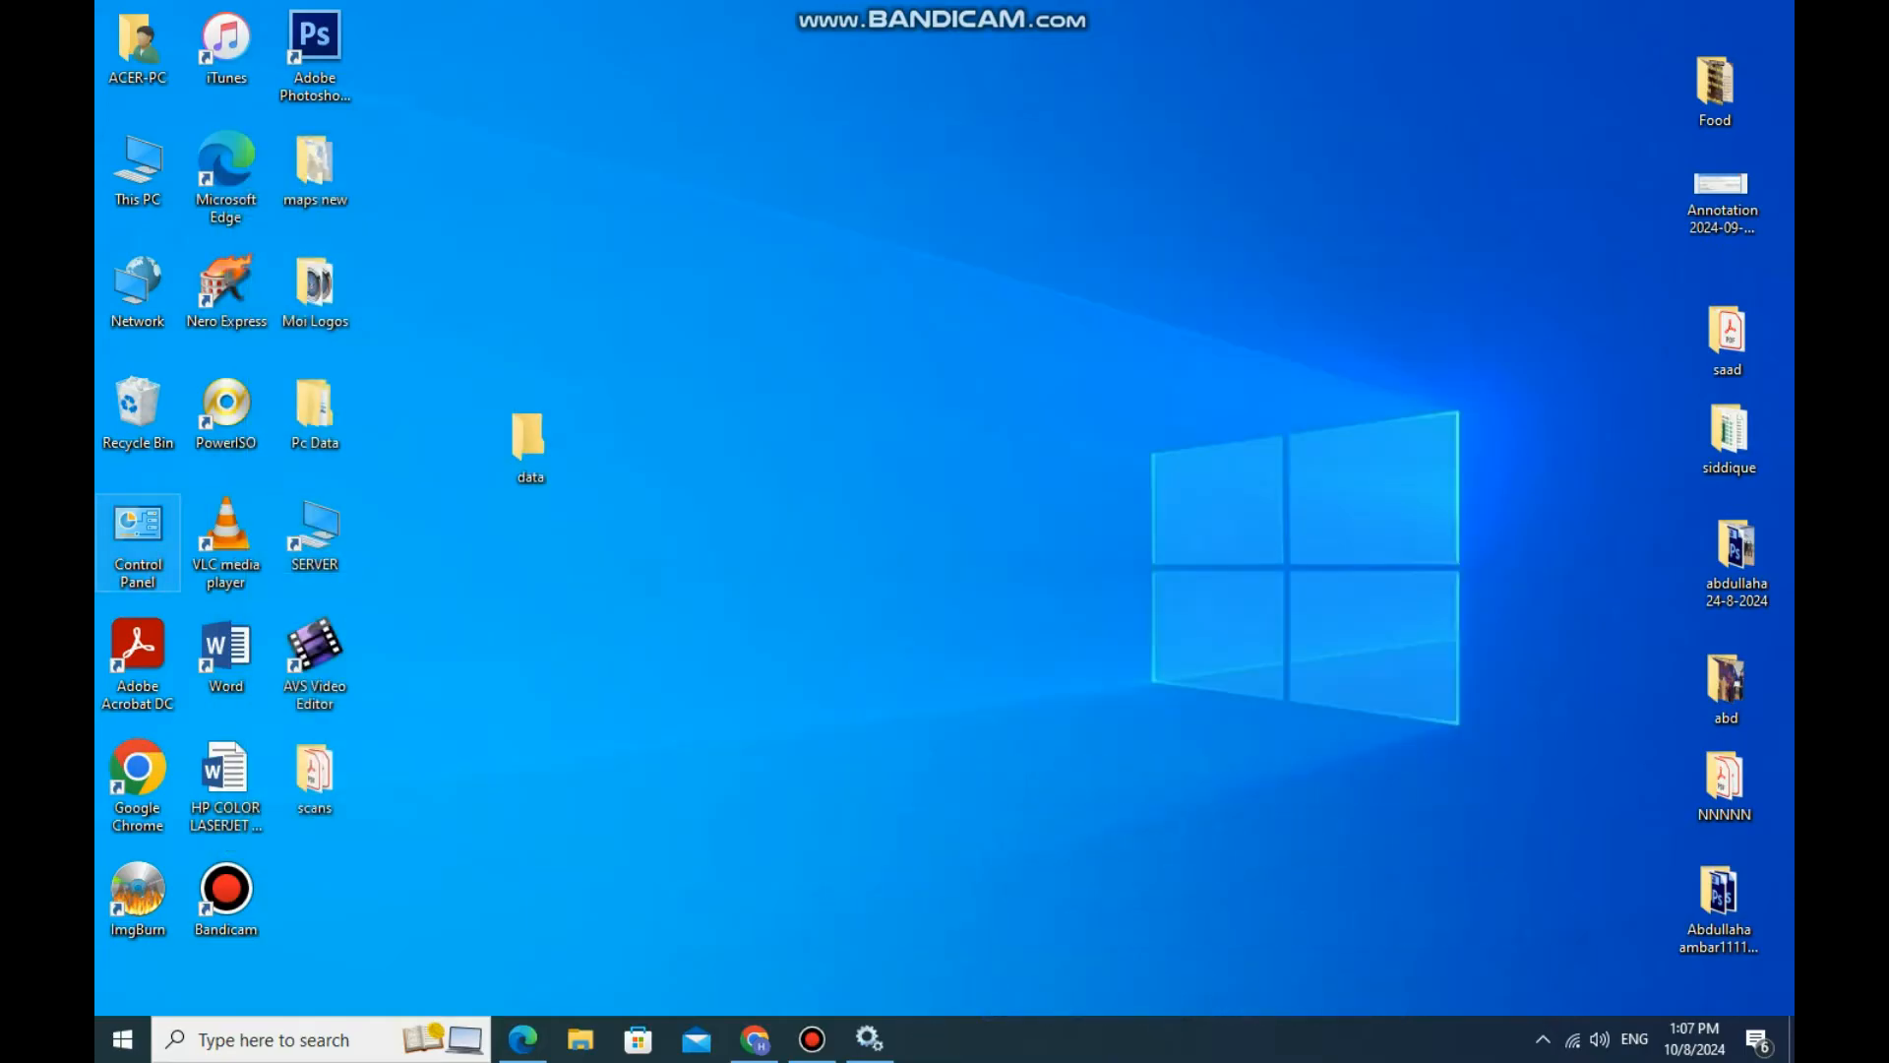
Step: Open Control Panel in Category view, bring up the Windows features list from Programs, and maximize it
double_click(138, 532)
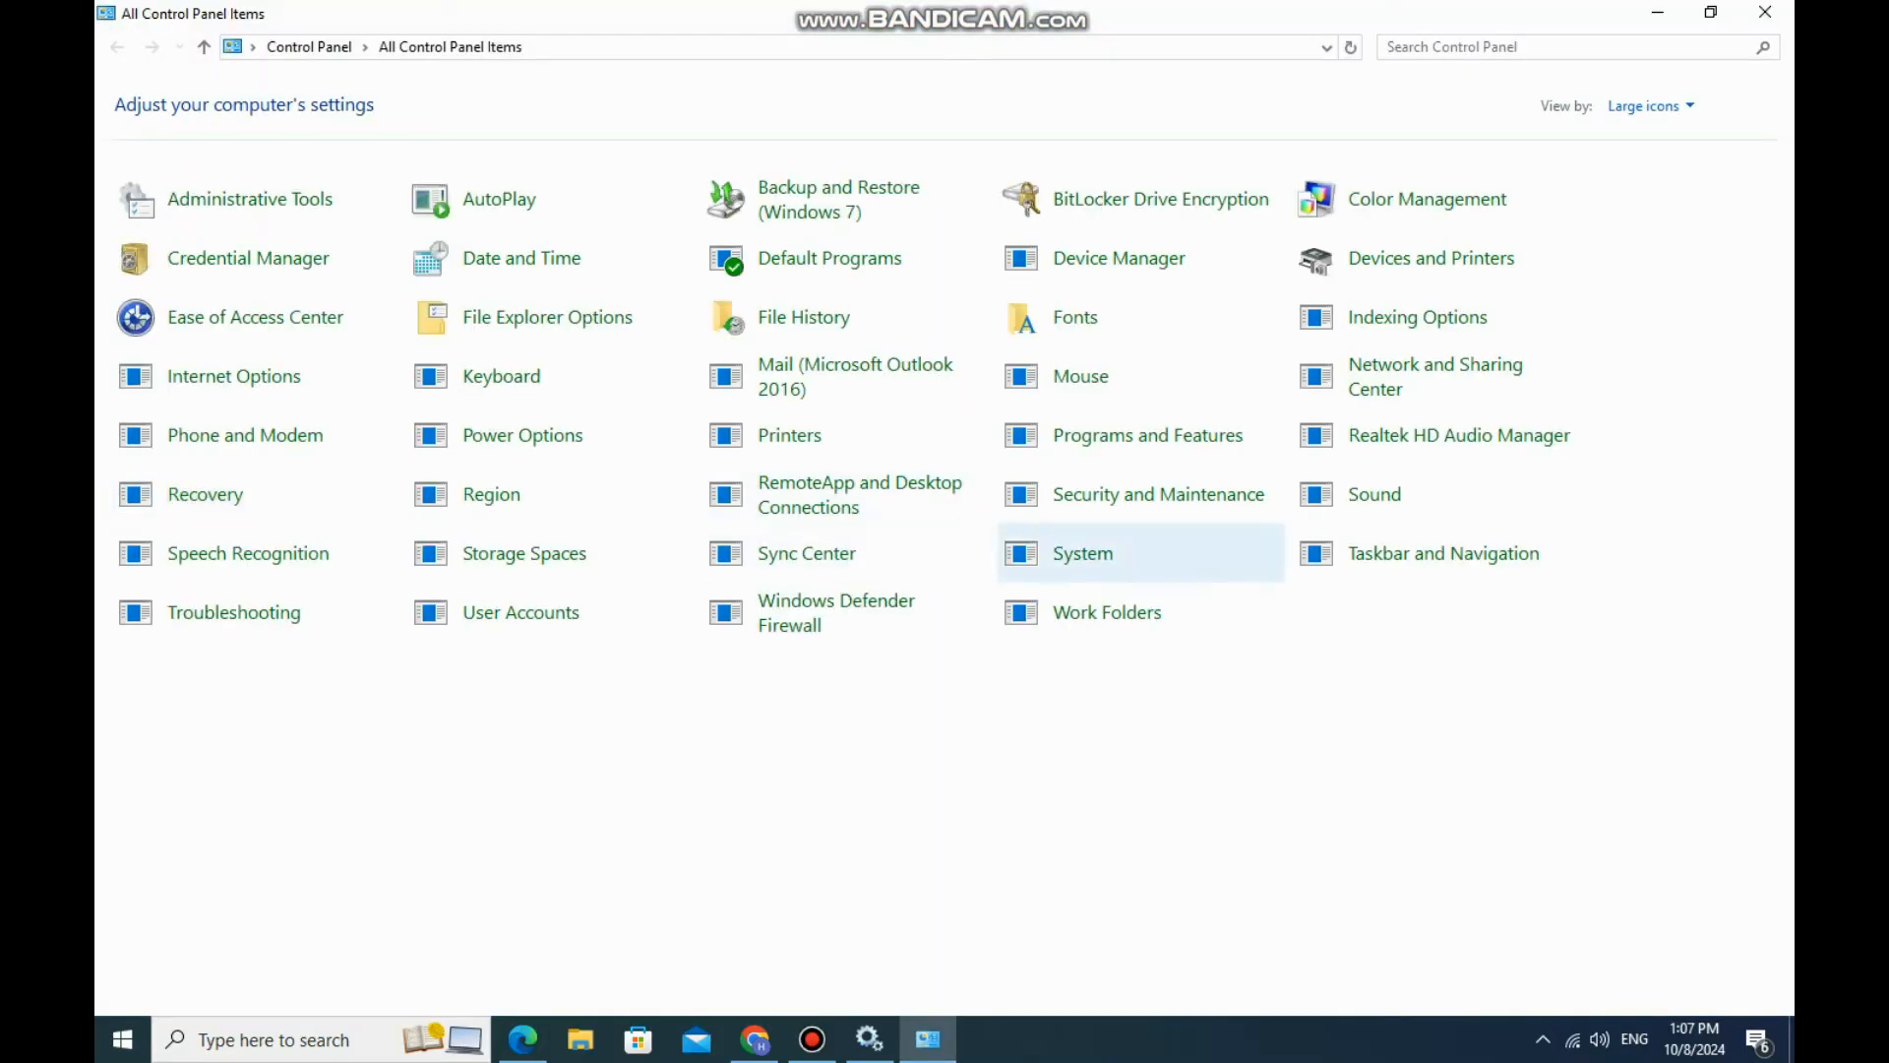
left_click(1652, 106)
left_click(1640, 131)
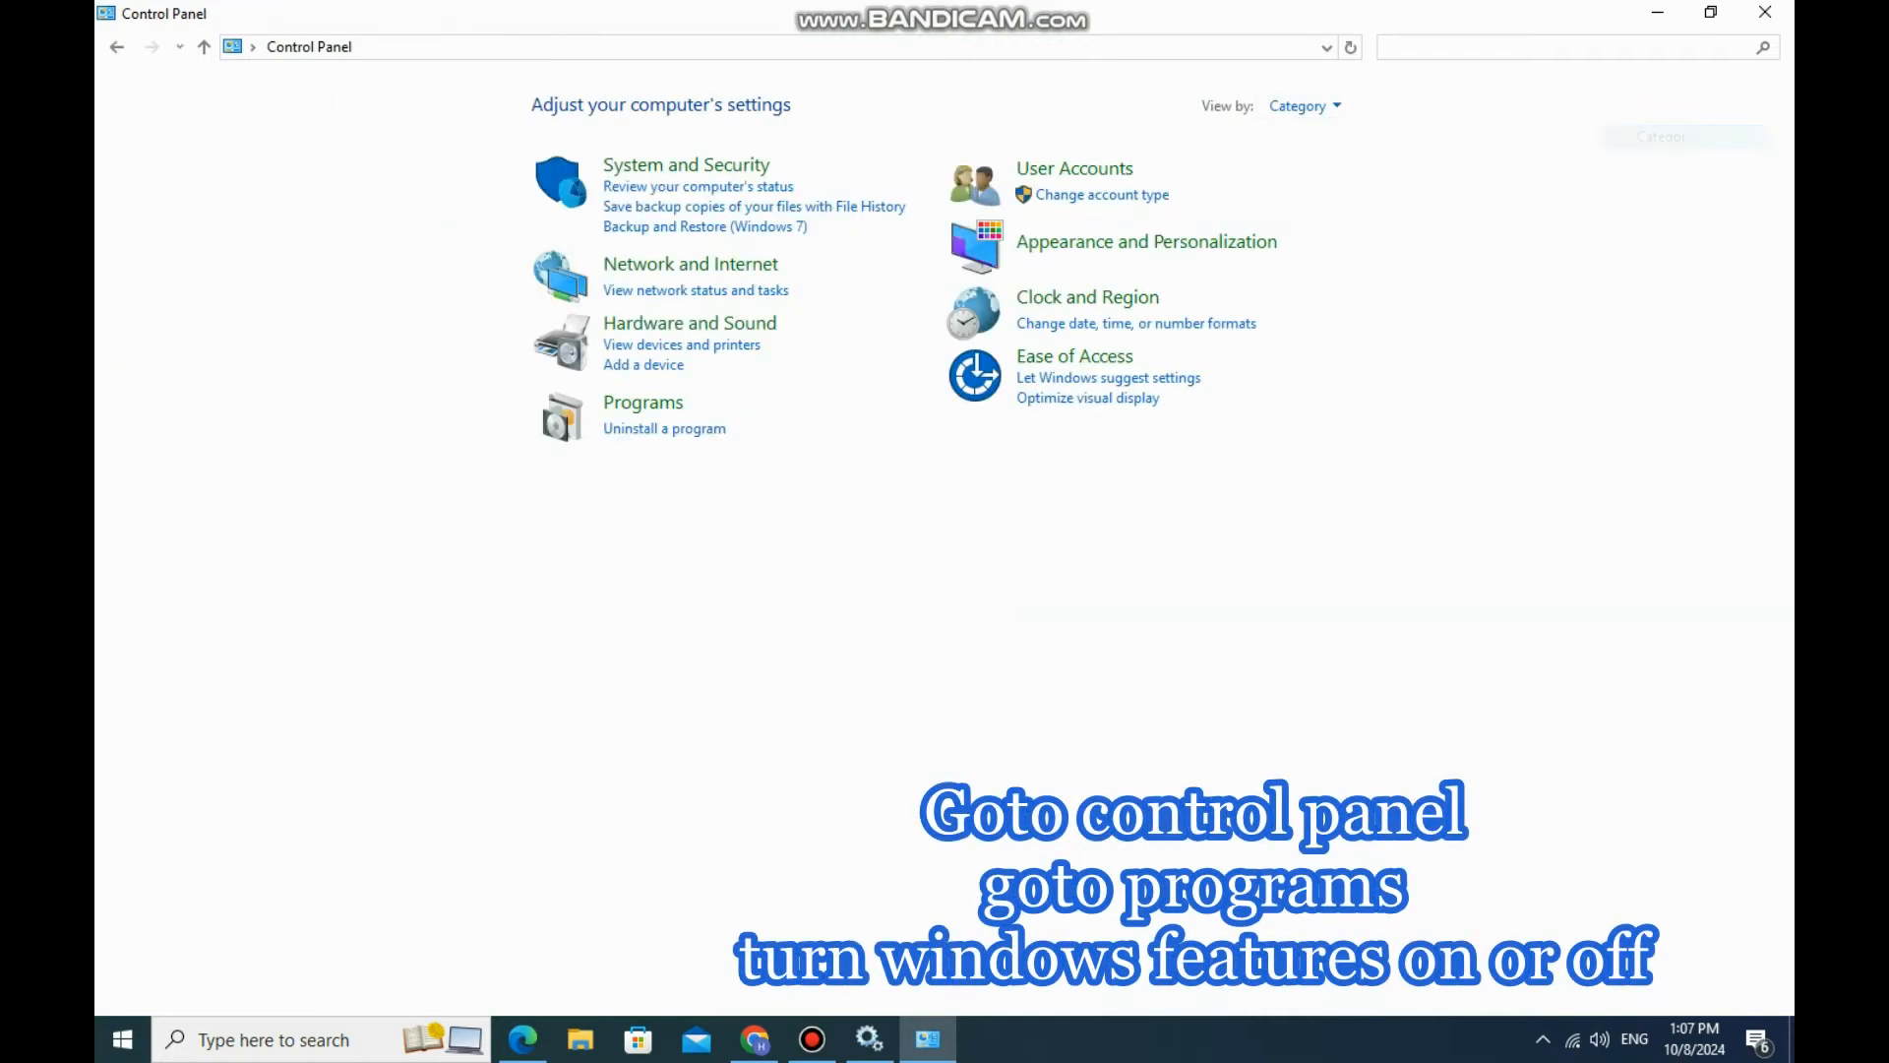
left_click(643, 403)
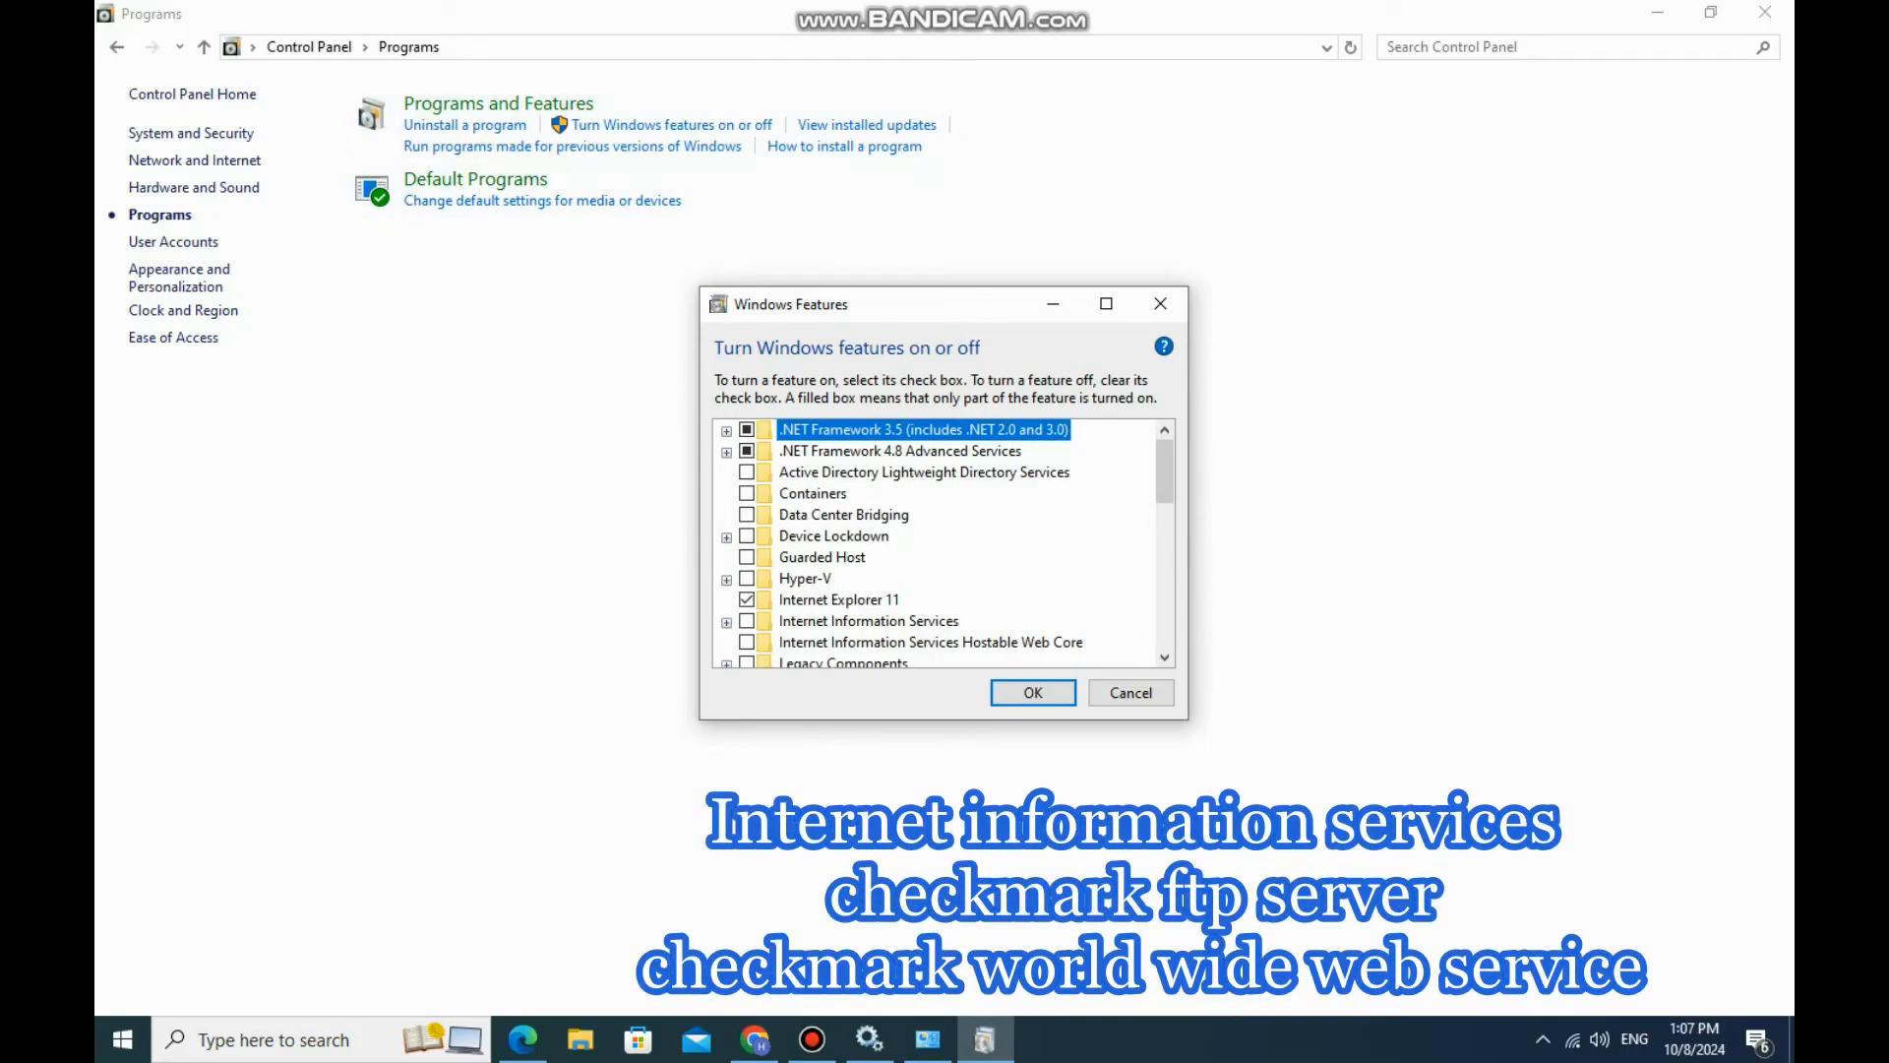
left_click(1106, 303)
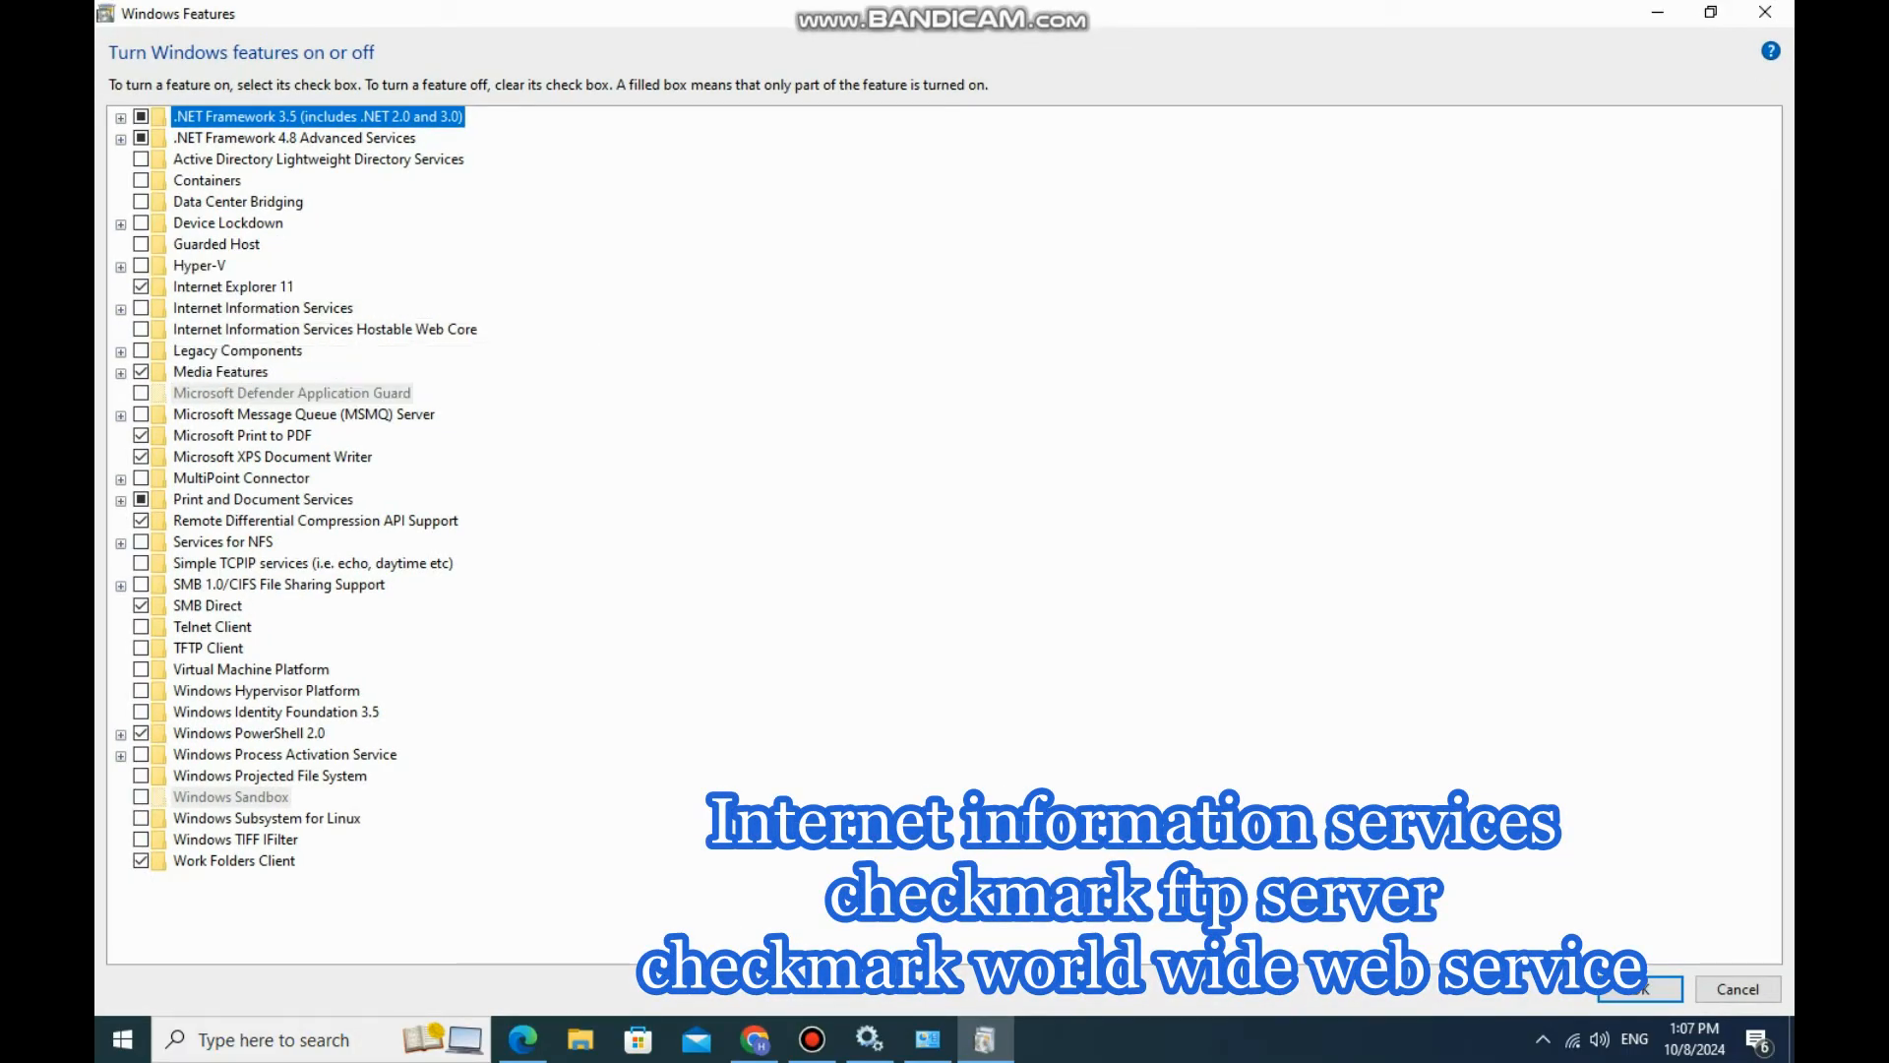
Step: Expand Internet Information Services and enable its FTP Server and World Wide Web Services features
left_click(120, 309)
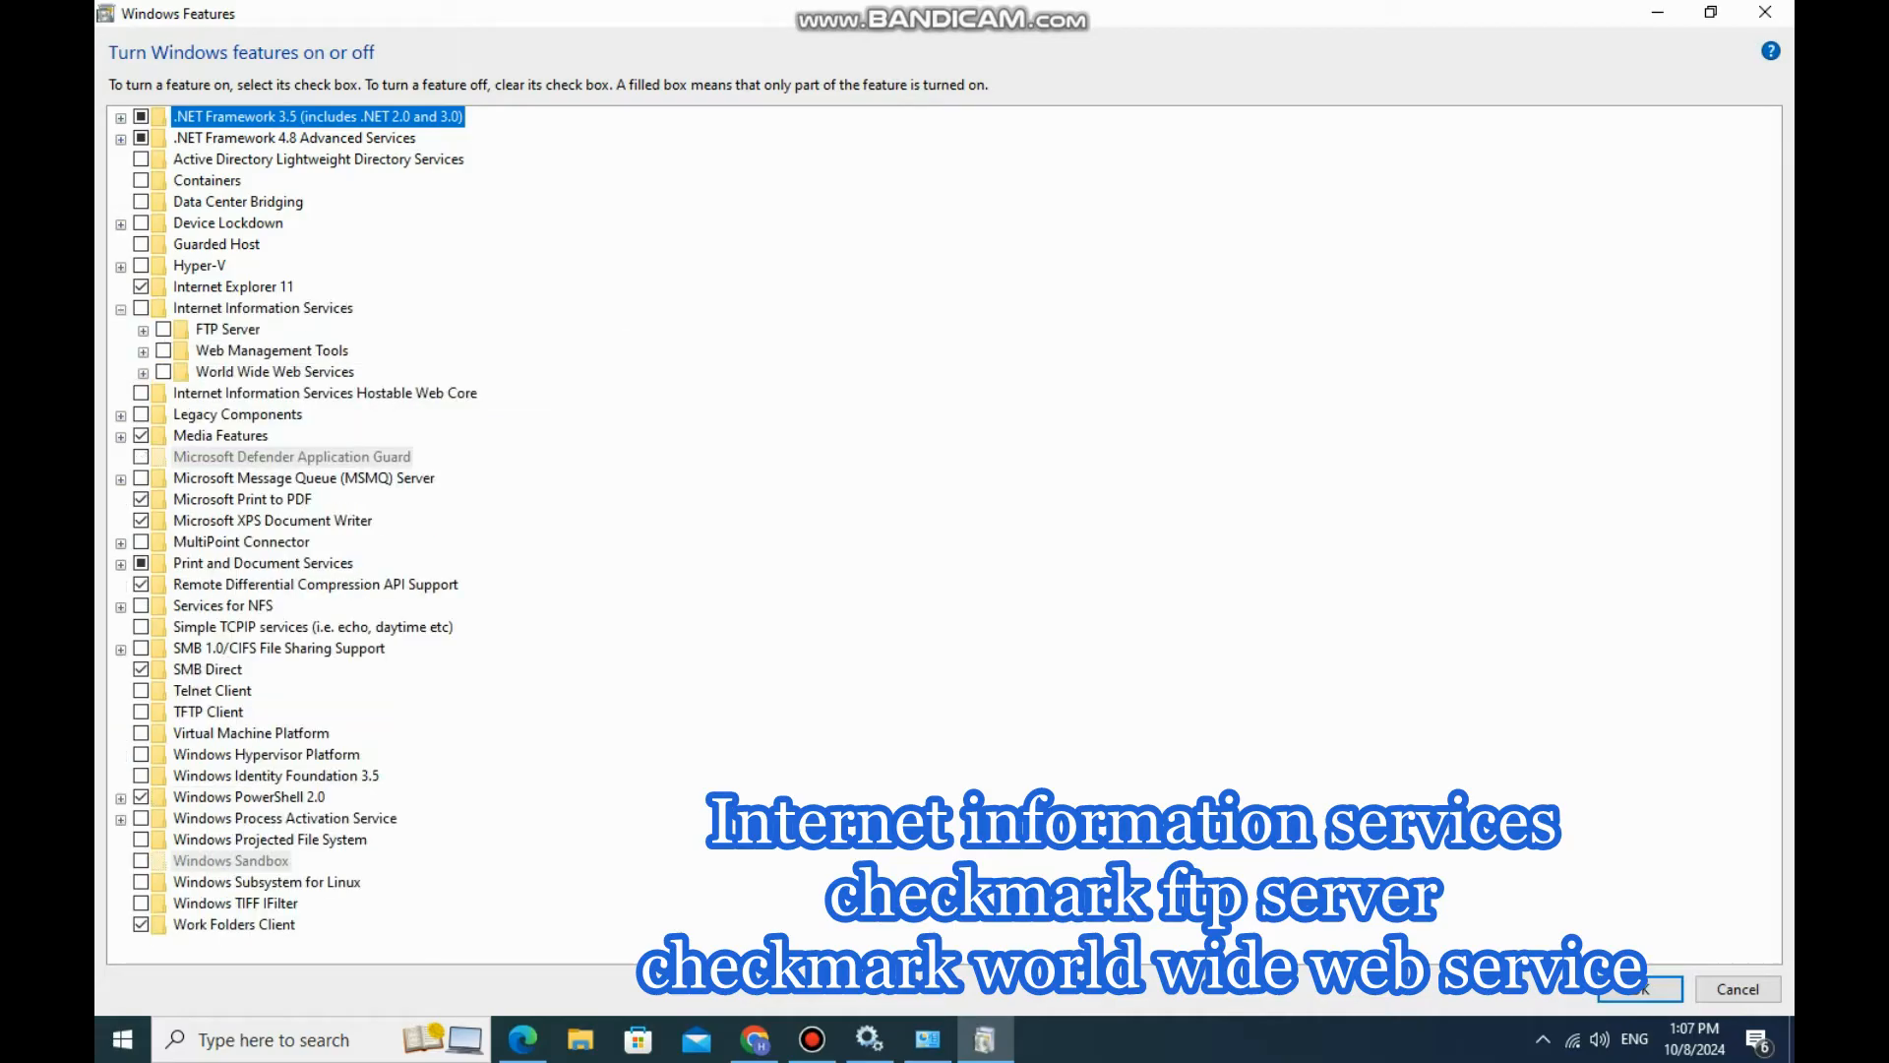
left_click(163, 329)
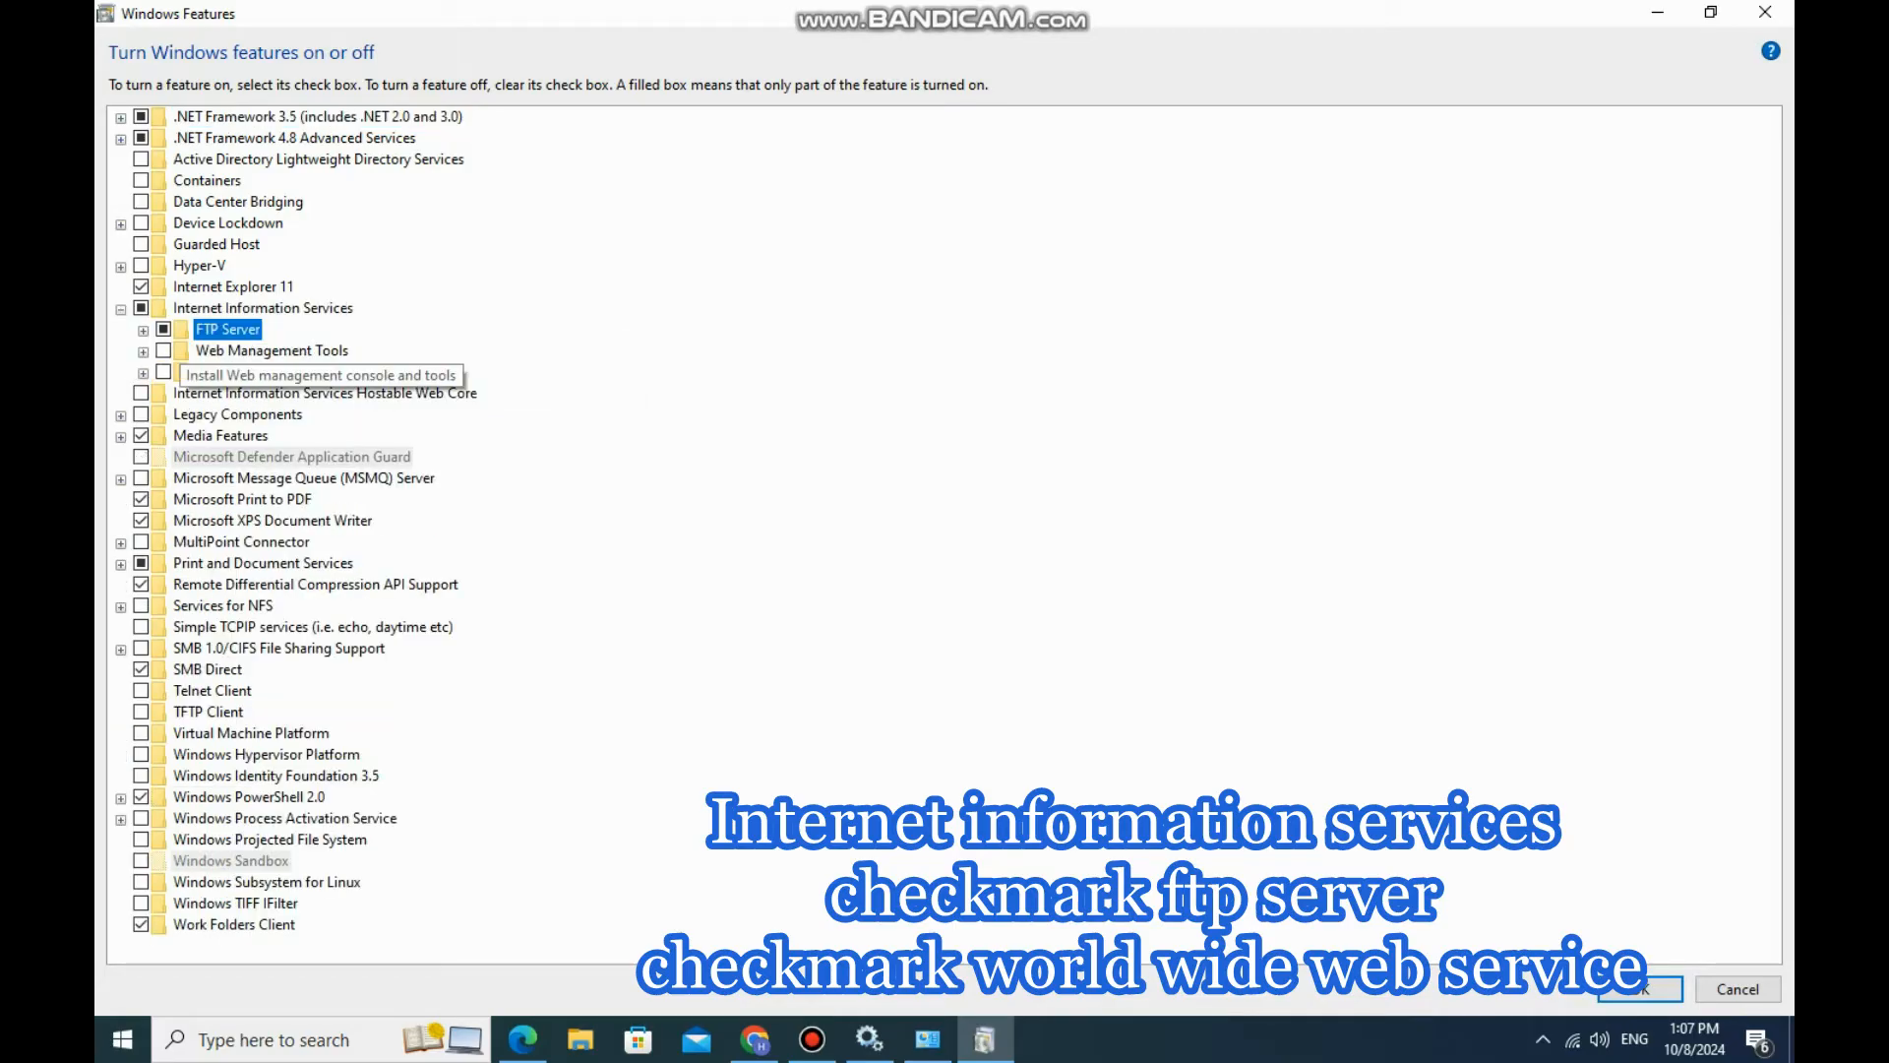
left_click(163, 372)
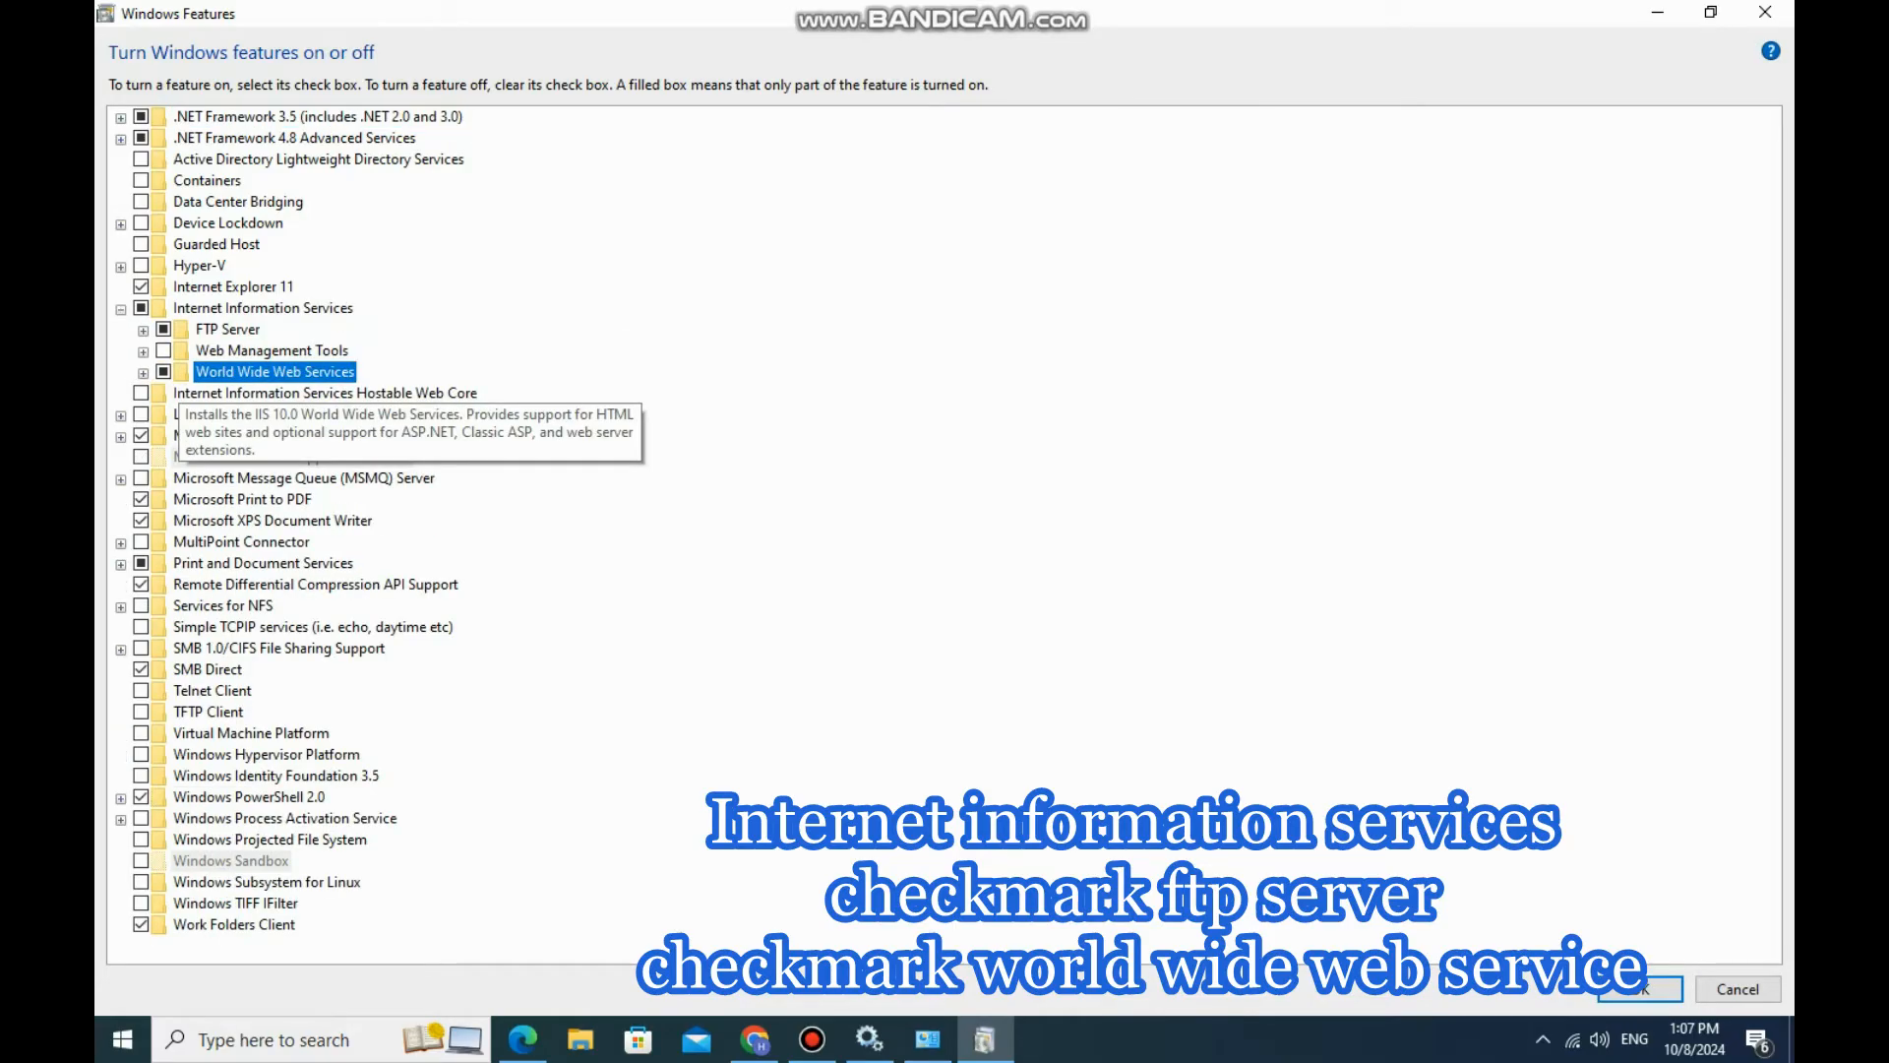
left_click(185, 353)
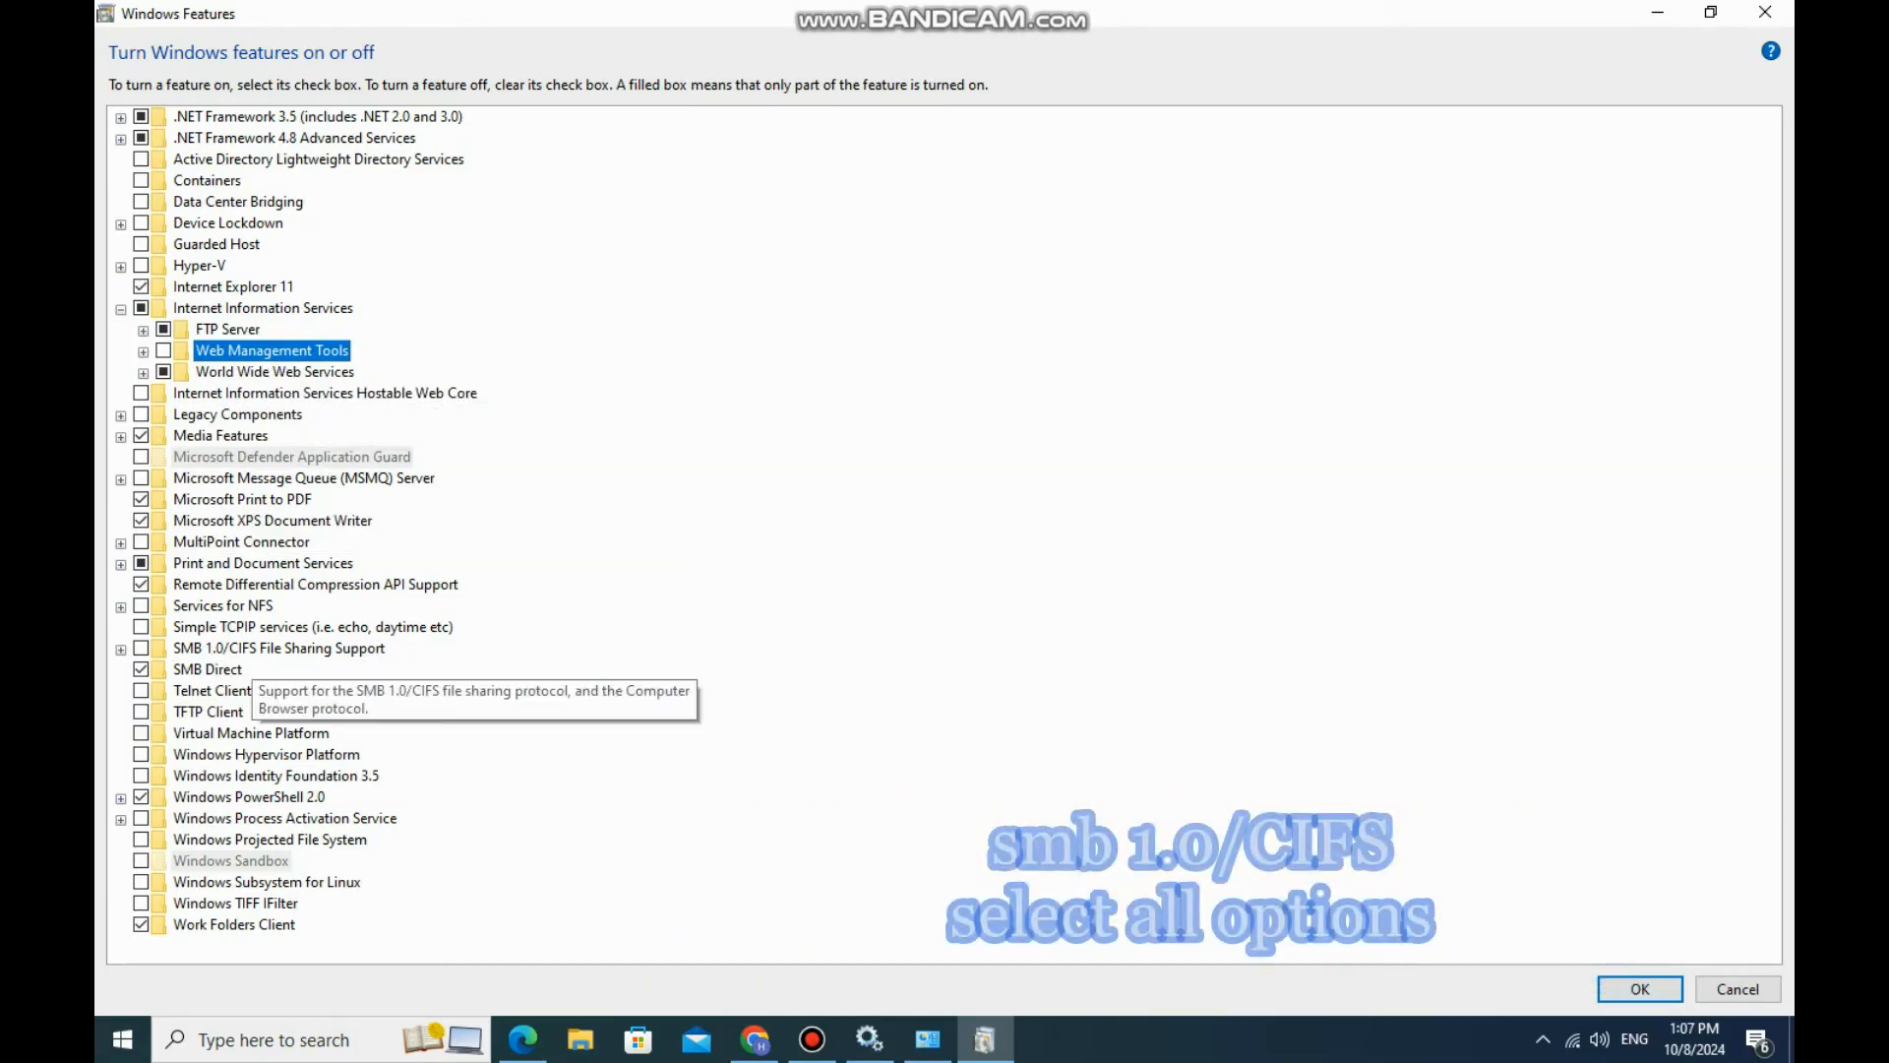
Step: Enable SMB 1.0/CIFS Automatic Removal, Client, and Server under SMB 1.0/CIFS File Sharing Support, and apply the Windows feature changes
left_click(121, 650)
left_click(139, 650)
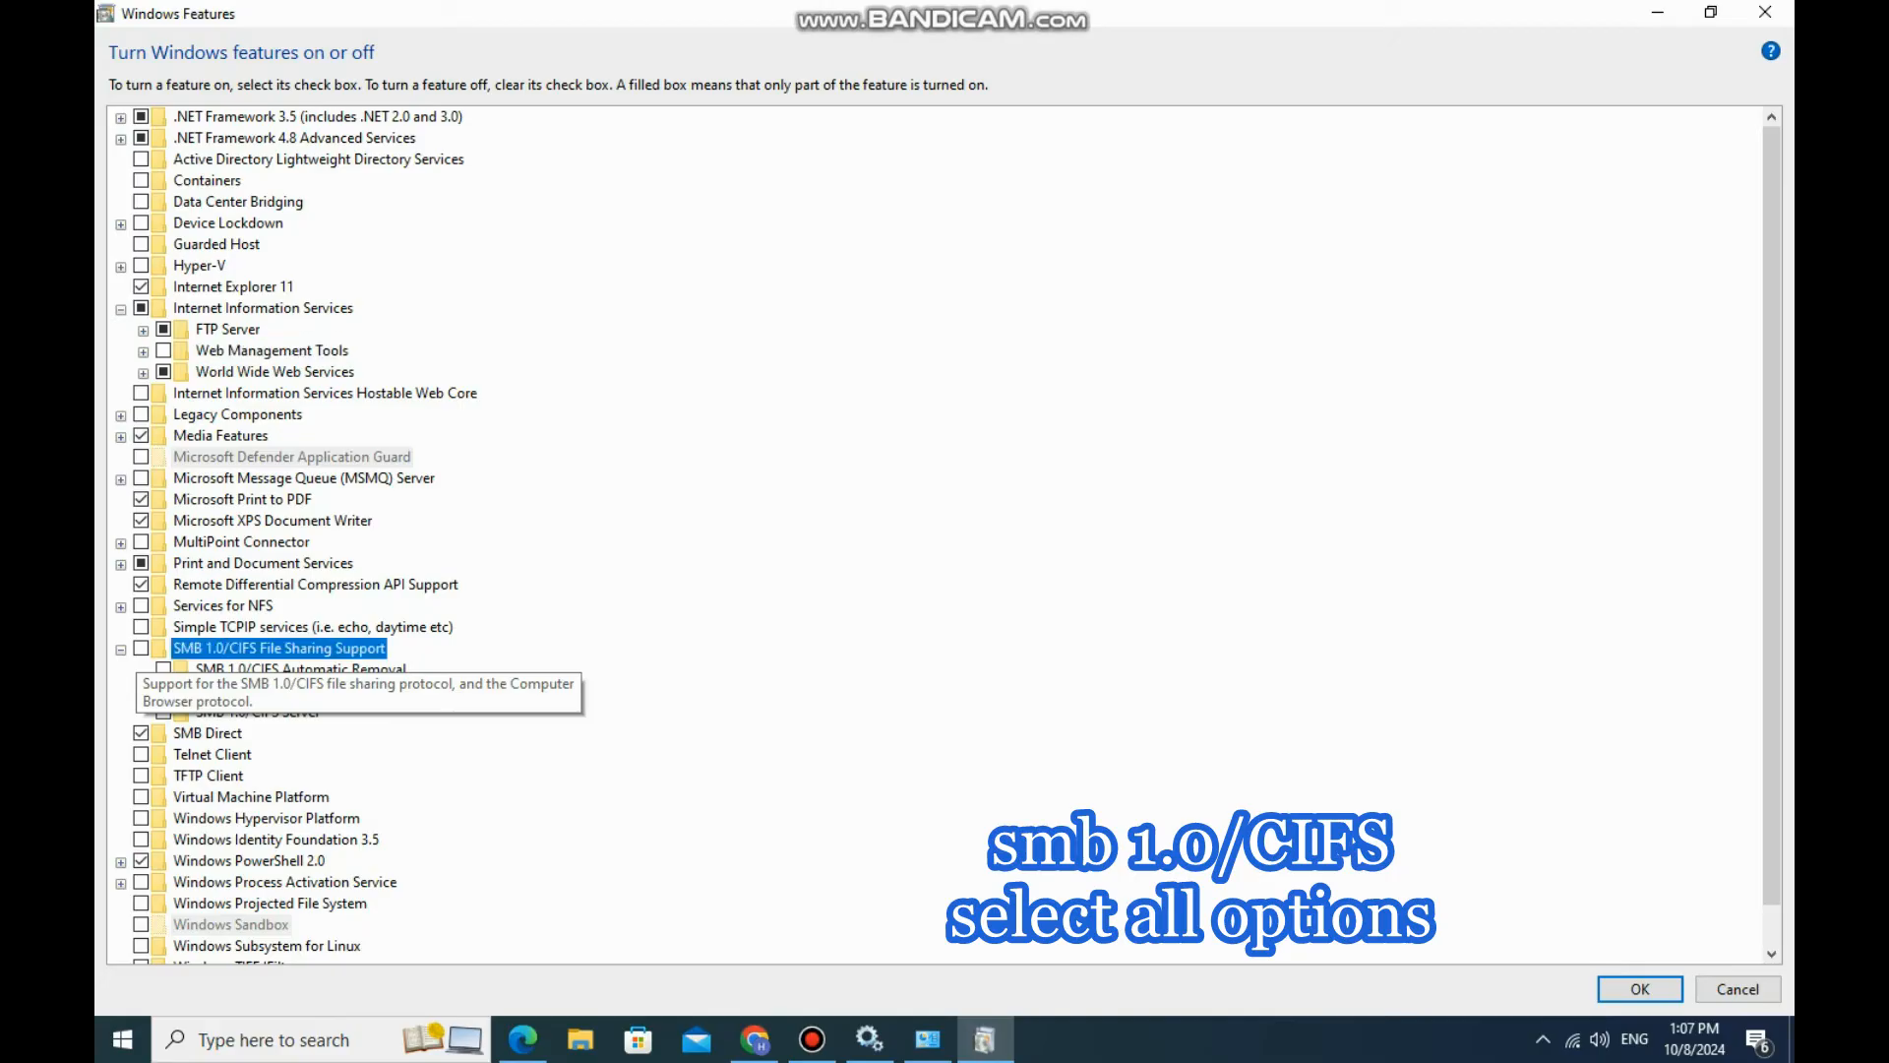
left_click(164, 669)
left_click(163, 691)
left_click(164, 711)
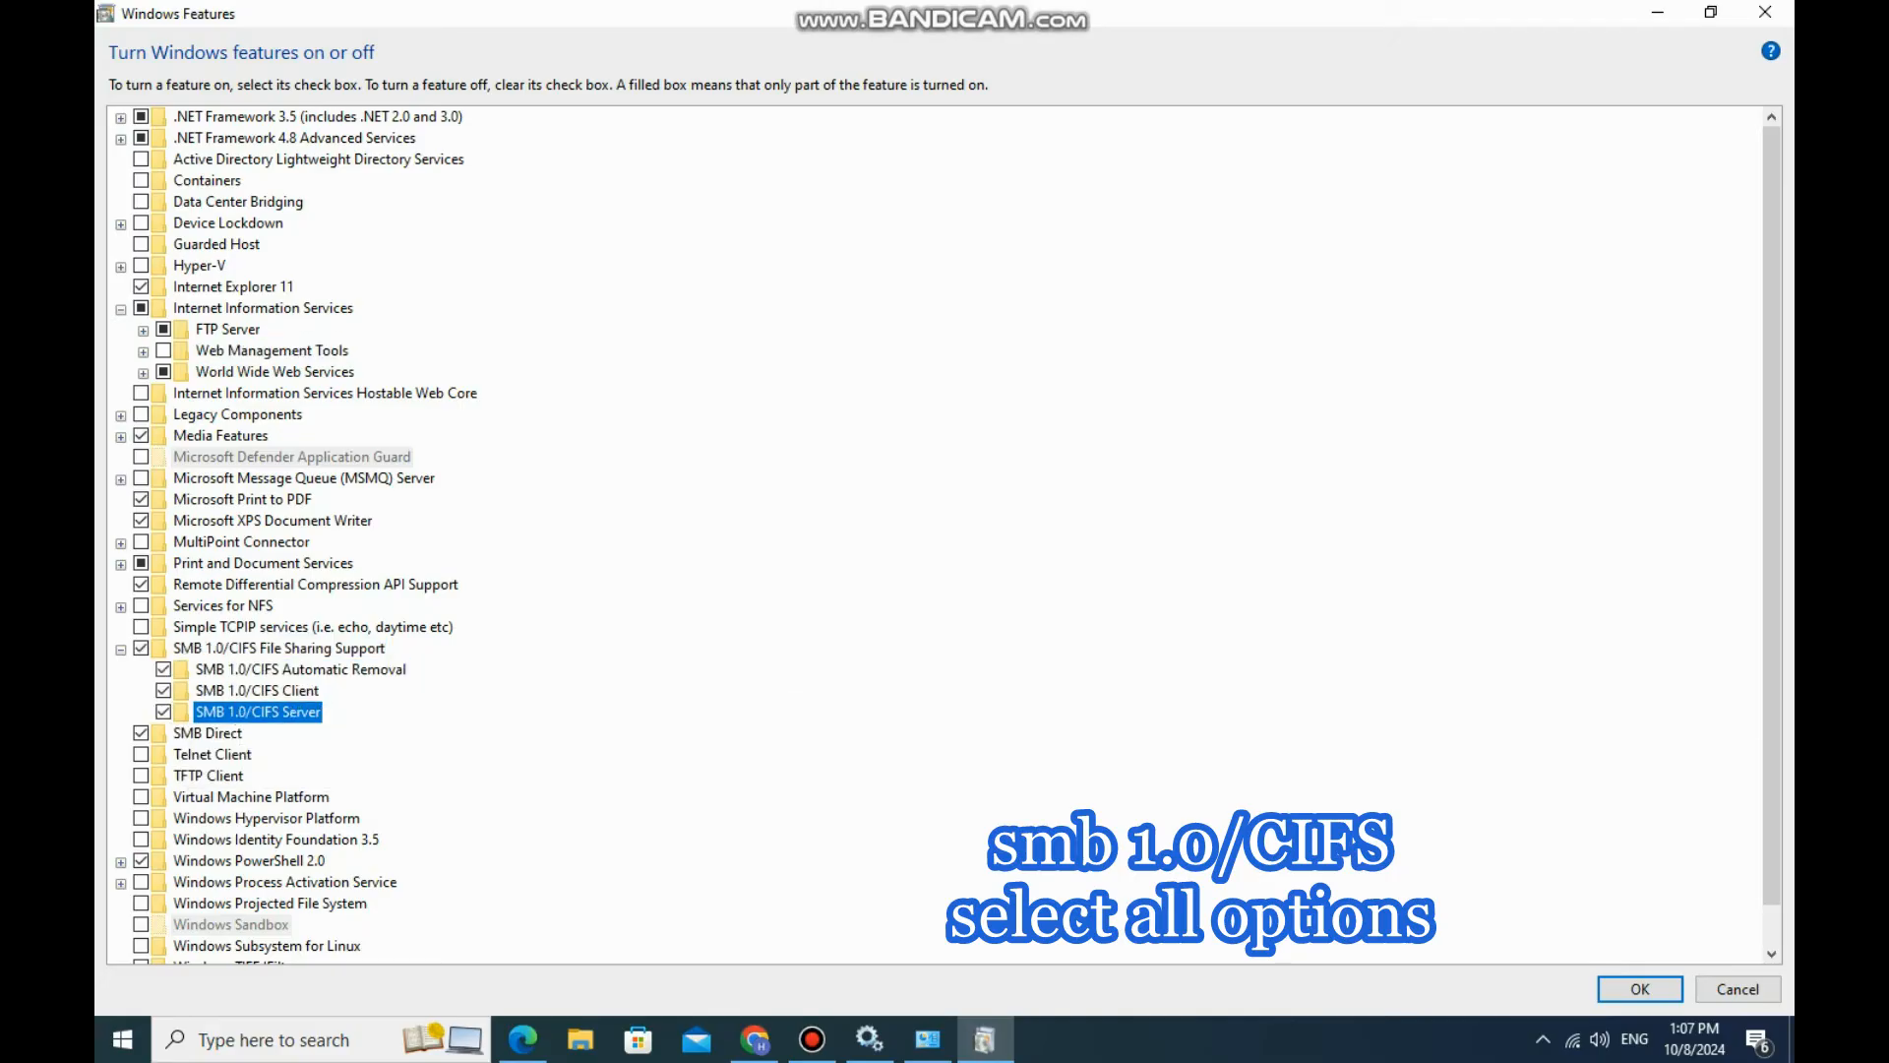
left_click(288, 354)
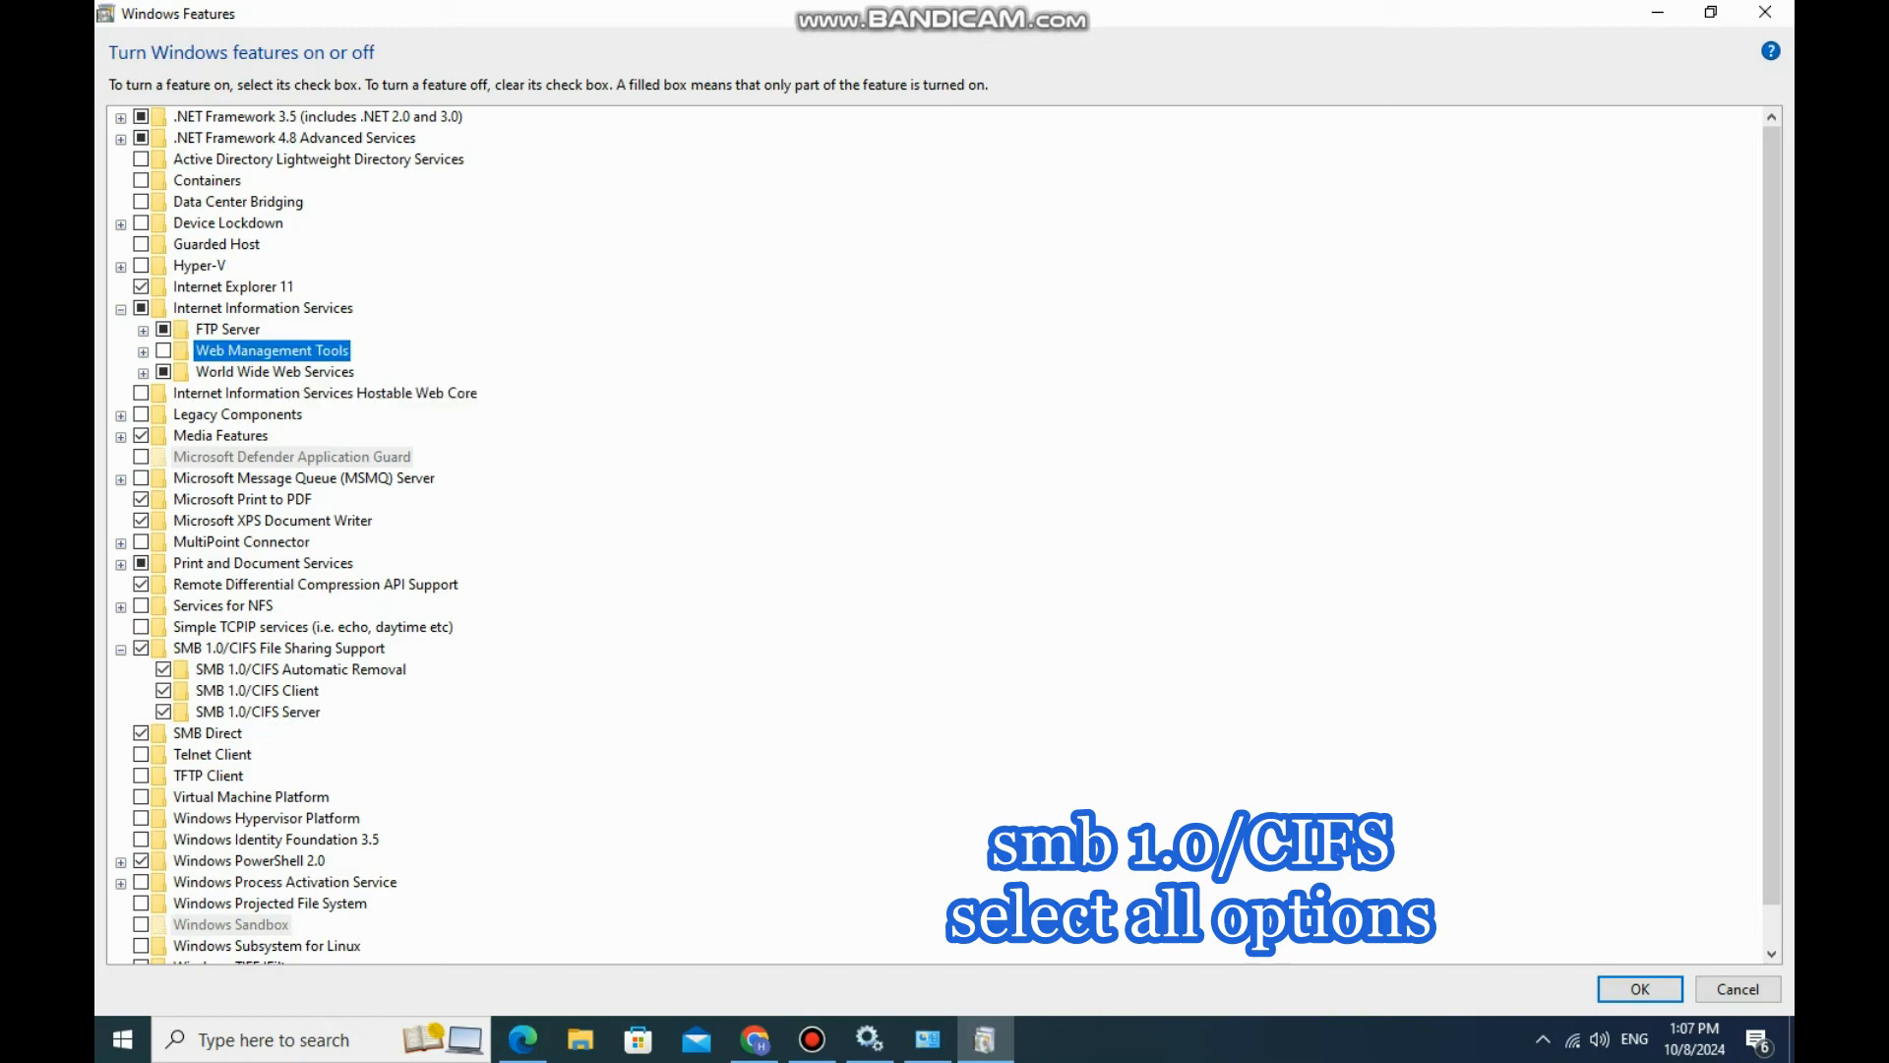
double_click(288, 354)
double_click(287, 354)
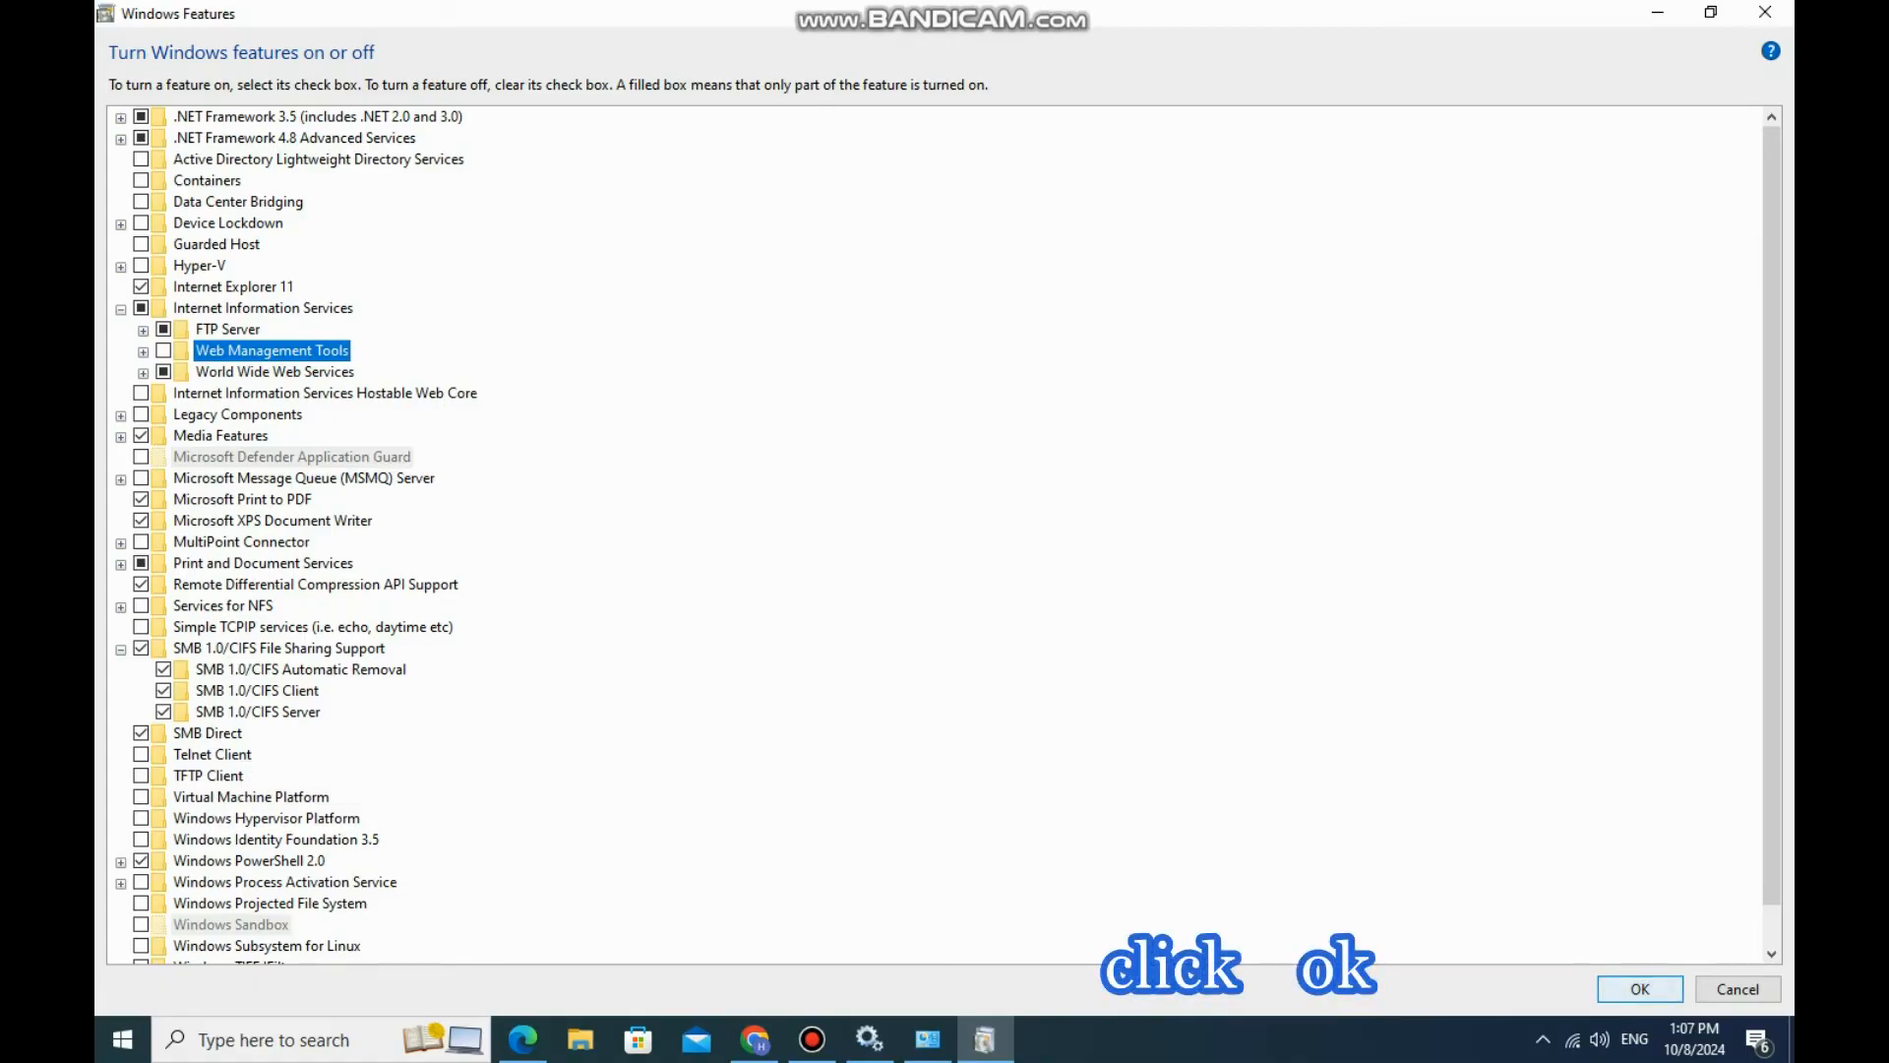
left_click(1640, 989)
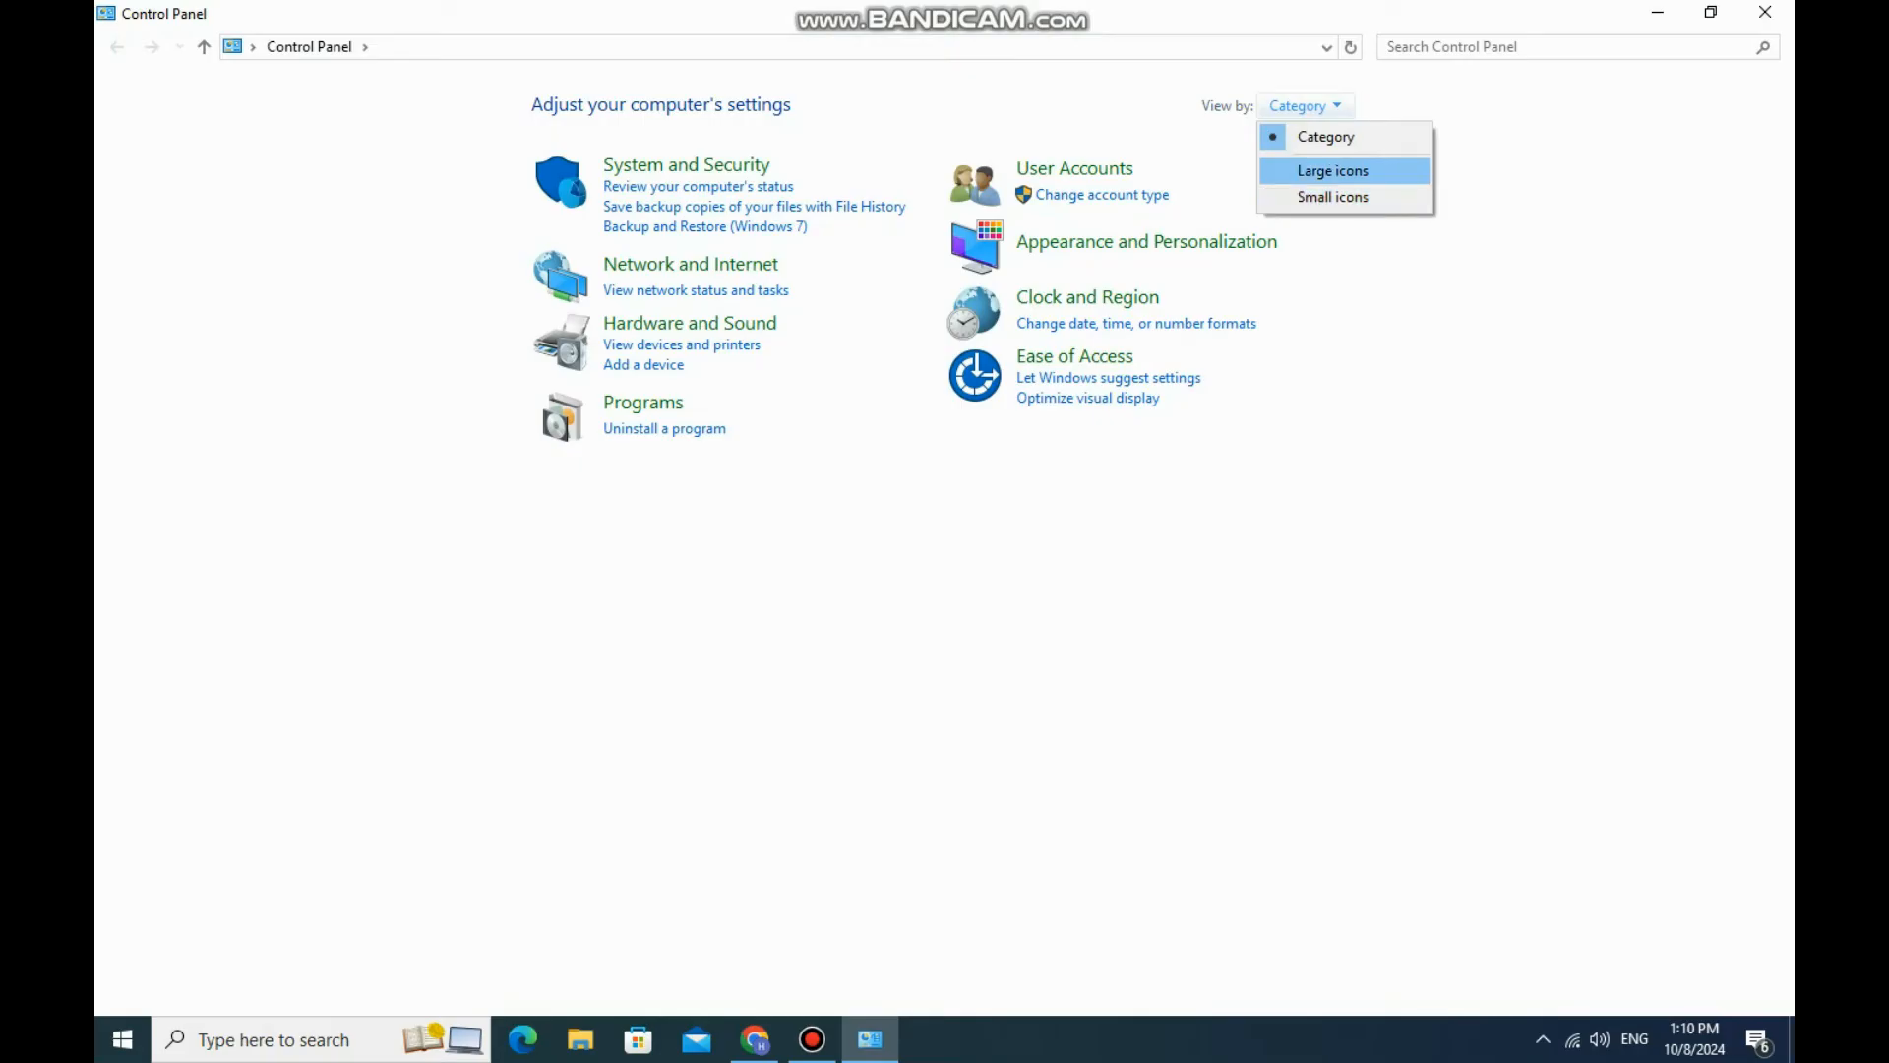
Step: Show Control Panel as large icons and turn off Windows Defender Firewall for both private and public networks
left_click(1333, 170)
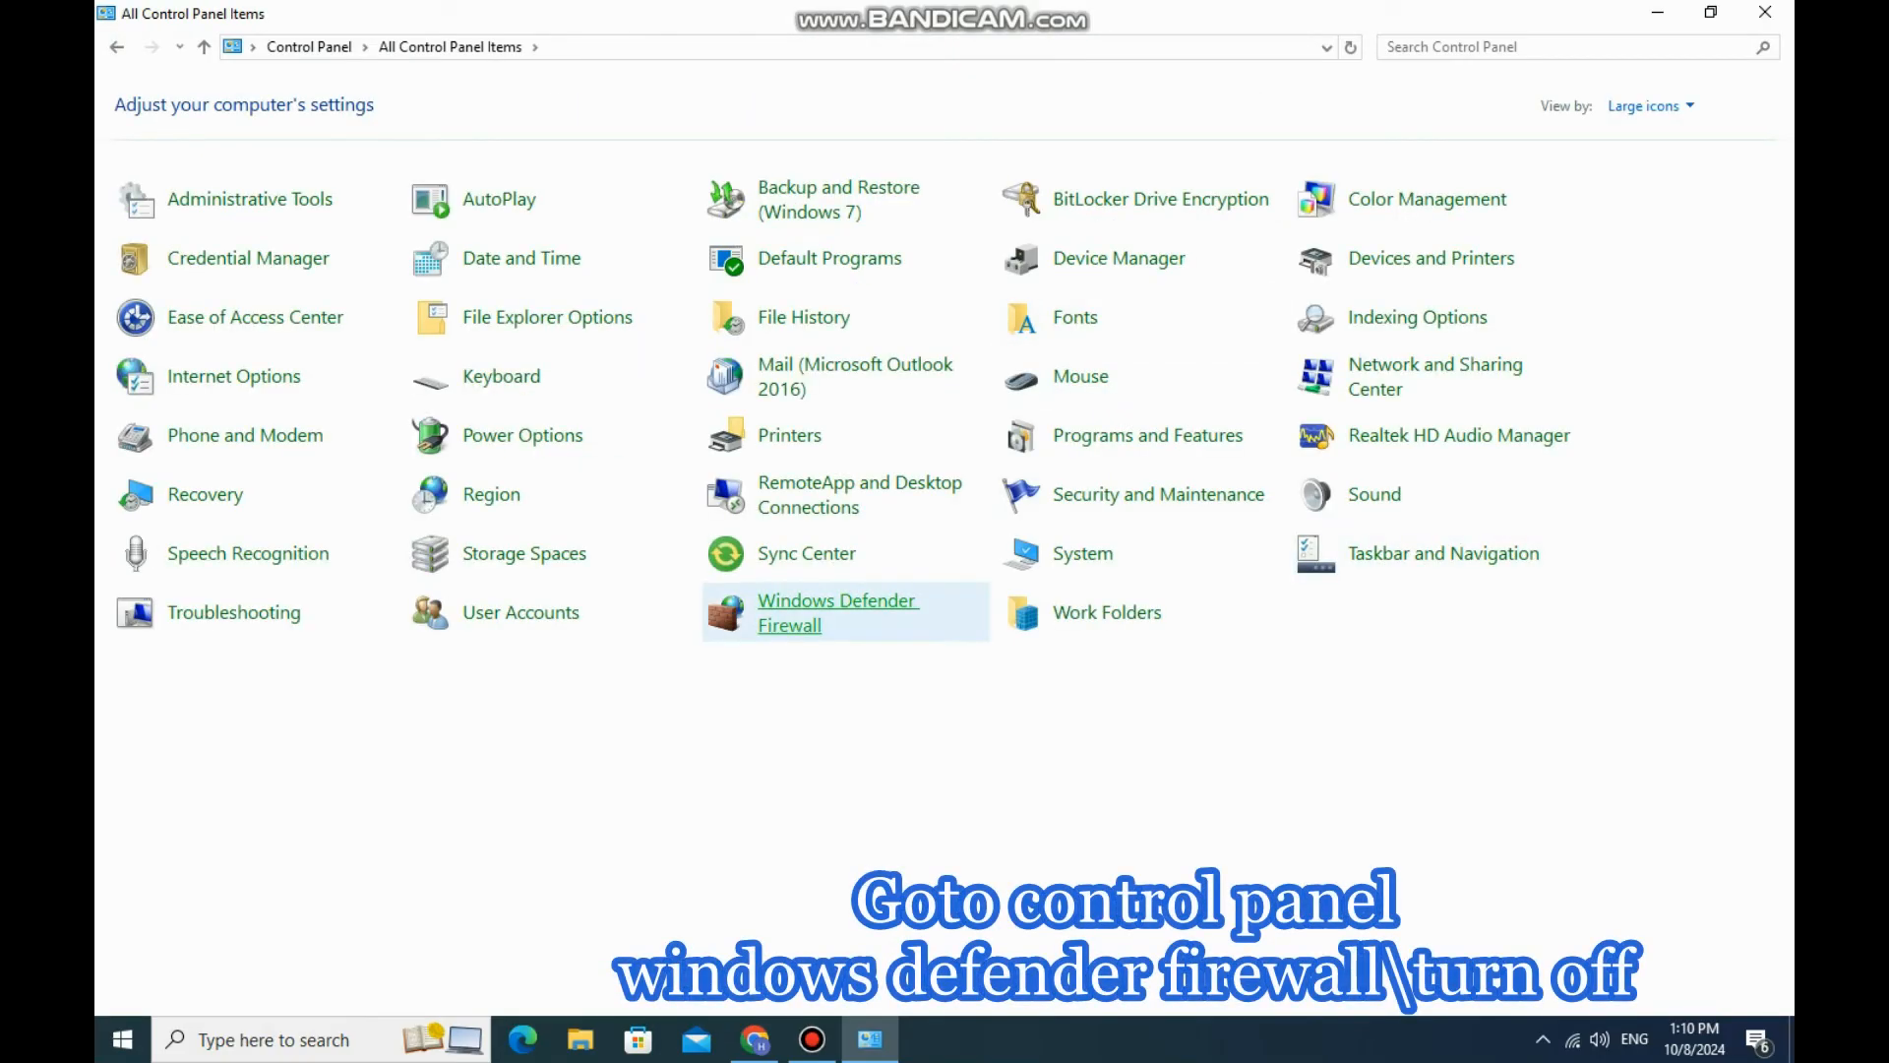
left_click(836, 603)
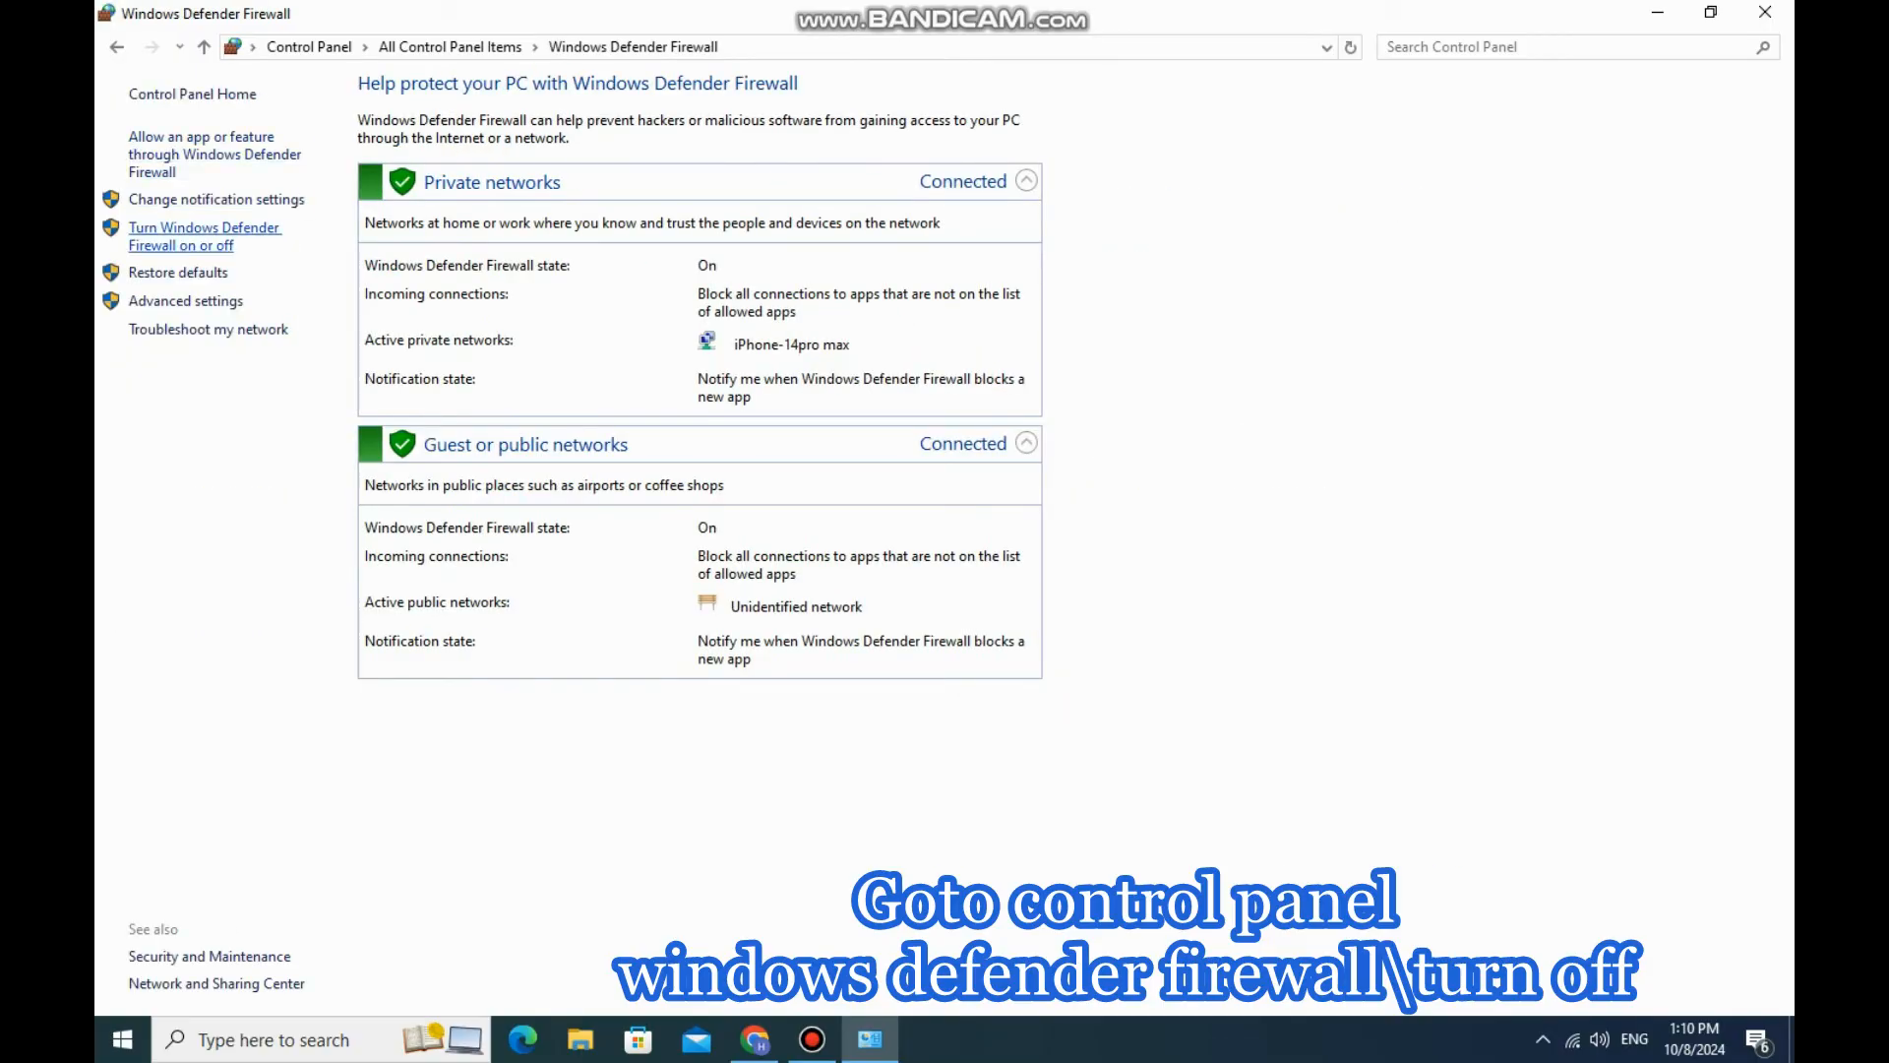
left_click(205, 229)
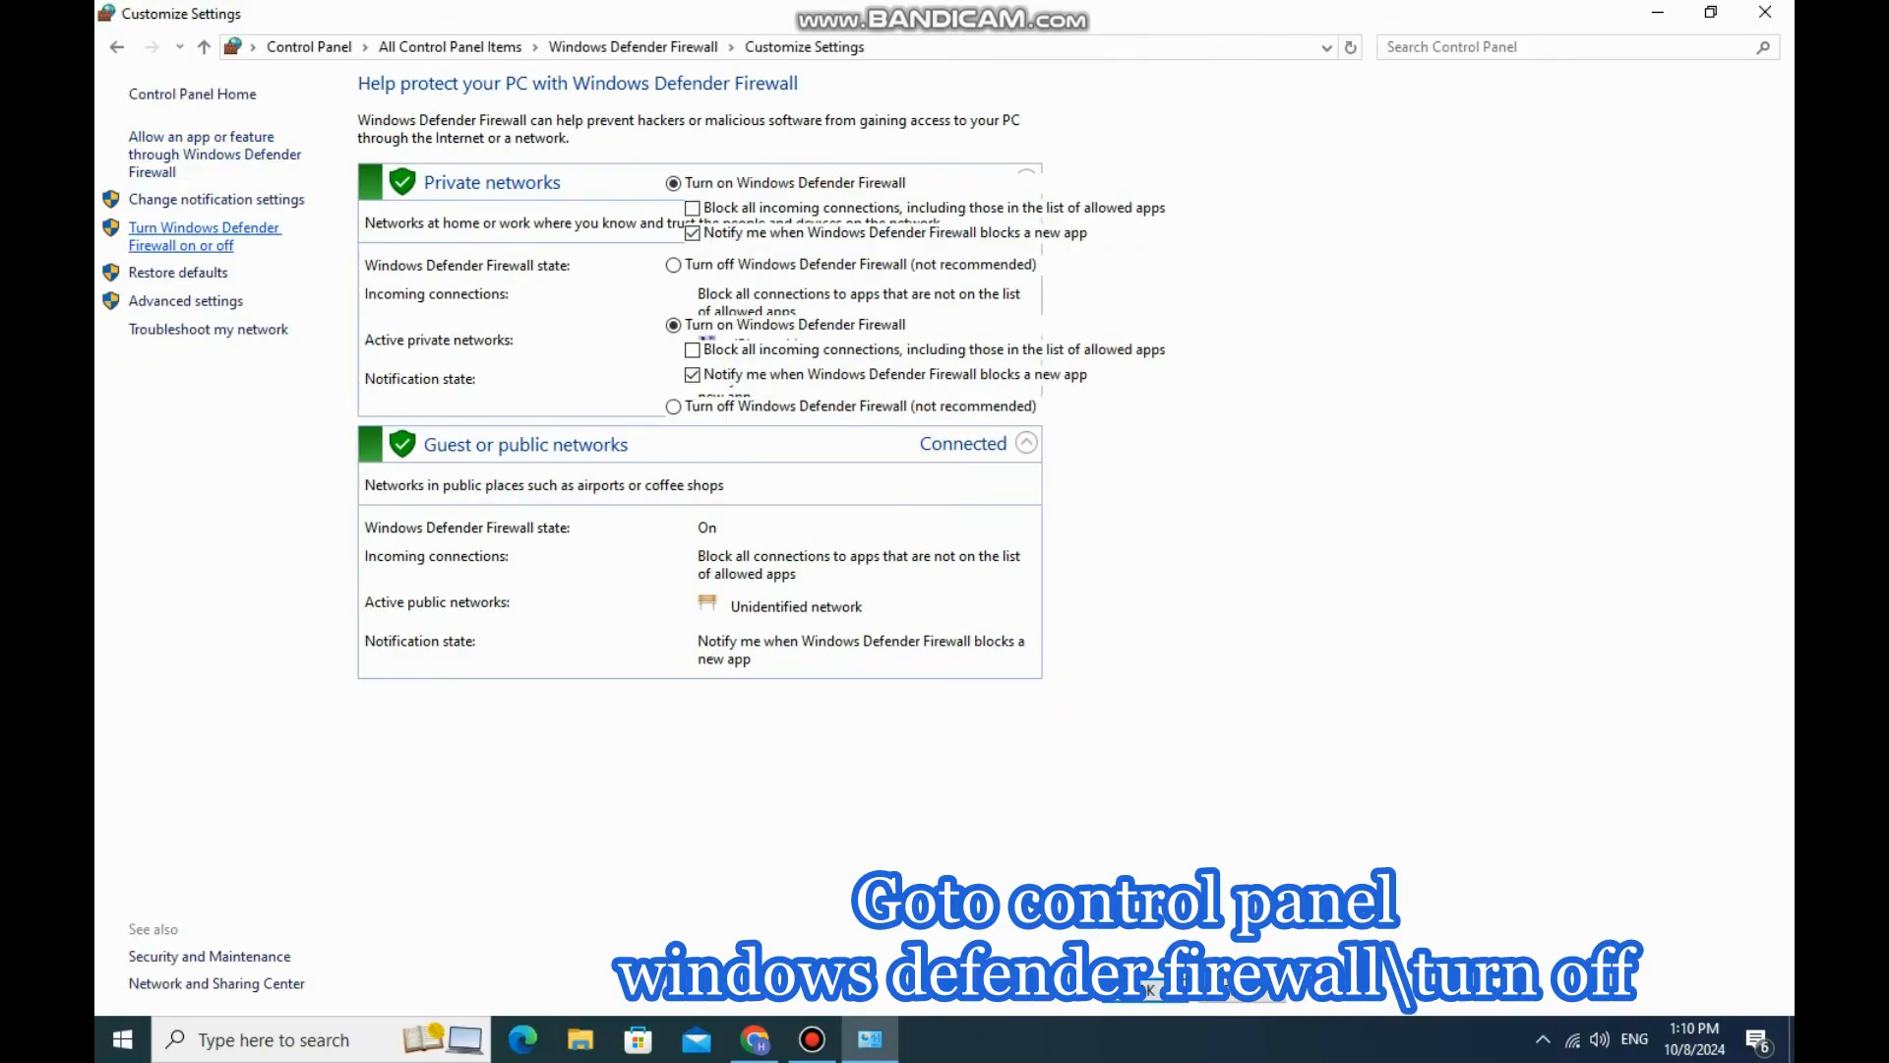
left_click(674, 265)
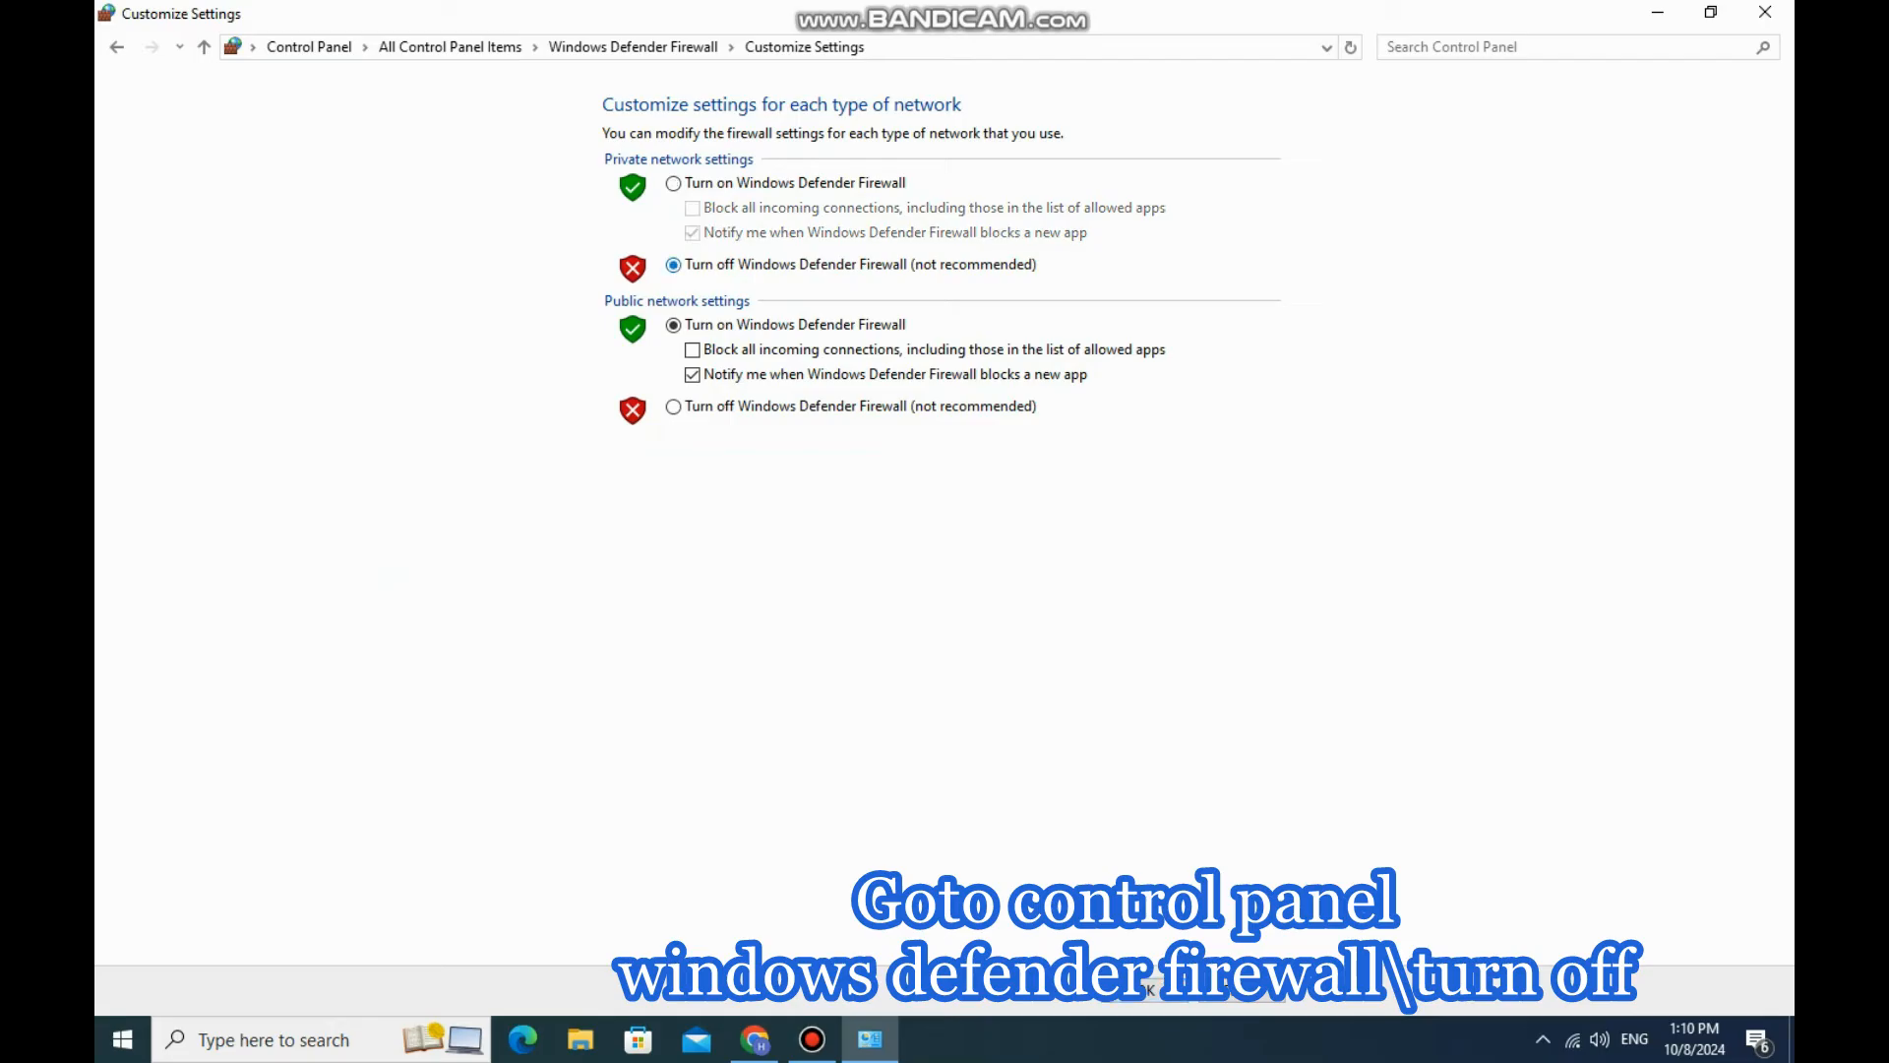
left_click(674, 406)
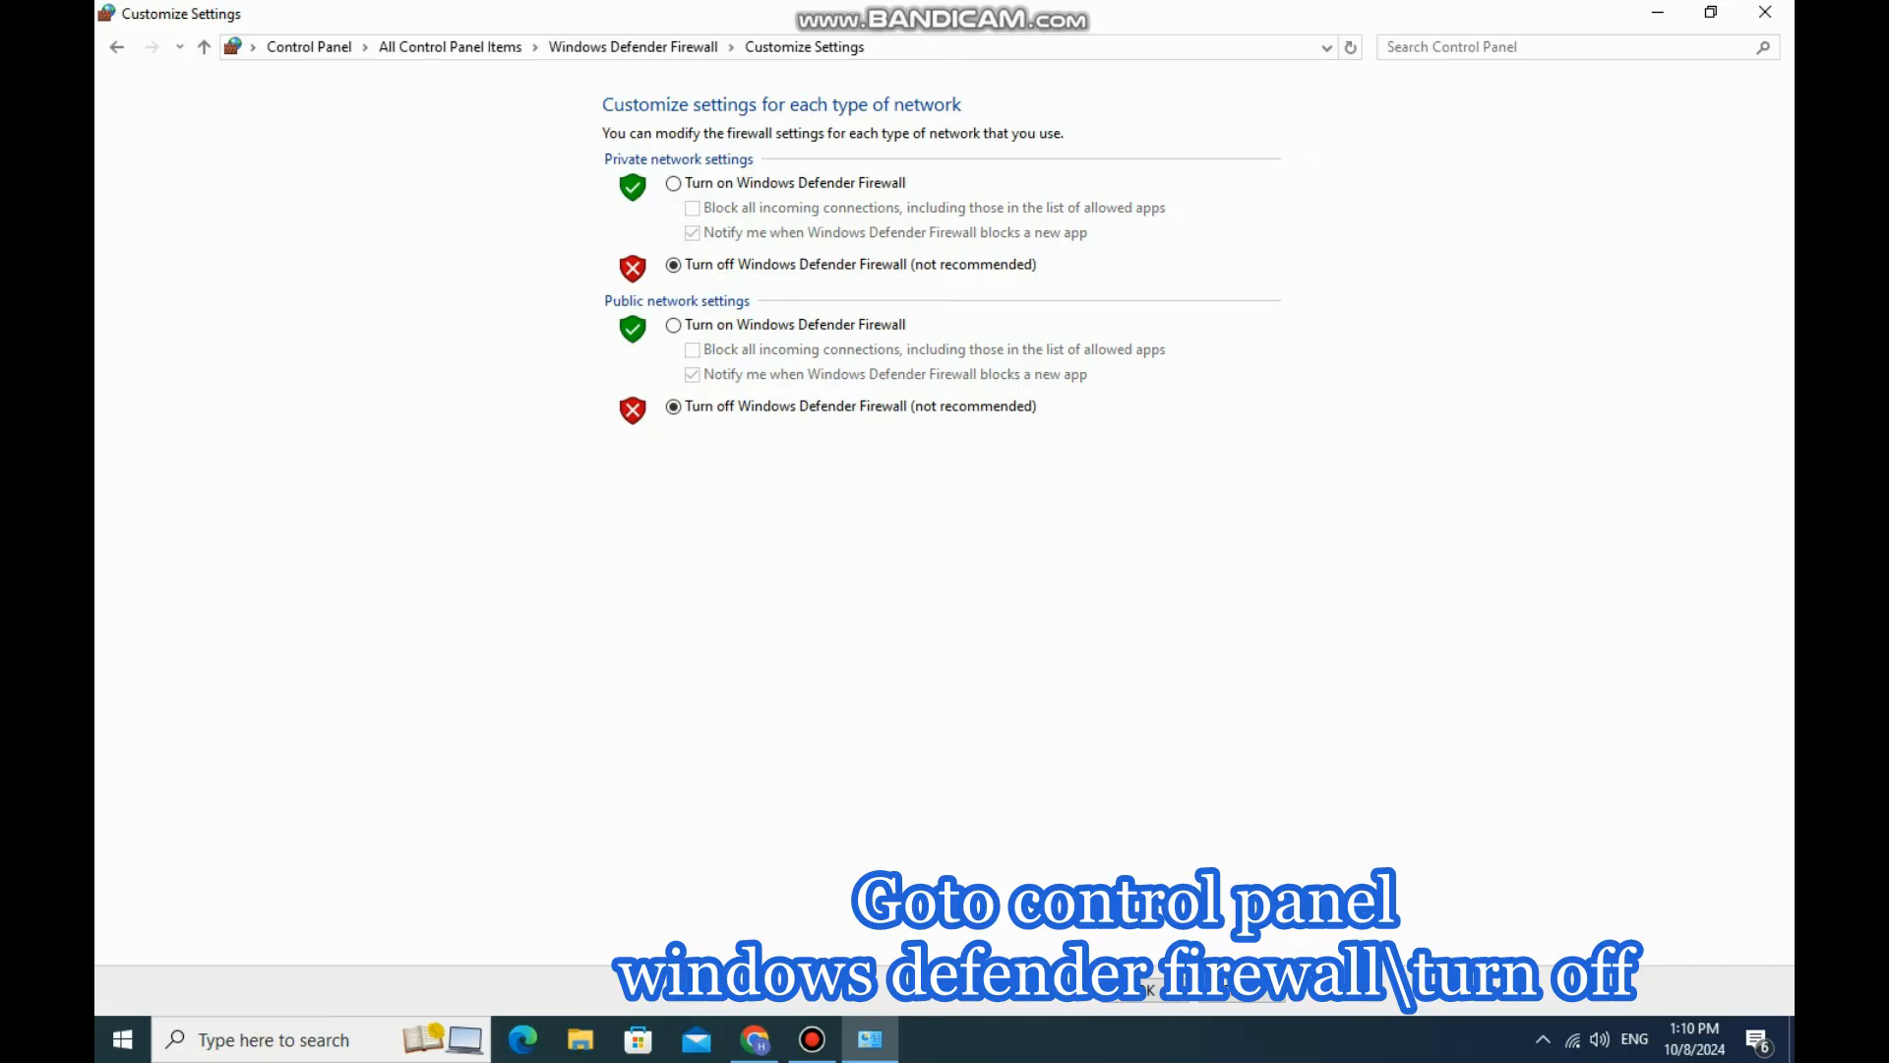
left_click(1149, 990)
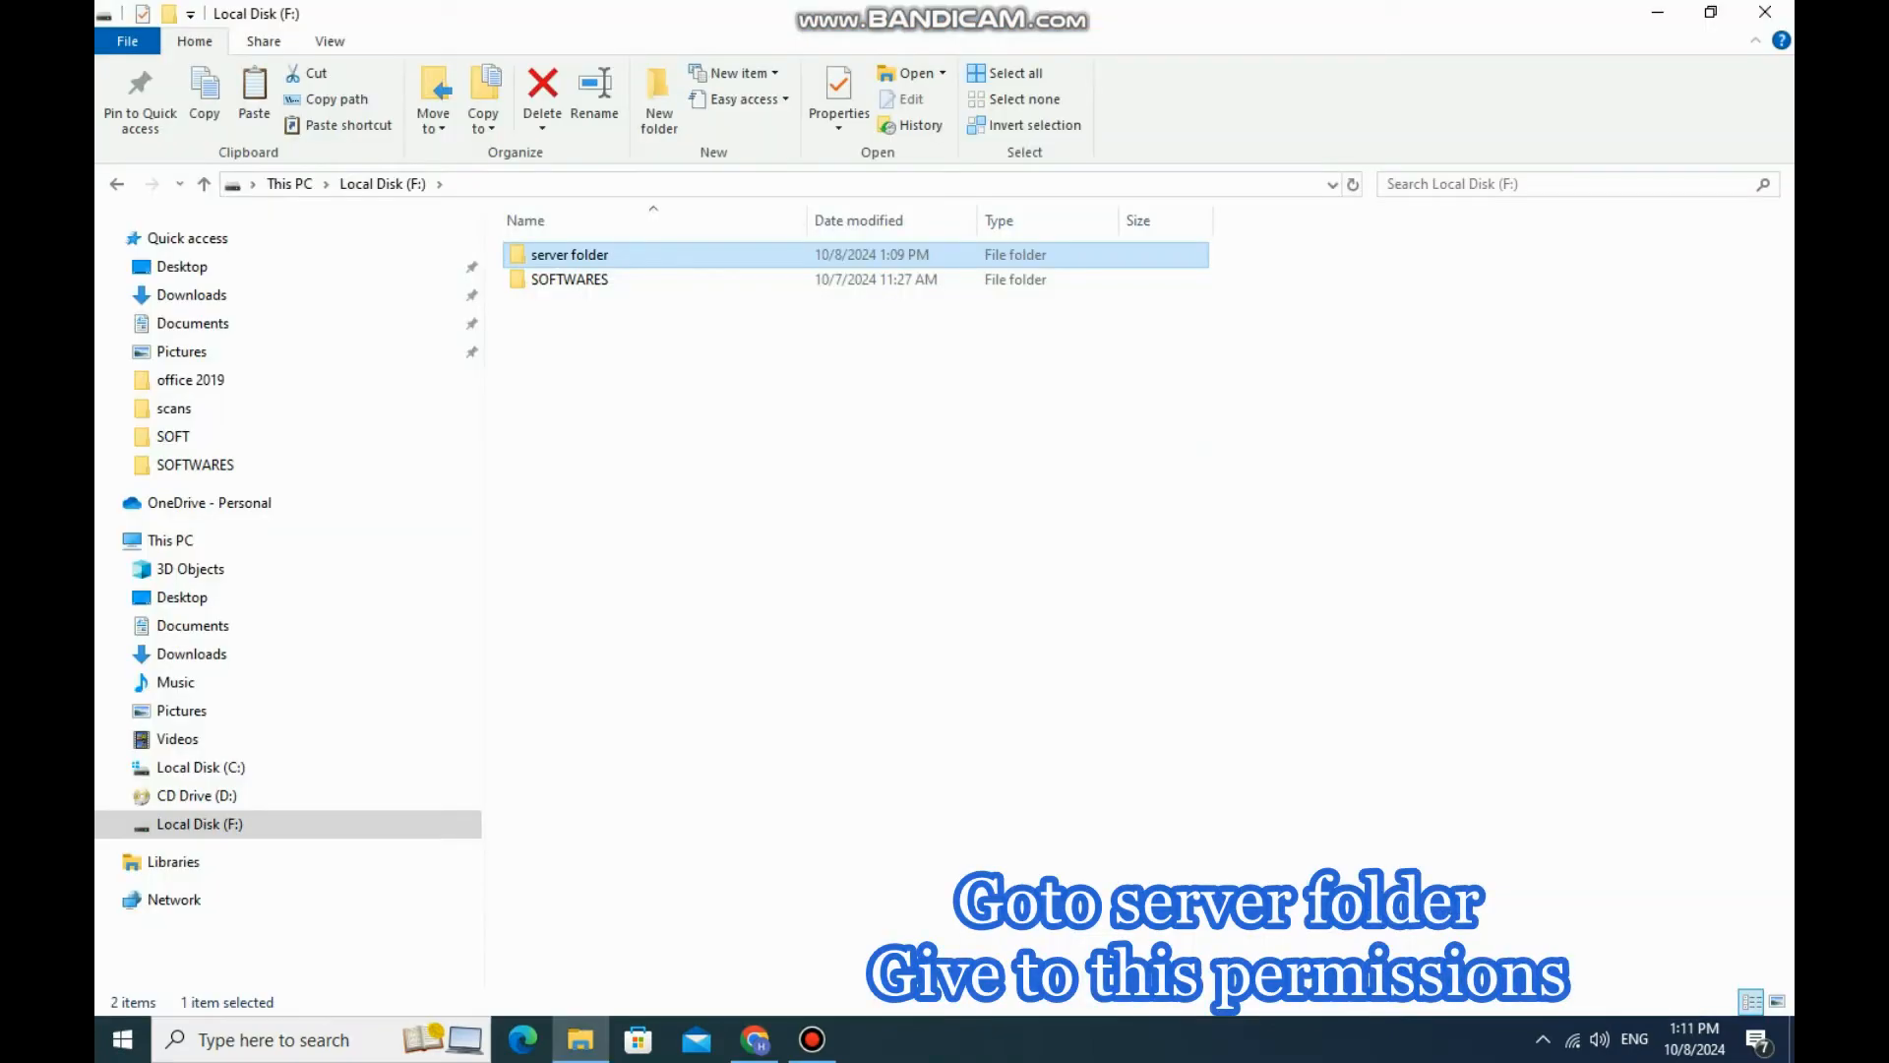
Step: Open the network sharing settings of server folder on Local Disk (F:) and add Everyone to the people to share with
right_click(536, 253)
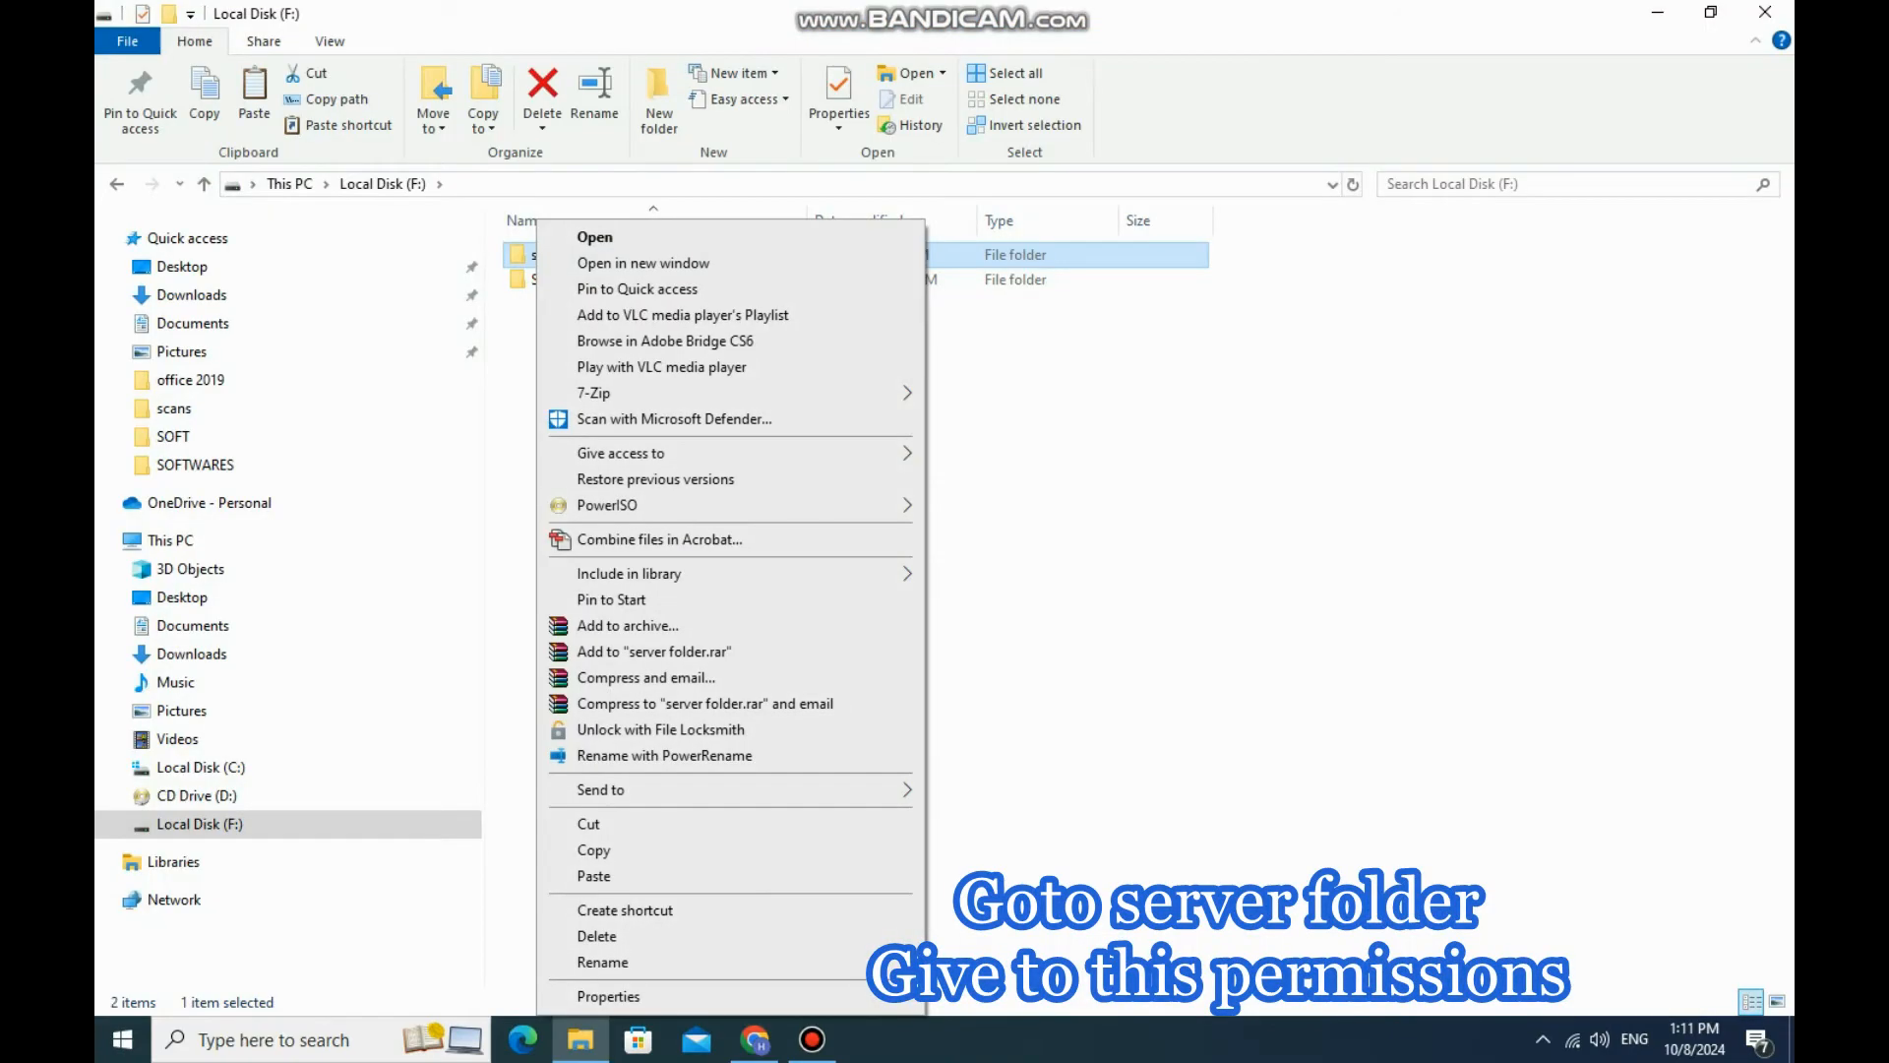
left_click(600, 996)
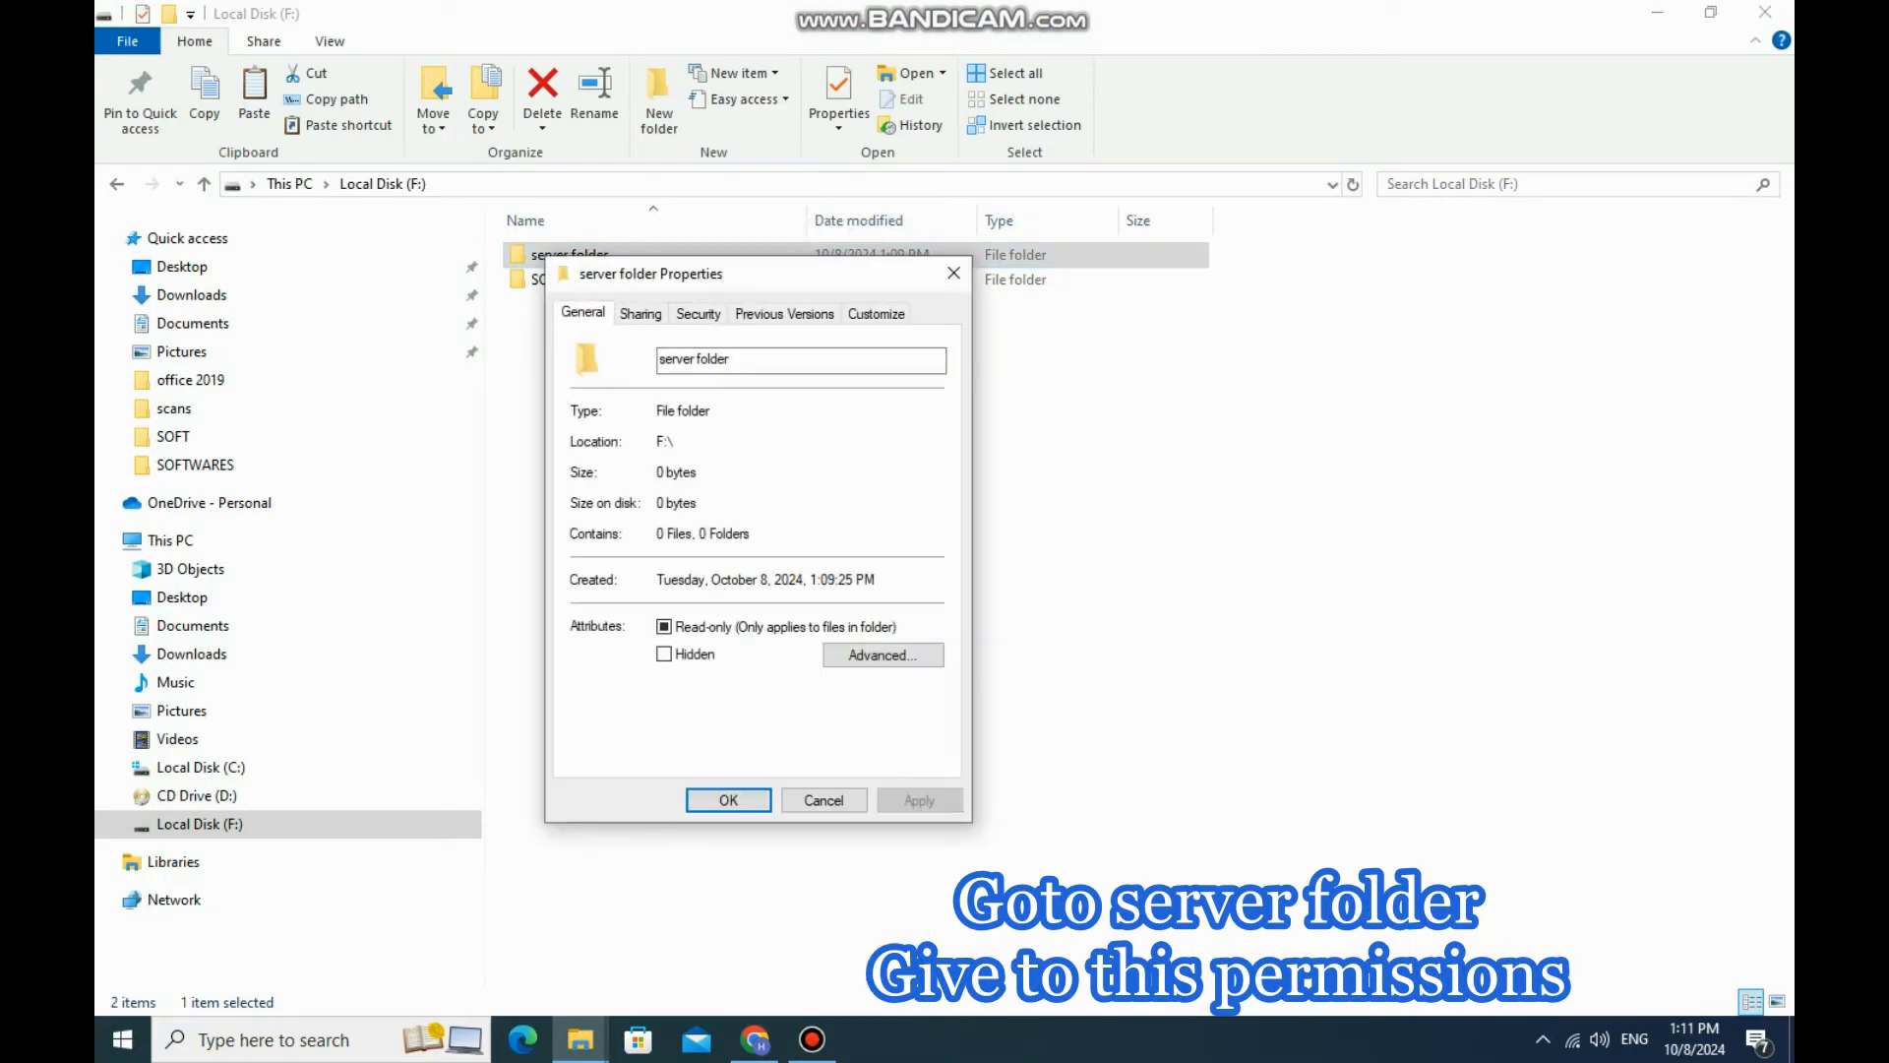
left_click(640, 312)
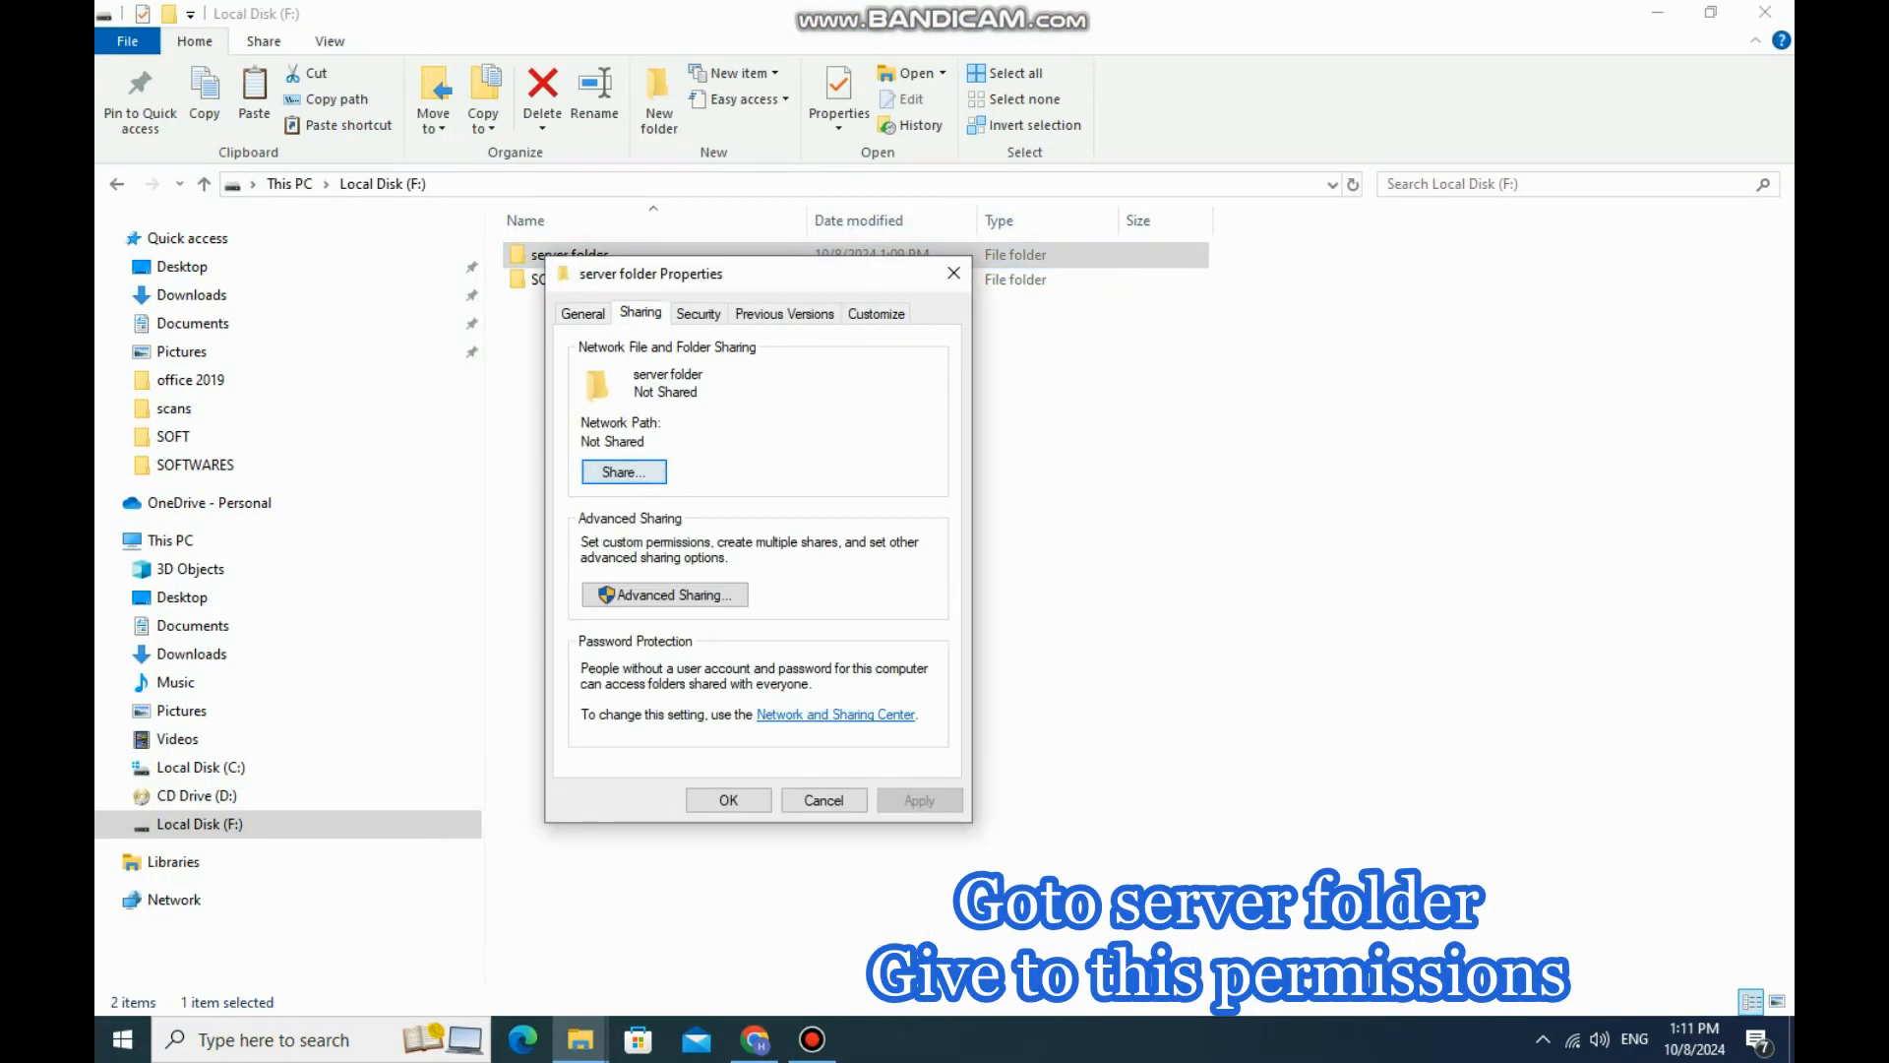
left_click(624, 472)
left_click(928, 499)
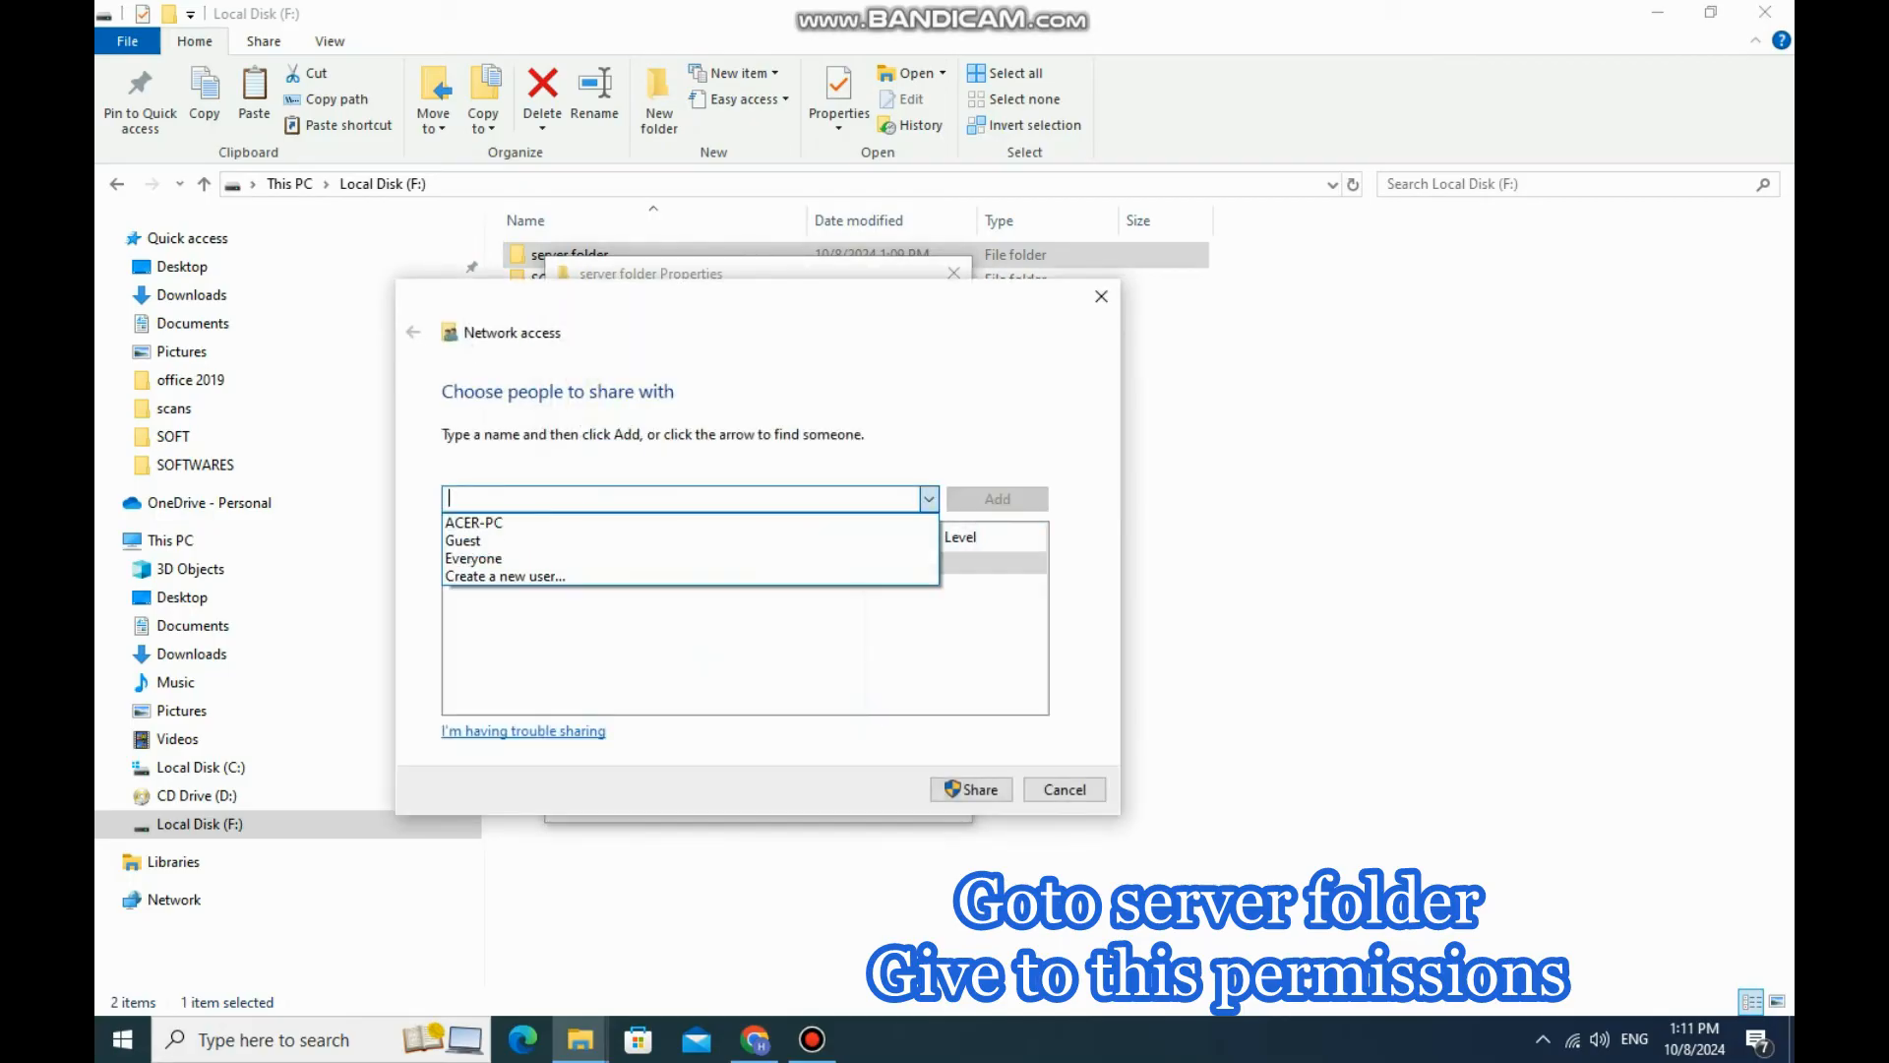
left_click(482, 556)
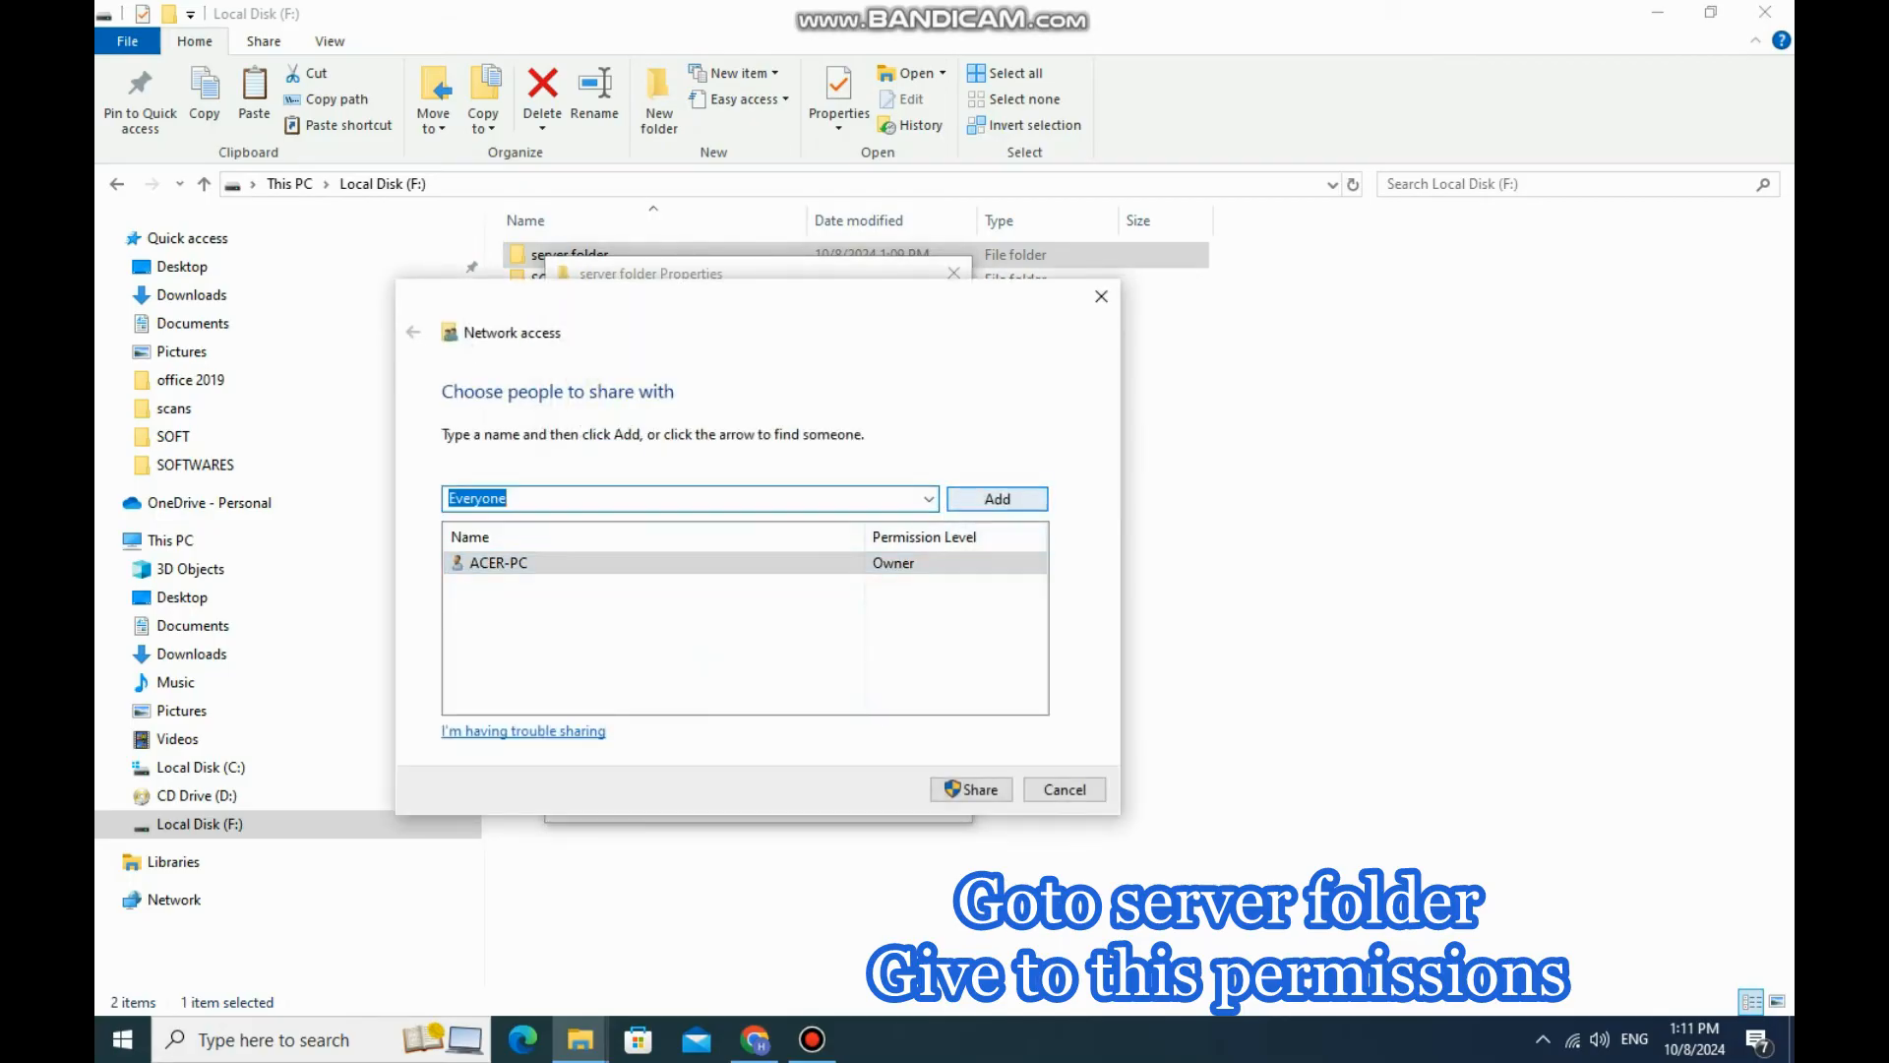
left_click(997, 498)
Step: Set Everyone's permission level to Read/Write, share server folder, and finish the network access dialog
left_click(913, 585)
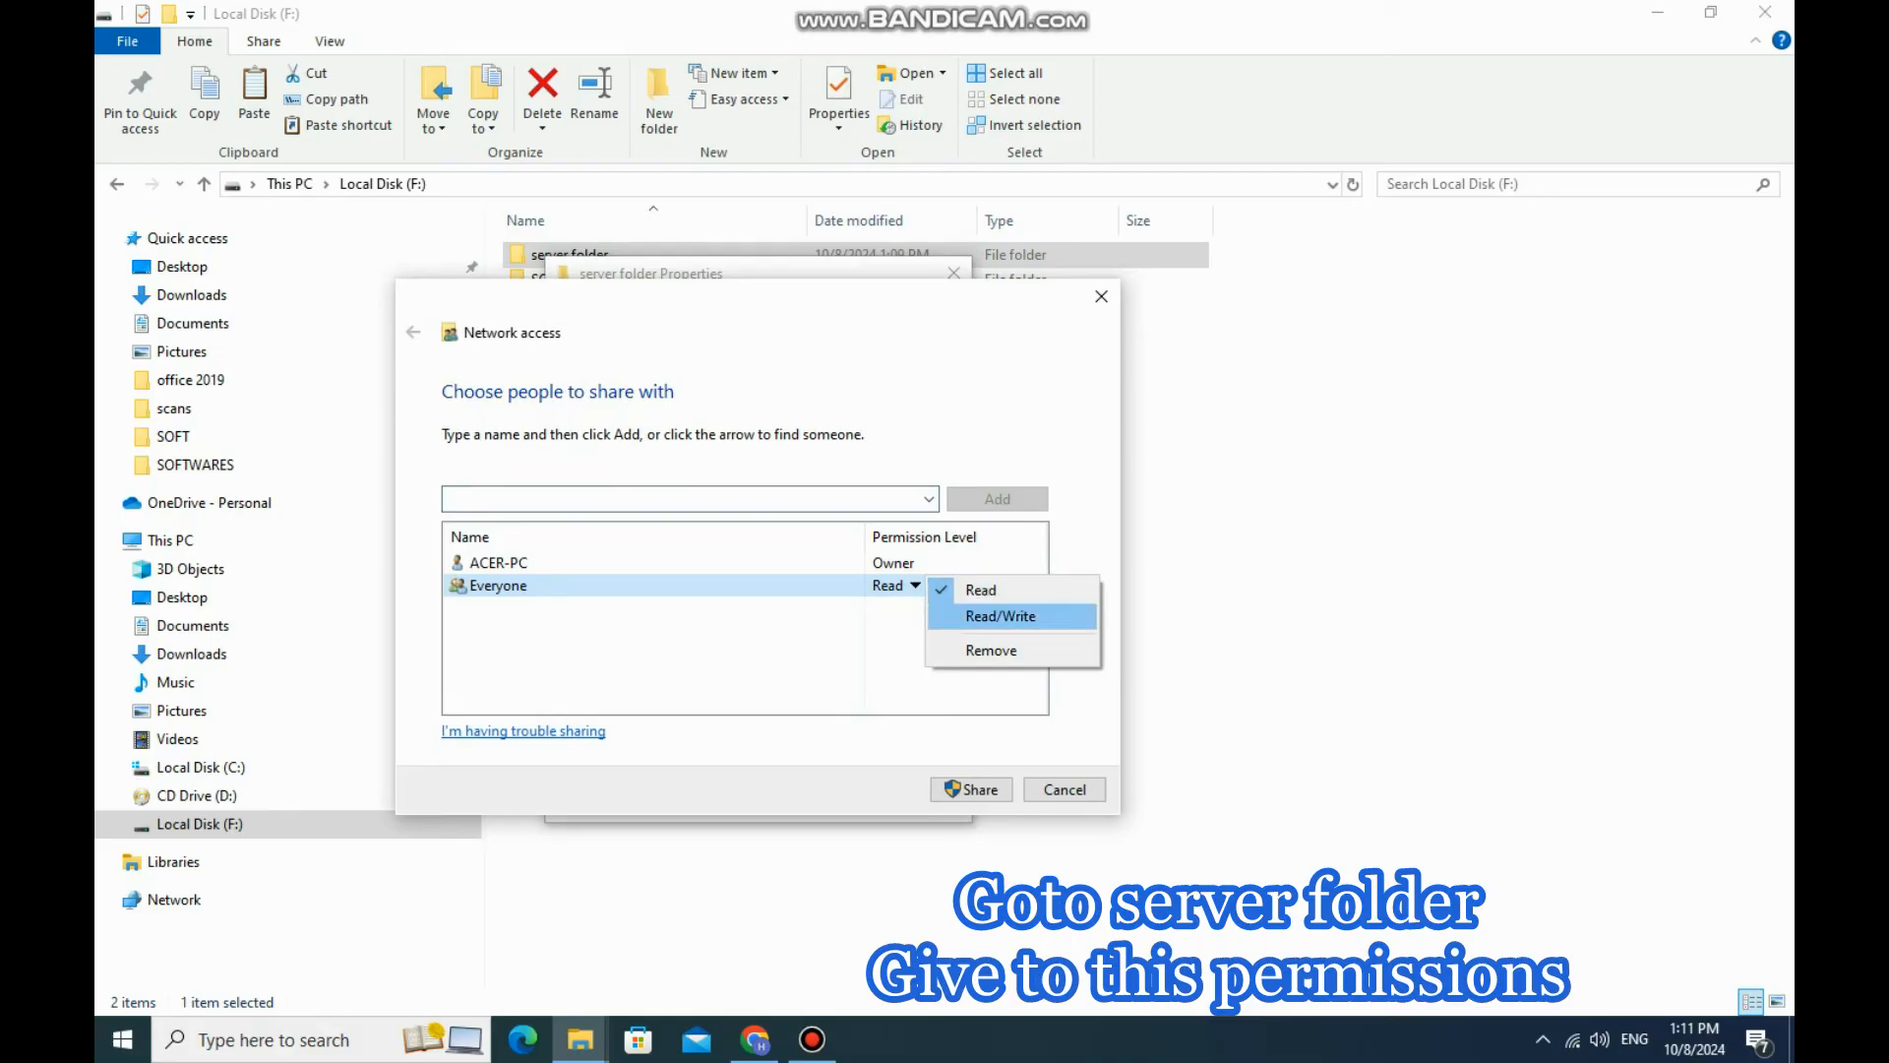
left_click(999, 616)
left_click(971, 789)
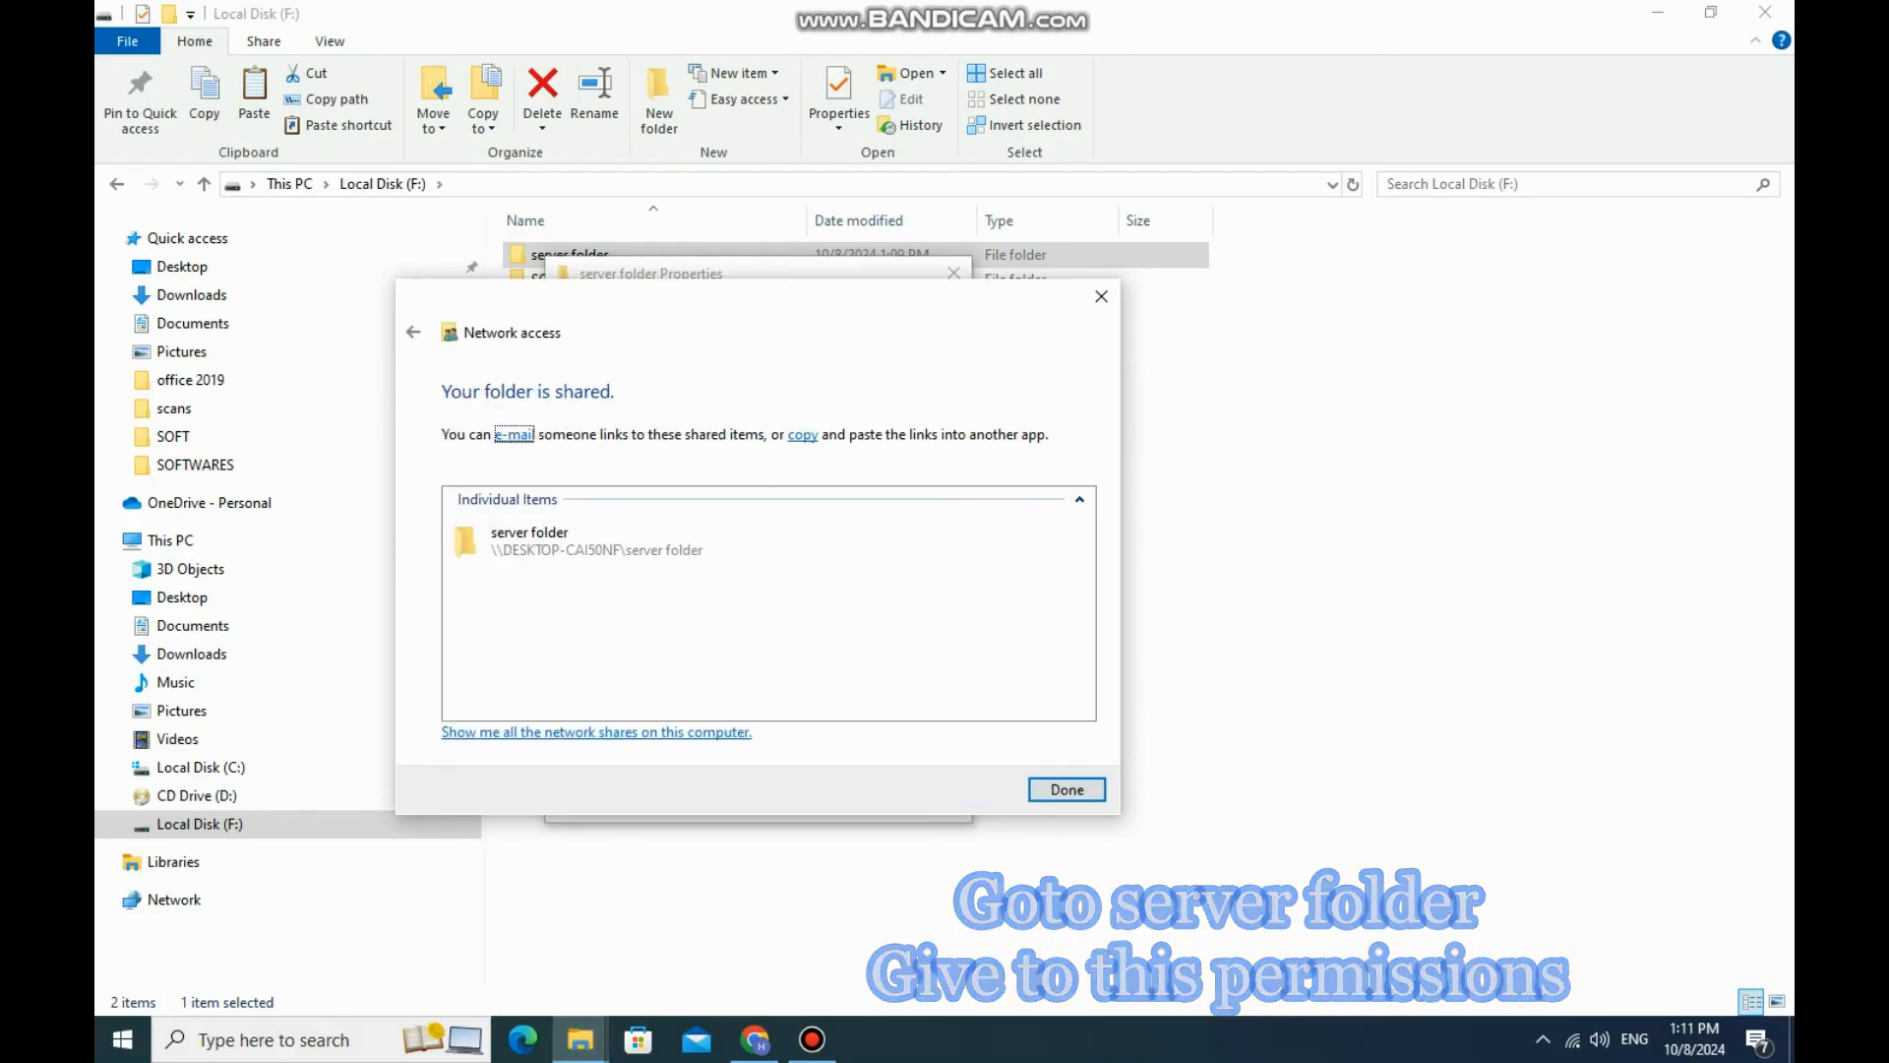
left_click(1066, 789)
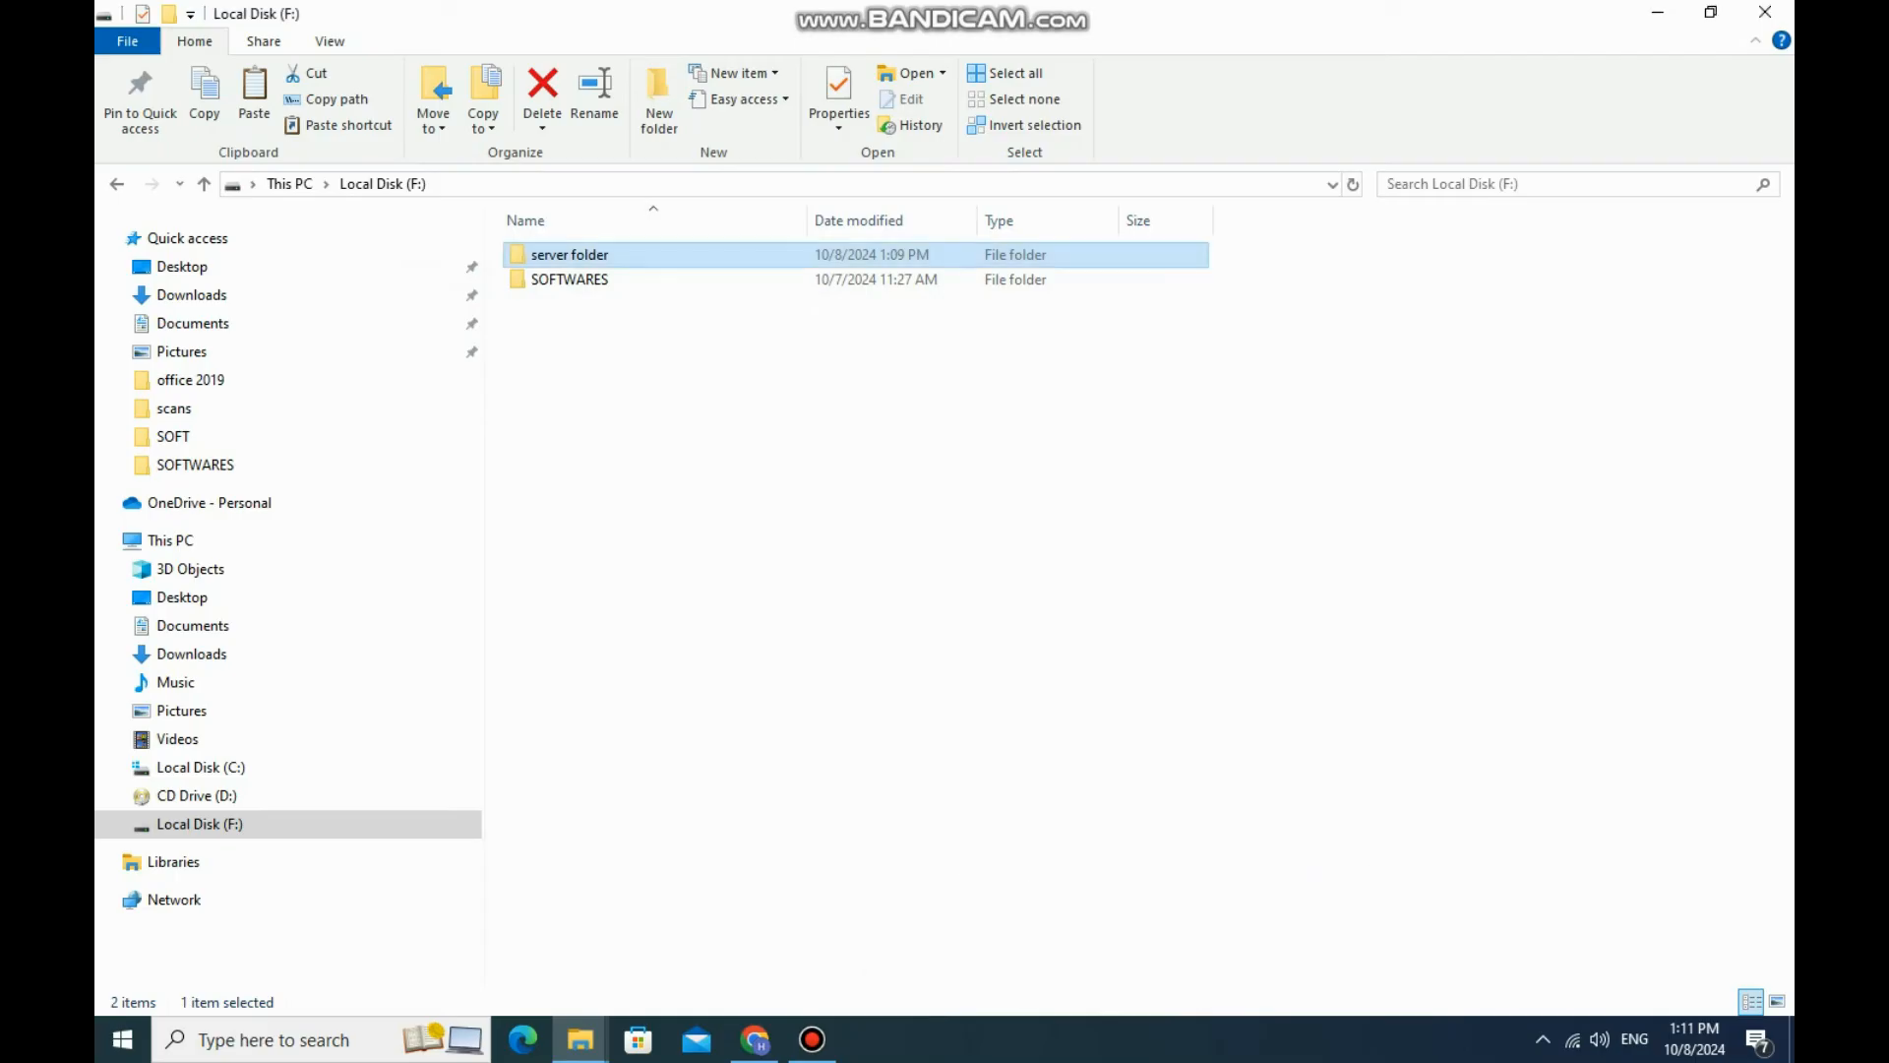
Step: Reopen the properties of server folder, open its Advanced Sharing permissions, and move the permissions dialog aside
right_click(592, 254)
left_click(664, 996)
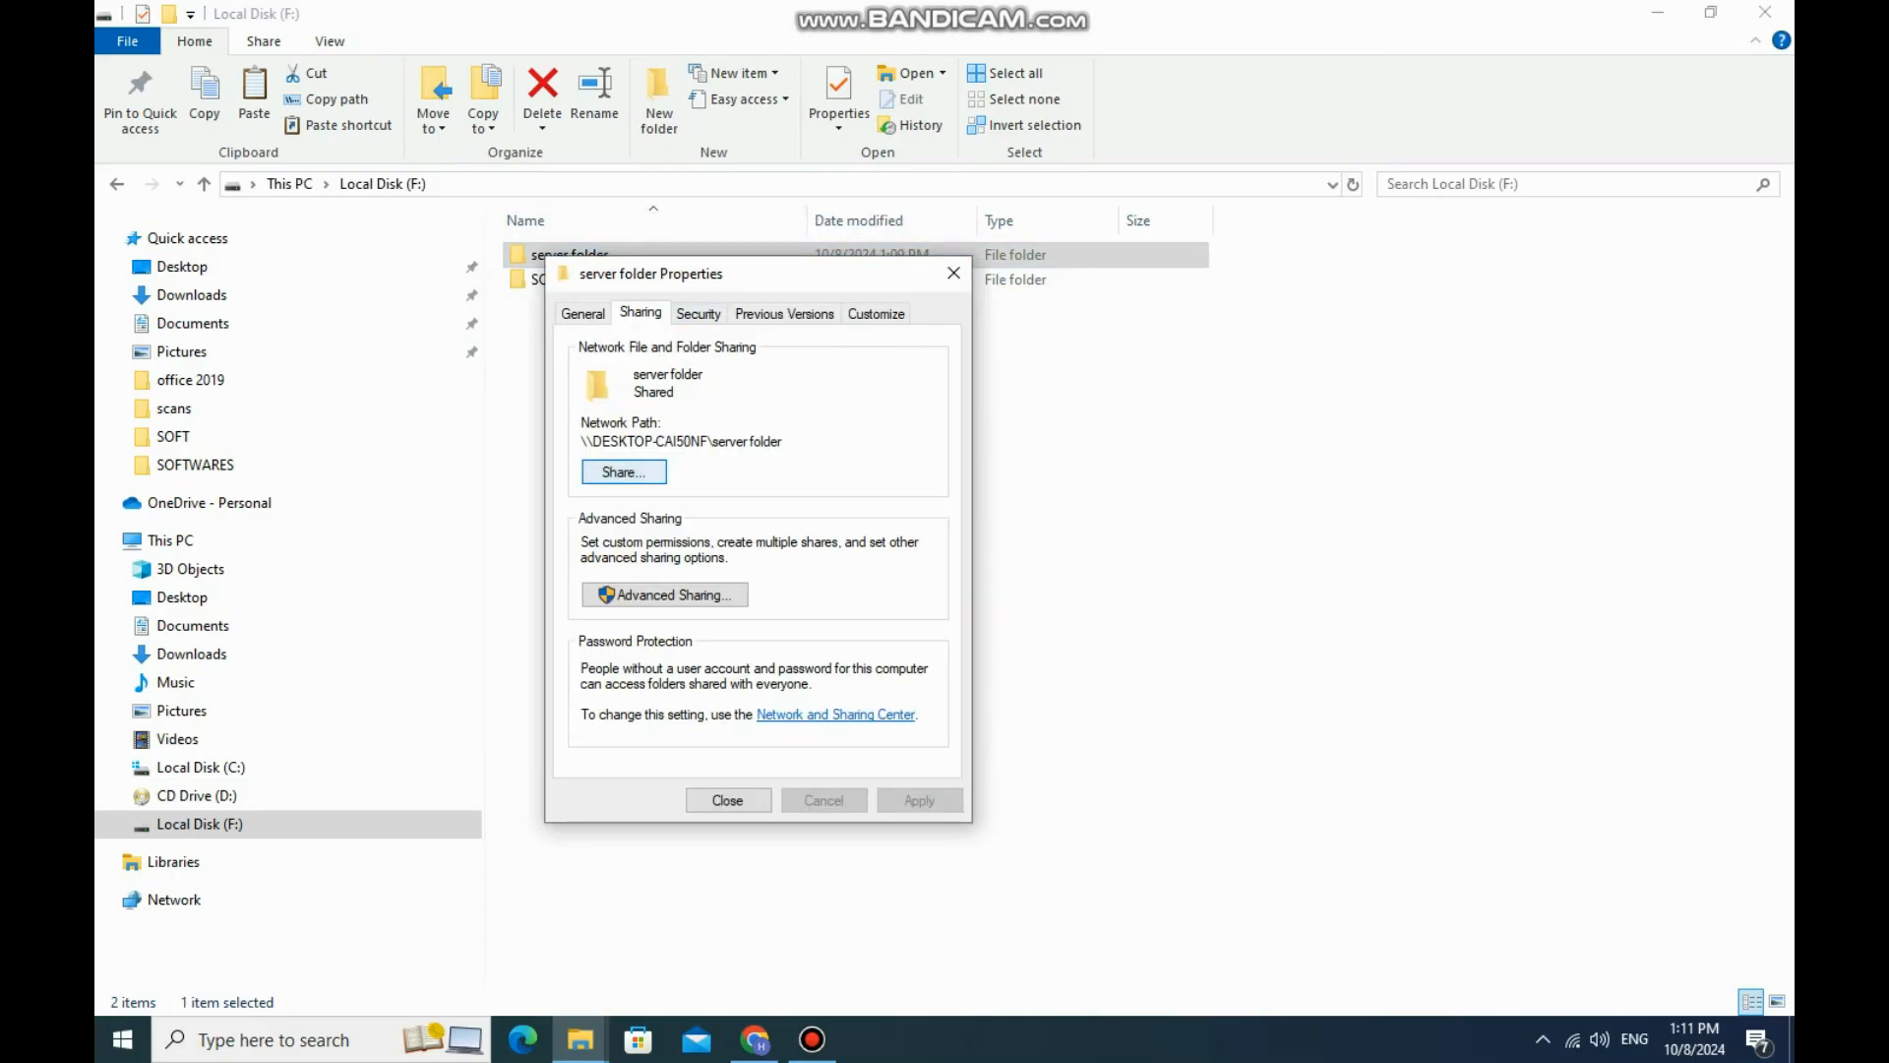
left_click(623, 472)
left_click(1101, 296)
left_click(665, 594)
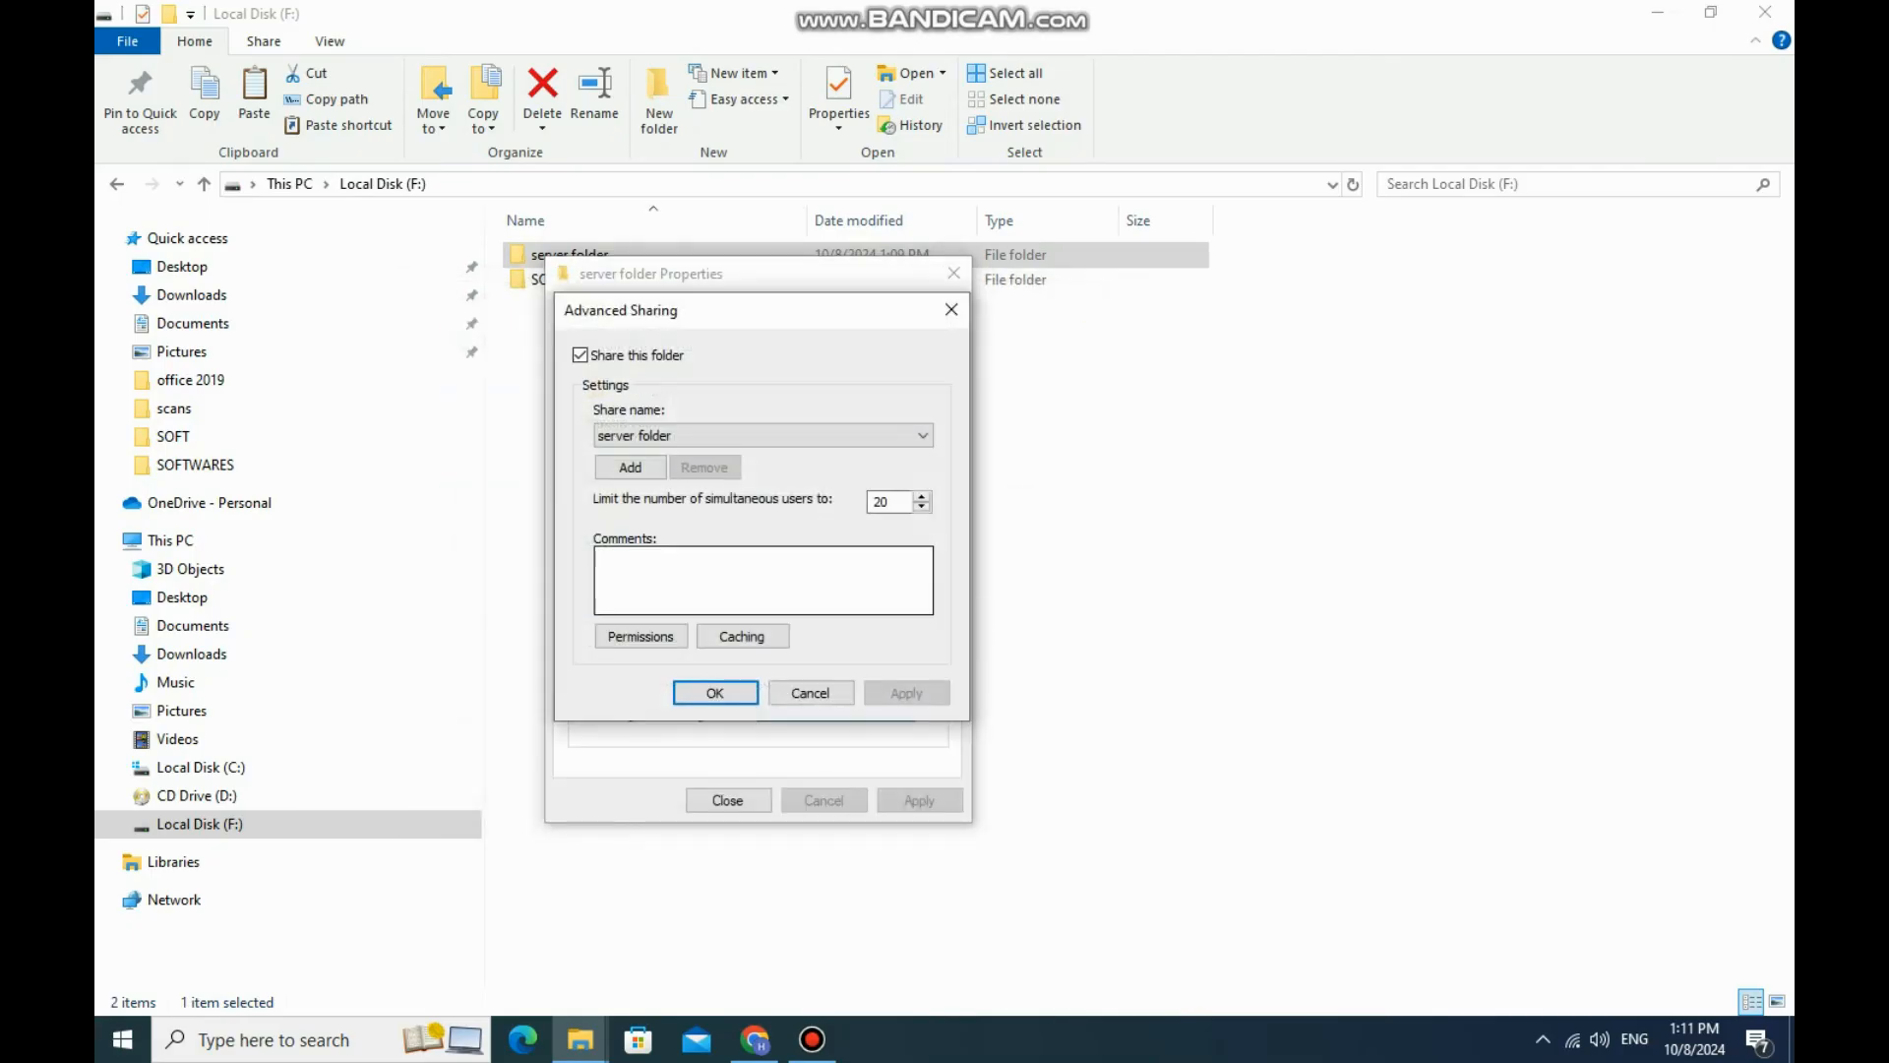
left_click(641, 636)
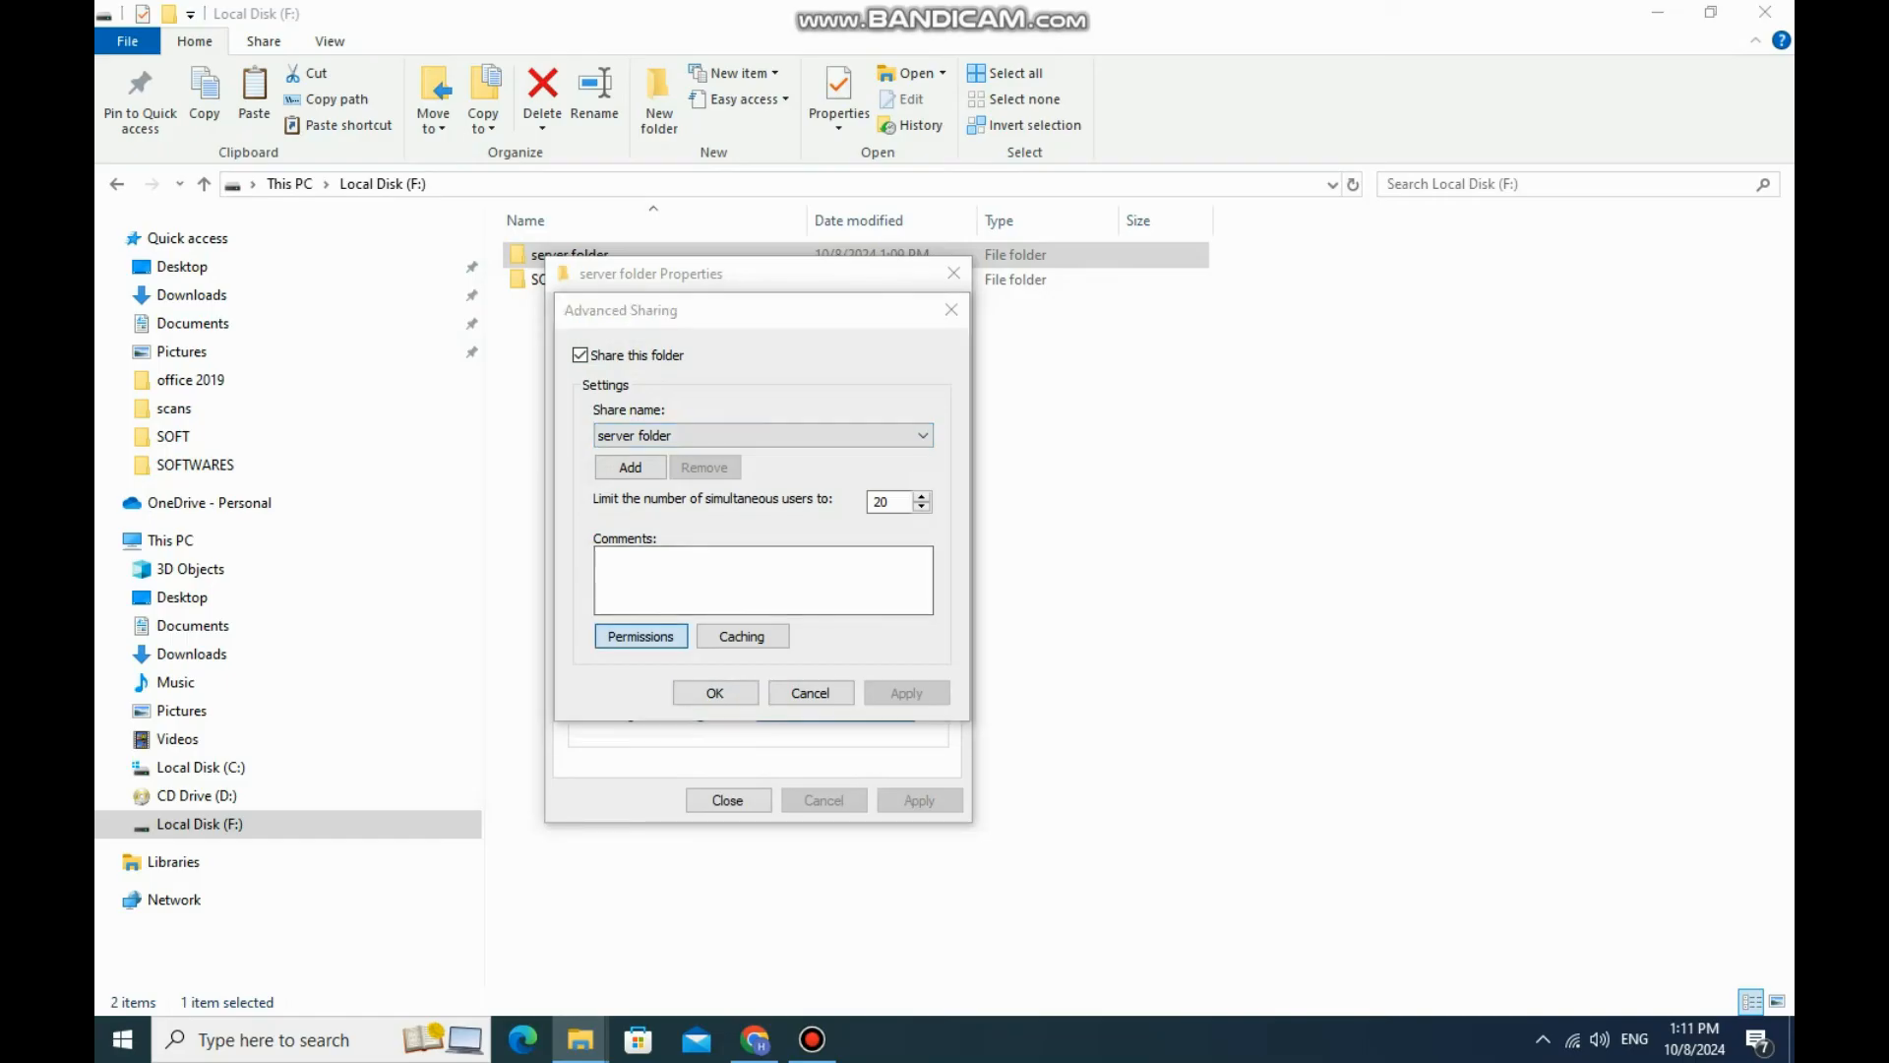
left_click_drag(787, 328, 981, 278)
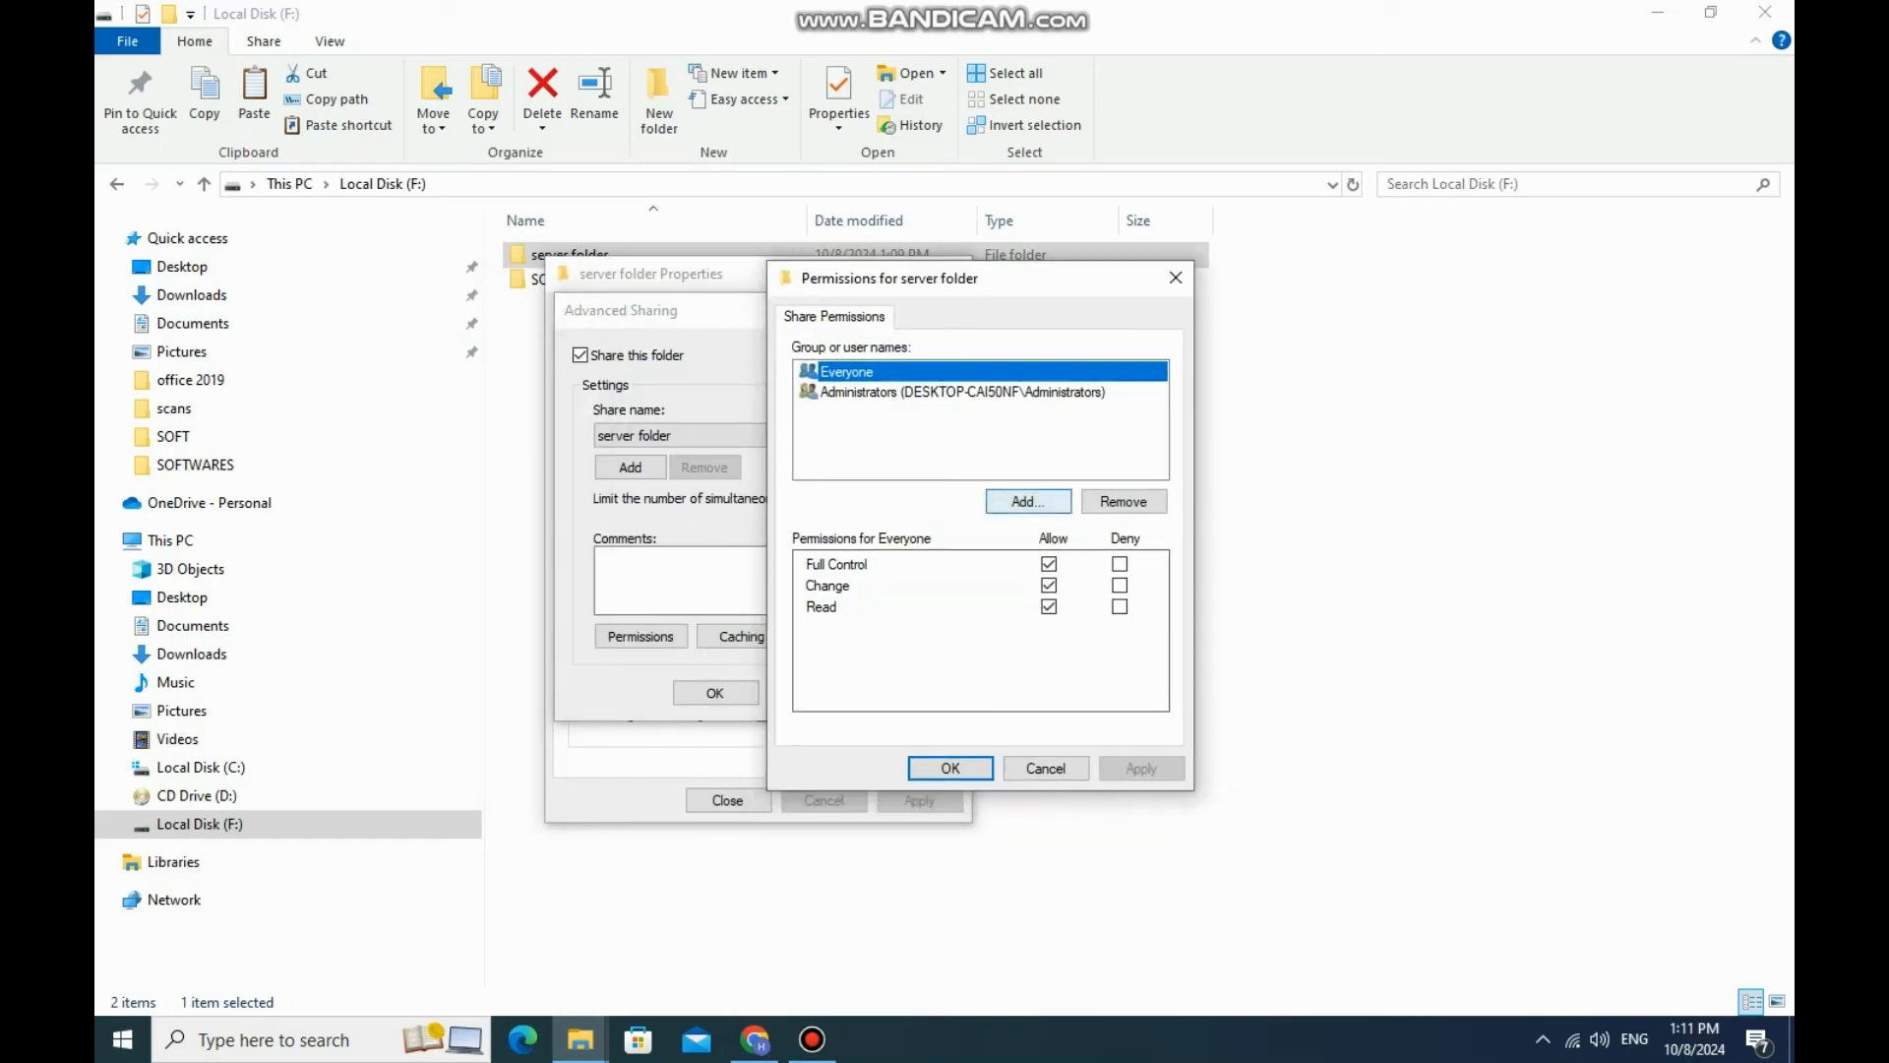
Step: Add the PC user account ACER-PC to server folder's share permissions after checking its name, and allow it Full Control
left_click(1028, 501)
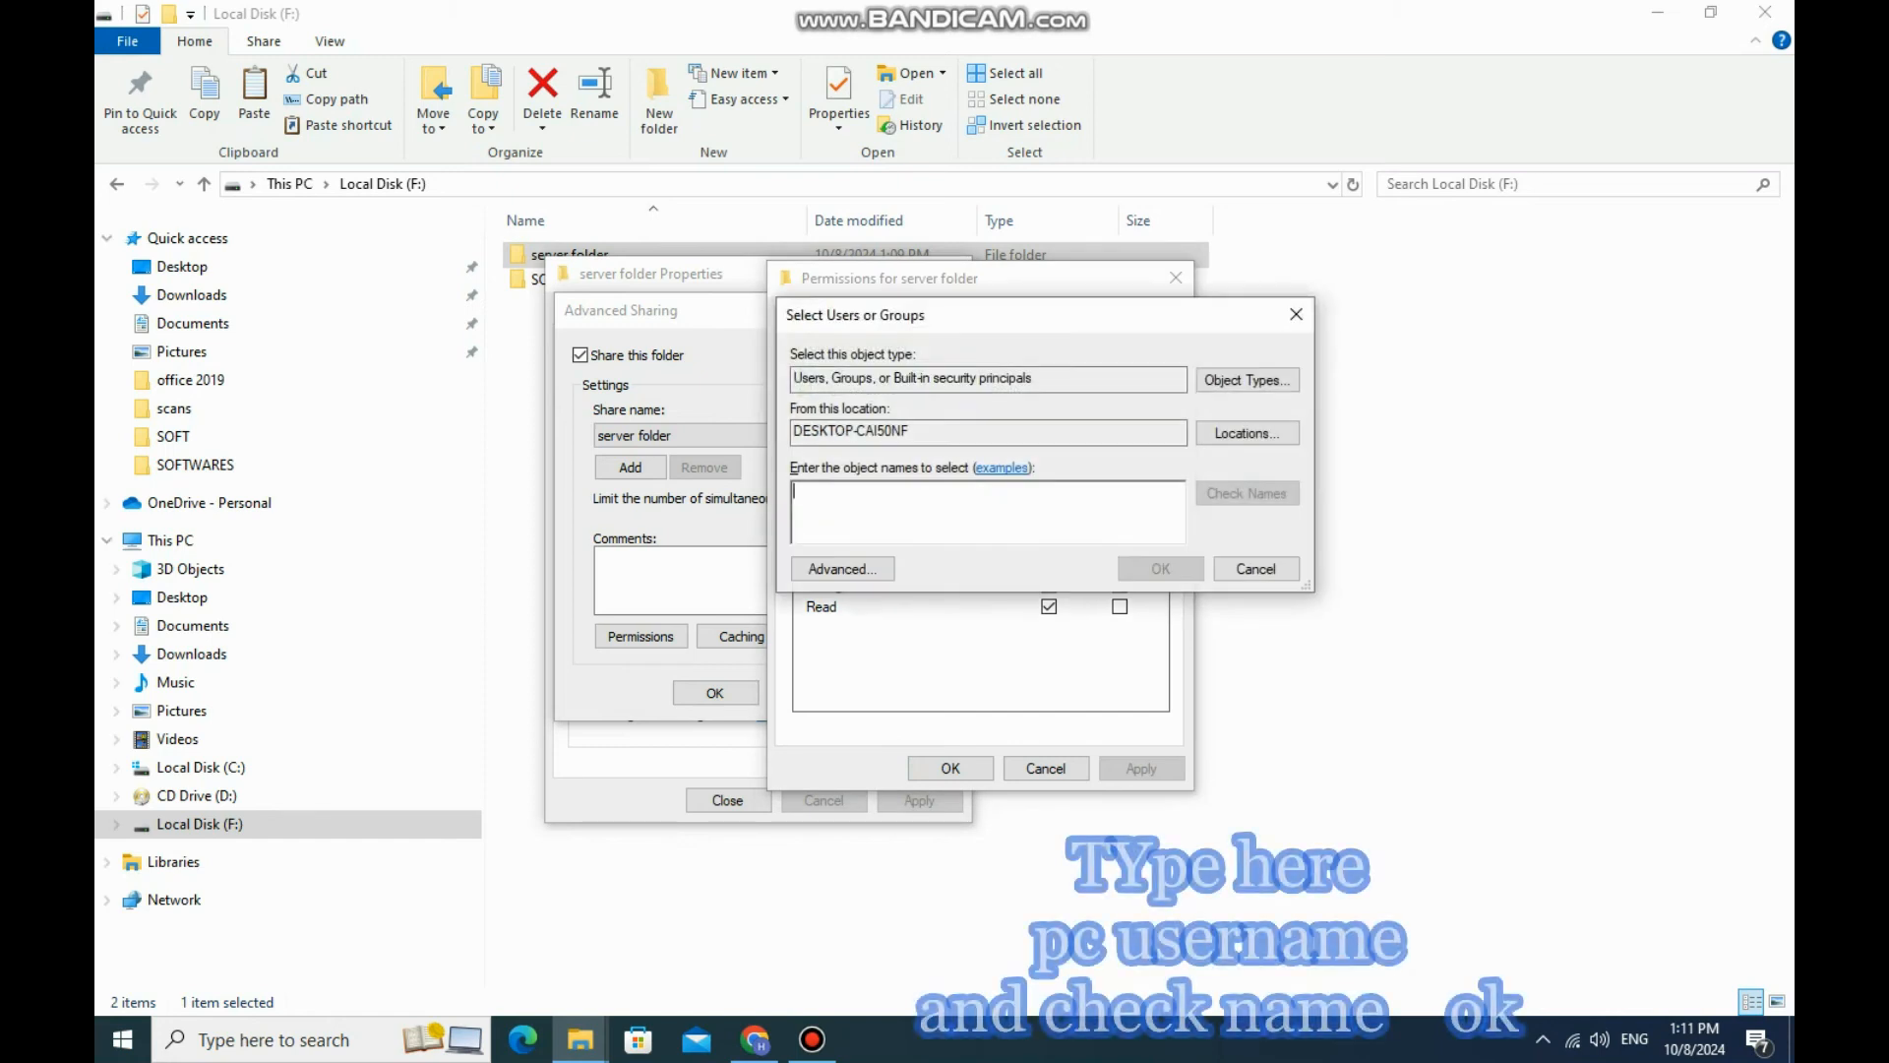
key("super")
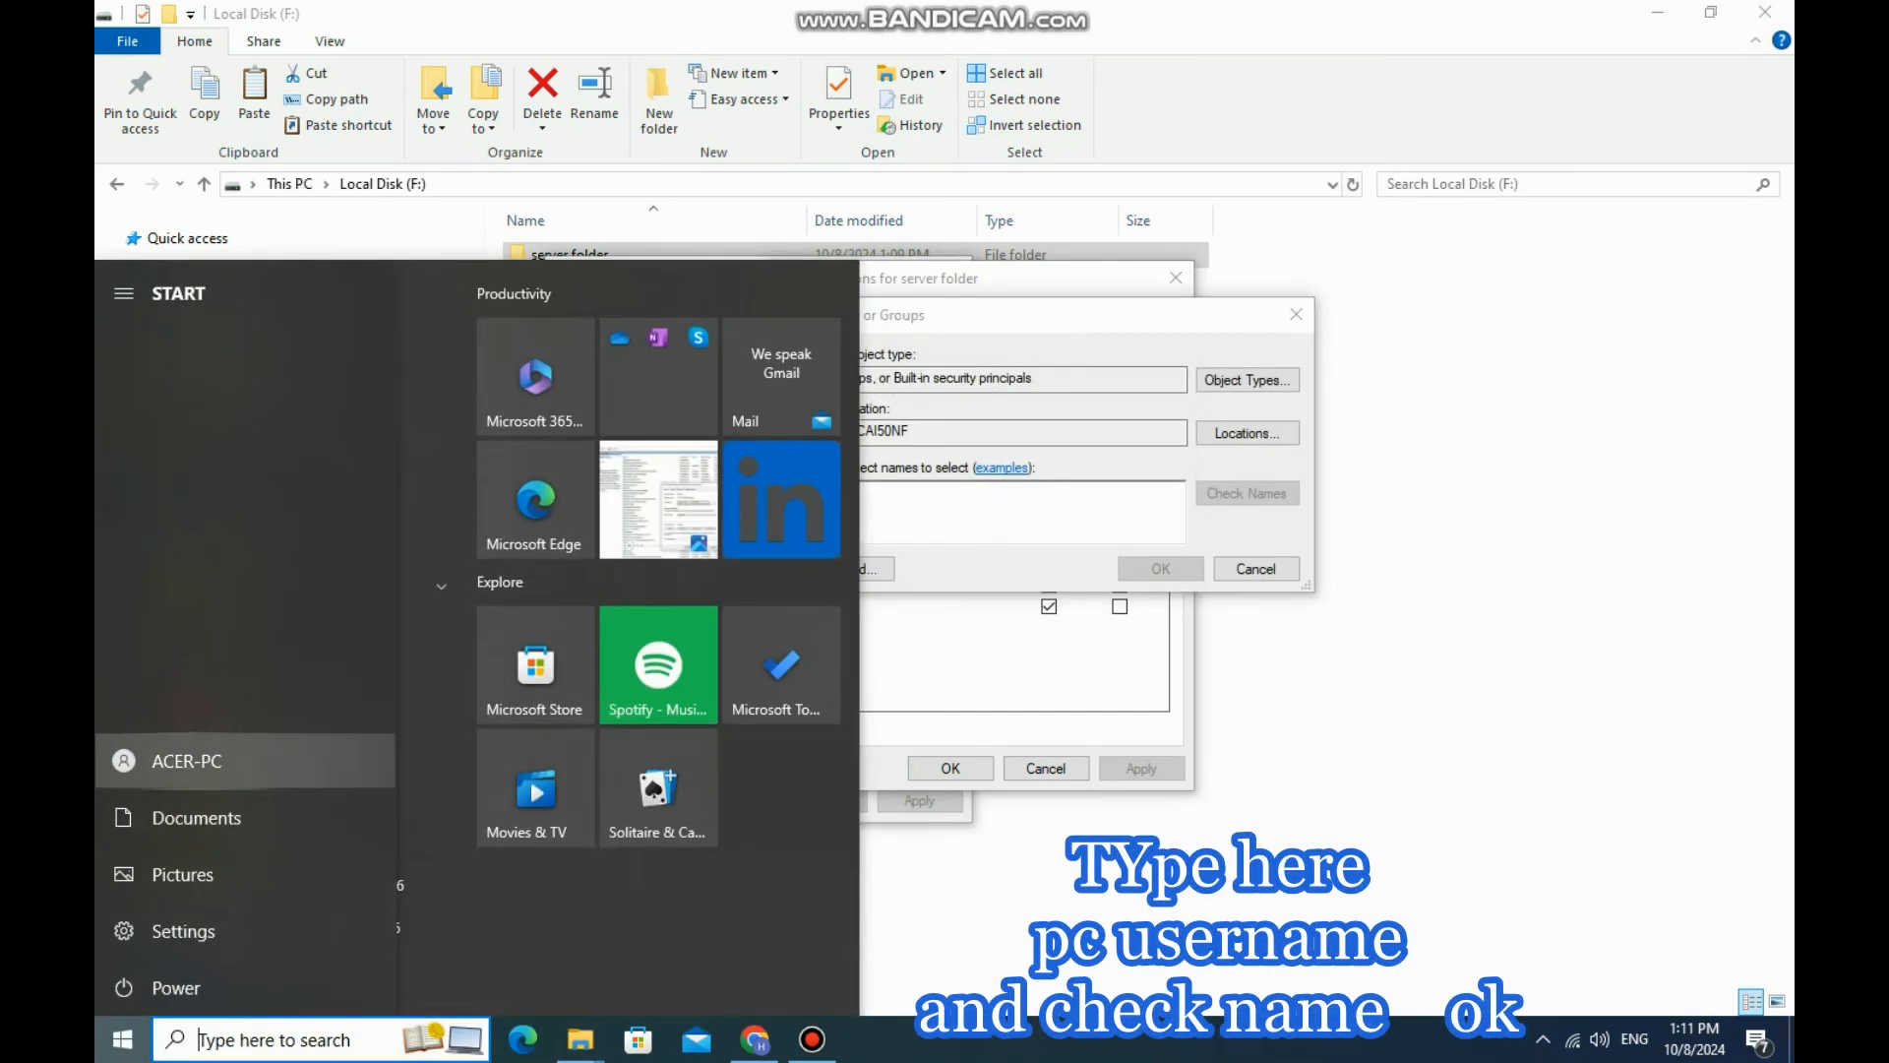
left_click(984, 512)
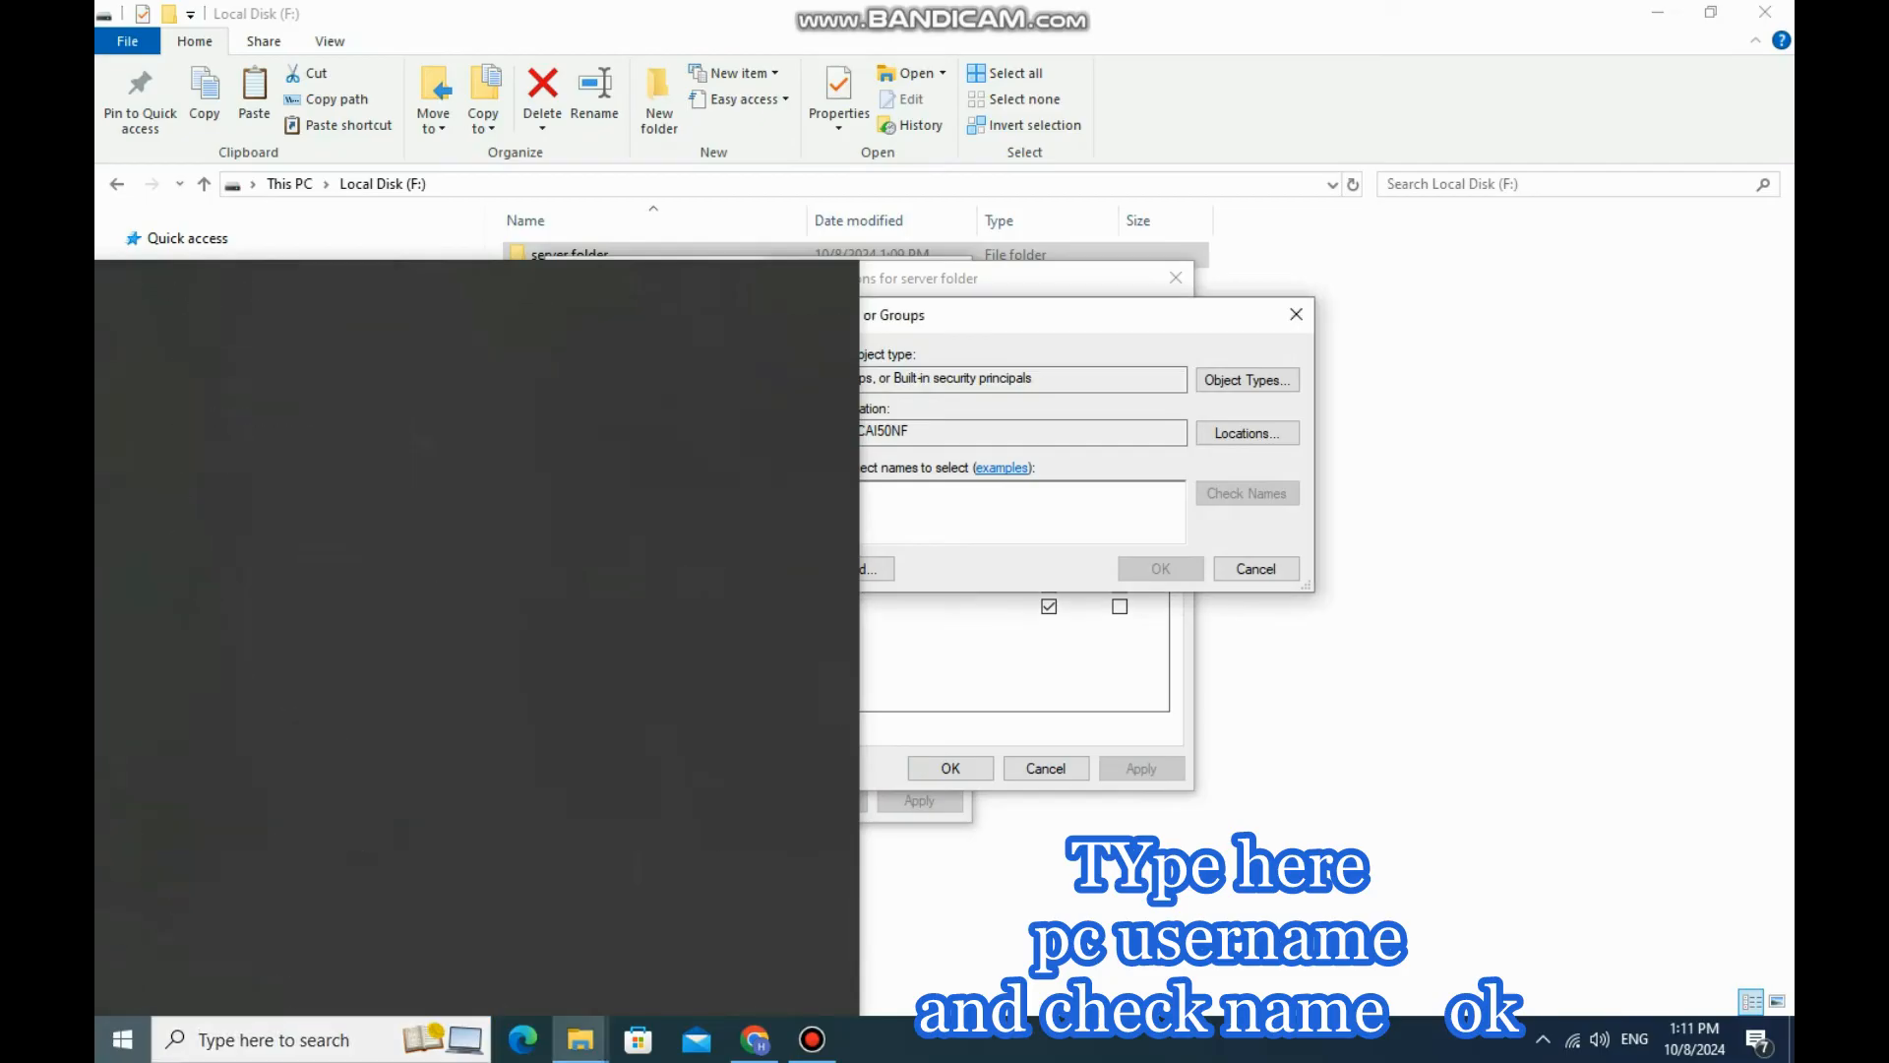
type("a")
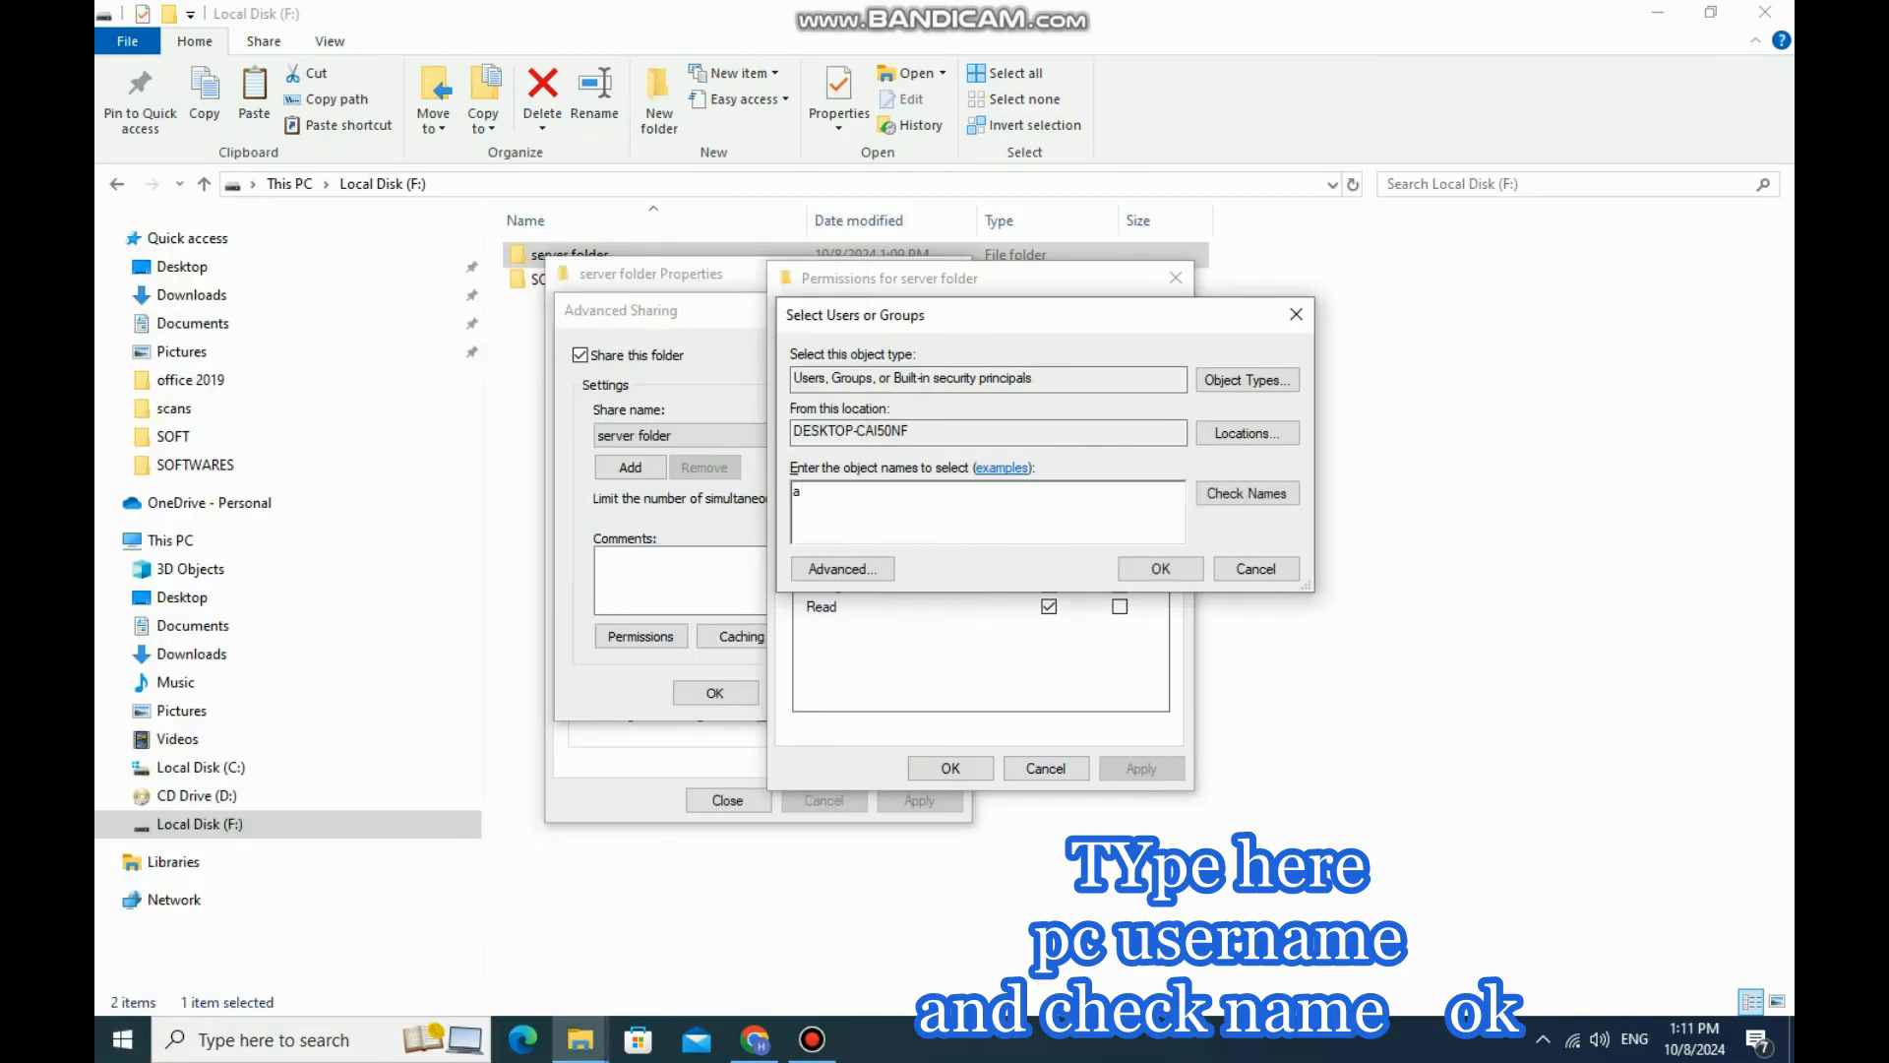
key("BackSpace")
type("ACER-PC")
left_click(1246, 493)
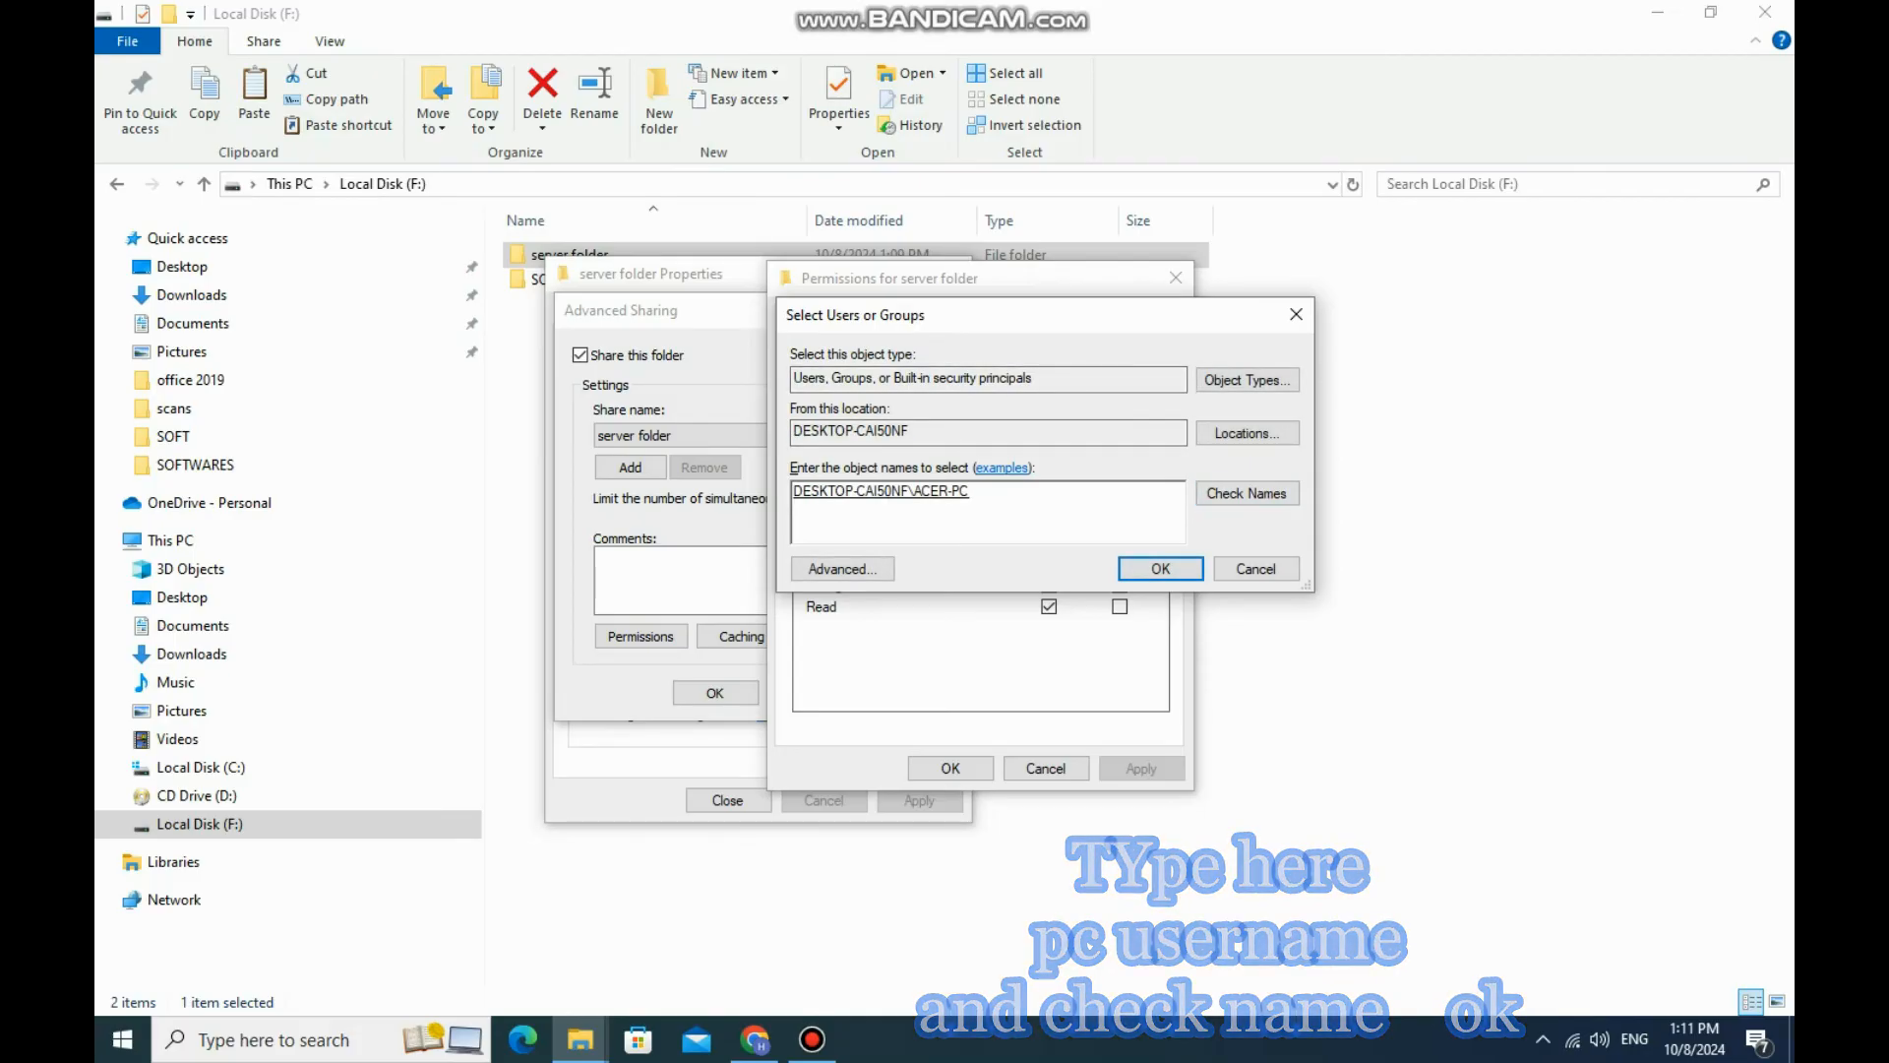
left_click(1160, 569)
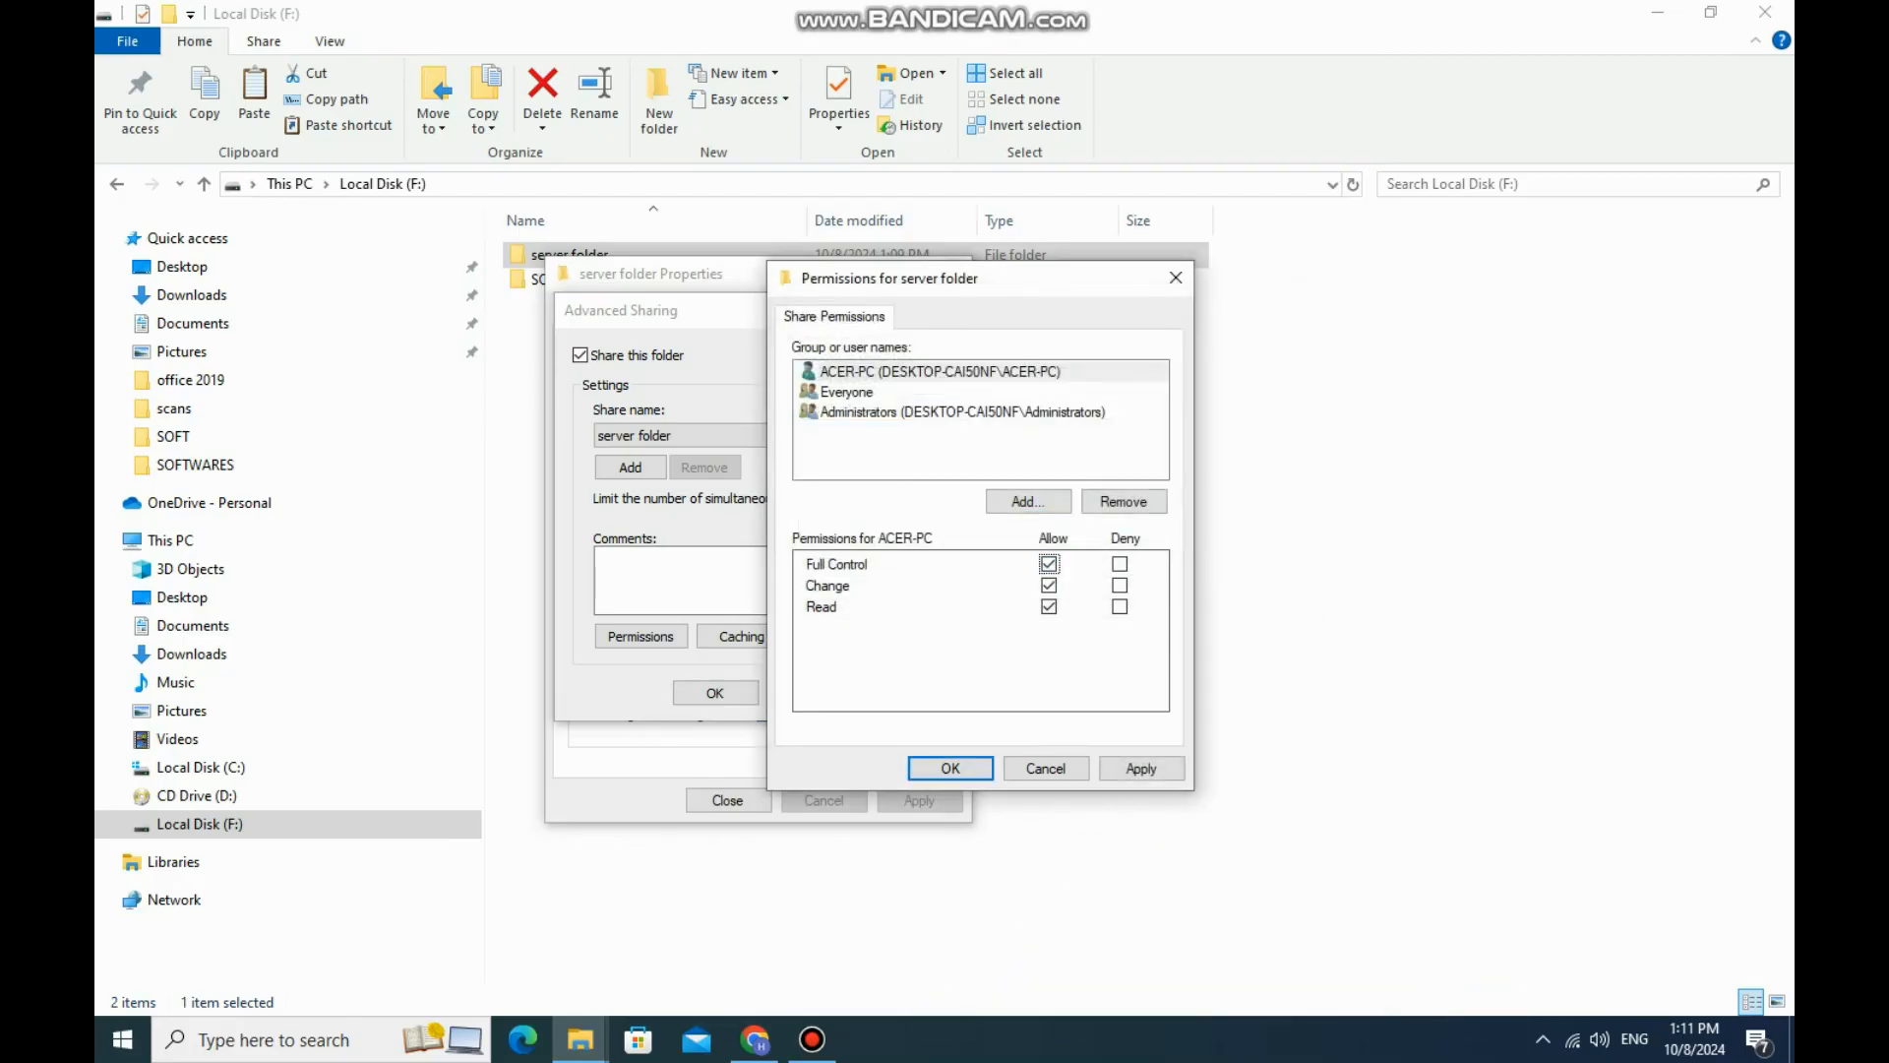
Step: Check the share permissions of Everyone and Administrators, then apply the permissions and close the sharing and properties dialogs of server folder
left_click(848, 391)
left_click(962, 412)
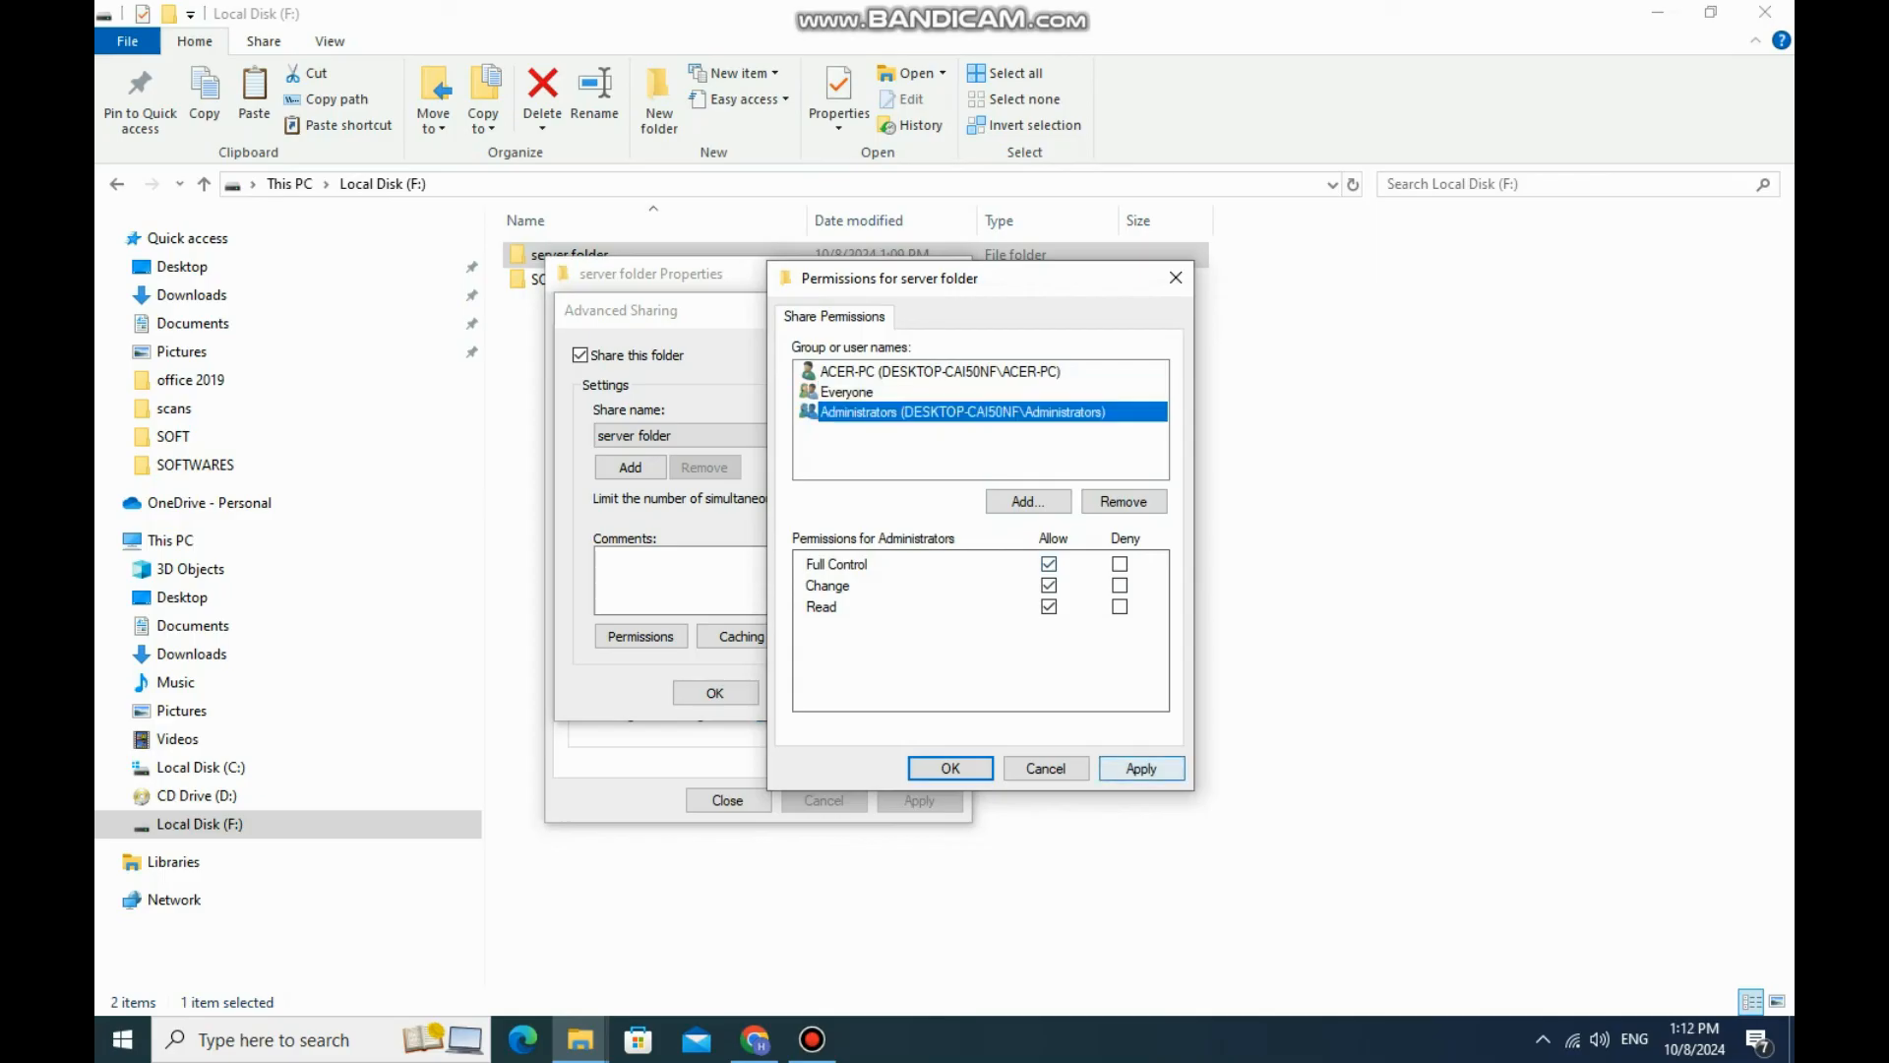
left_click(1141, 768)
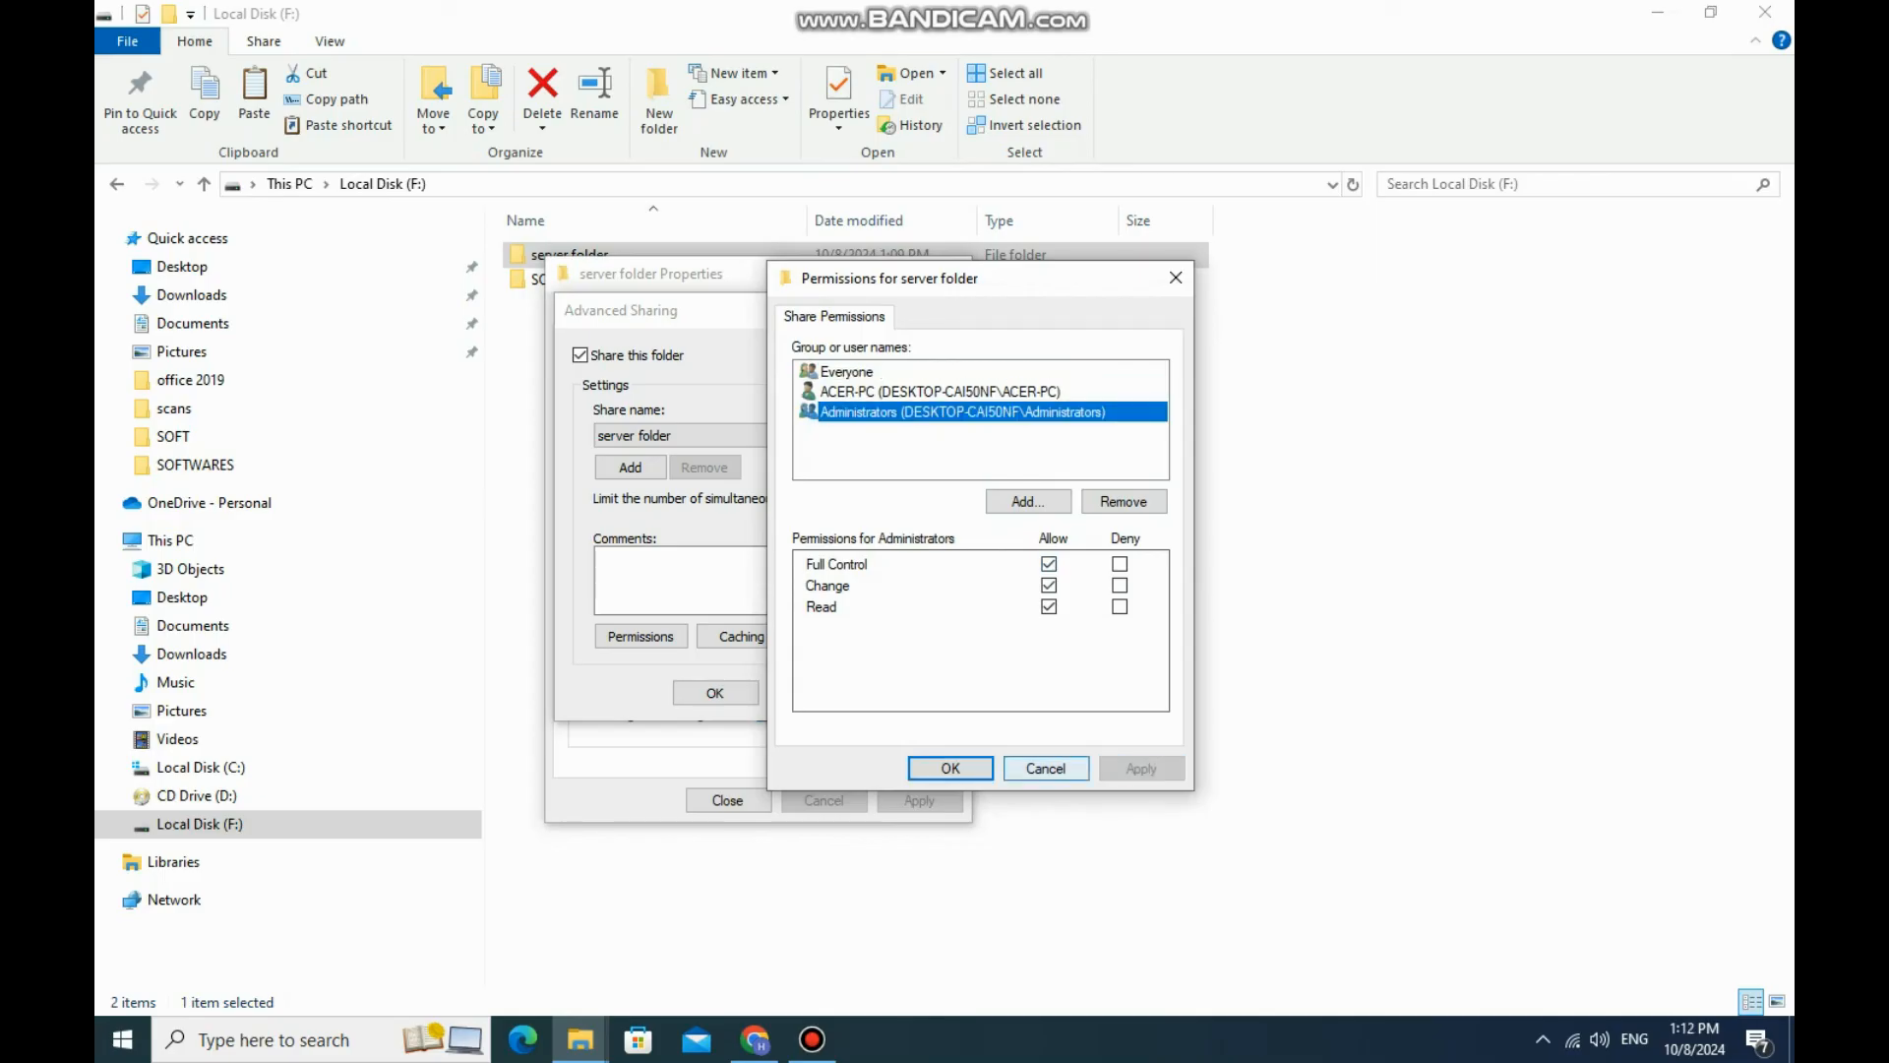
left_click(950, 768)
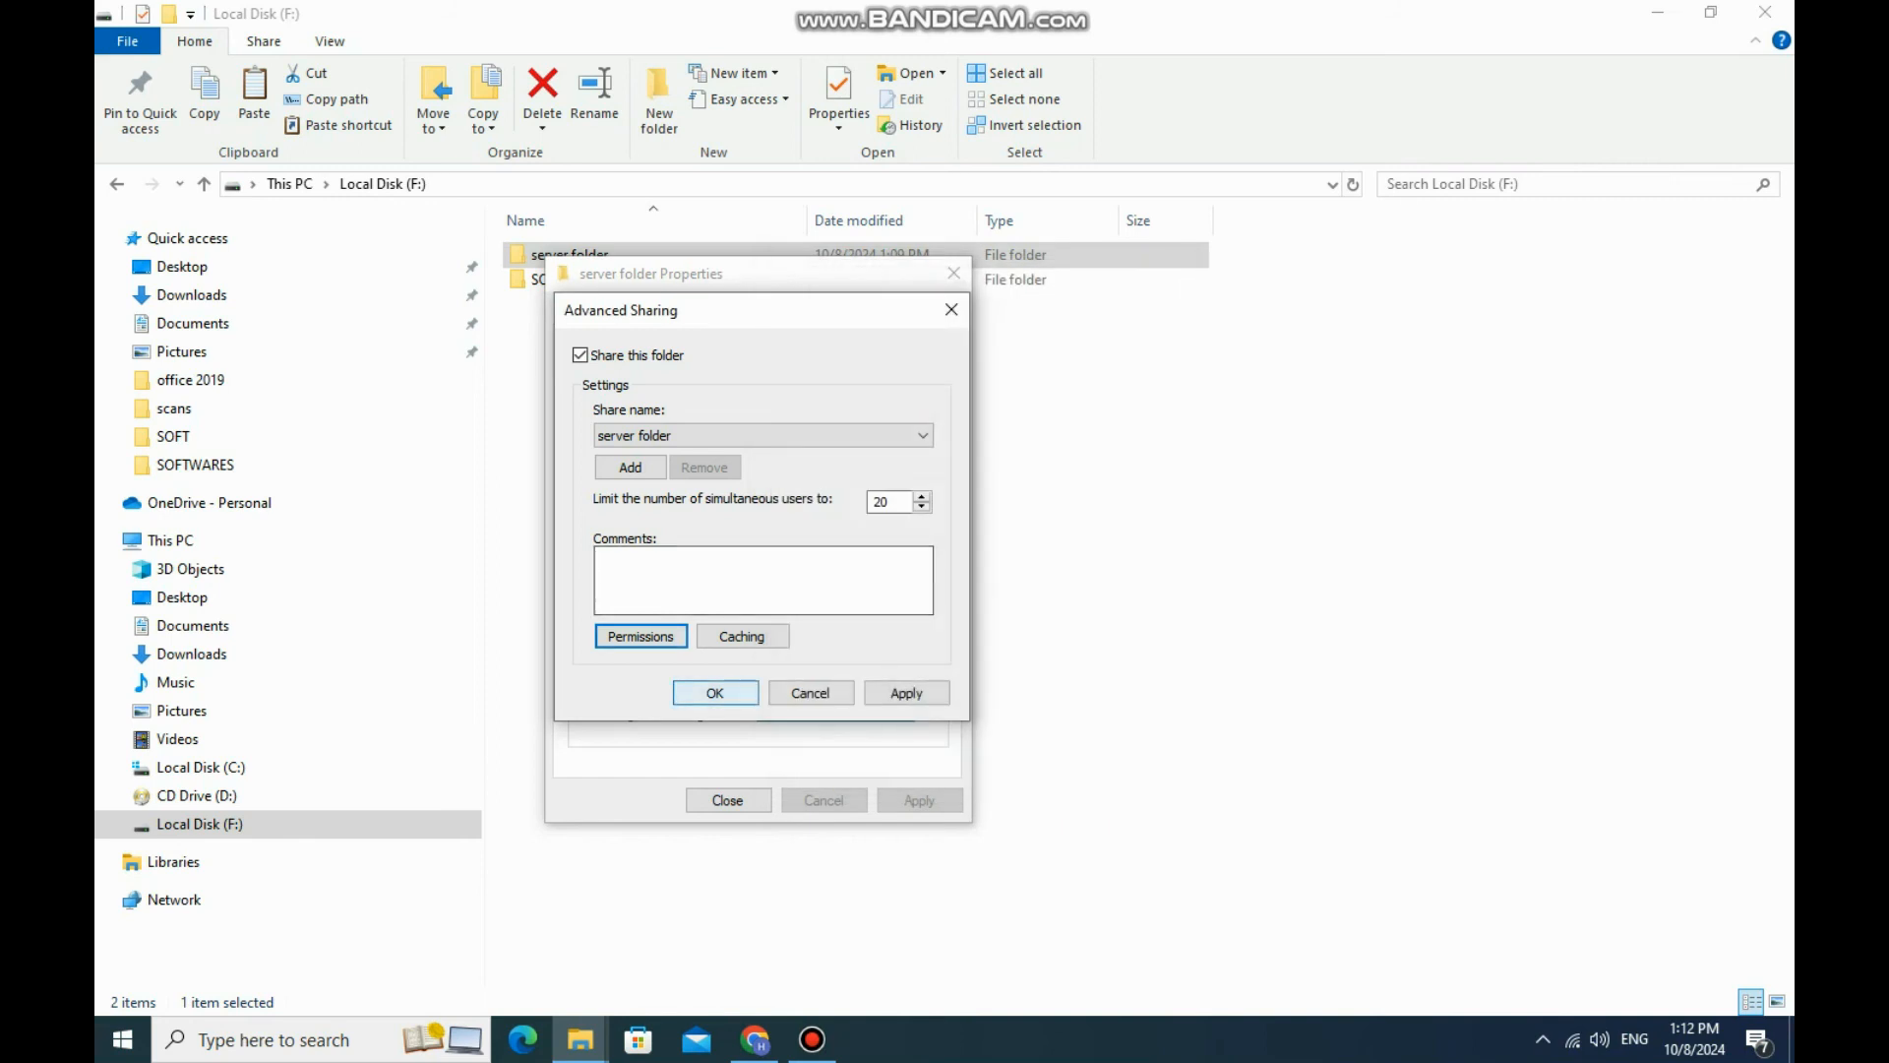
key("Return")
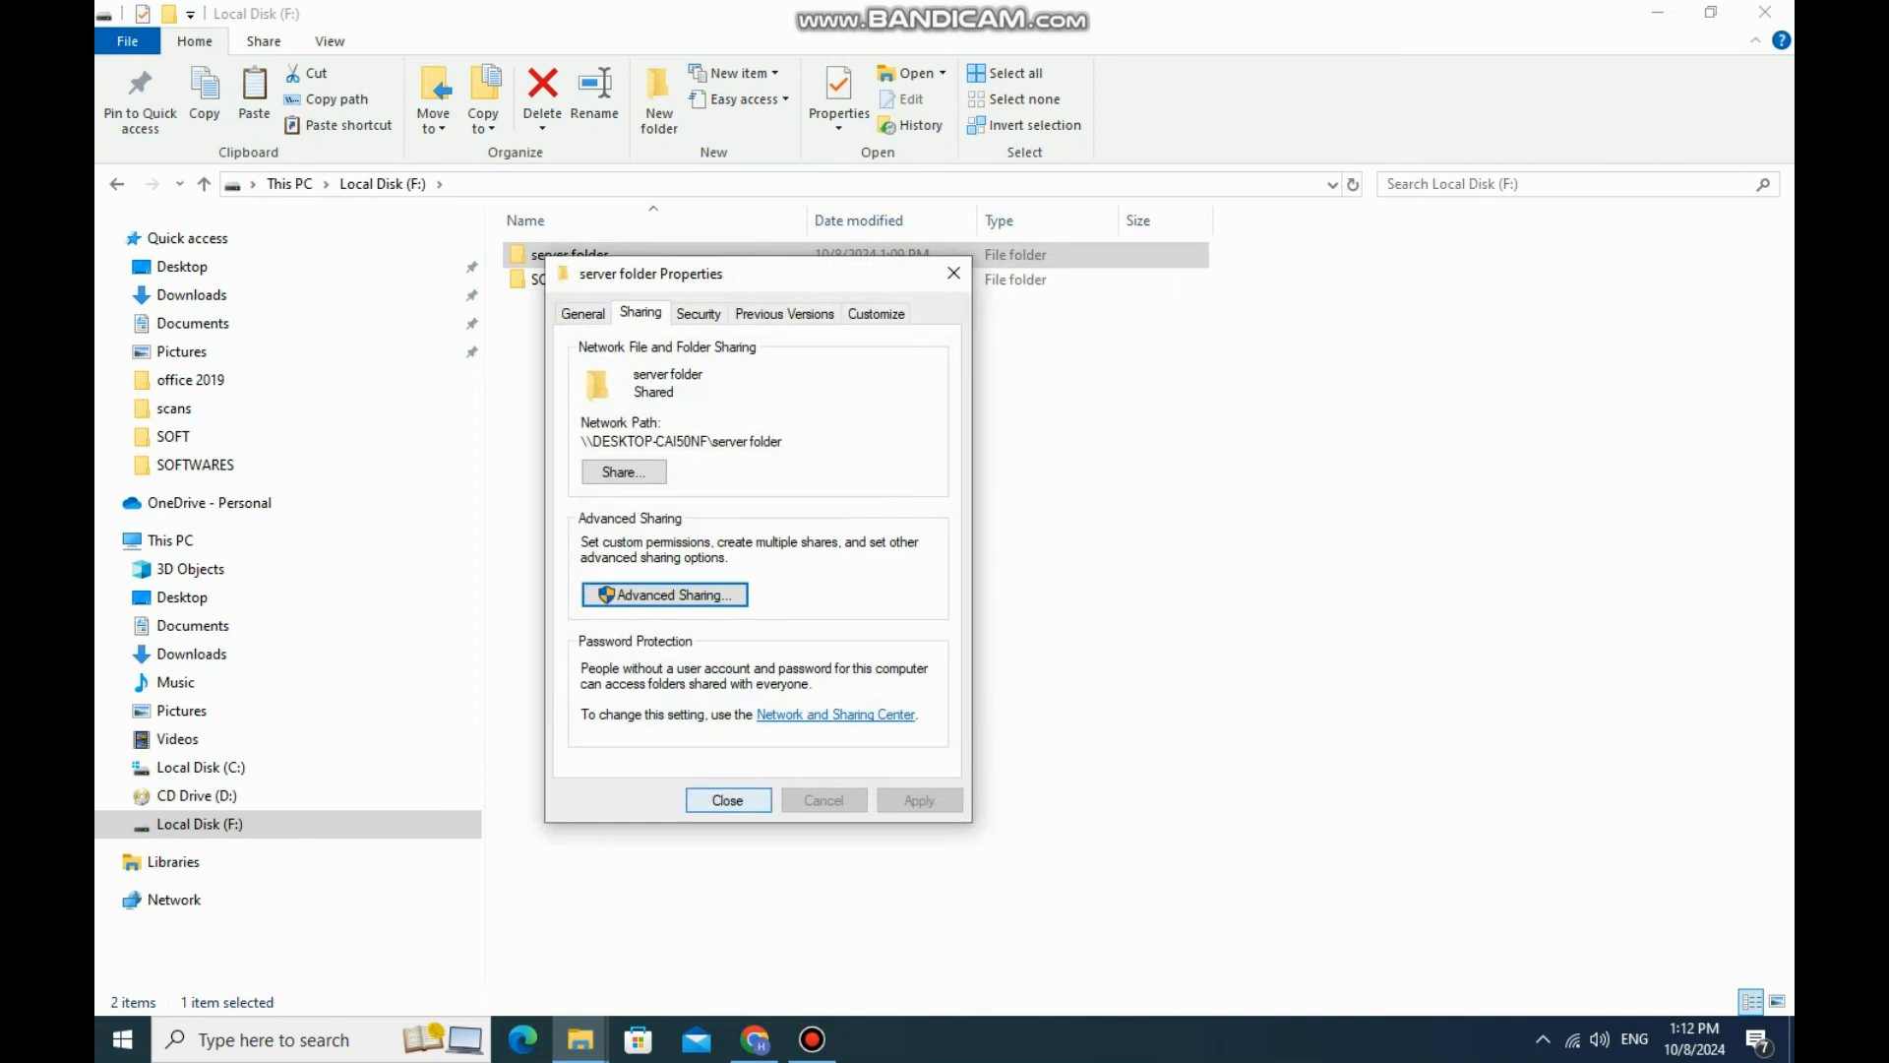
left_click(728, 800)
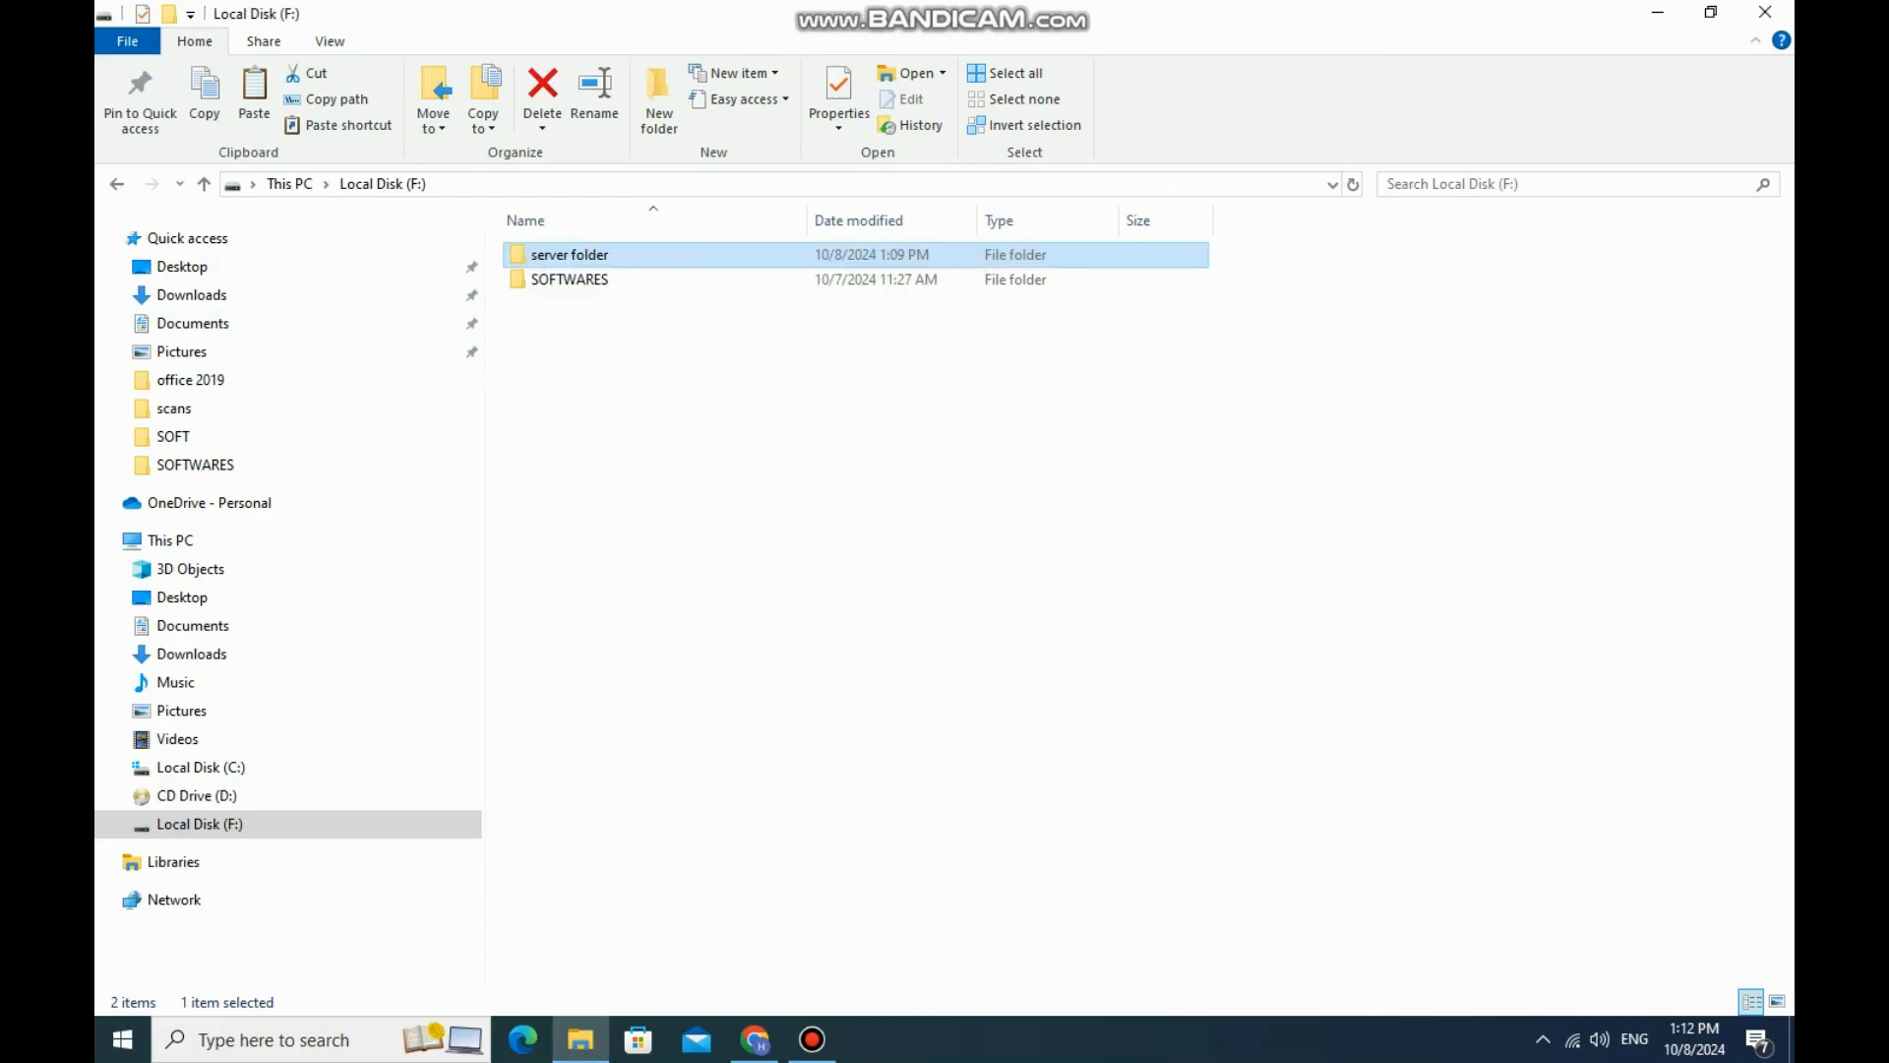
Step: Reopen the properties of server folder, edit its Security permissions, and start adding a user or group
right_click(563, 254)
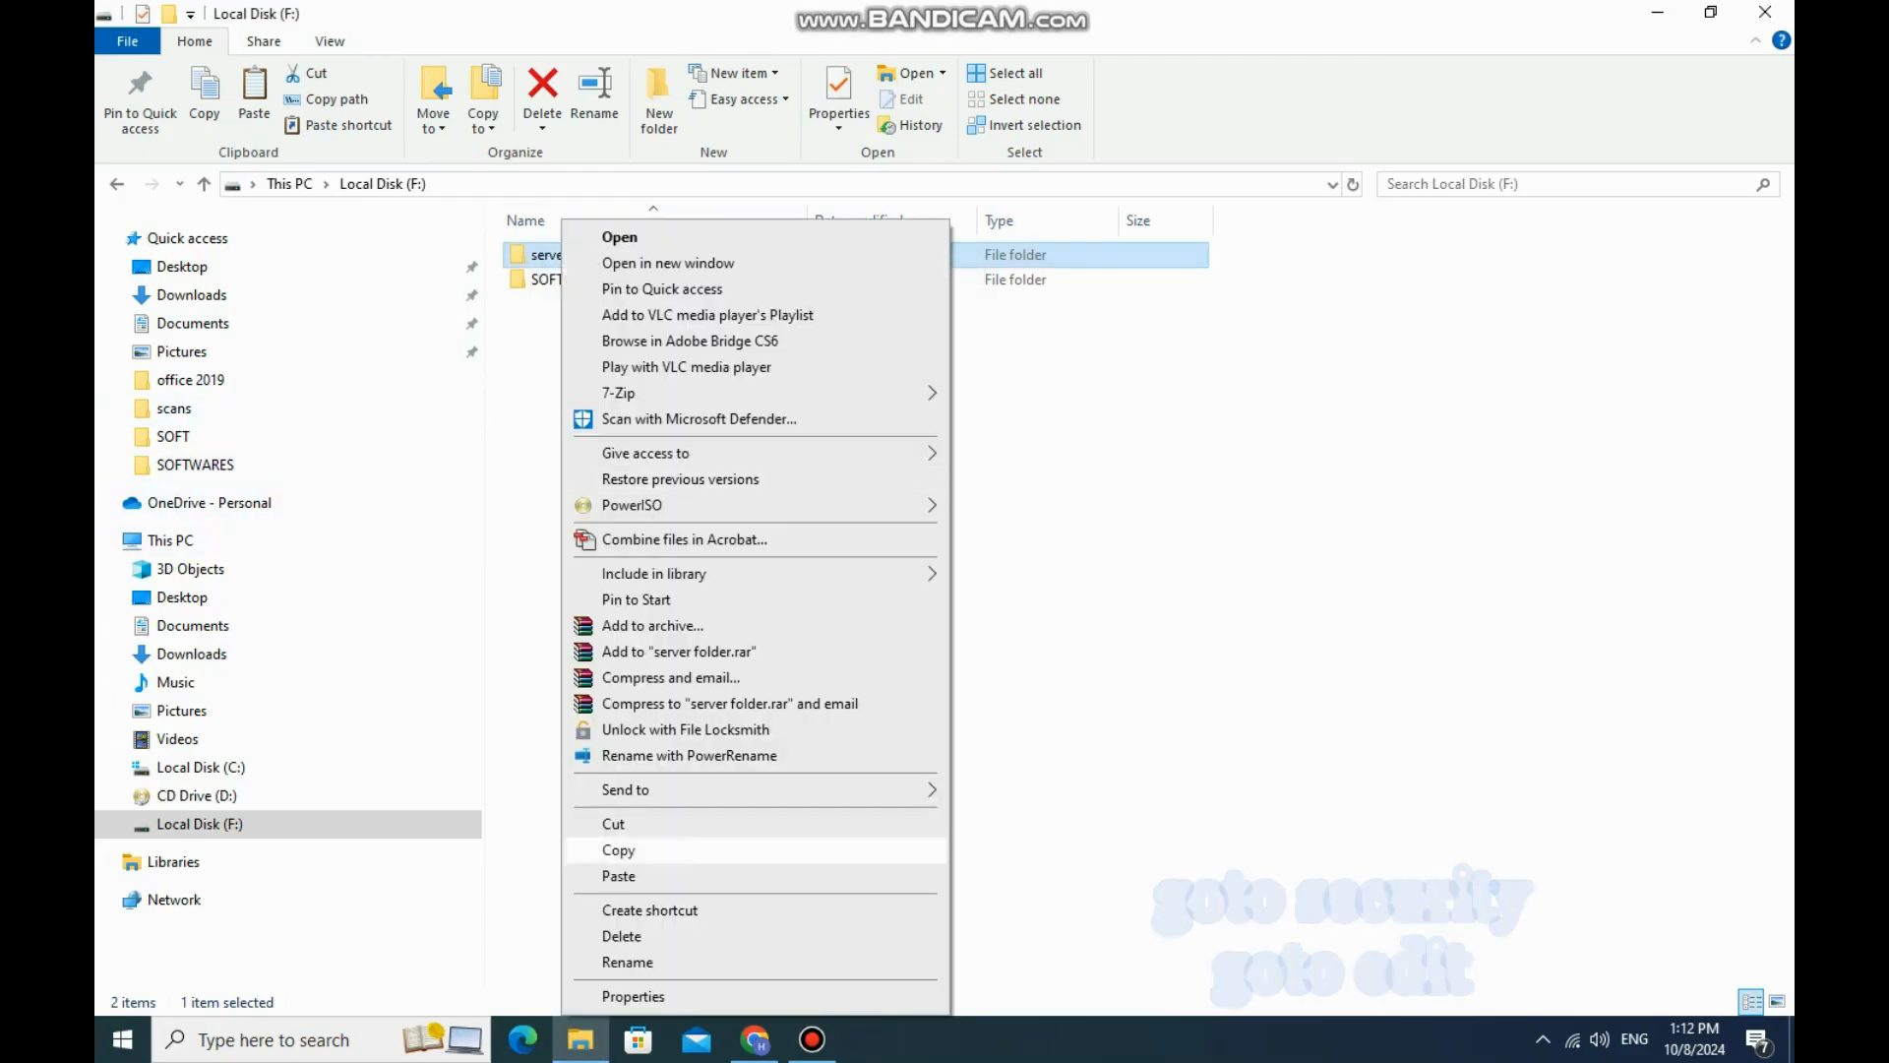
left_click(610, 996)
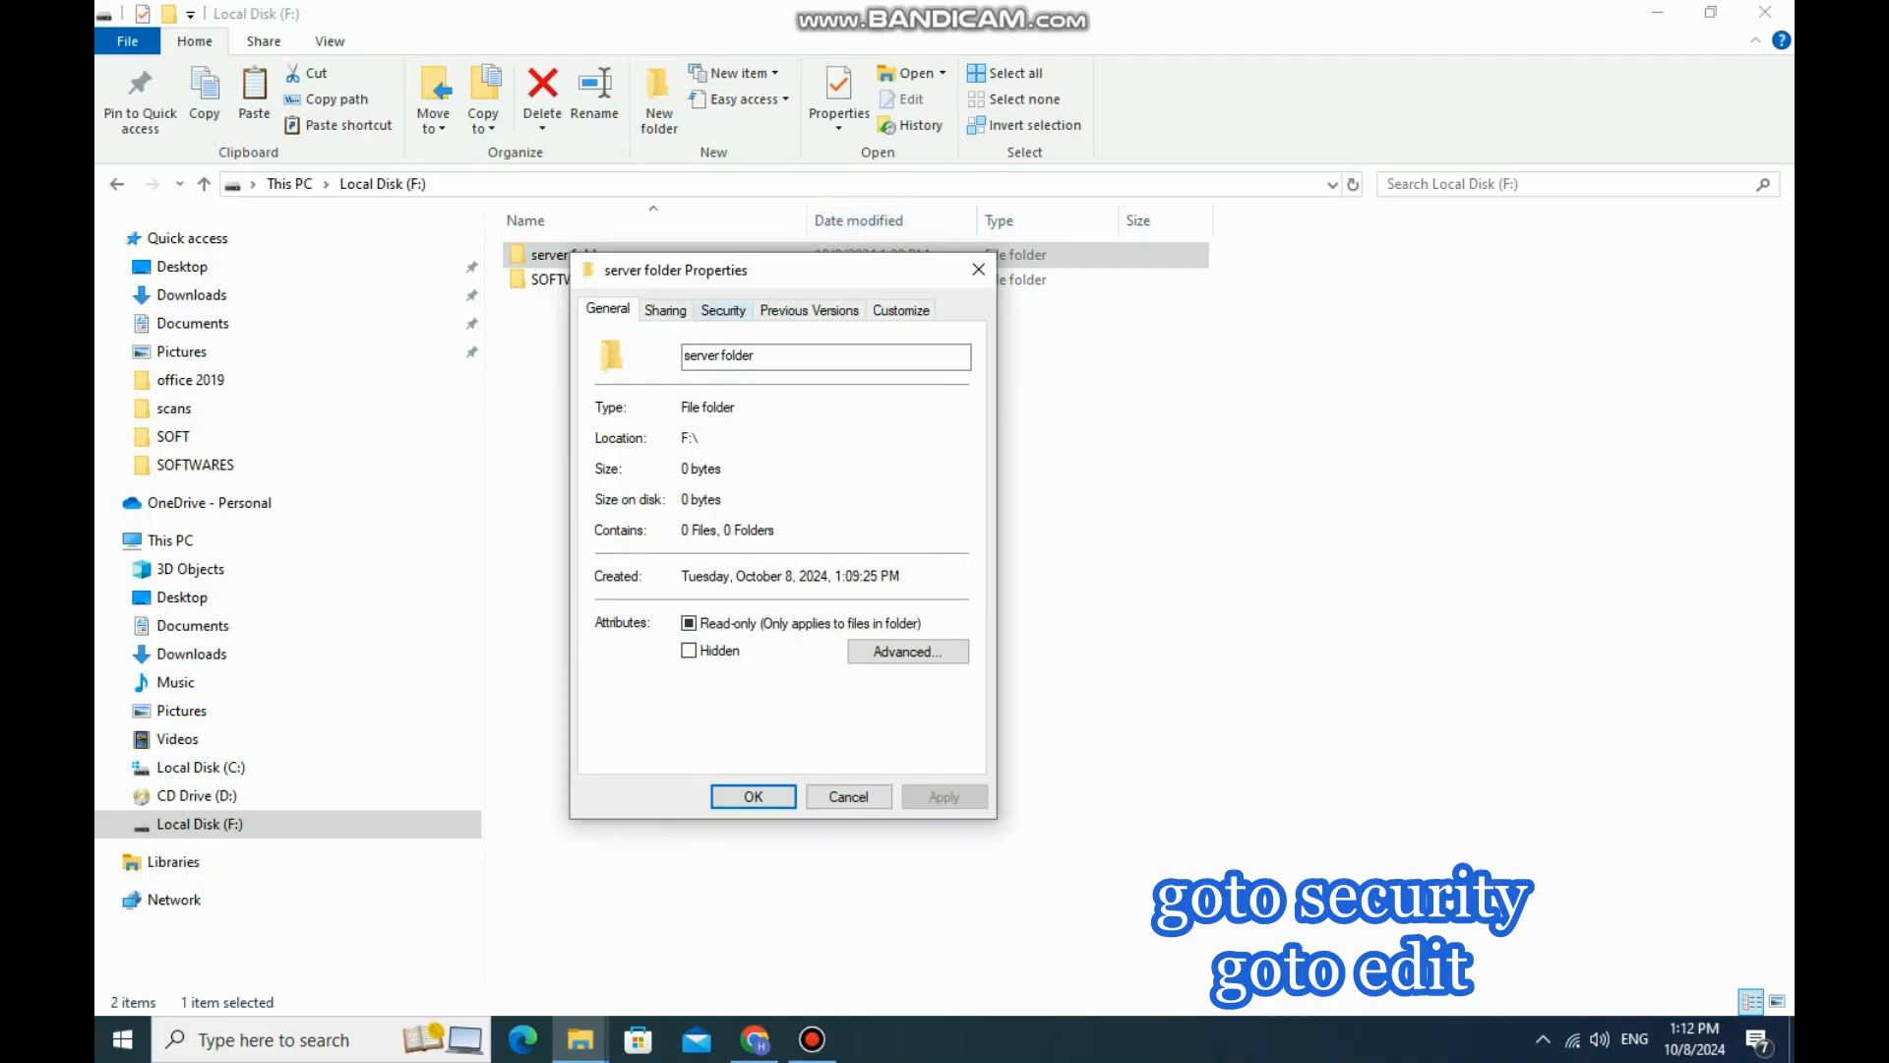
left_click(723, 310)
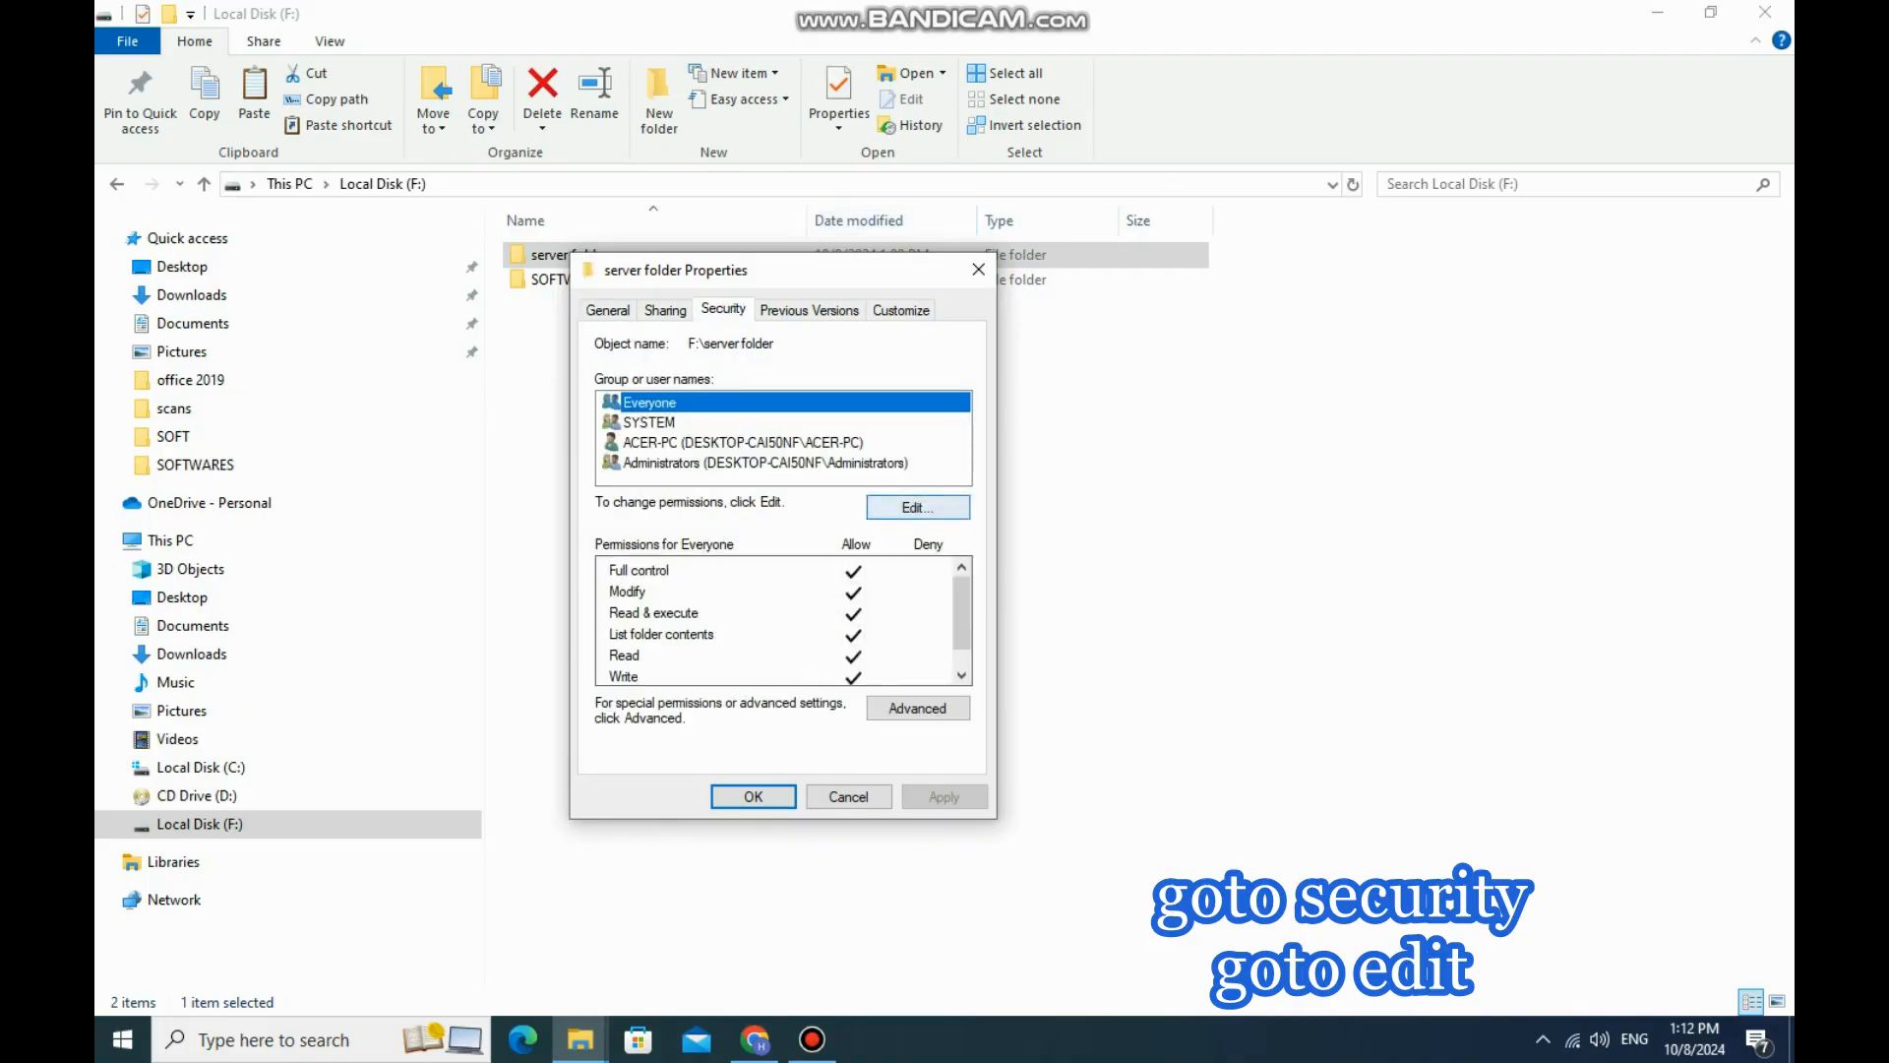
left_click(918, 506)
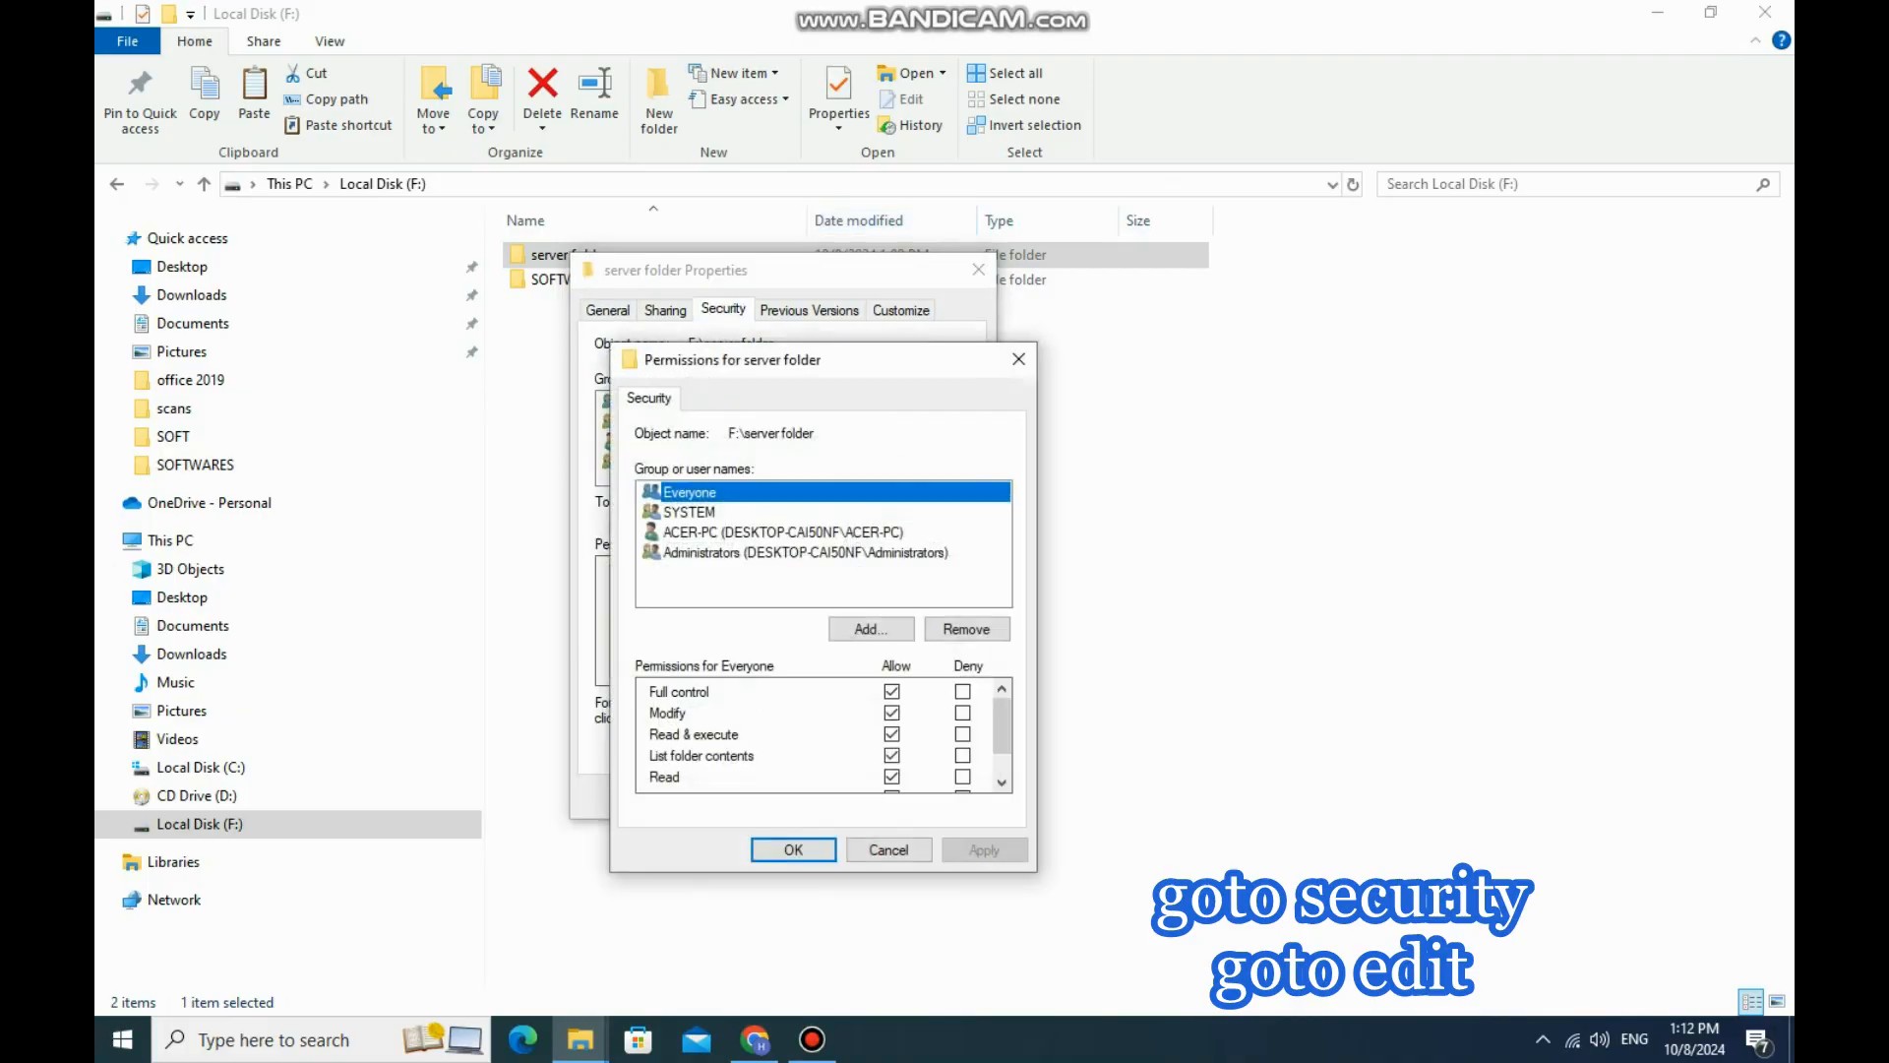
left_click(870, 629)
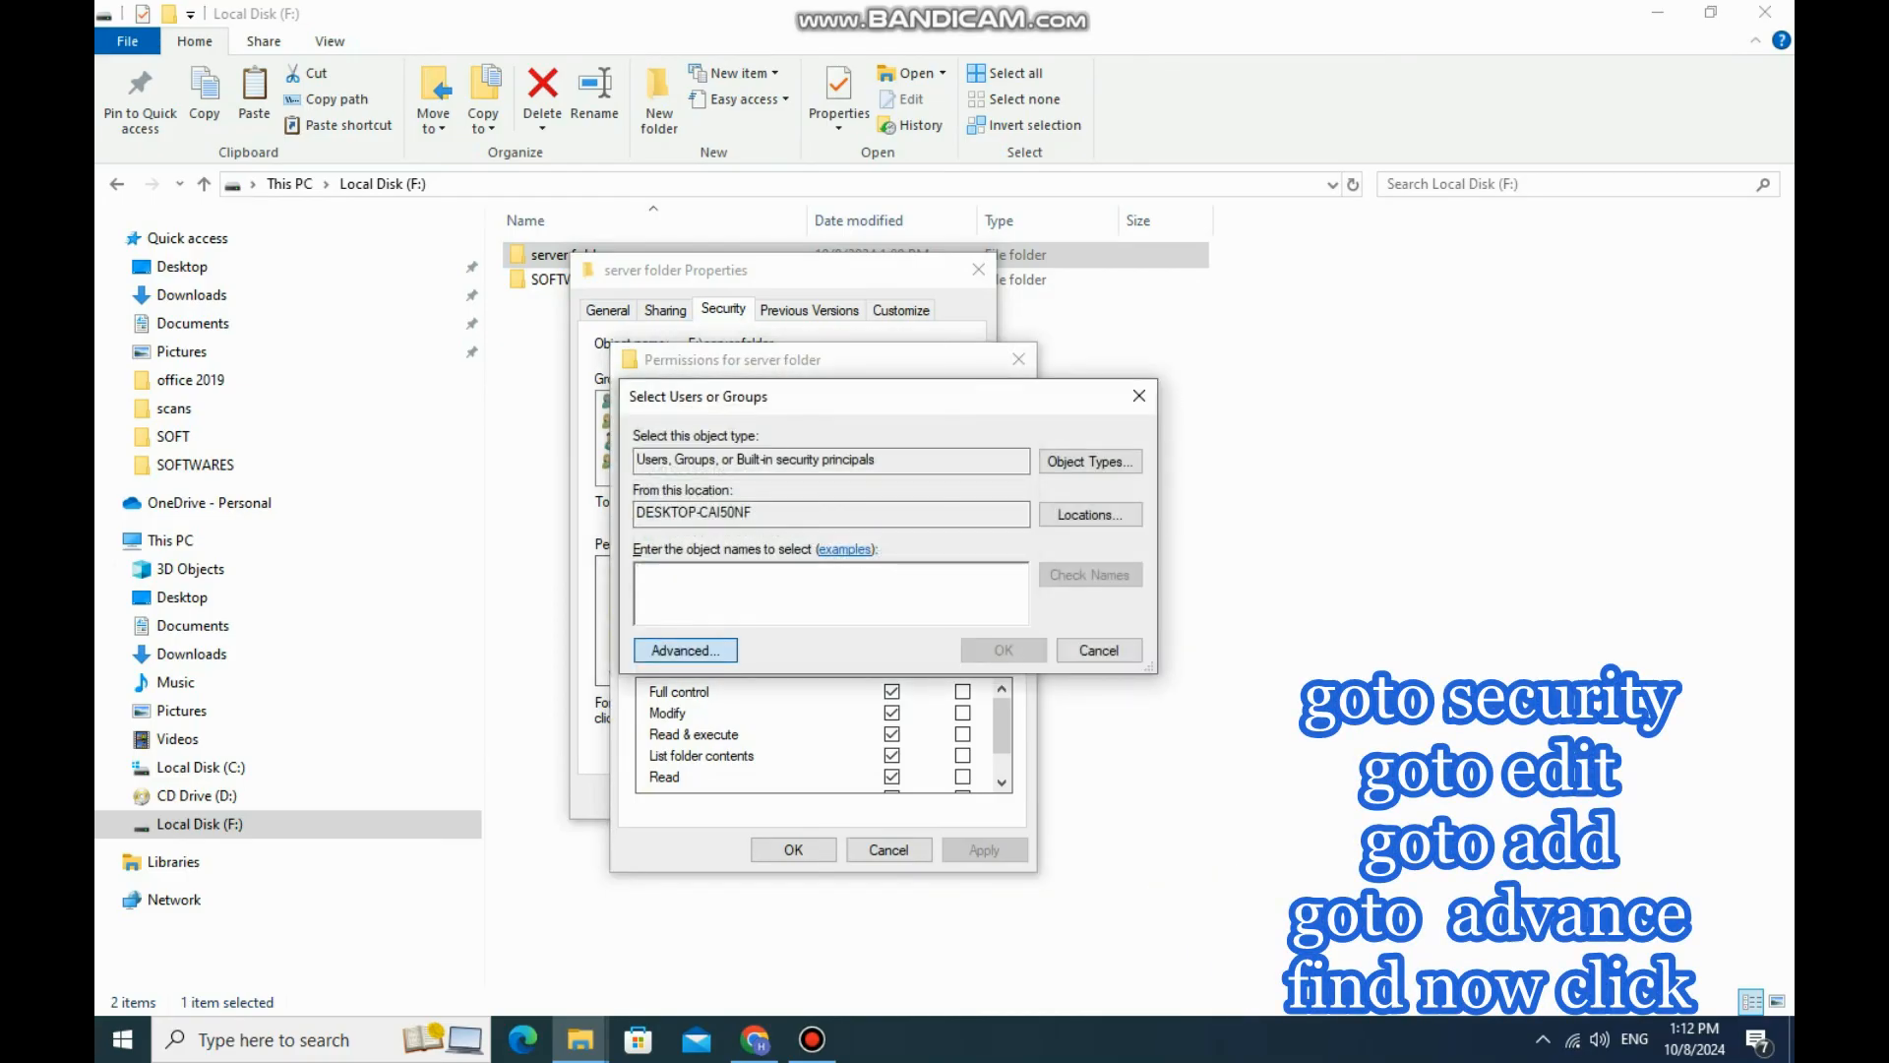
Step: Find Everyone through the advanced user and group search and add it to the folder's Security permissions
left_click(686, 649)
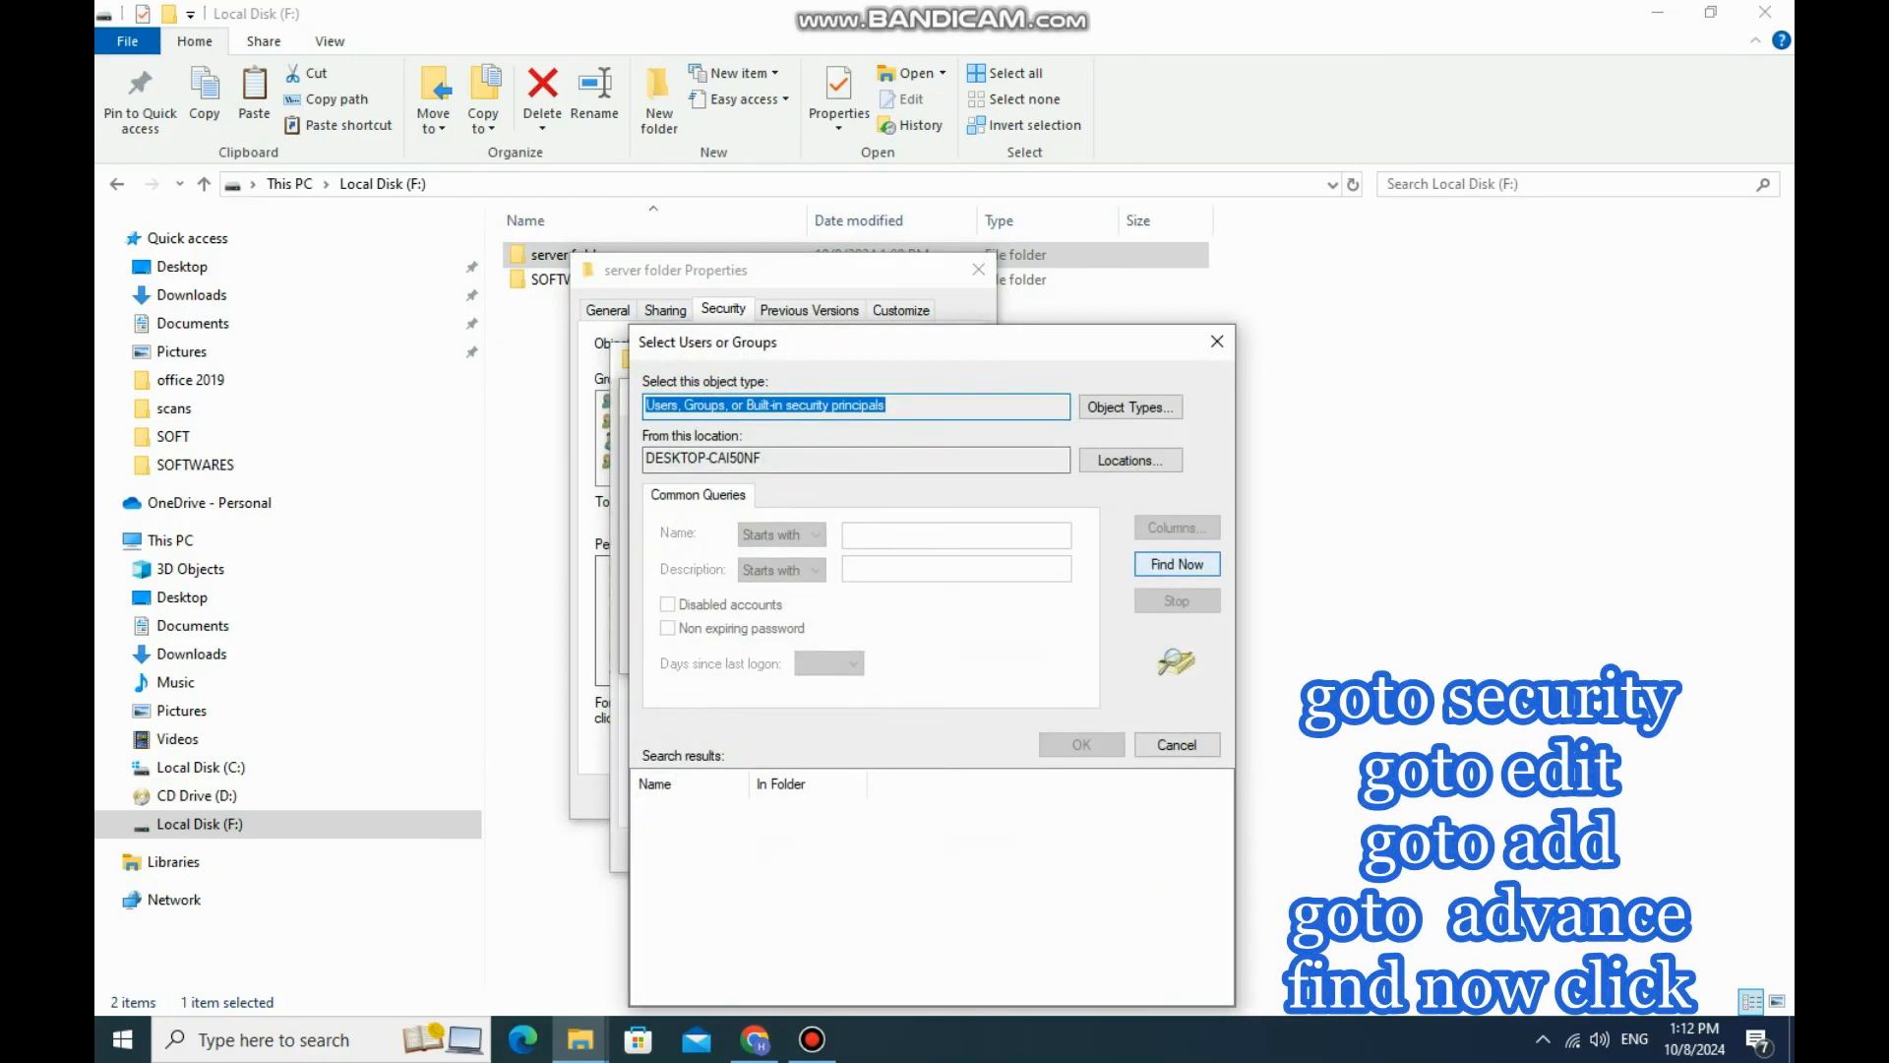
left_click(1177, 563)
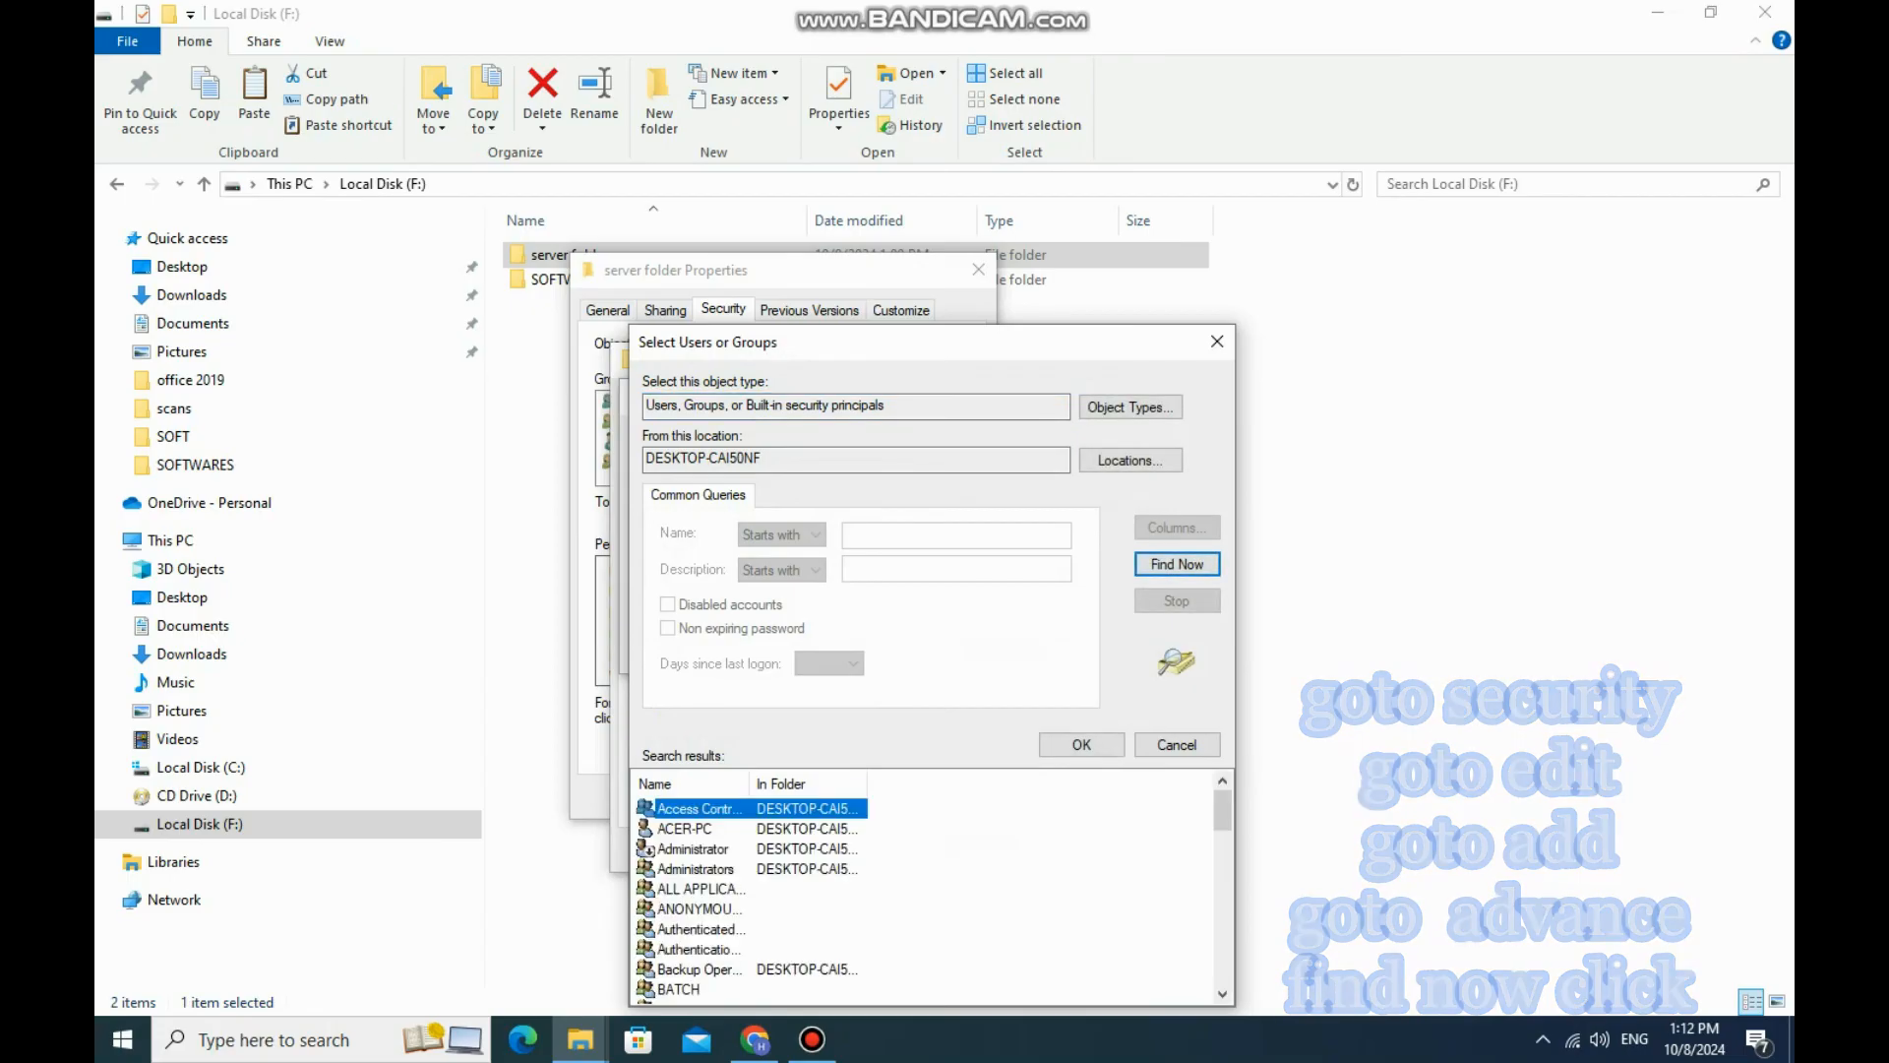
key("e")
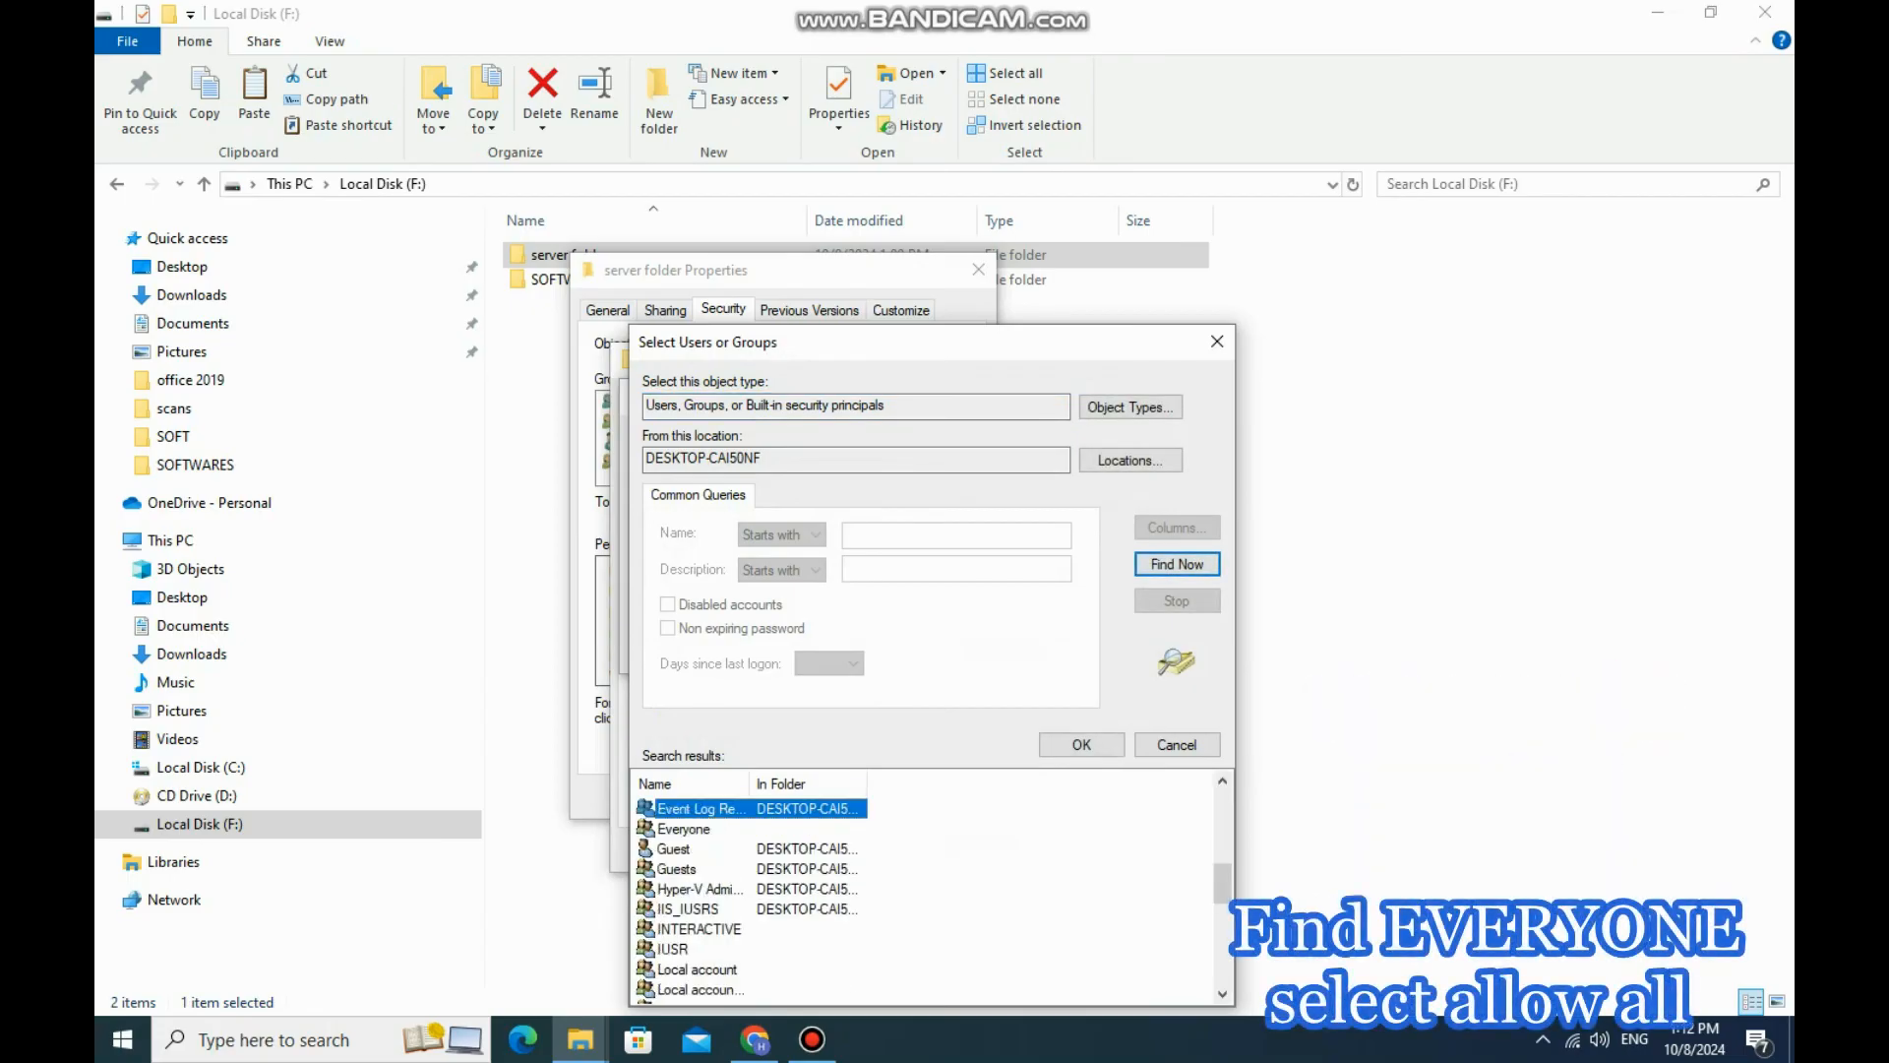
left_click(684, 830)
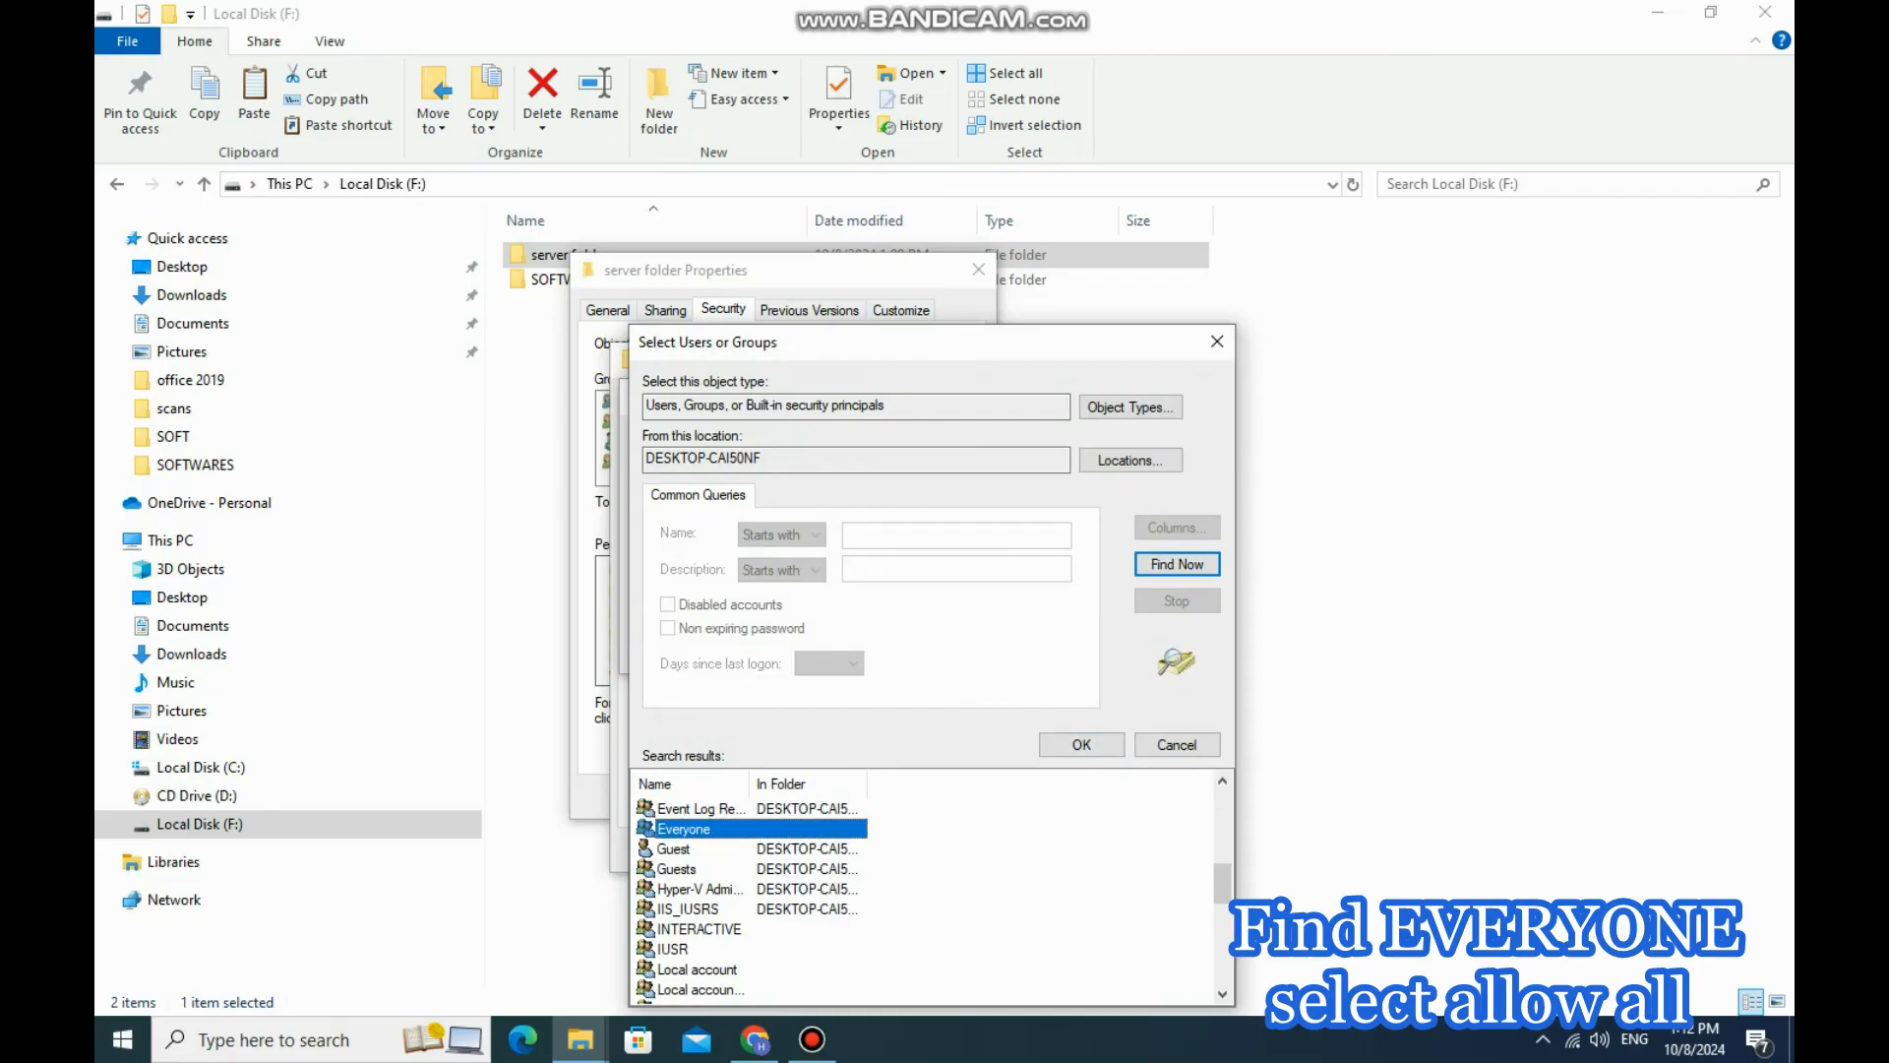
left_click(1082, 745)
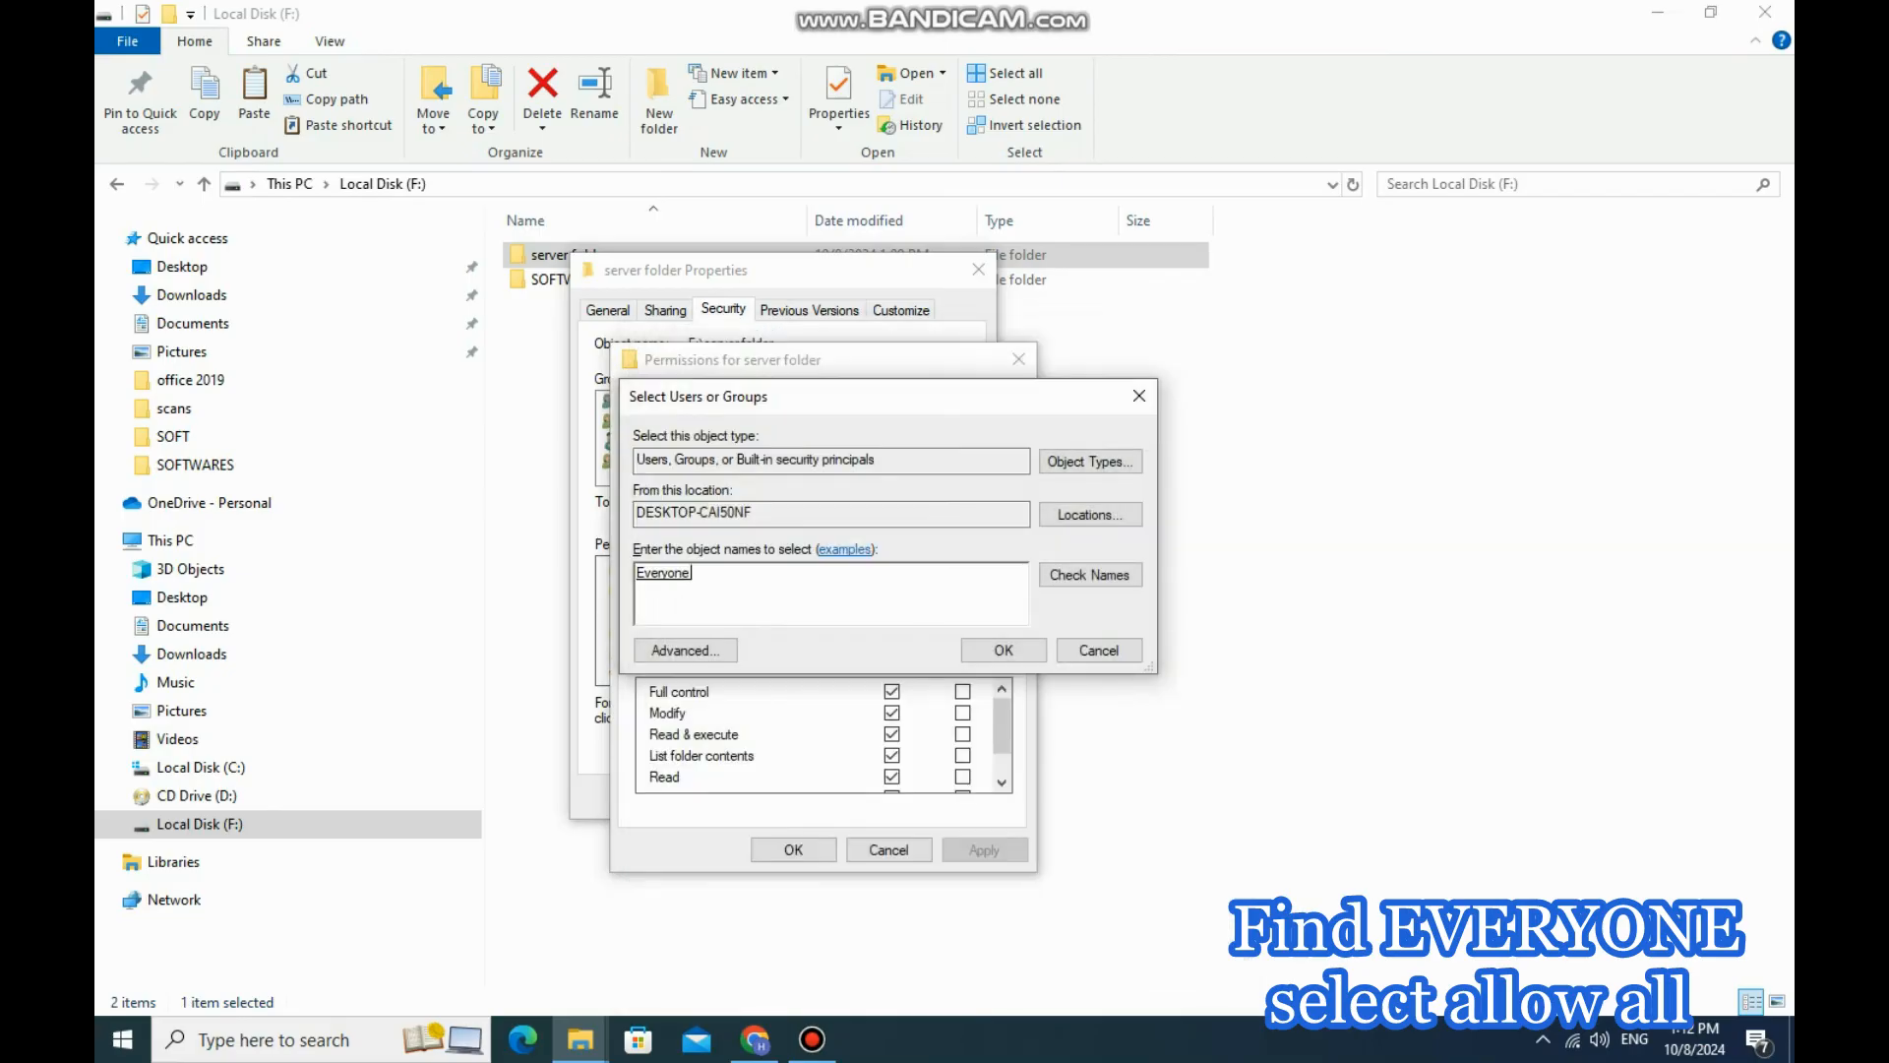
left_click(1003, 649)
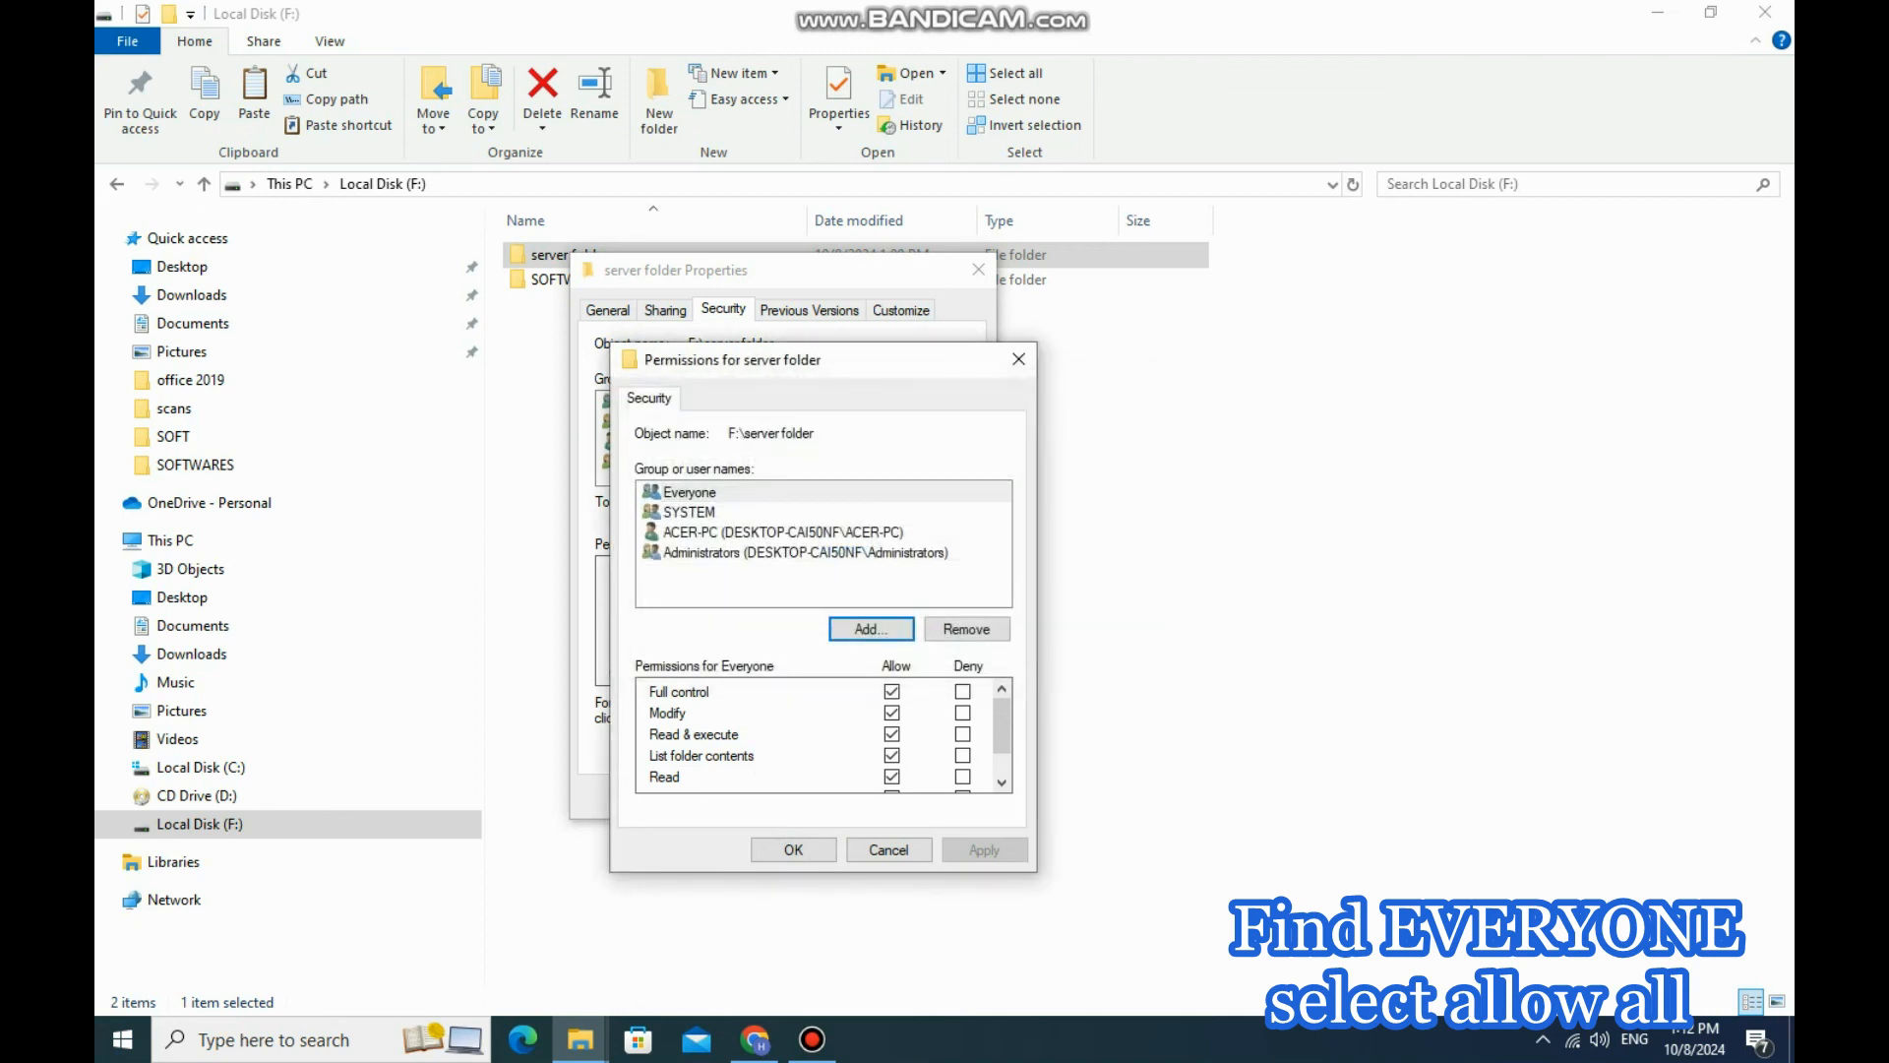
Step: Allow Full control for Everyone in the Security permissions, apply the change, and close the properties of server folder
left_click(689, 492)
left_click(892, 692)
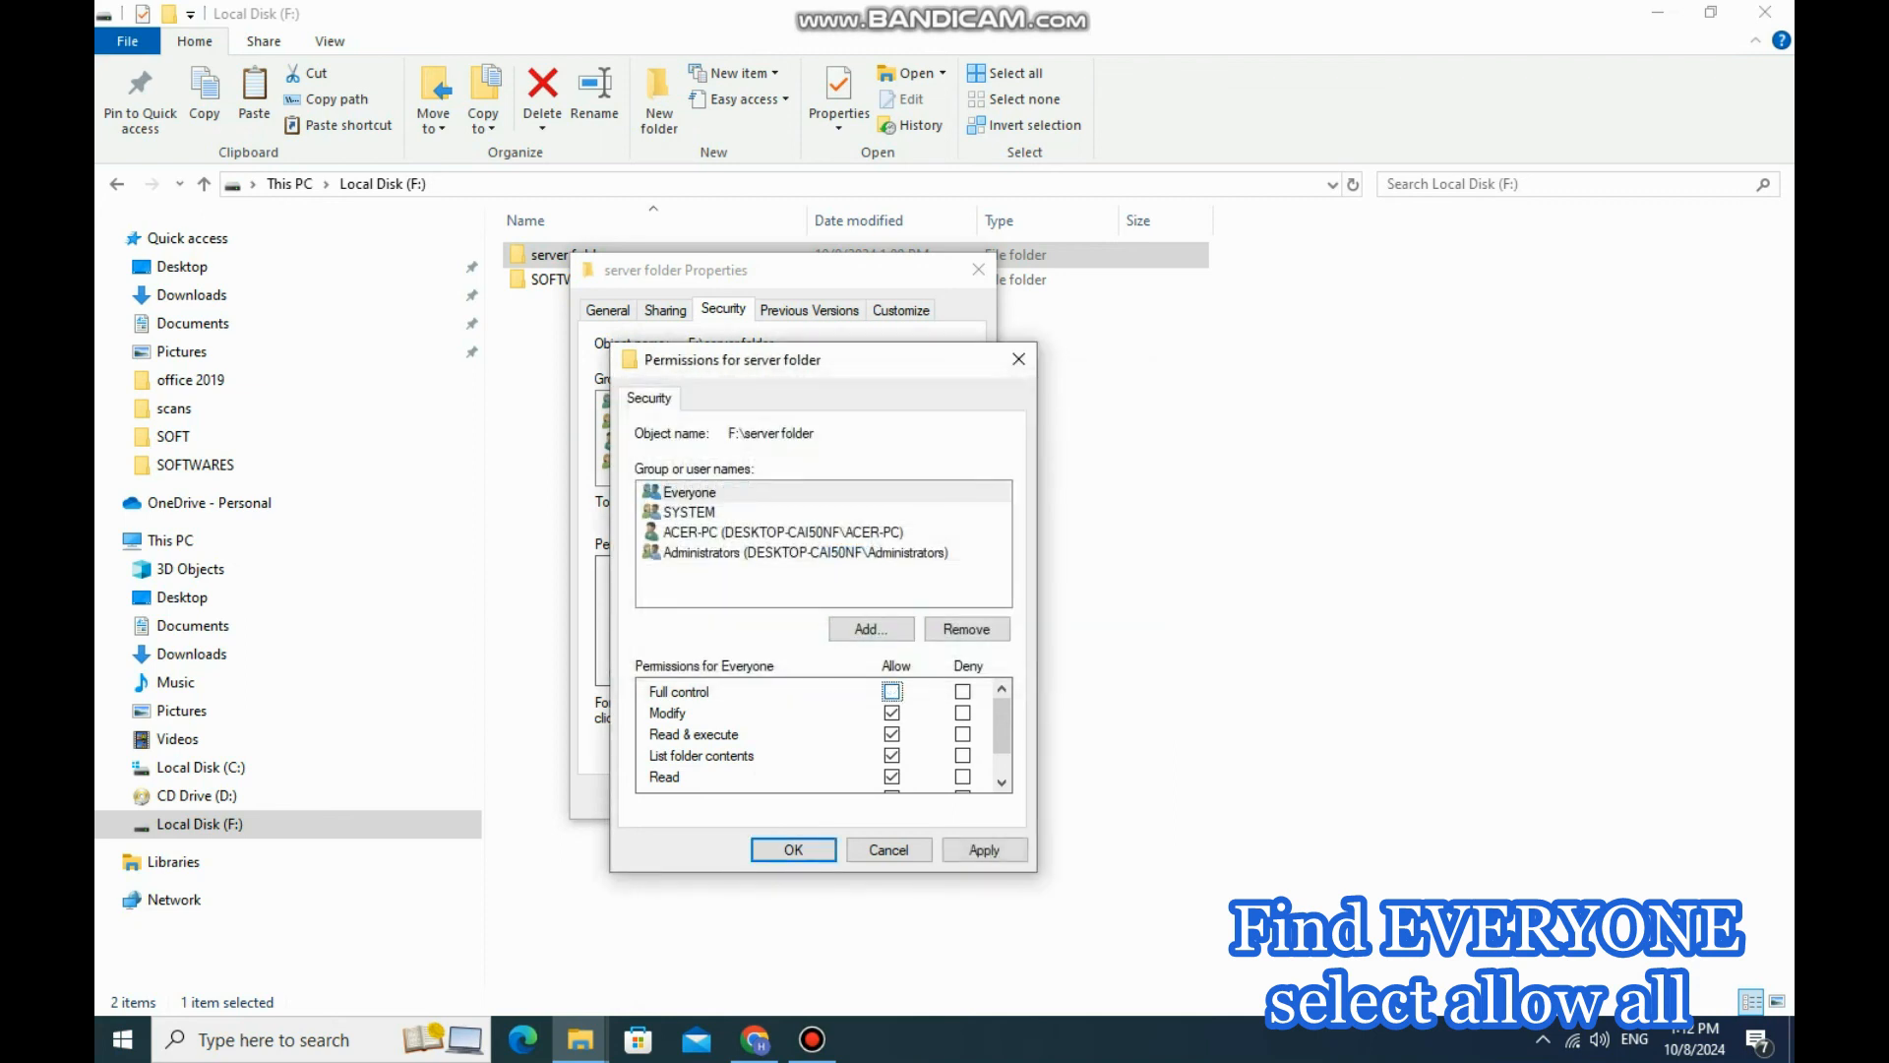
left_click(891, 692)
left_click(984, 851)
left_click(793, 850)
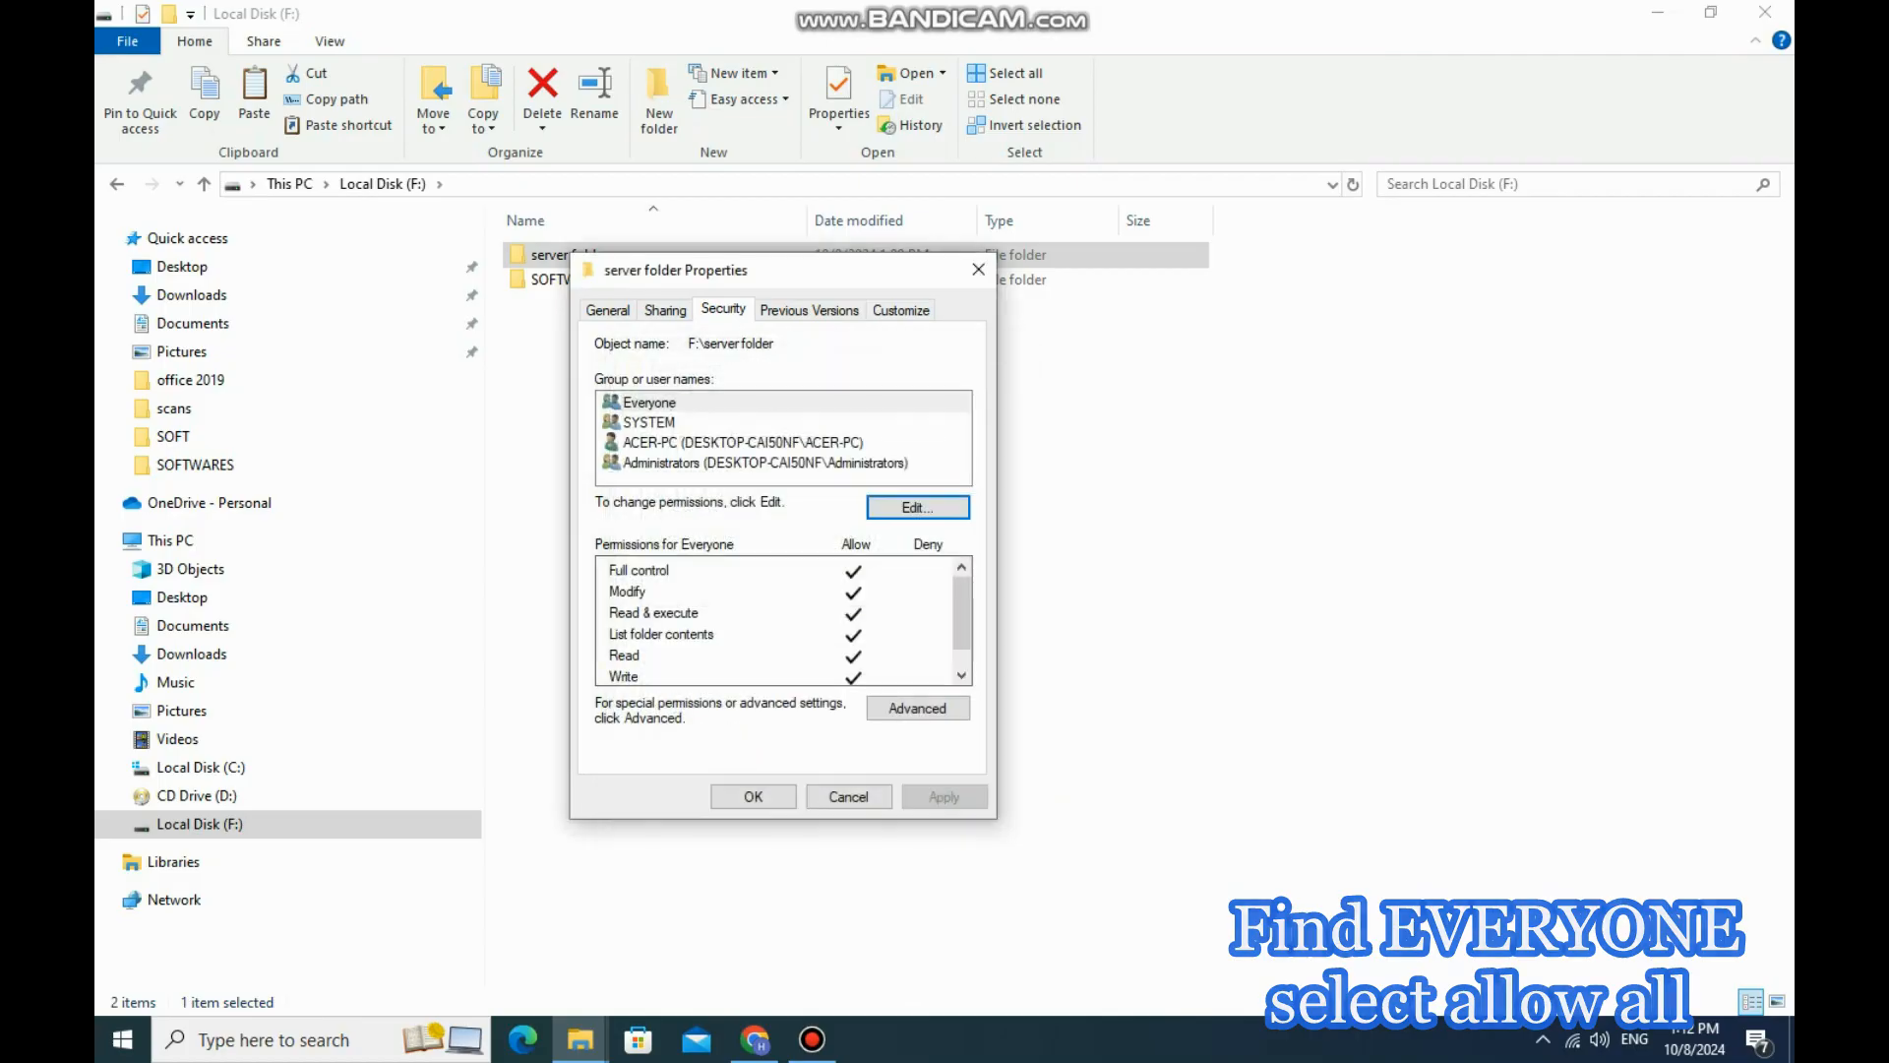
left_click(753, 796)
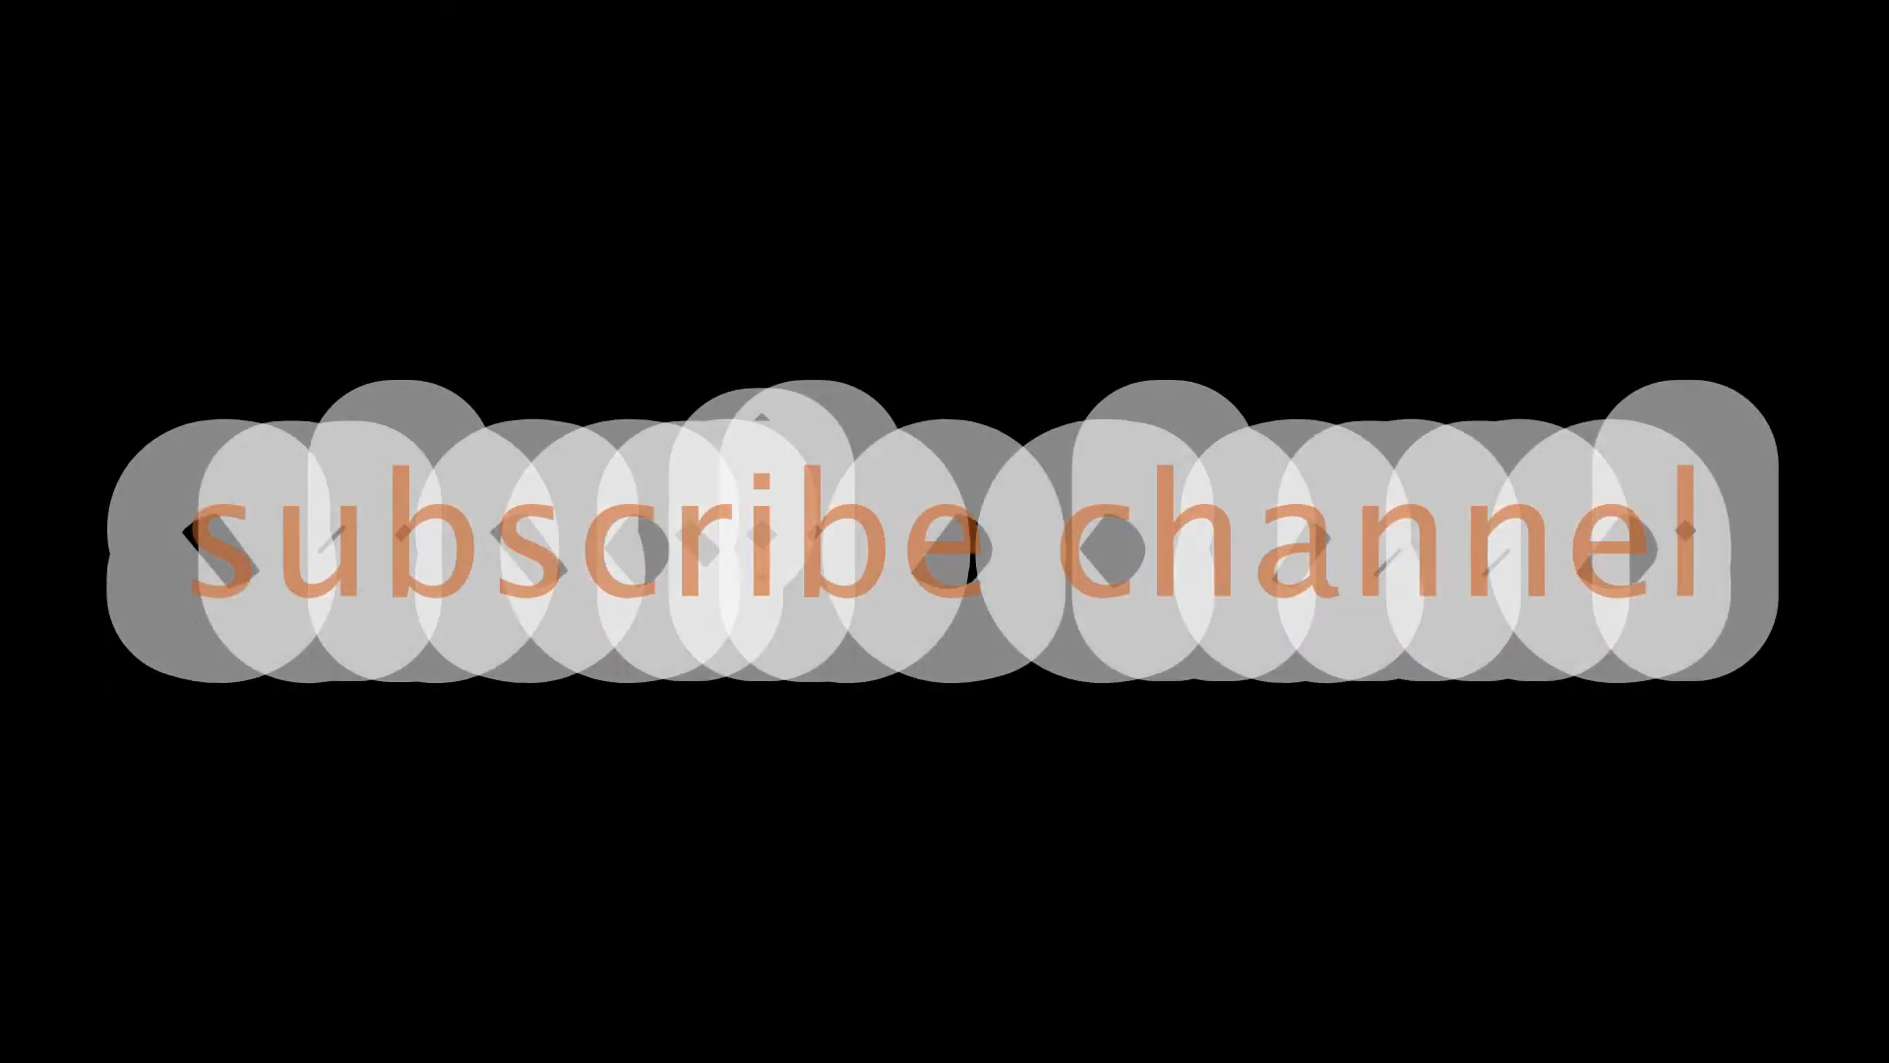